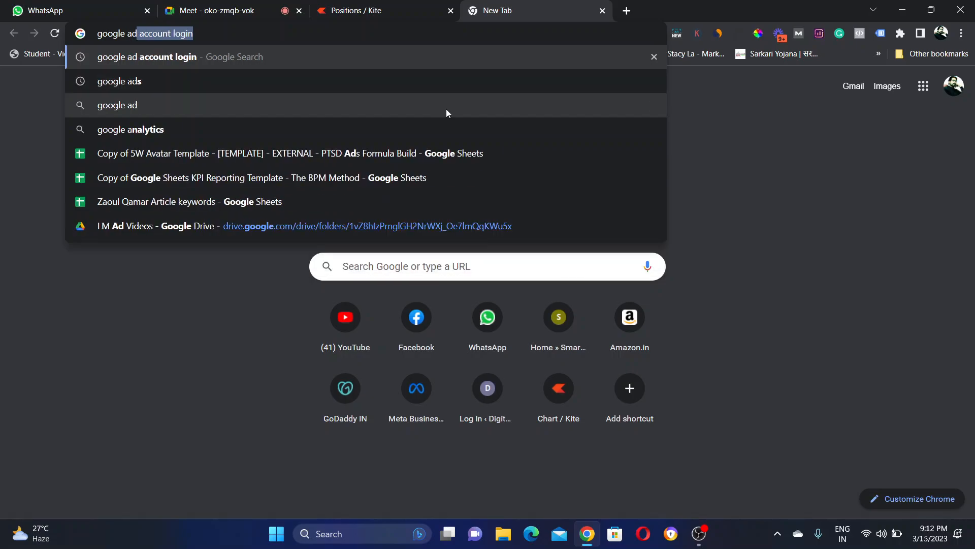
Step: Search Chrome for 'google ads' to reach the 'Grow your business with Google Ads' page
key(Return)
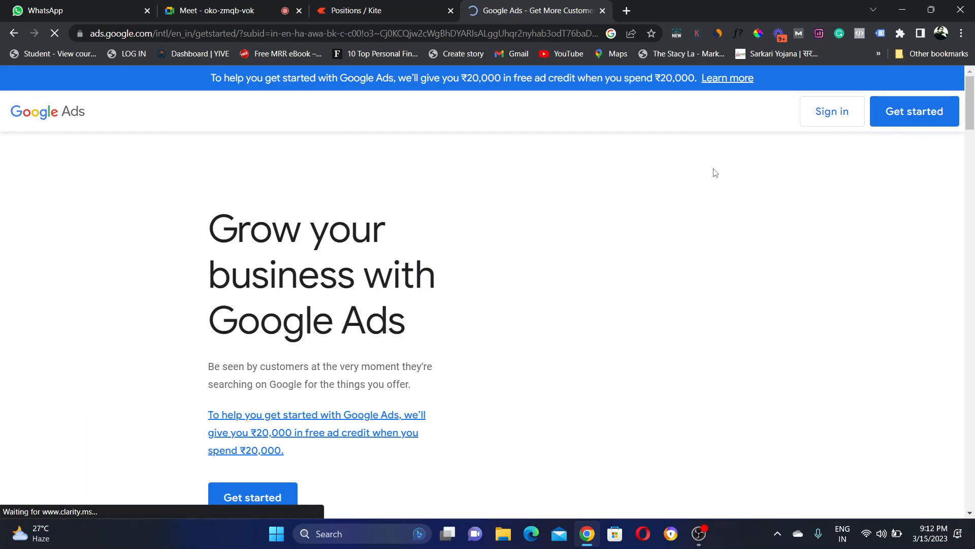
Step: Sign in to Google Ads through Switch Google Account with the chosen account
click(823, 118)
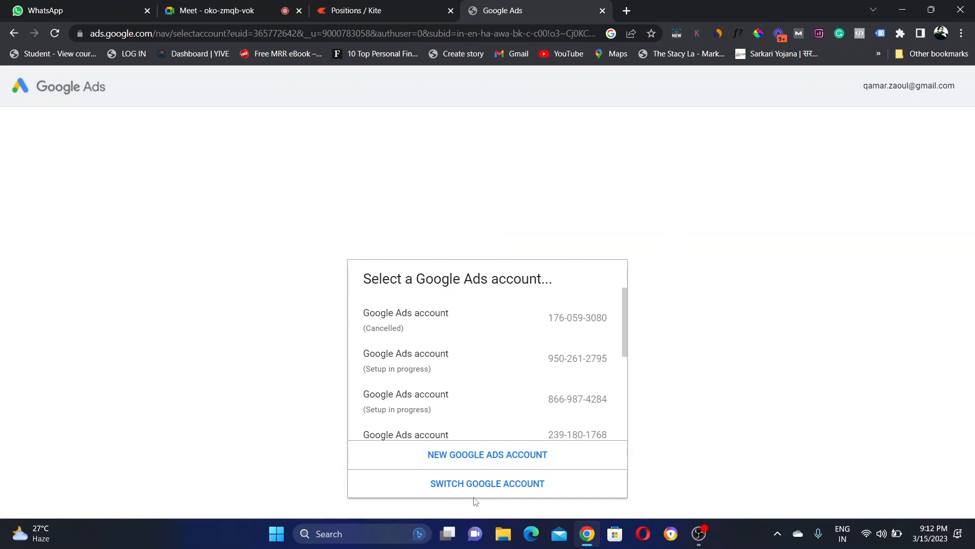
click(479, 489)
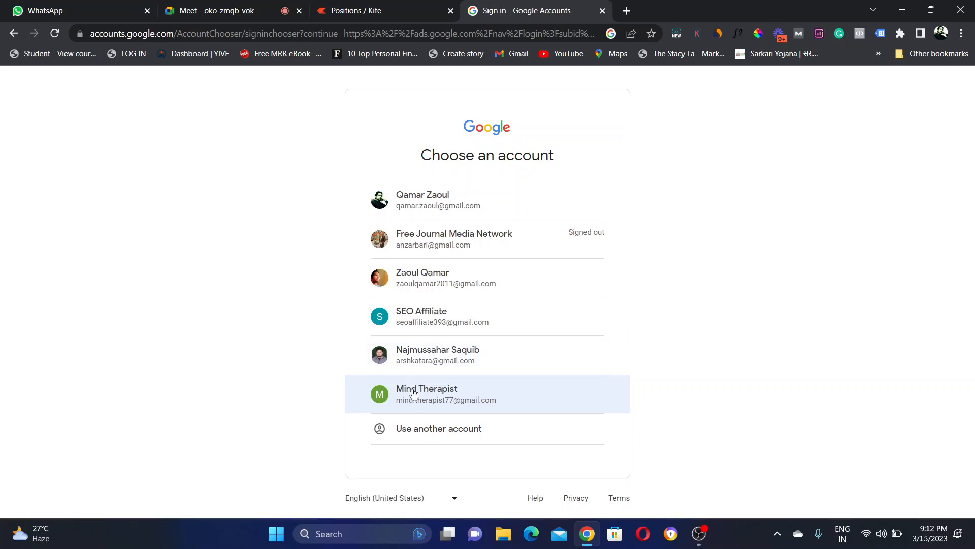
click(414, 393)
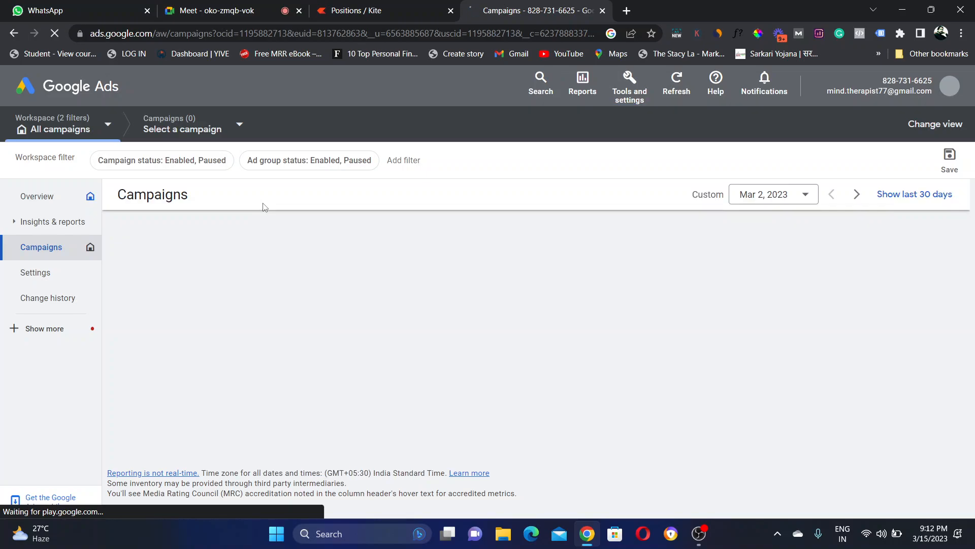
click(213, 9)
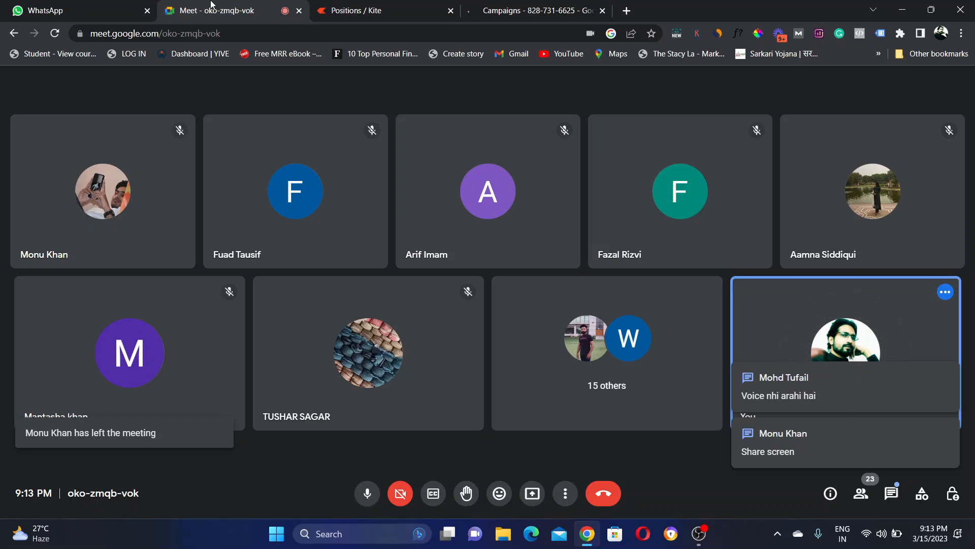
Step: Share your entire screen in the Meet call, then go back to the Google Ads Campaigns tab
click(530, 503)
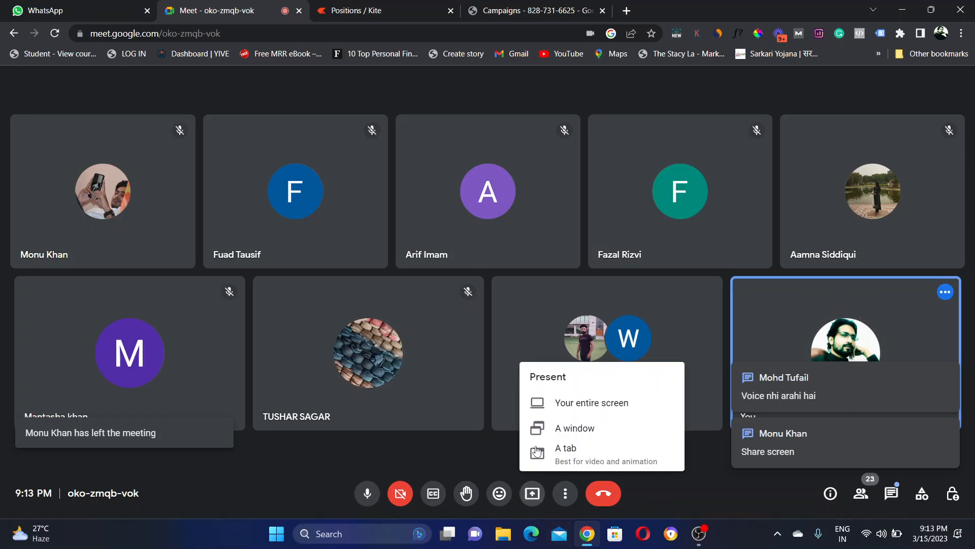
click(560, 406)
click(479, 207)
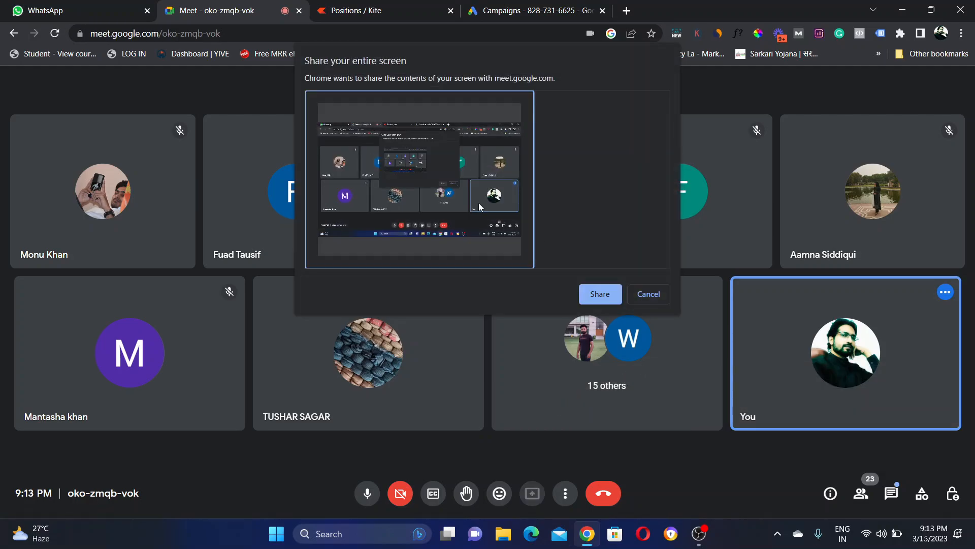
click(595, 295)
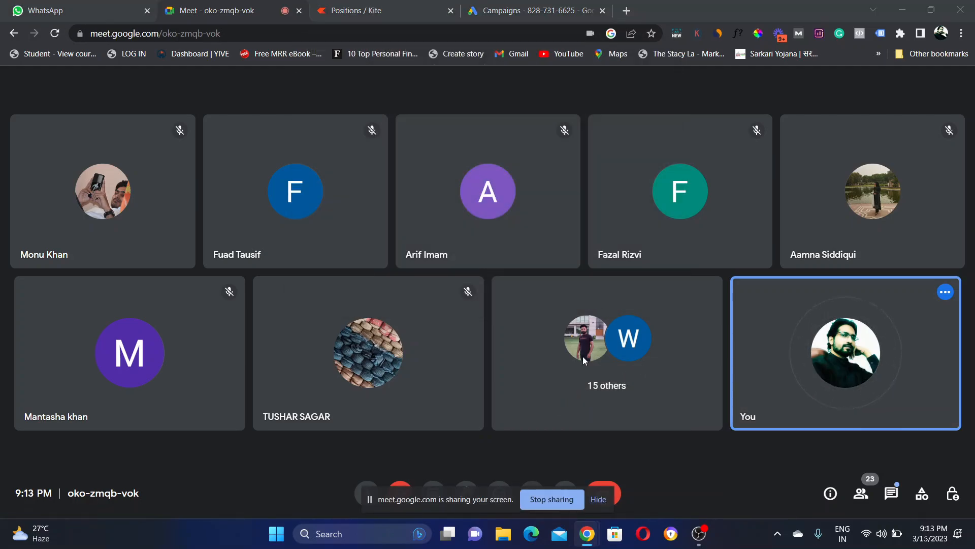
drag(474, 491, 70, 496)
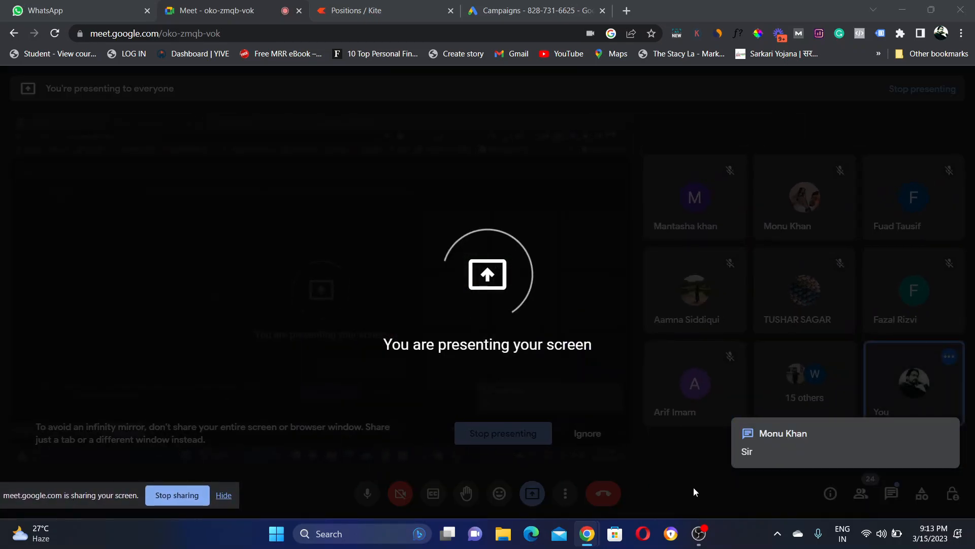
click(571, 12)
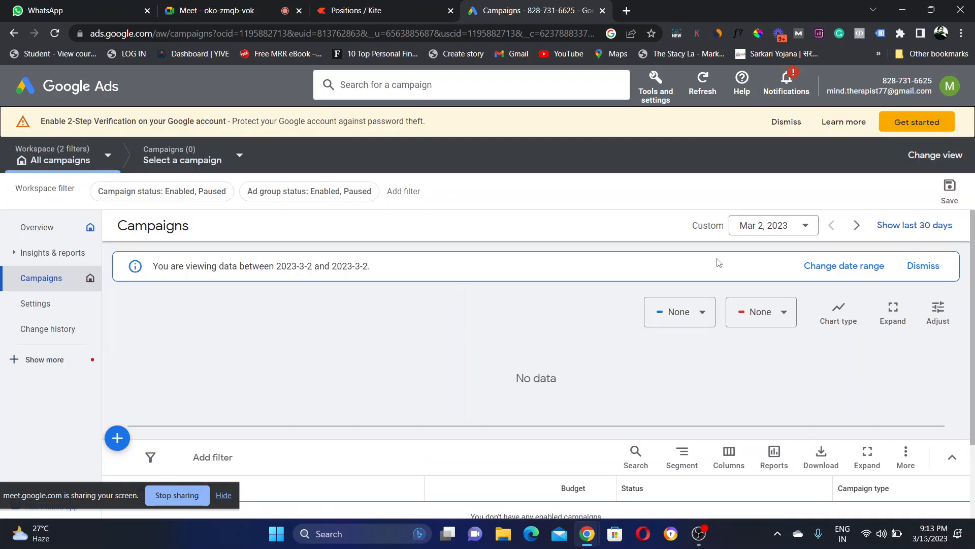
Step: Make Overview the starting page and discard the 'Search - DMC Demo Ad' draft campaign
scroll(538, 376, down, 3)
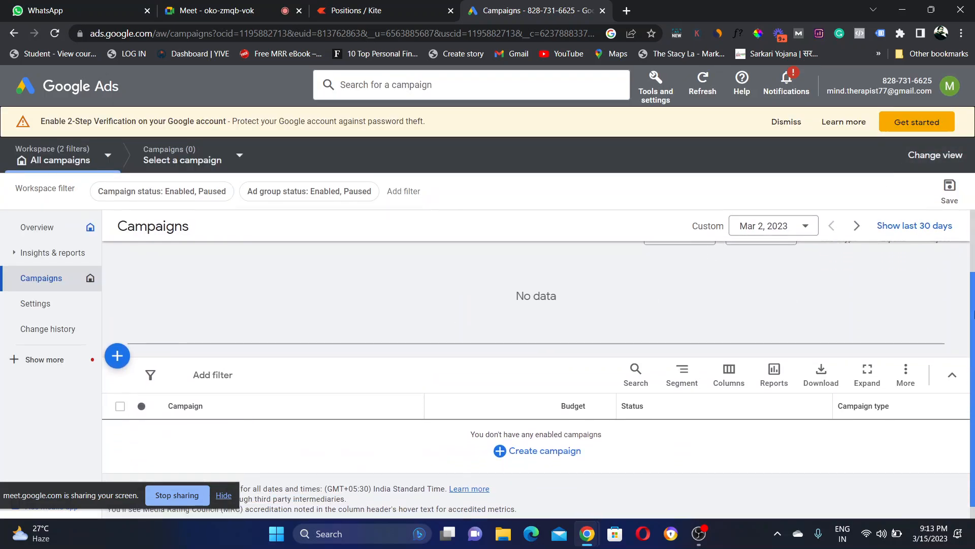
scroll(538, 376, up, 3)
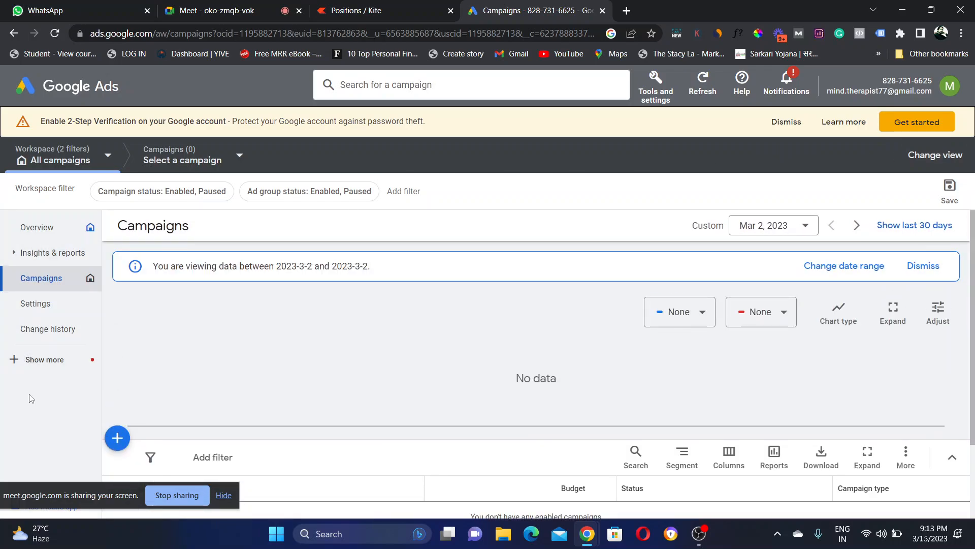
click(47, 362)
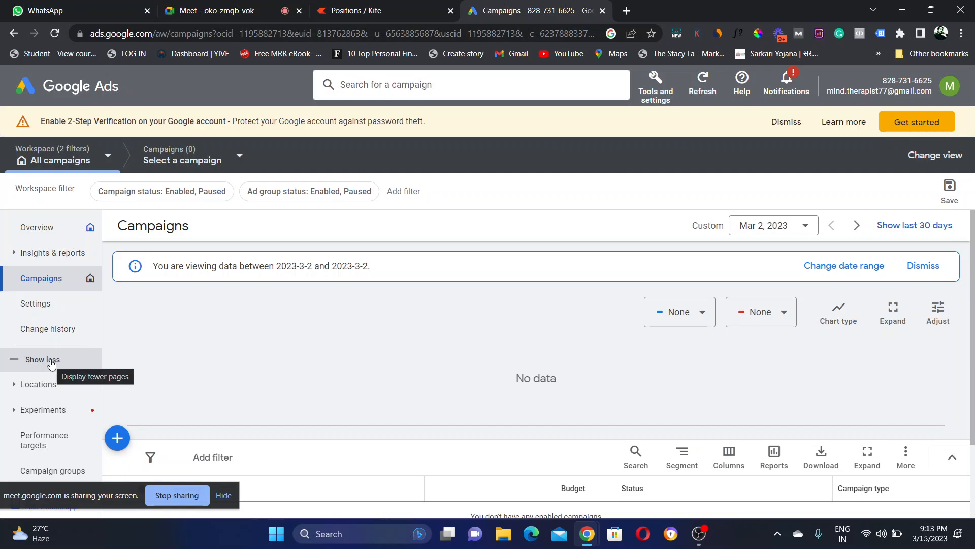
click(91, 229)
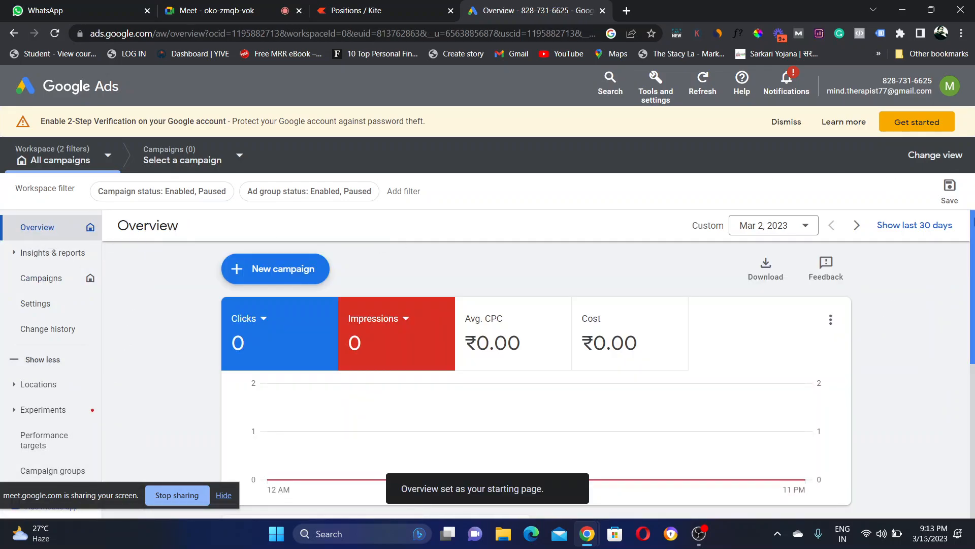
drag(972, 236, 974, 368)
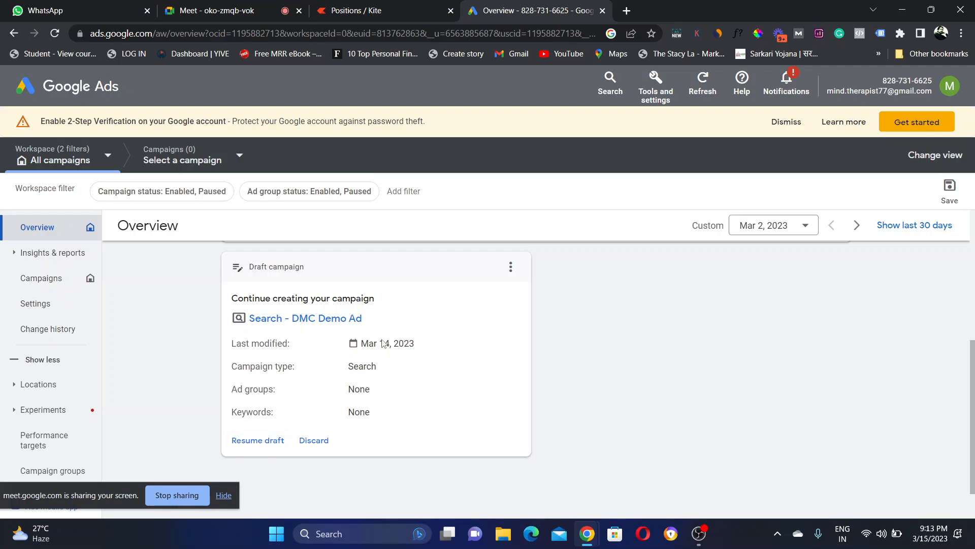
click(313, 441)
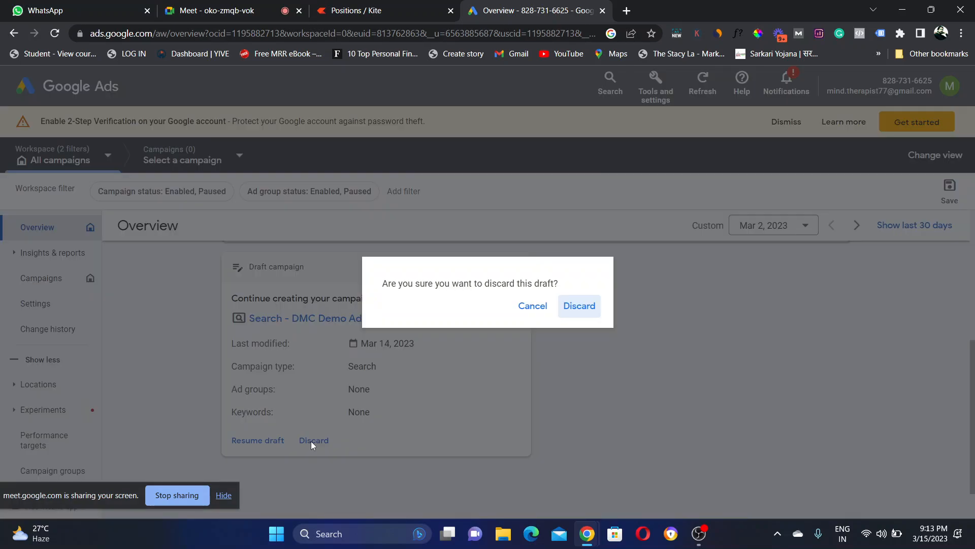
click(581, 307)
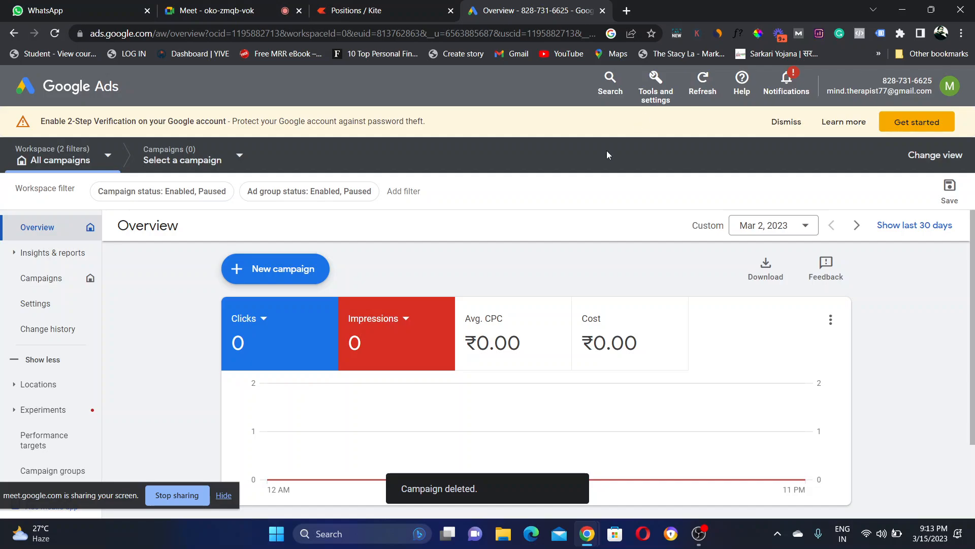
Step: Create a brand-new campaign without a goal's guidance and pick the Search type (default name Search-2)
click(260, 275)
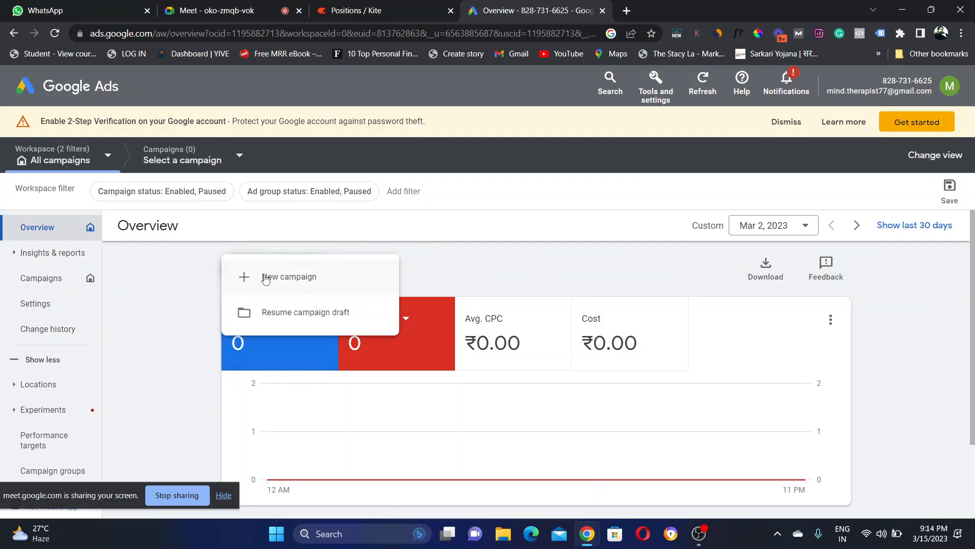
click(264, 278)
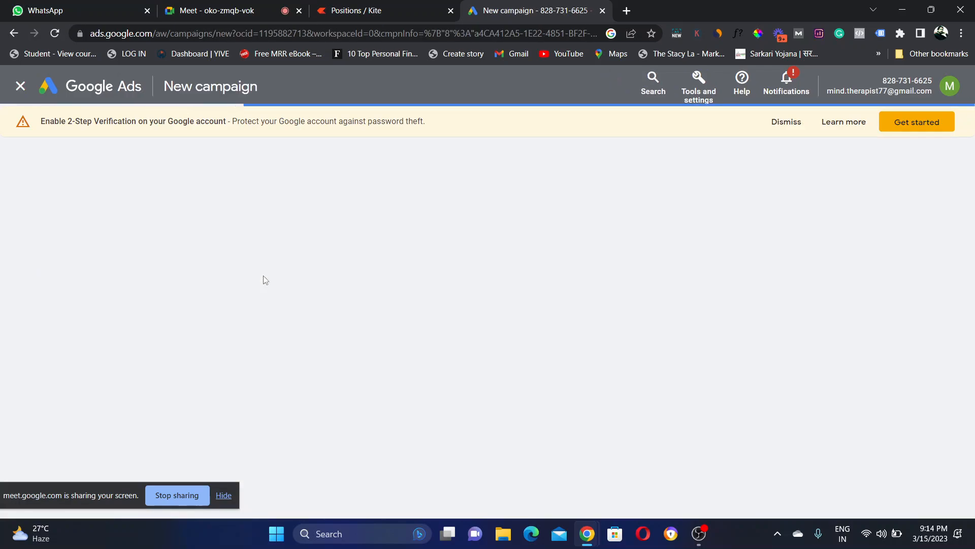
drag(102, 494, 95, 532)
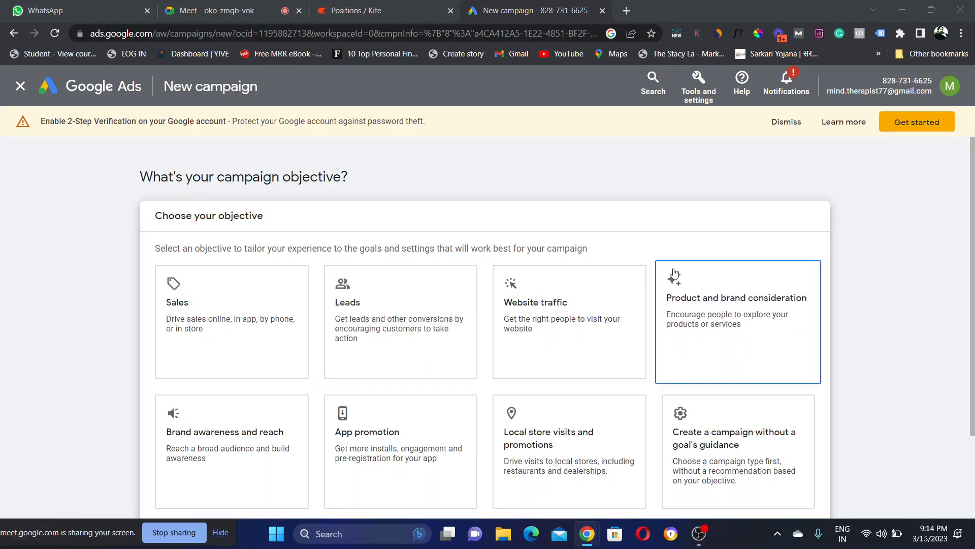
drag(974, 153, 974, 236)
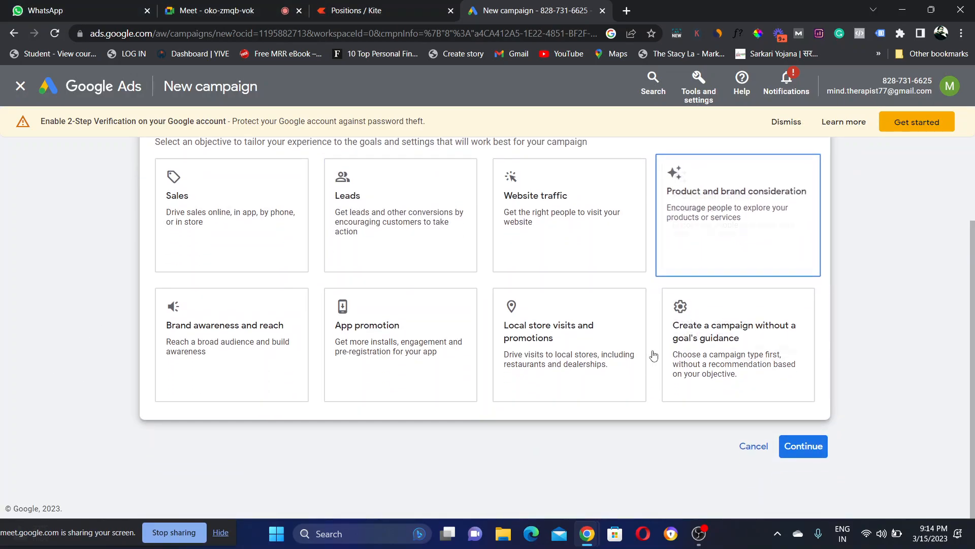
click(717, 354)
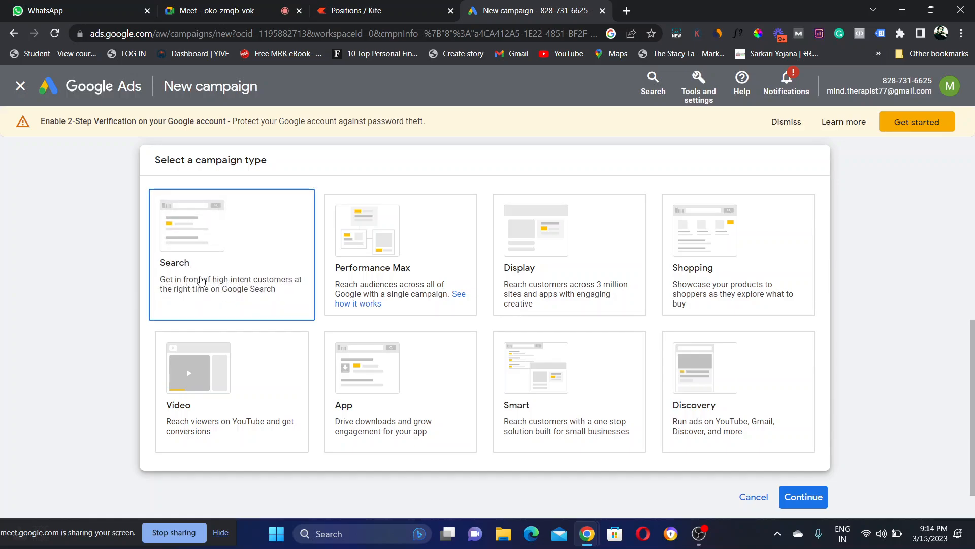
click(173, 281)
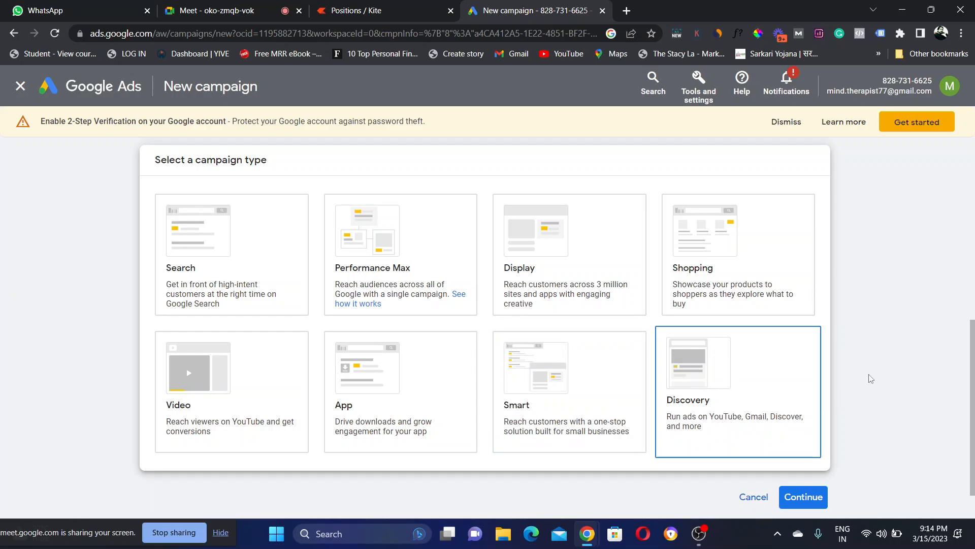
drag(974, 356, 974, 414)
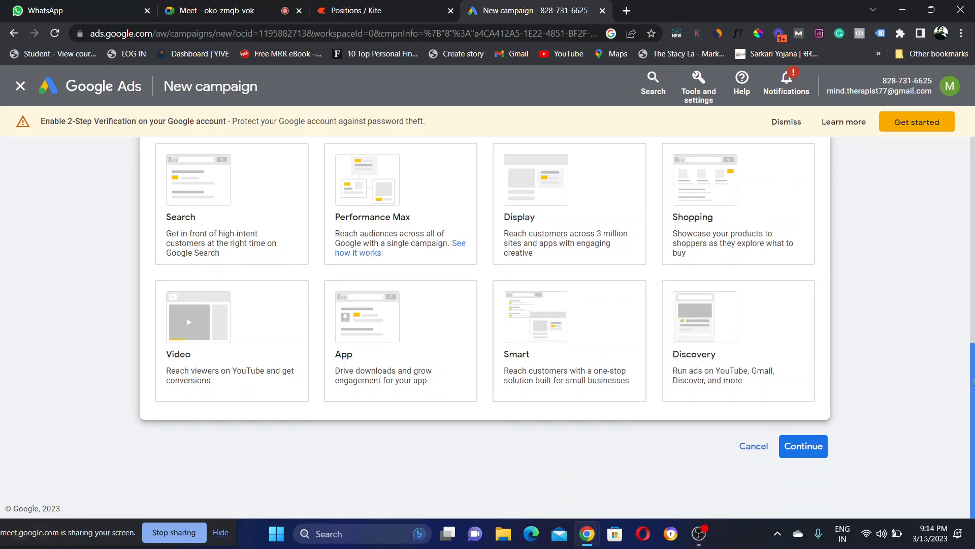
scroll(974, 381, up, 1)
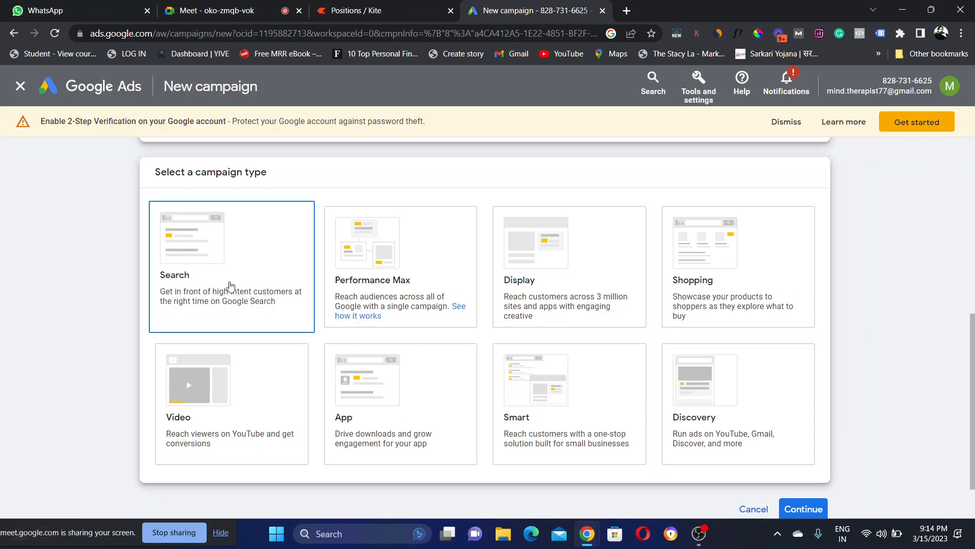
click(231, 287)
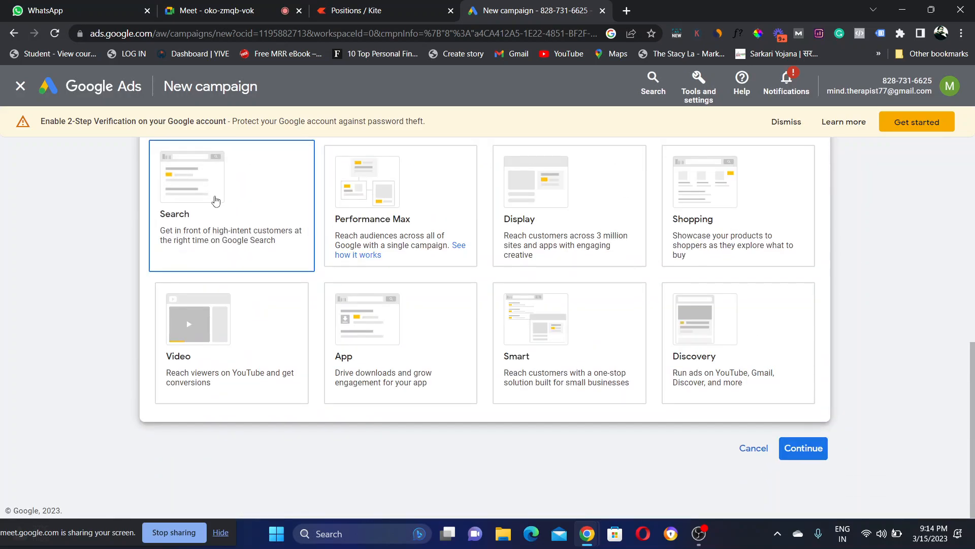
click(216, 200)
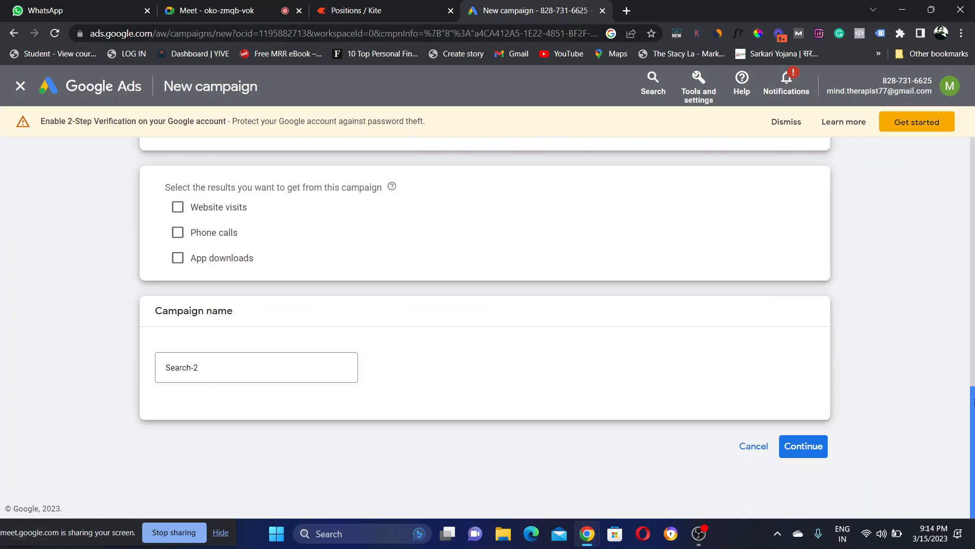
Step: Replace the campaign name Search-2 with 'DMC - 1st Campaign'
mouse_move(973, 416)
mouse_down()
mouse_move(974, 331)
mouse_move(974, 411)
mouse_up()
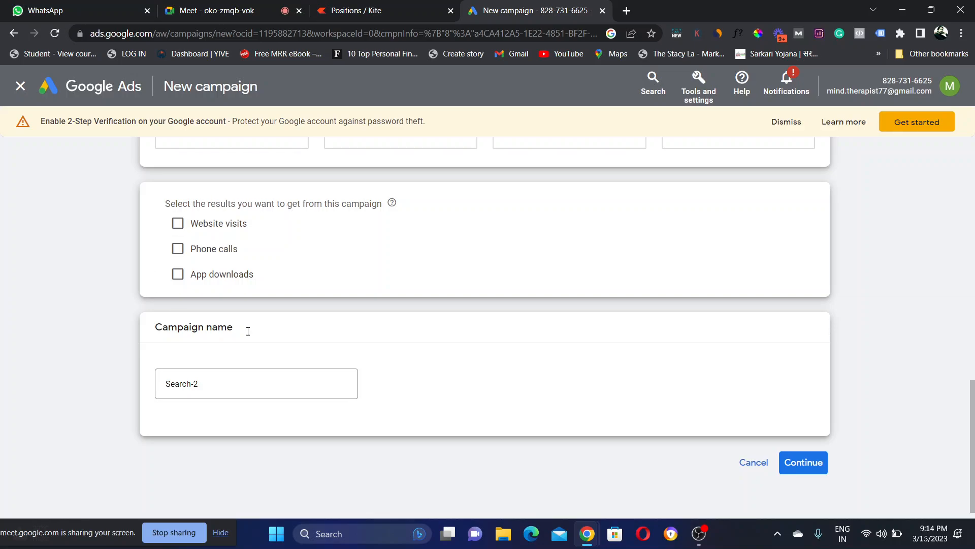
click(231, 391)
drag(234, 386, 105, 401)
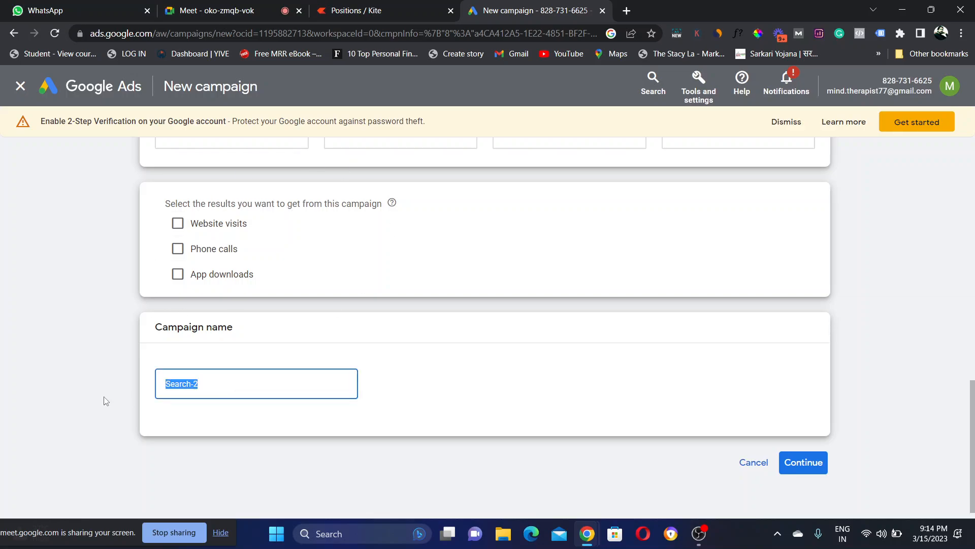
key(BackSpace)
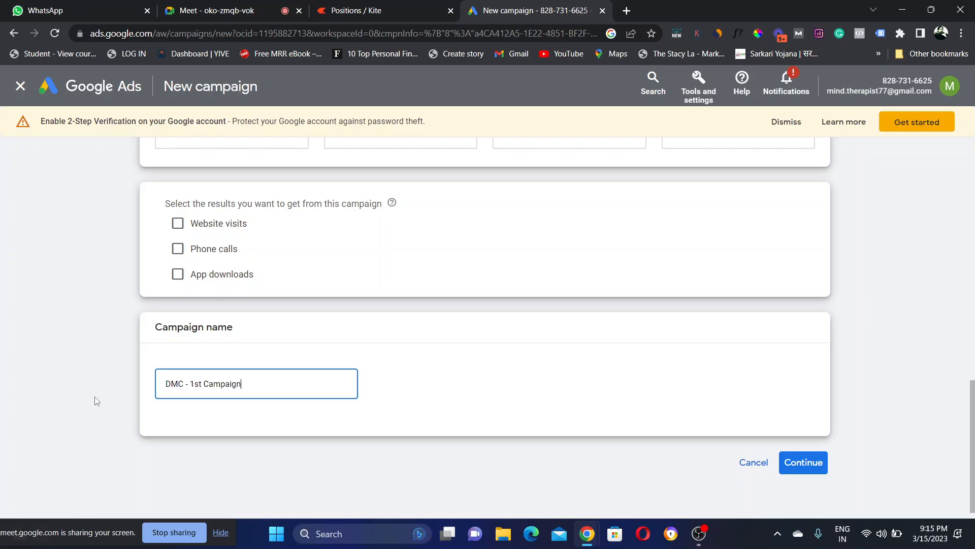
Step: Admit the waiting participant to the Meet call and return to the campaign setup
click(209, 10)
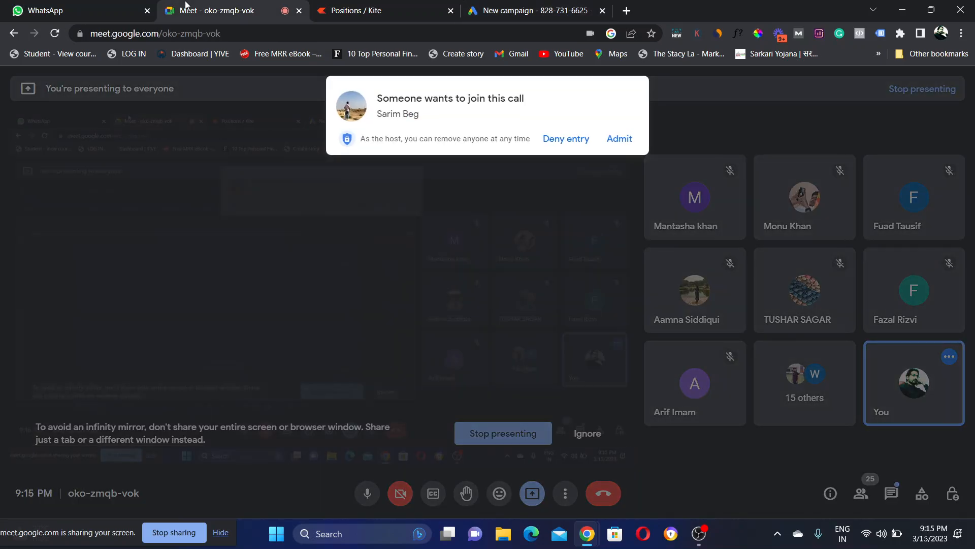
click(617, 139)
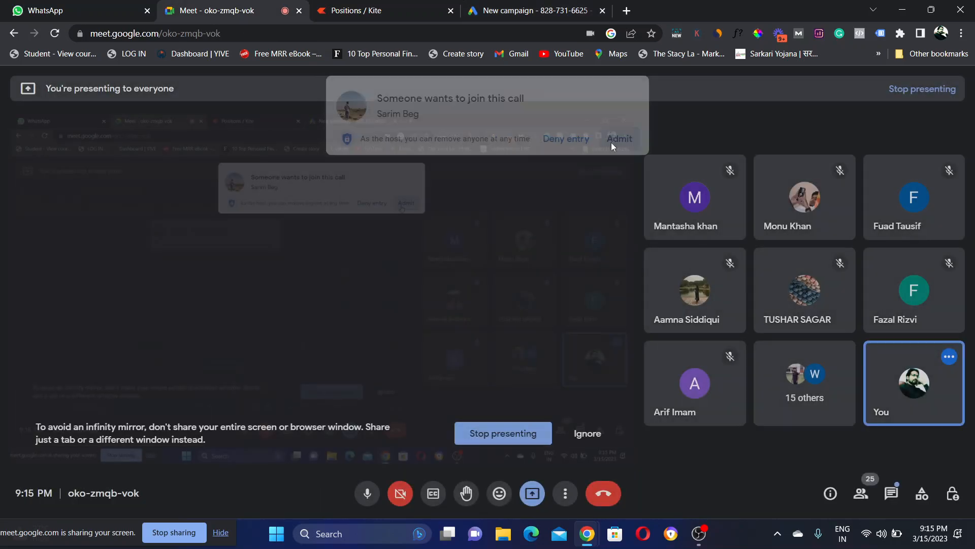
click(531, 10)
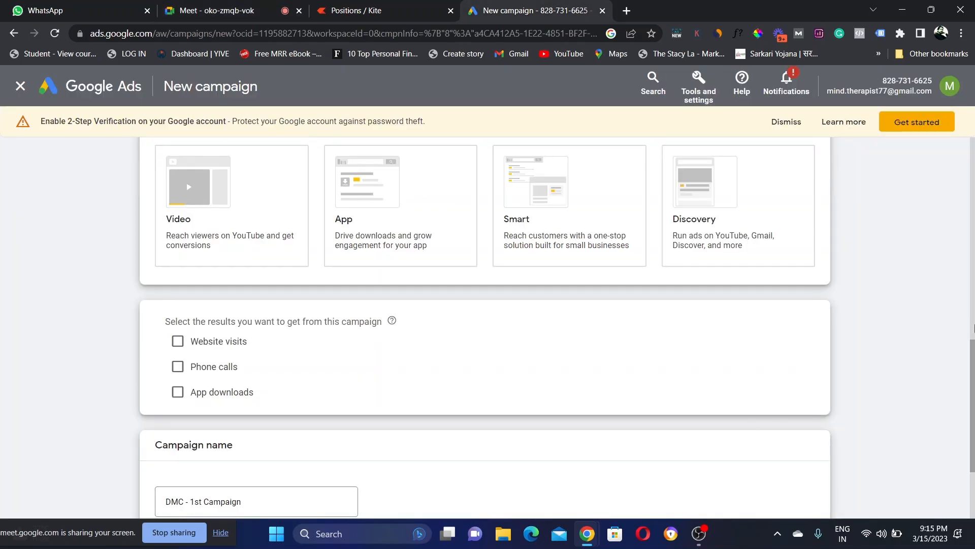
drag(974, 357, 974, 474)
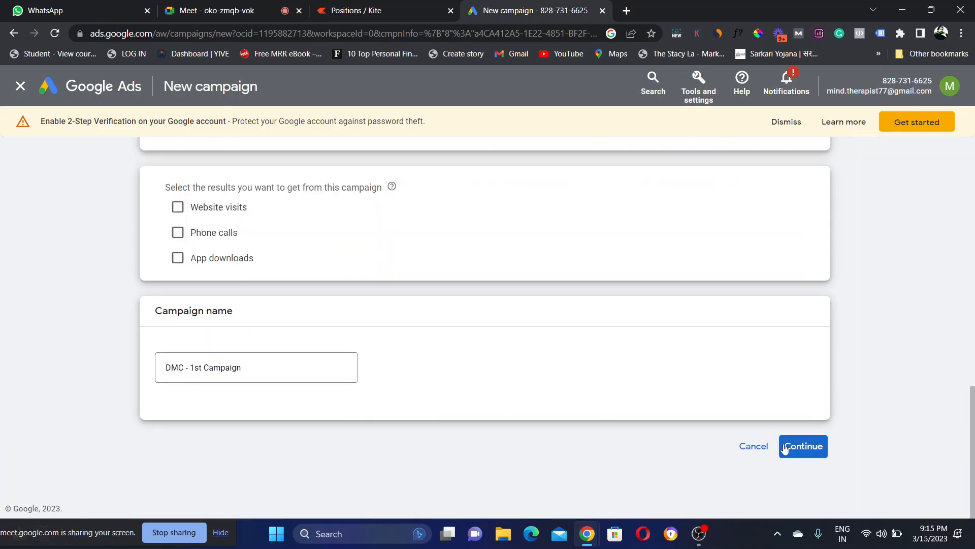
Step: Focus bidding on Clicks with a ₹10.00 maximum cost-per-click bid limit
click(802, 448)
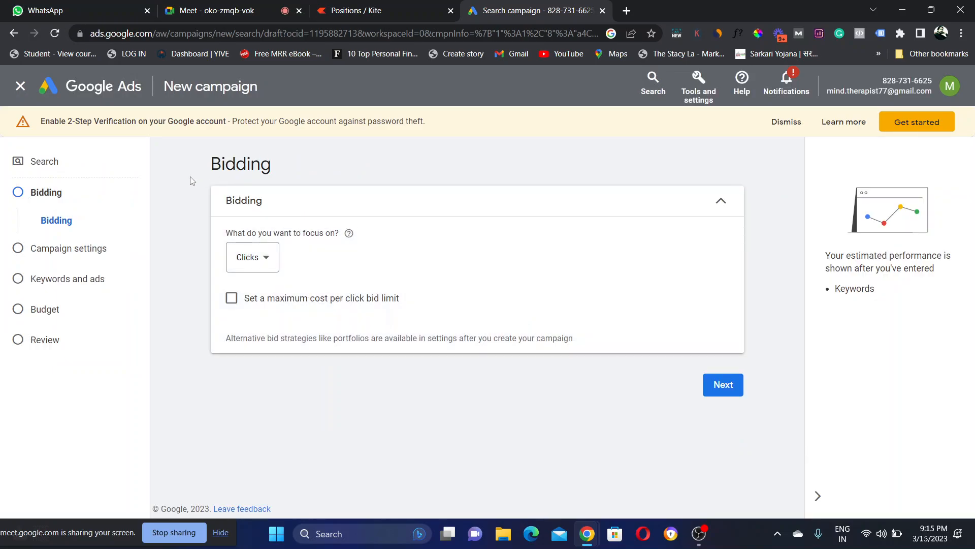
click(270, 274)
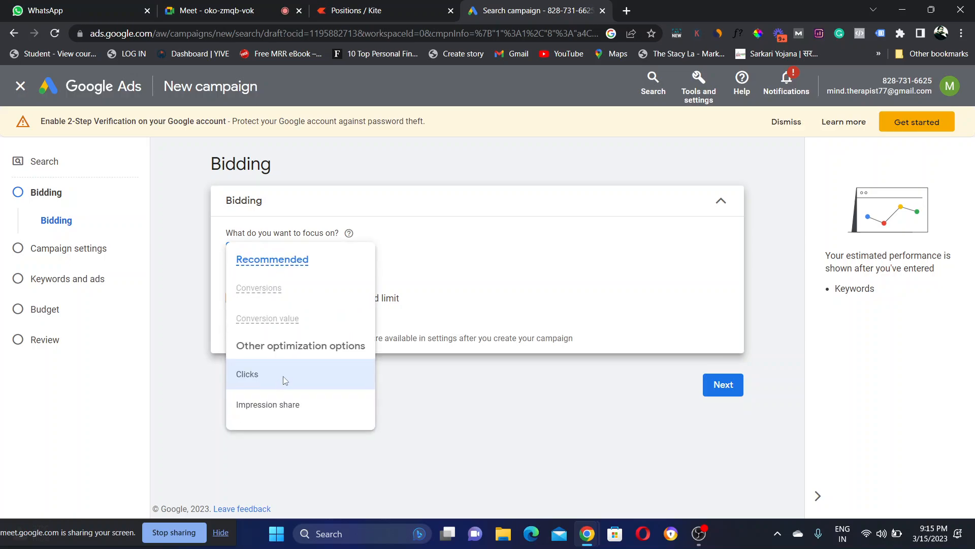
click(252, 379)
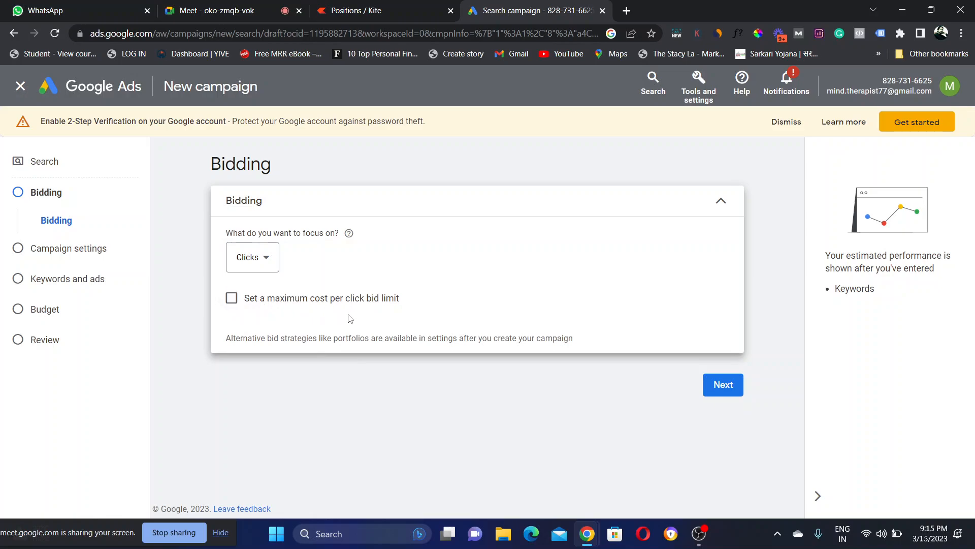
click(232, 299)
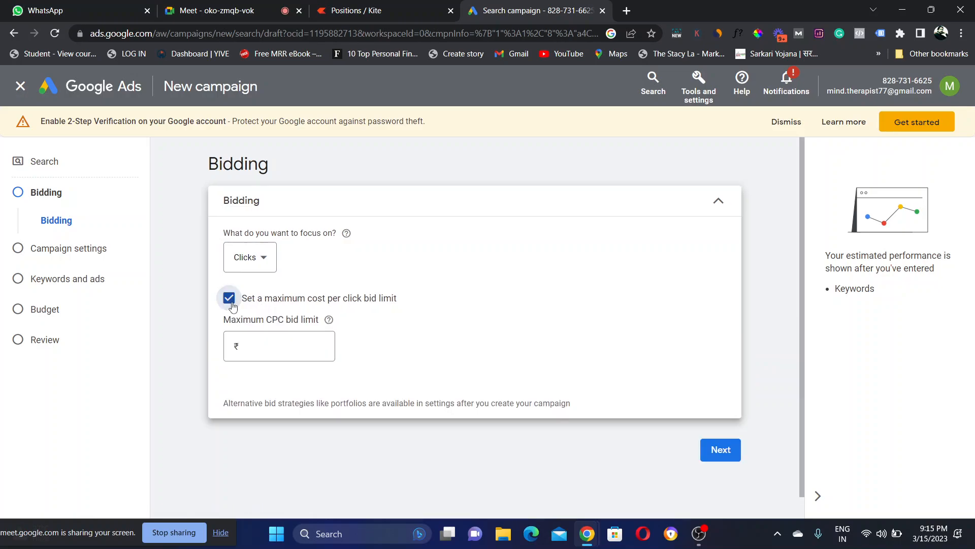
click(267, 354)
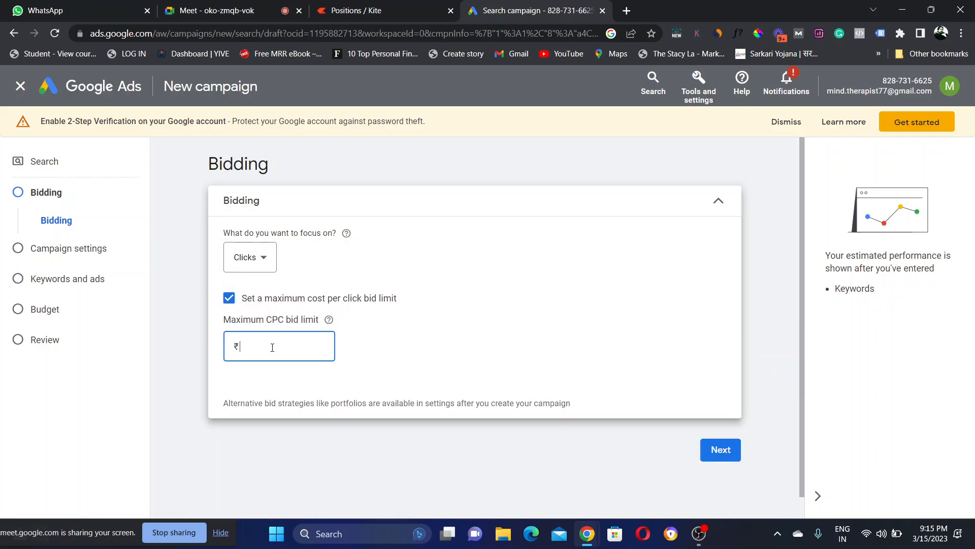
text(10)
click(445, 359)
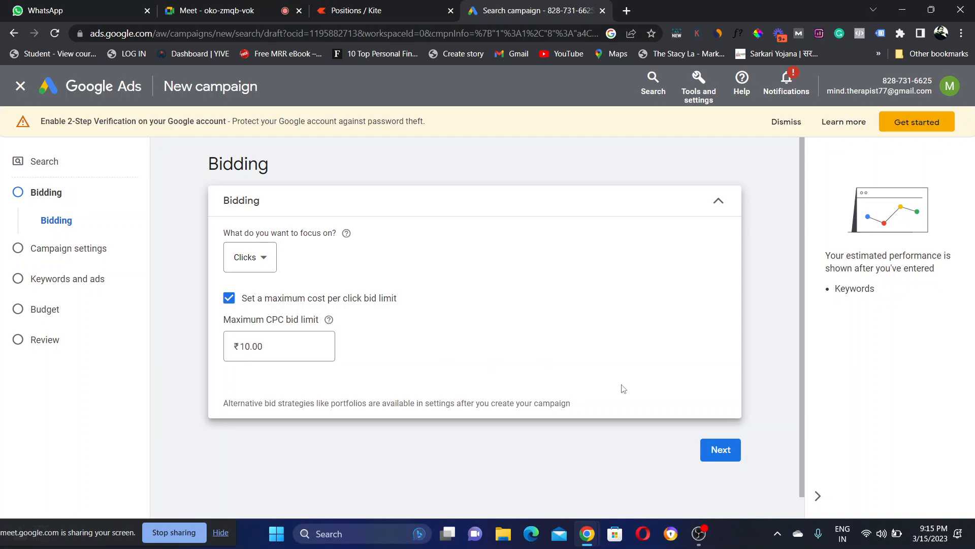
click(716, 450)
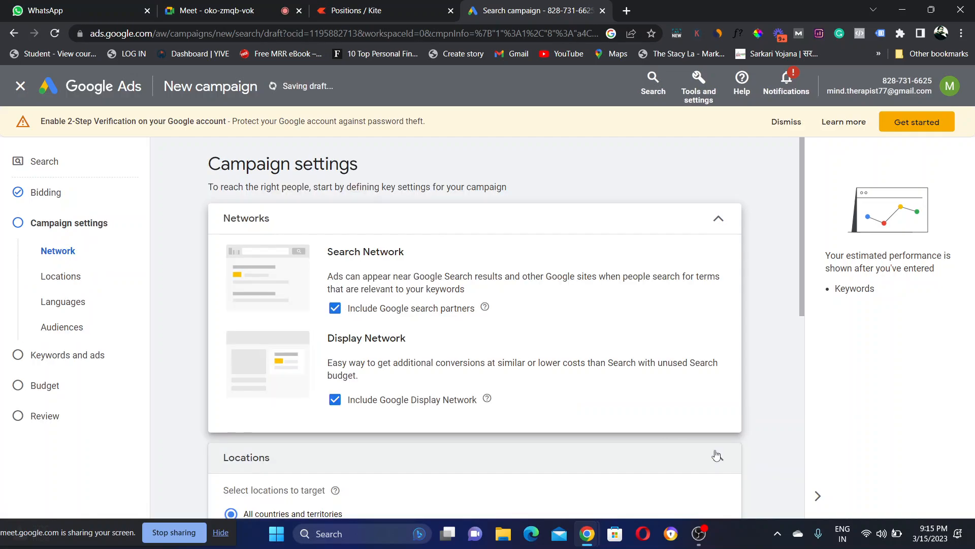
Step: Leave 'Include Google Display Network' unticked so the campaign runs on Search only
click(335, 402)
click(336, 406)
click(335, 403)
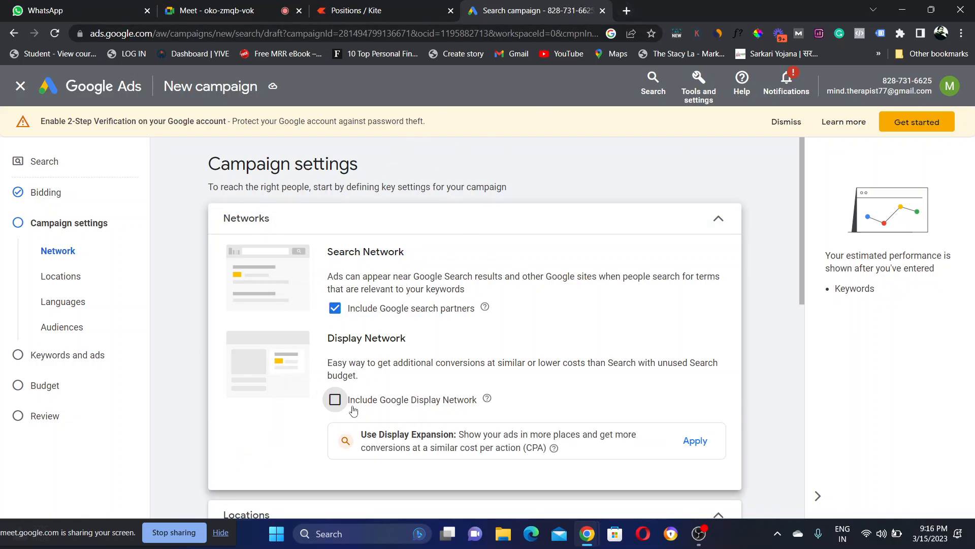
click(334, 401)
click(339, 403)
click(334, 402)
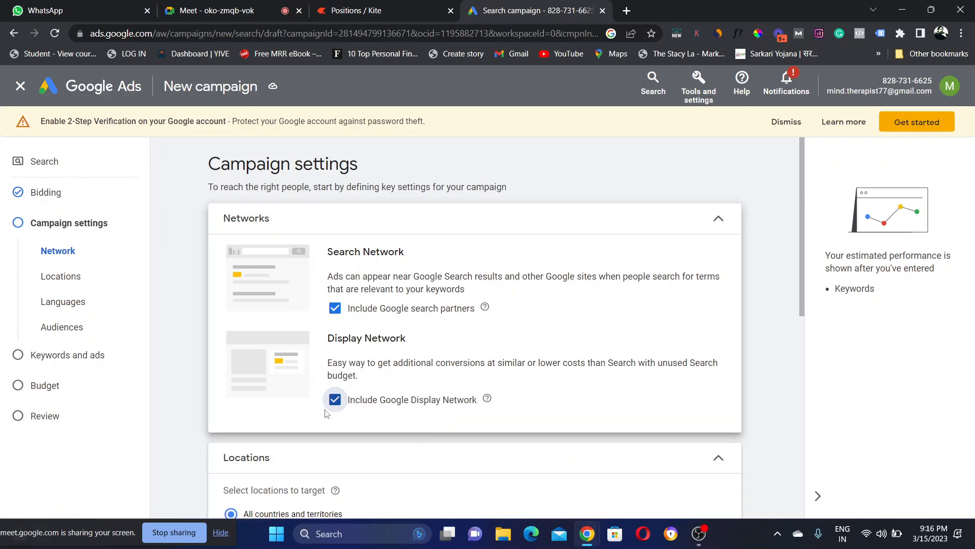
click(335, 400)
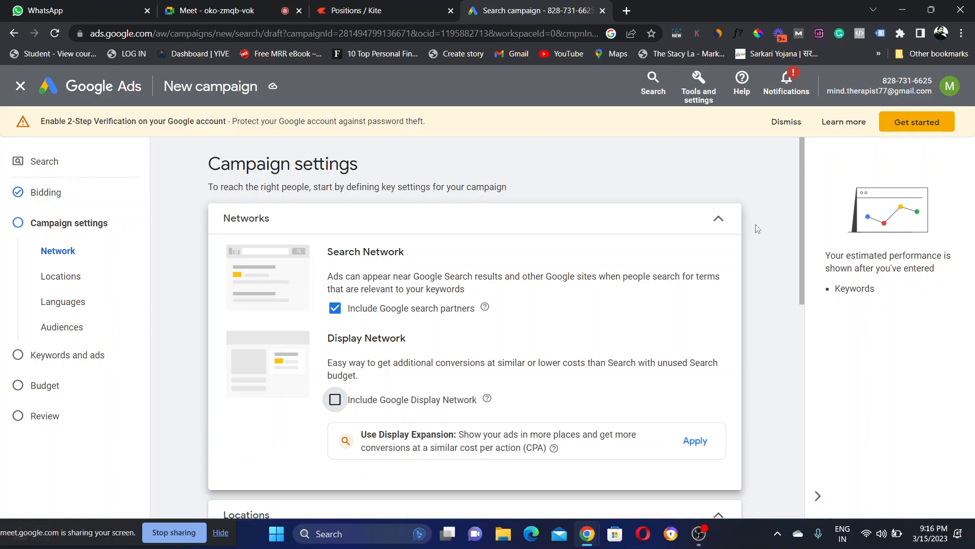
Step: Target India as the campaign location and review the location options
drag(801, 207, 807, 325)
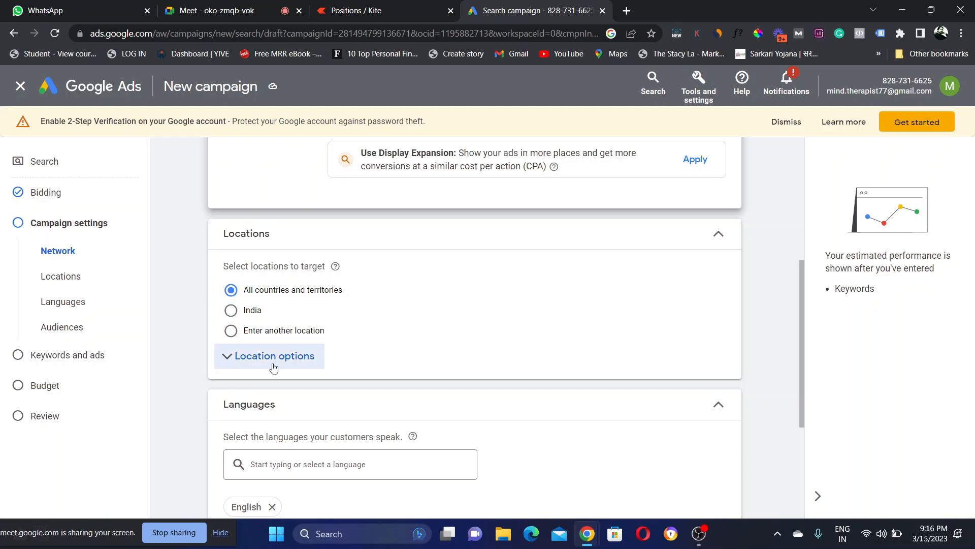
click(231, 312)
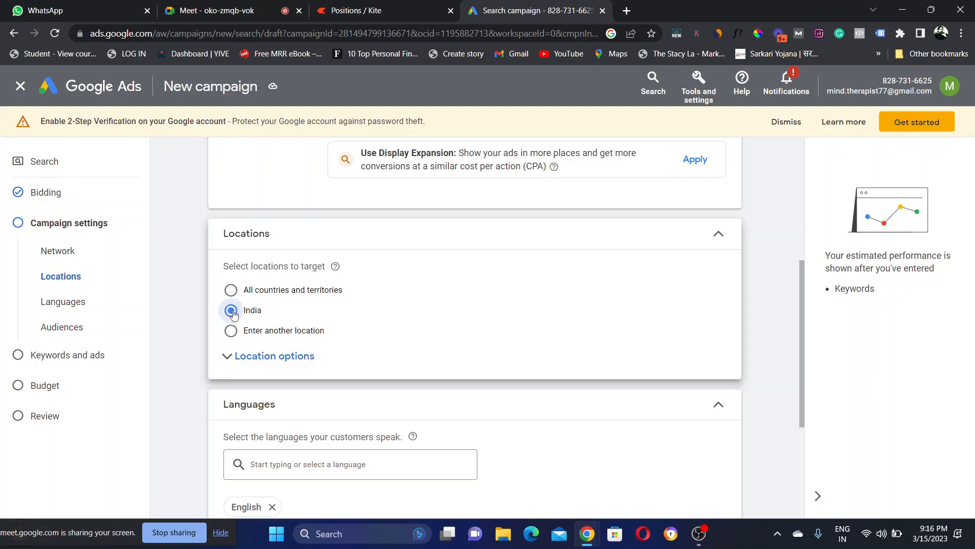
click(300, 356)
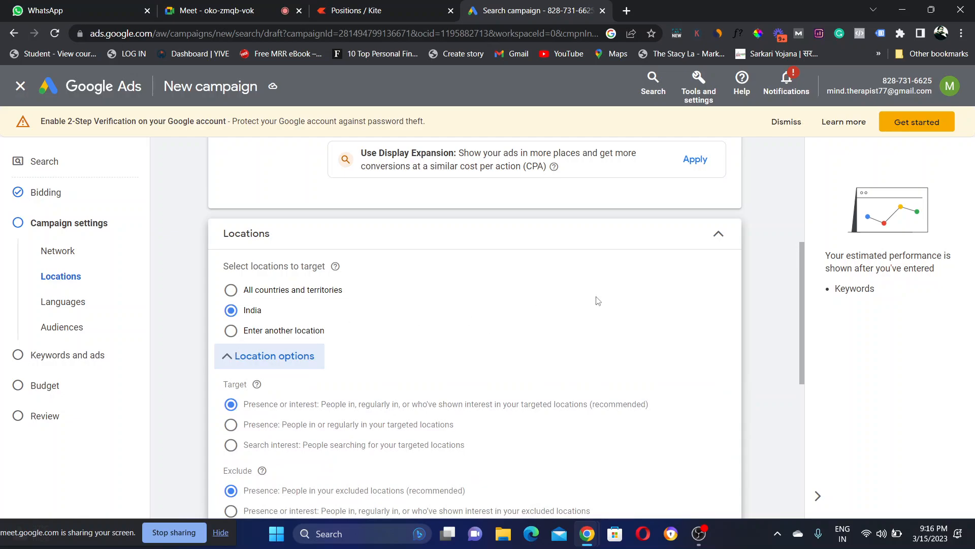
click(720, 235)
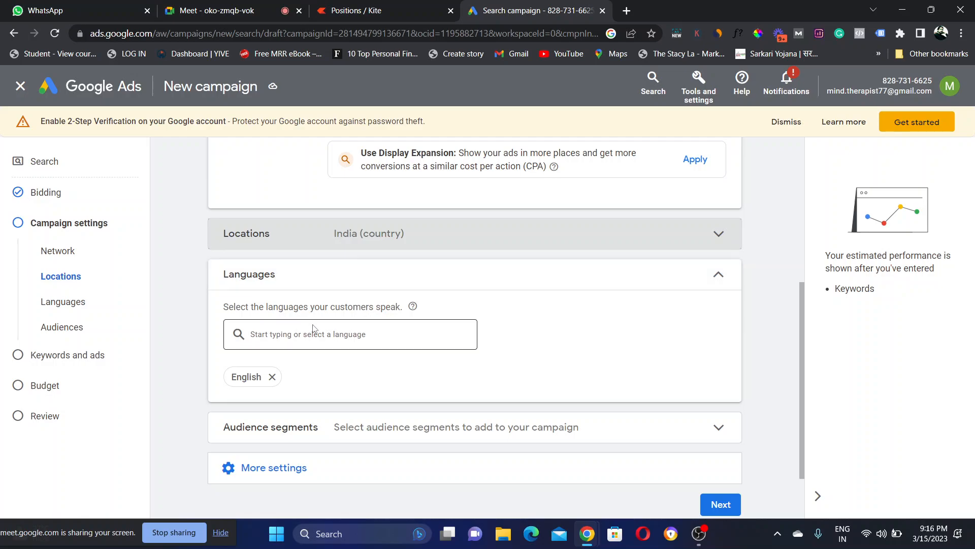
Step: Try adding Hindi as a customer language, then remove it to keep English only
click(325, 336)
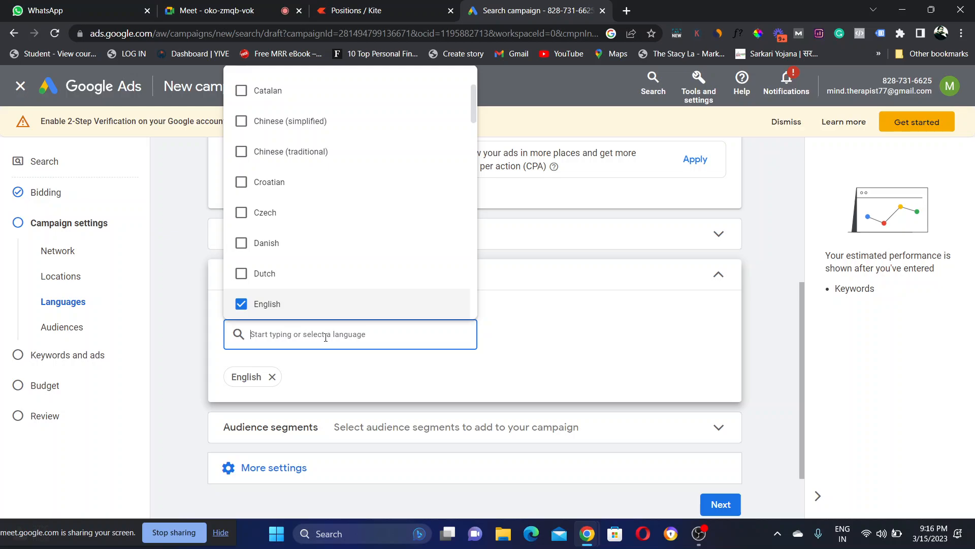
text(Hindi)
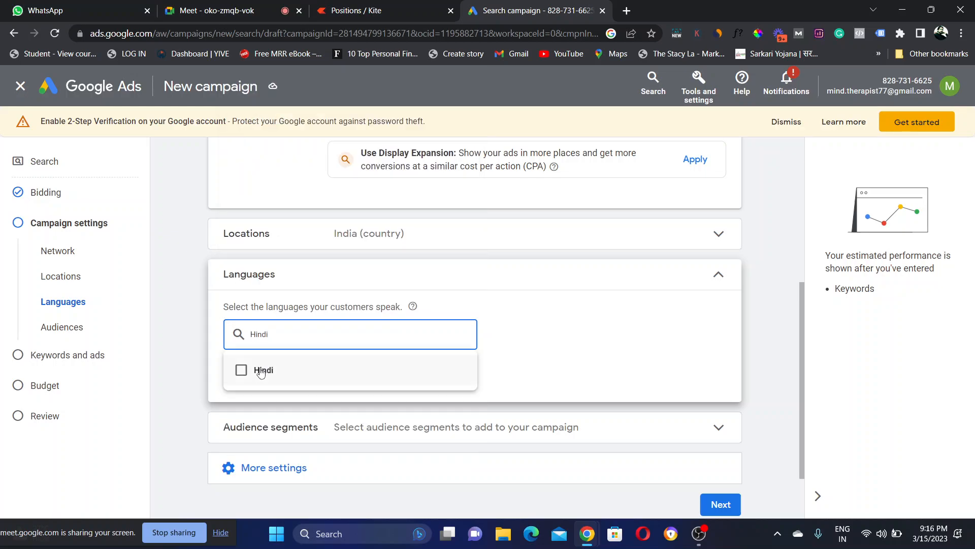
click(261, 371)
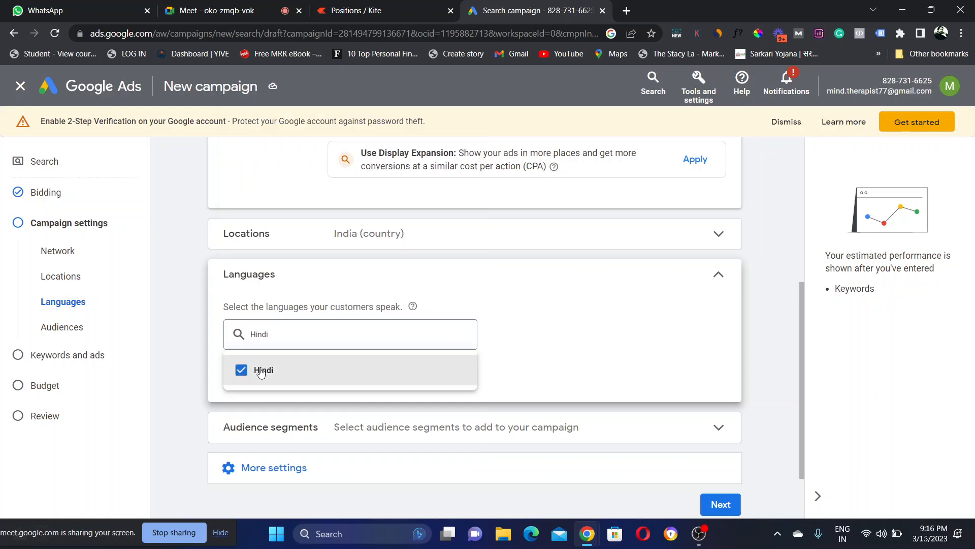
click(513, 345)
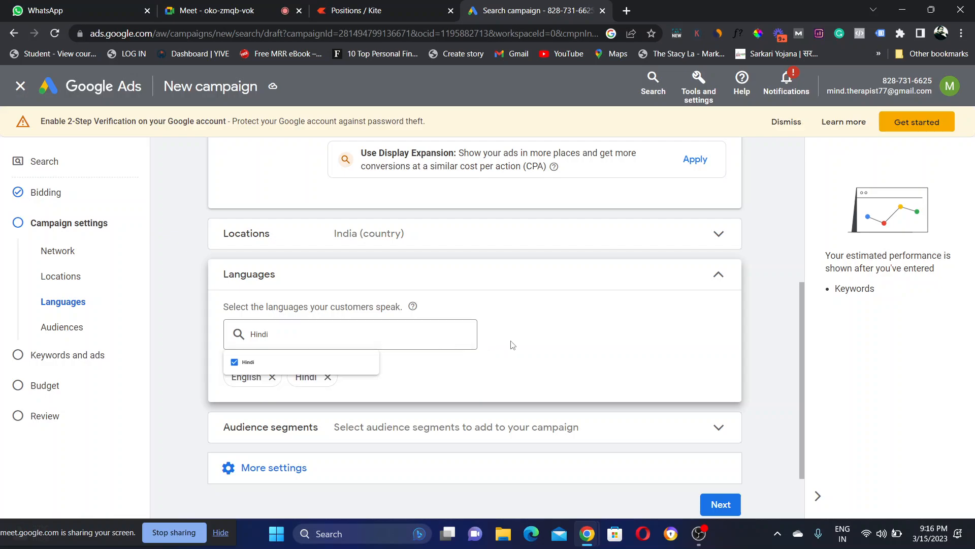
click(328, 378)
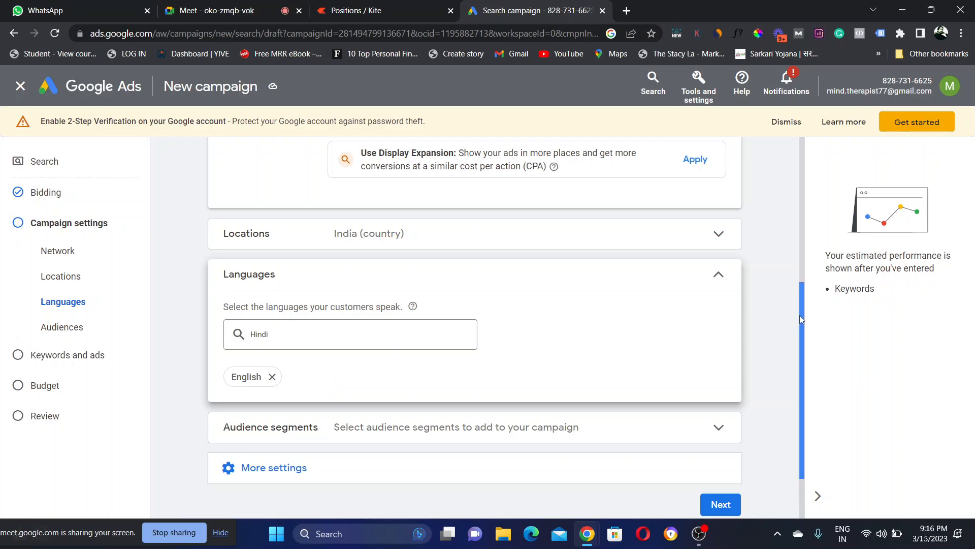
Step: Review Audience segments without adding any, then expand More settings
scroll(800, 319, down, 3)
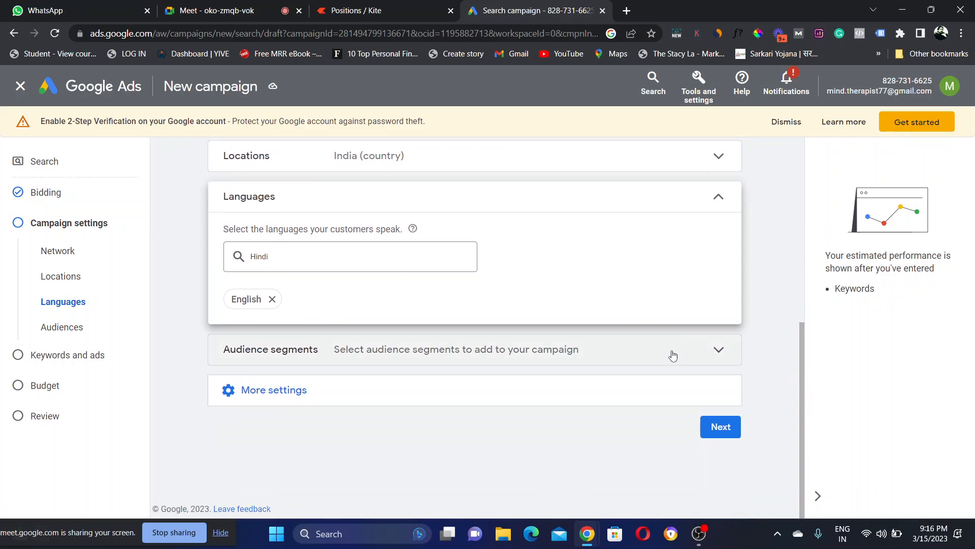
click(672, 353)
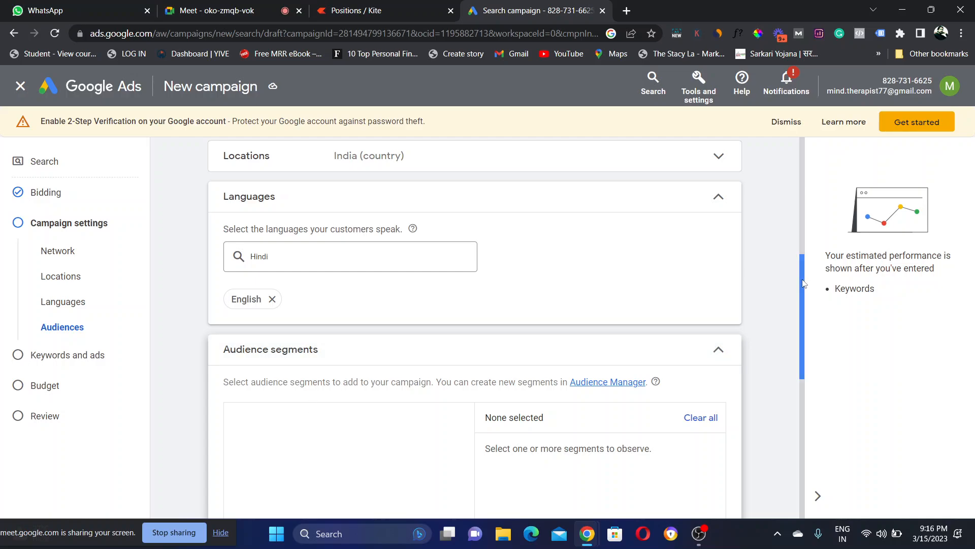
scroll(803, 284, down, 4)
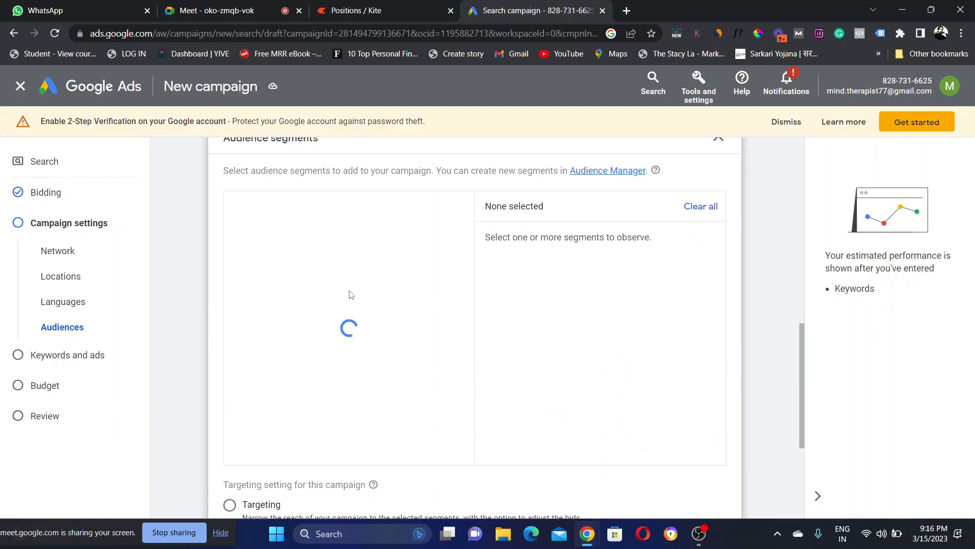
scroll(806, 421, down, 3)
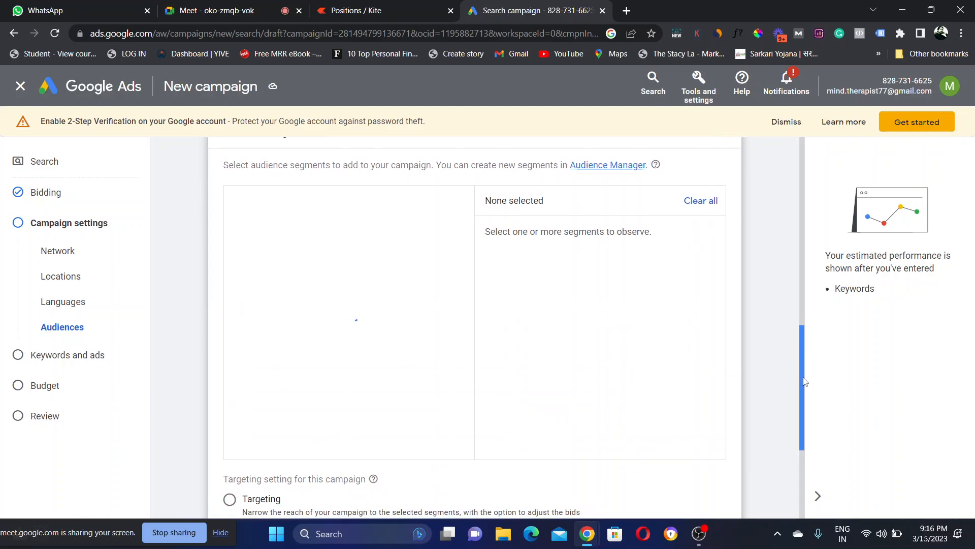
scroll(806, 420, up, 5)
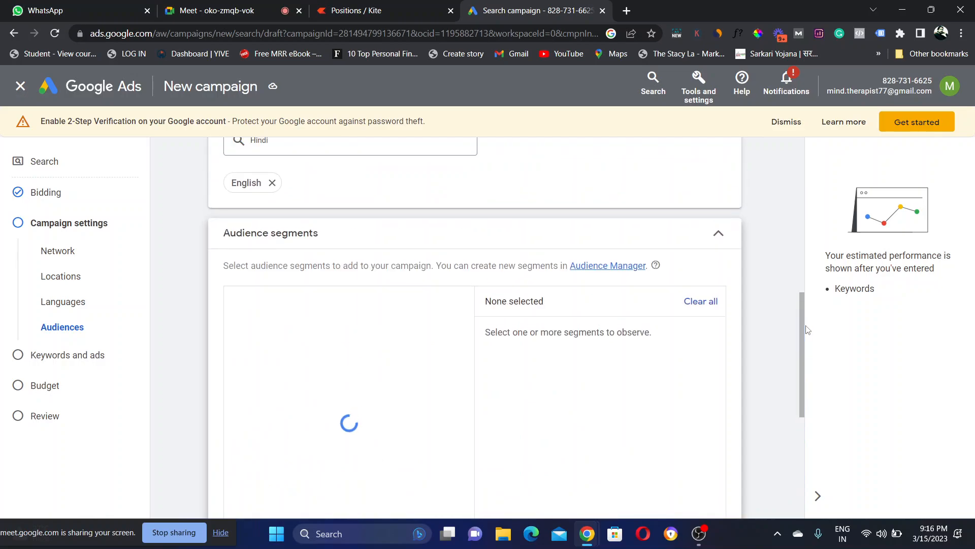
click(718, 235)
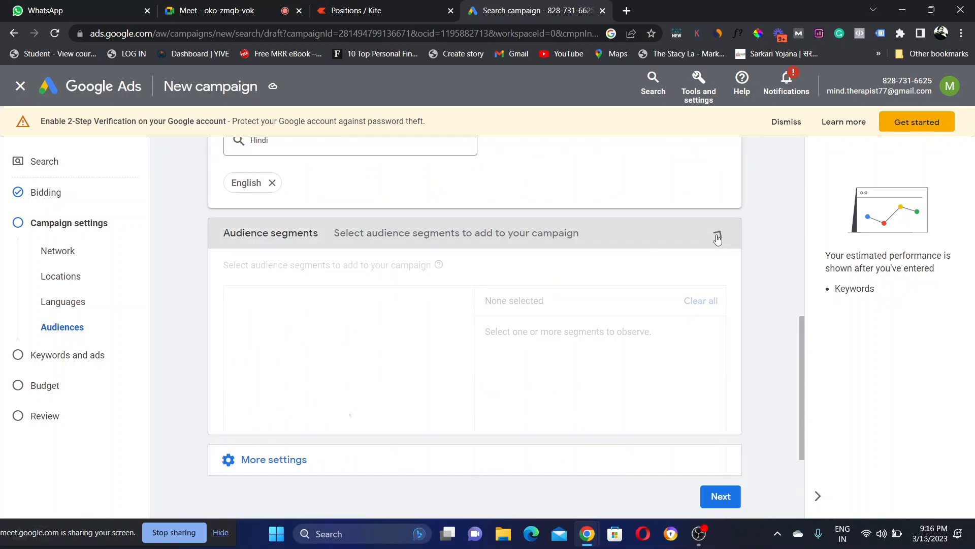
click(318, 285)
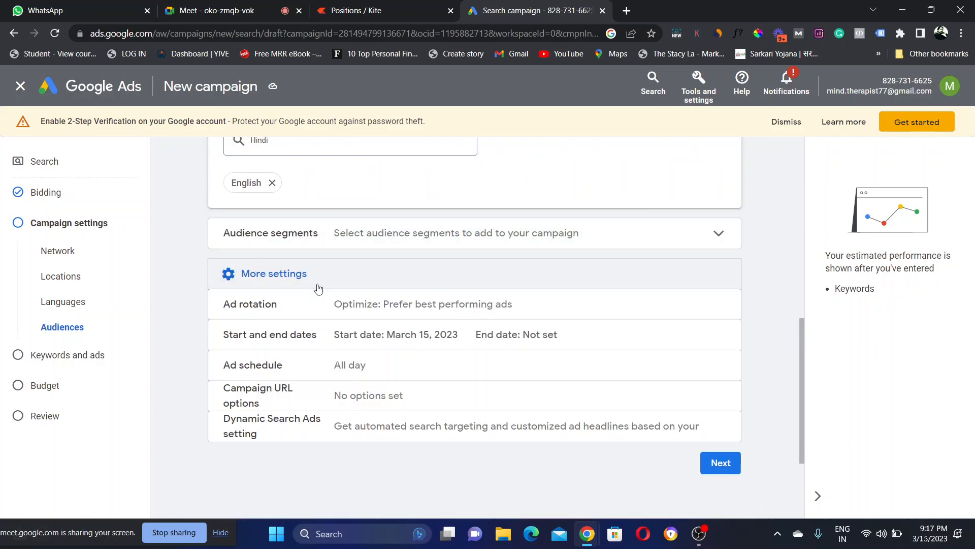
Step: Admit the person asking to join the Meet call and return to the Search campaign settings
click(230, 4)
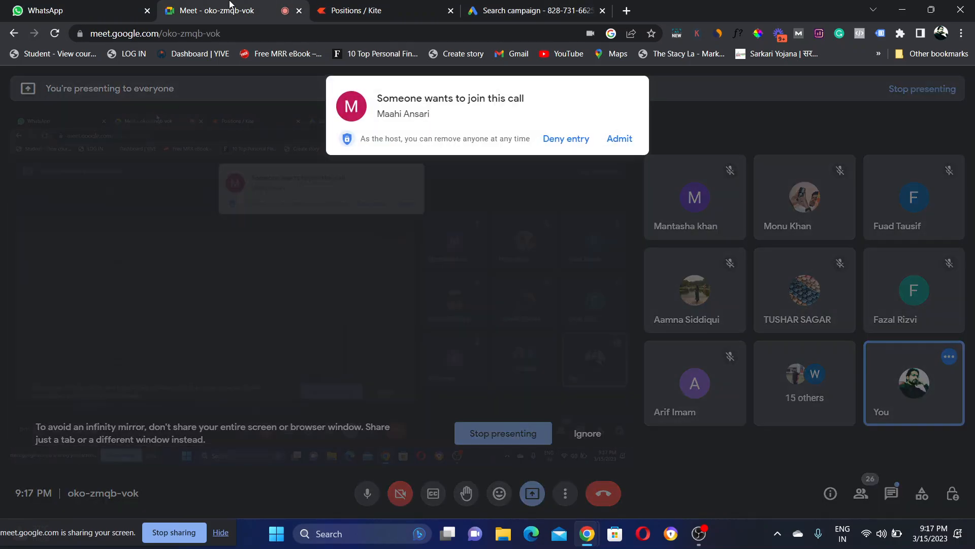
click(619, 138)
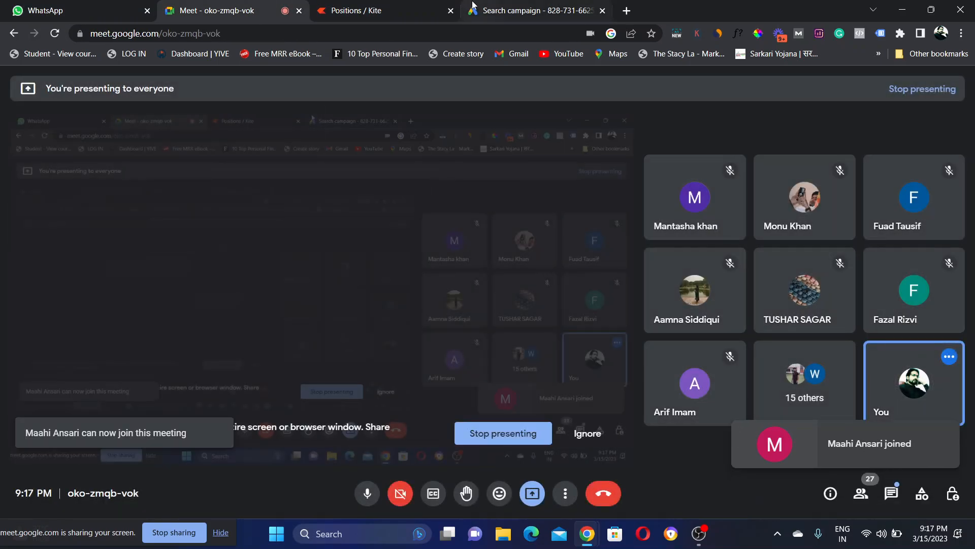
click(534, 10)
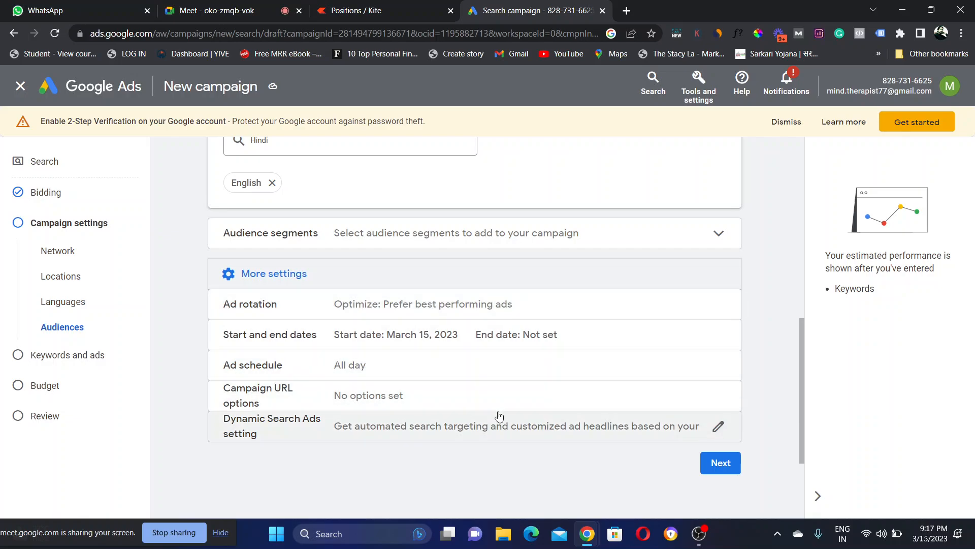
Step: Continue to Ad group 1's Keywords and ads step, check the URL and products fields, and open a new tab
click(724, 464)
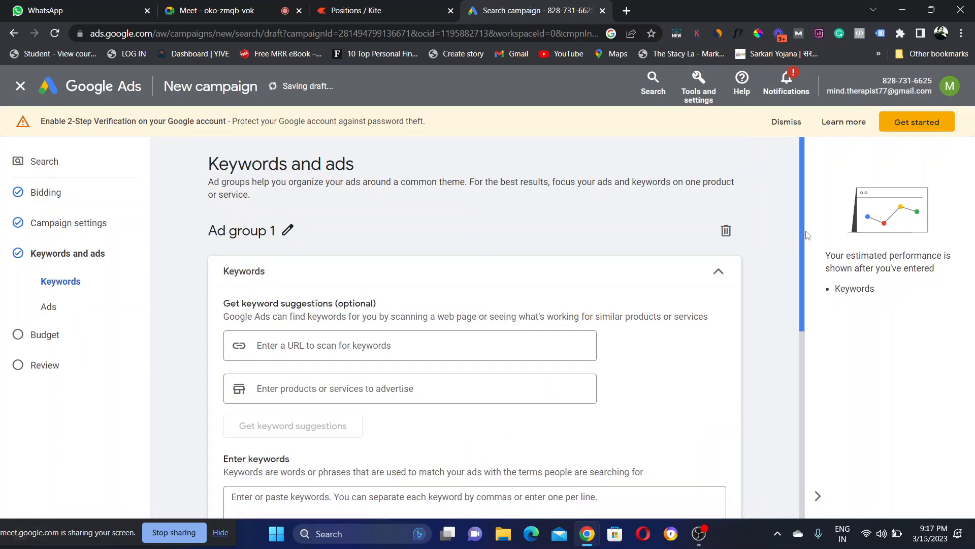
scroll(807, 235, down, 1)
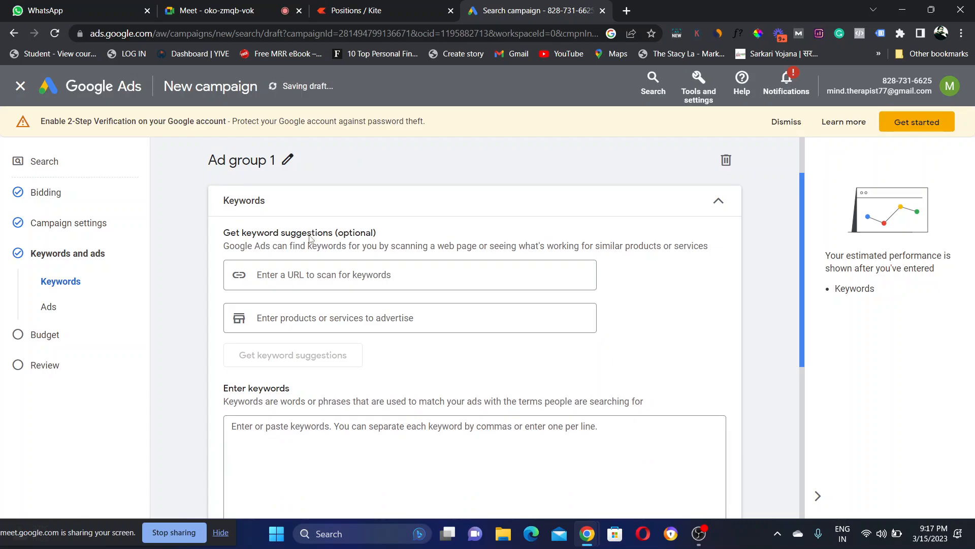
scroll(319, 281, down, 1)
click(318, 277)
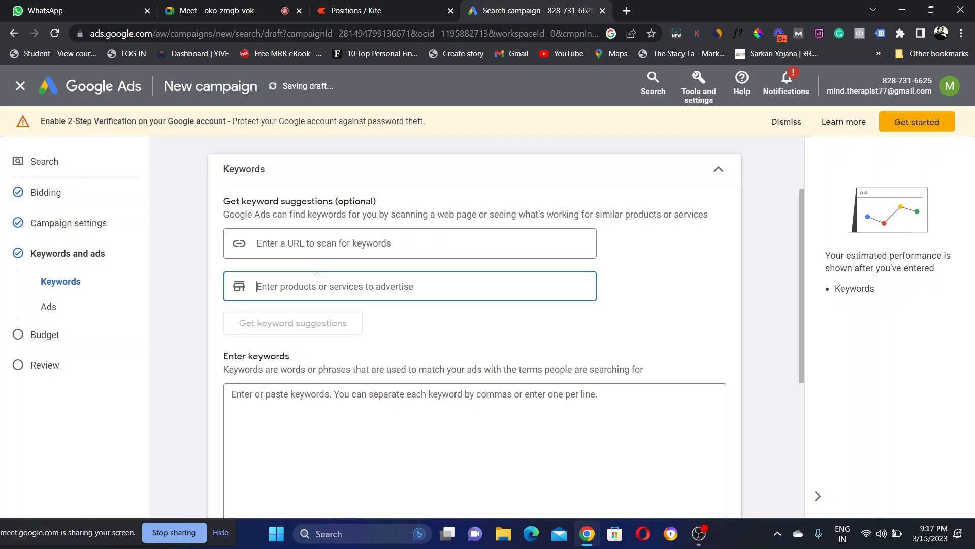
click(317, 248)
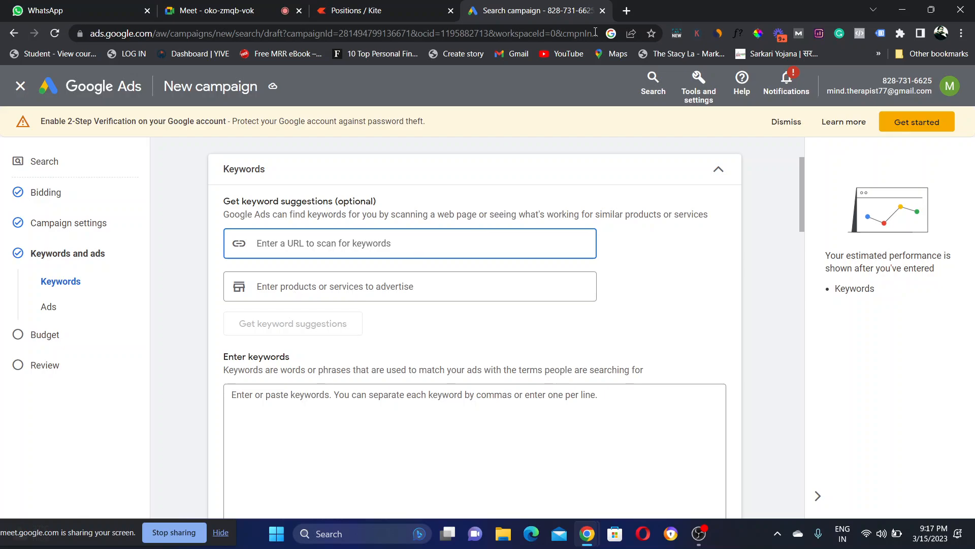
click(627, 11)
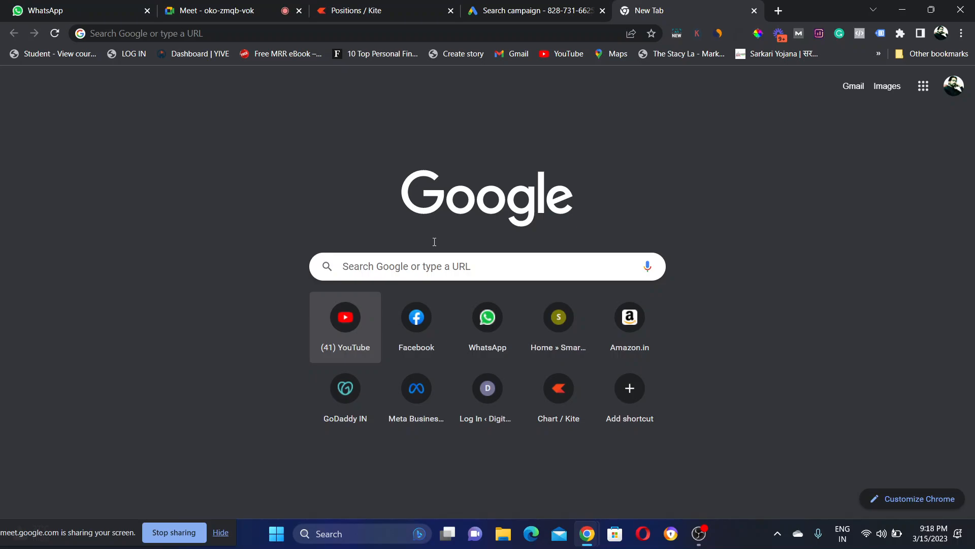
Step: Toggle between the empty new tab and the Search campaign tab, ending on the Keywords step
key(ctrl+shift+Tab)
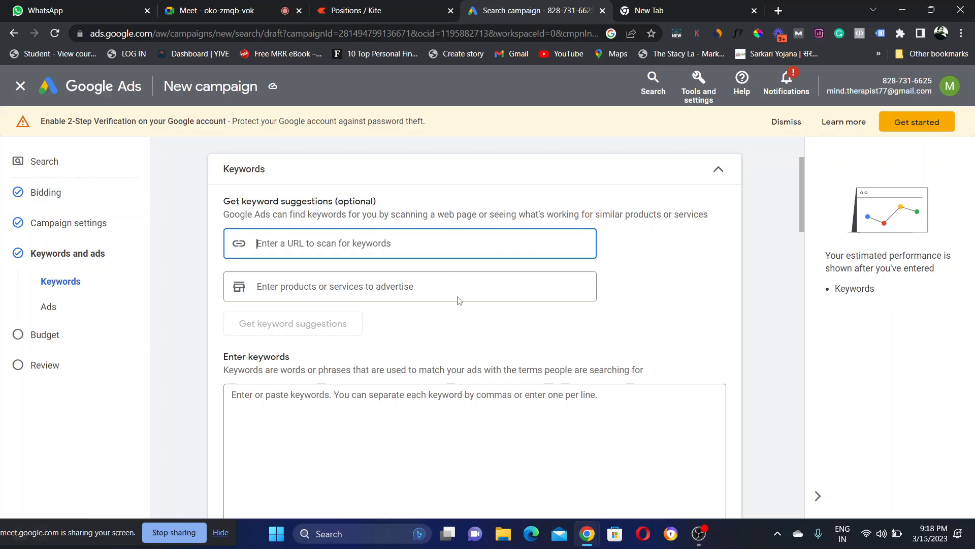
click(652, 6)
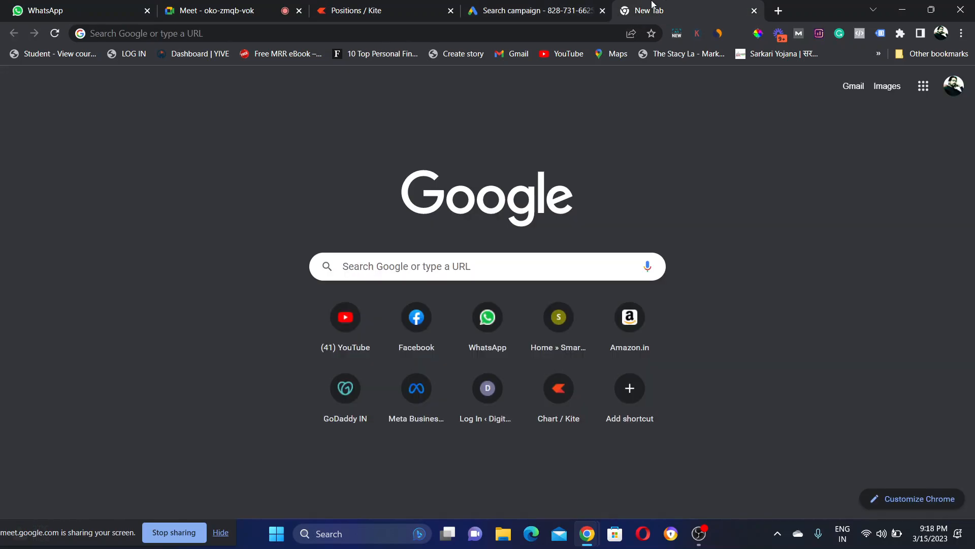
click(248, 35)
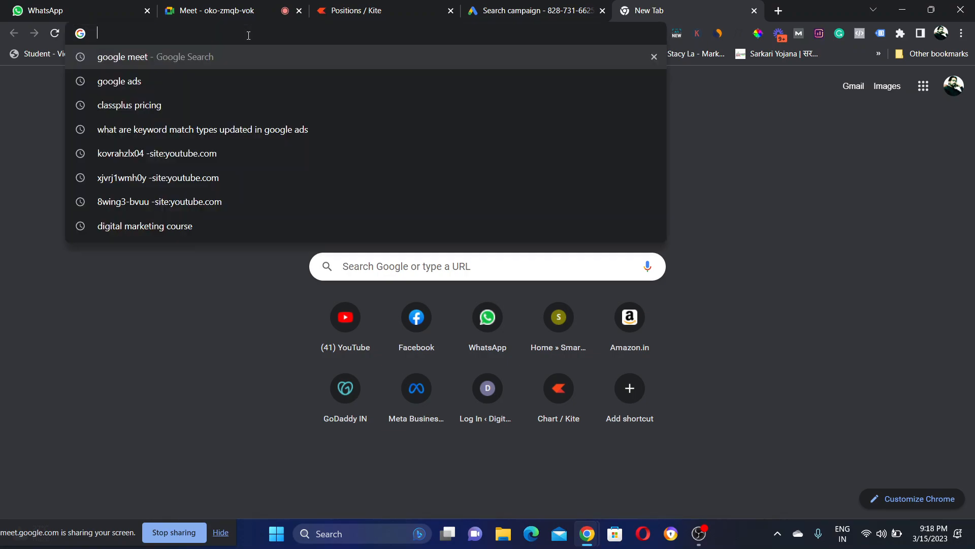
click(199, 282)
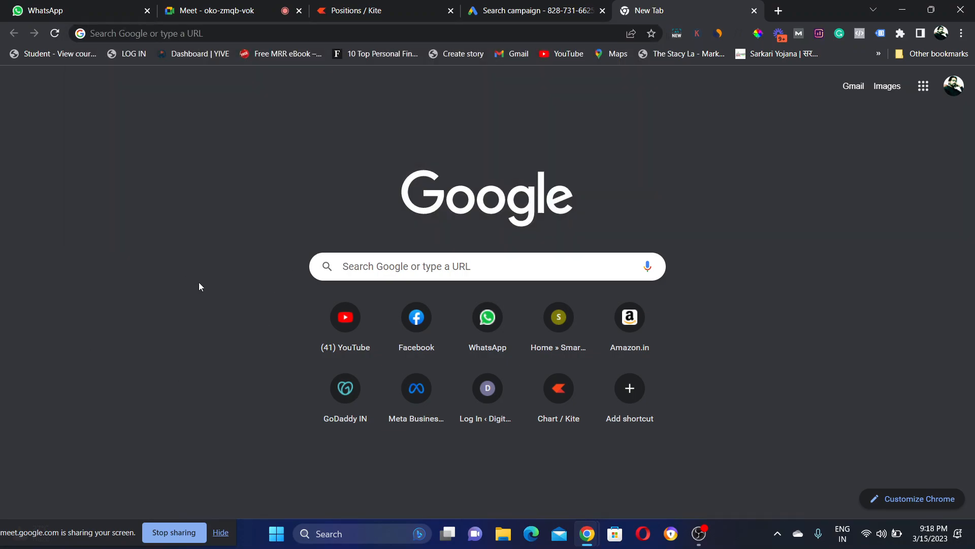
click(498, 7)
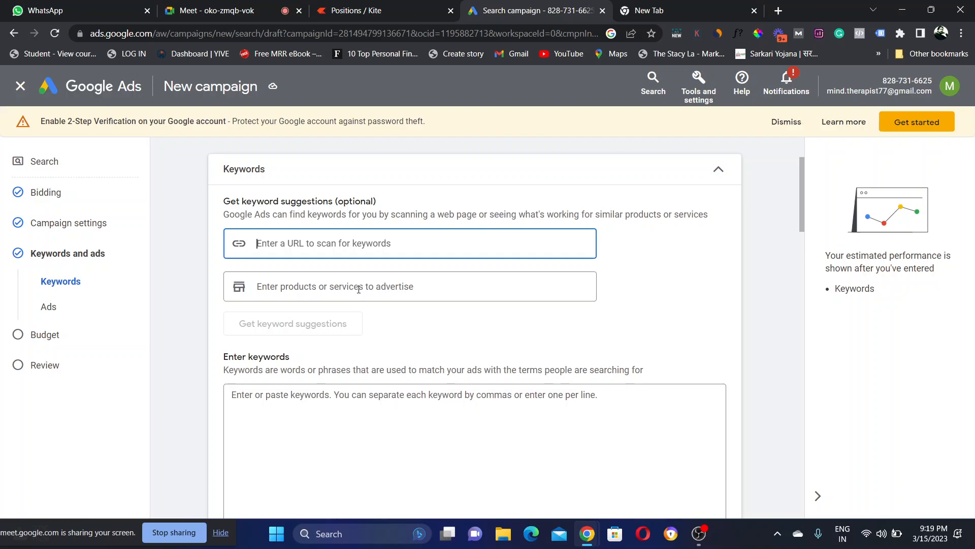
Step: Scroll to the keywords box and highlight the match-types hint line, including Broad match
scroll(359, 289, down, 2)
click(358, 289)
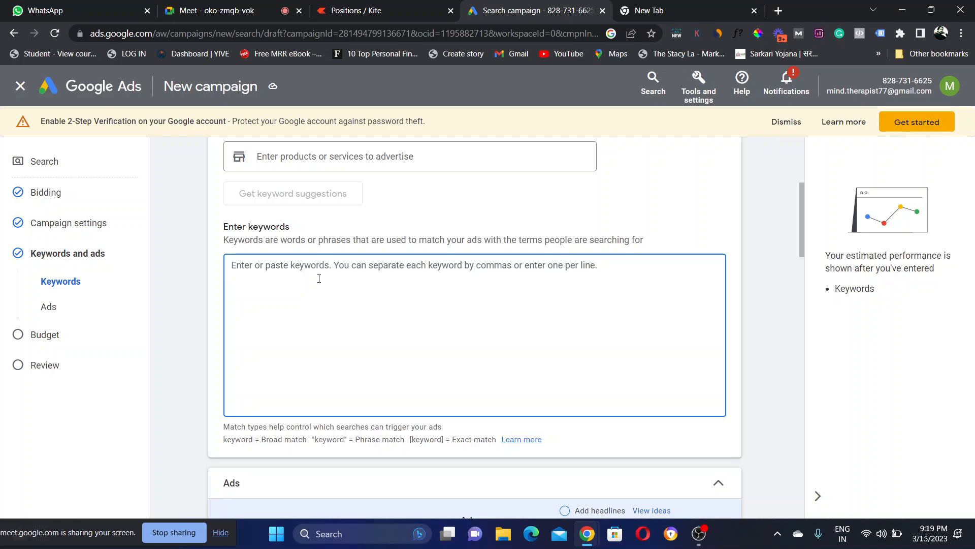
drag(223, 427, 443, 434)
click(445, 434)
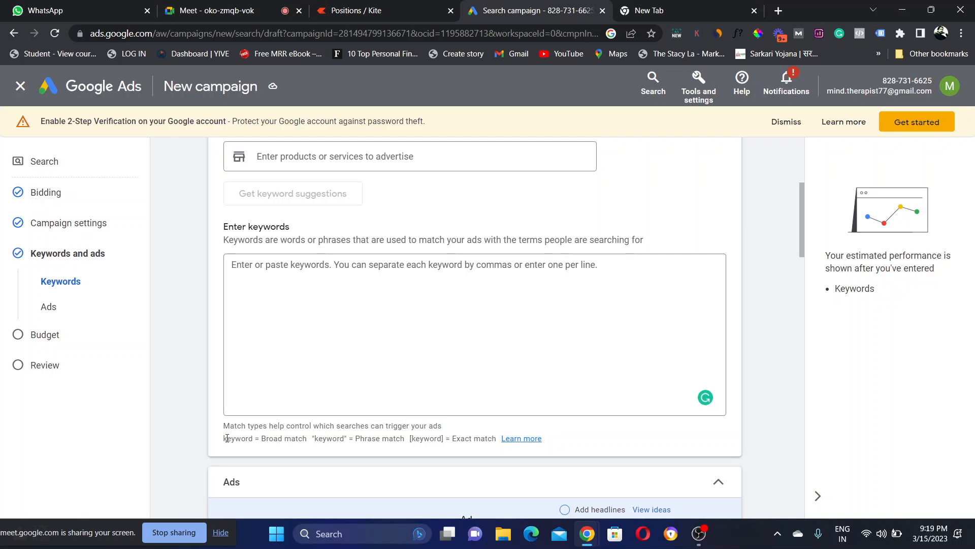
drag(261, 438, 307, 439)
Step: Admit the person asking to join the Google Meet call, then return to Google Ads
click(223, 11)
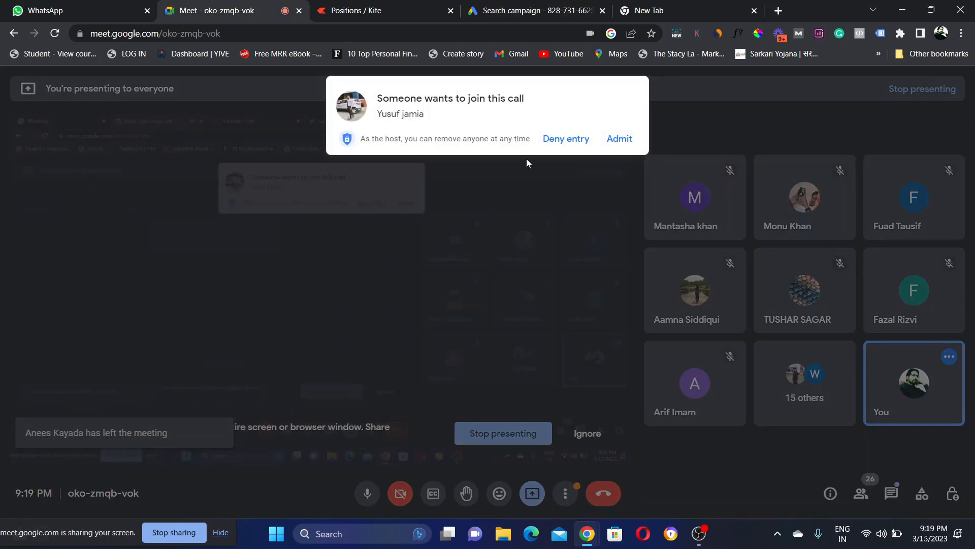
click(619, 138)
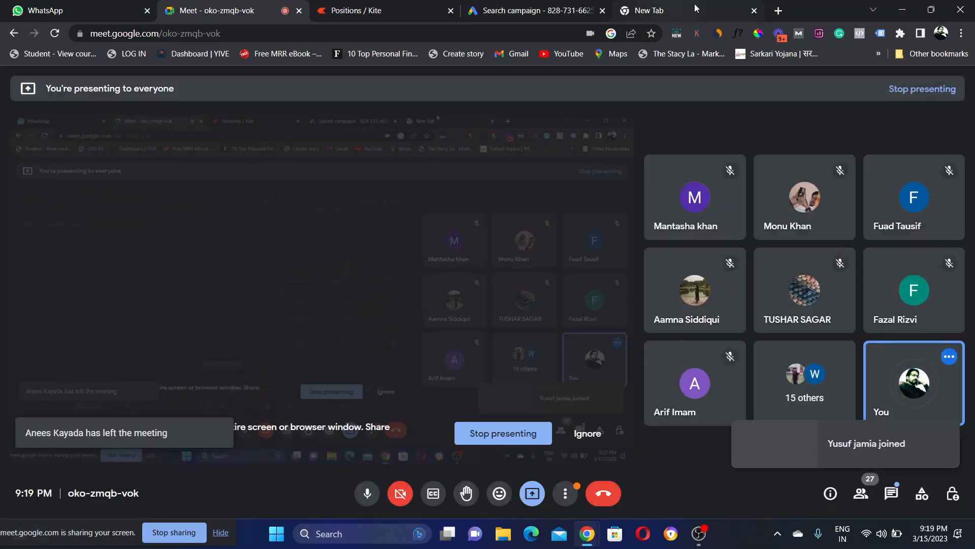
click(483, 7)
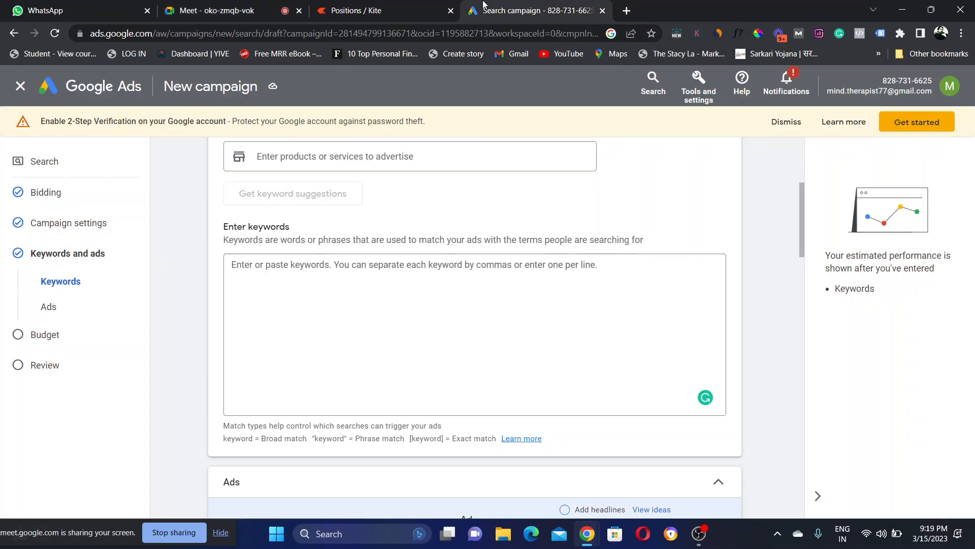
Step: Highlight the Broad, Phrase and Exact match notations in the keyword hint line one by one
click(411, 346)
drag(222, 442, 349, 440)
click(311, 440)
click(349, 440)
drag(358, 440, 448, 439)
click(409, 439)
click(460, 439)
double_click(459, 439)
click(460, 439)
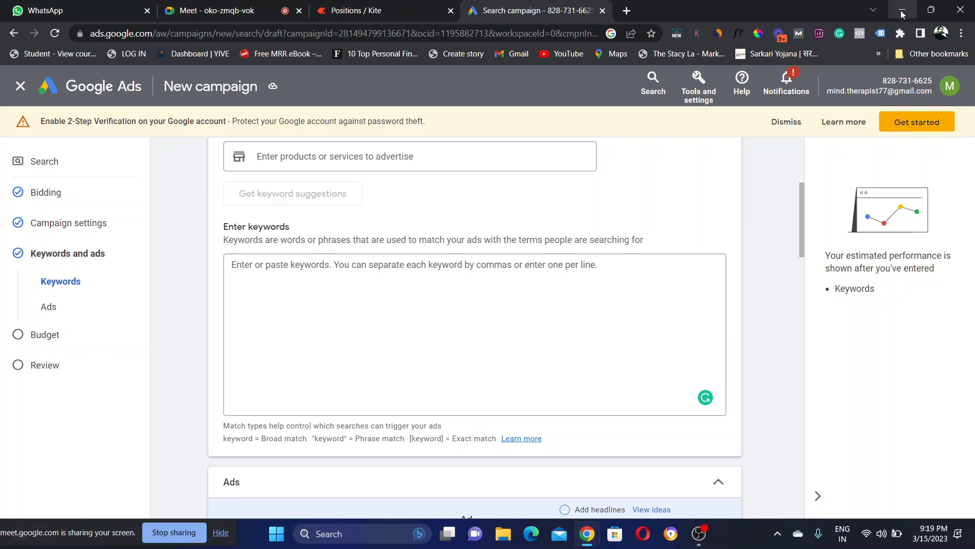
Step: Minimize Chrome, select the keyword match types file on the desktop, then restore the Search campaign window
click(902, 11)
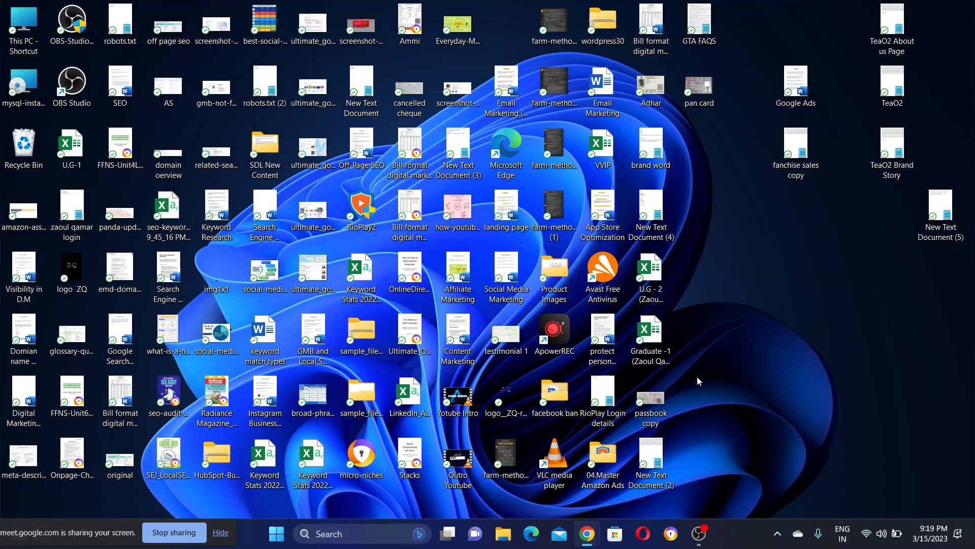
click(265, 336)
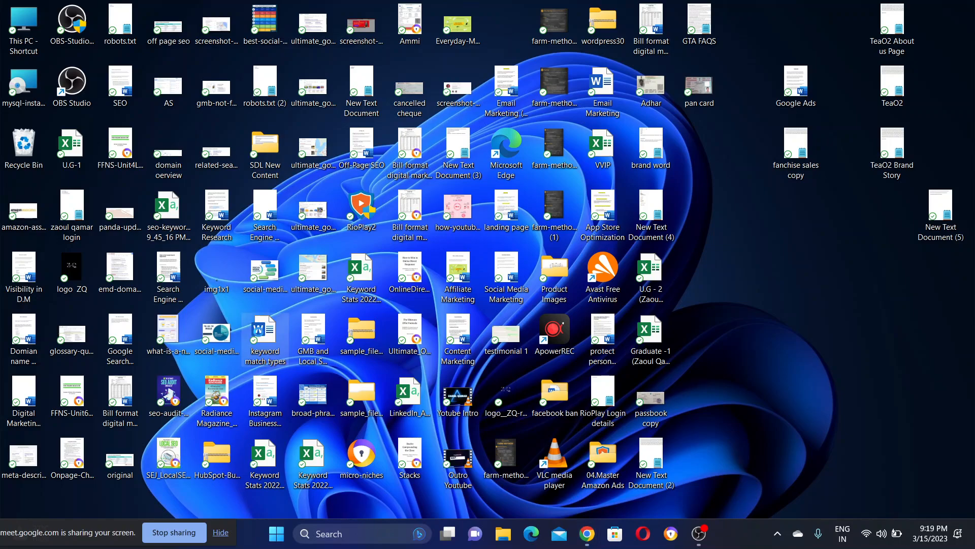
click(585, 540)
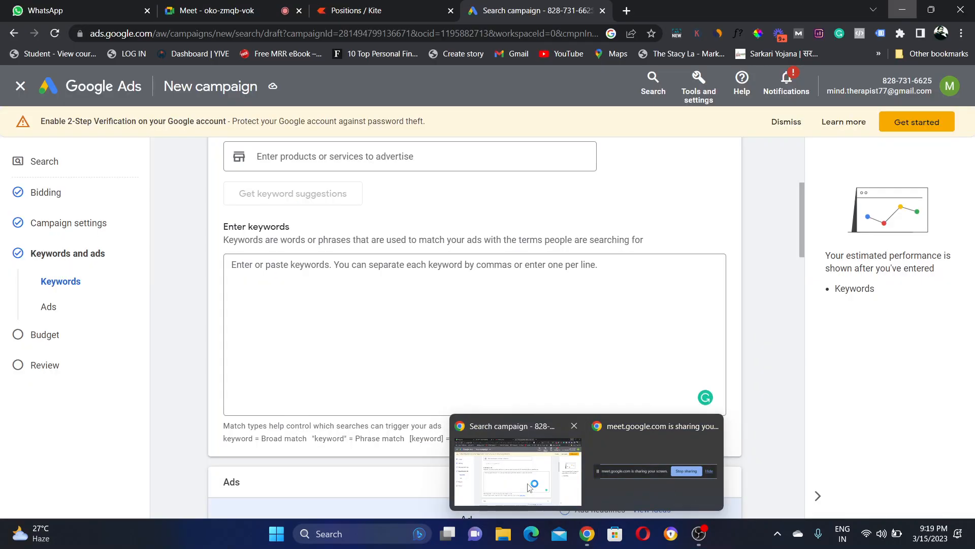
click(528, 487)
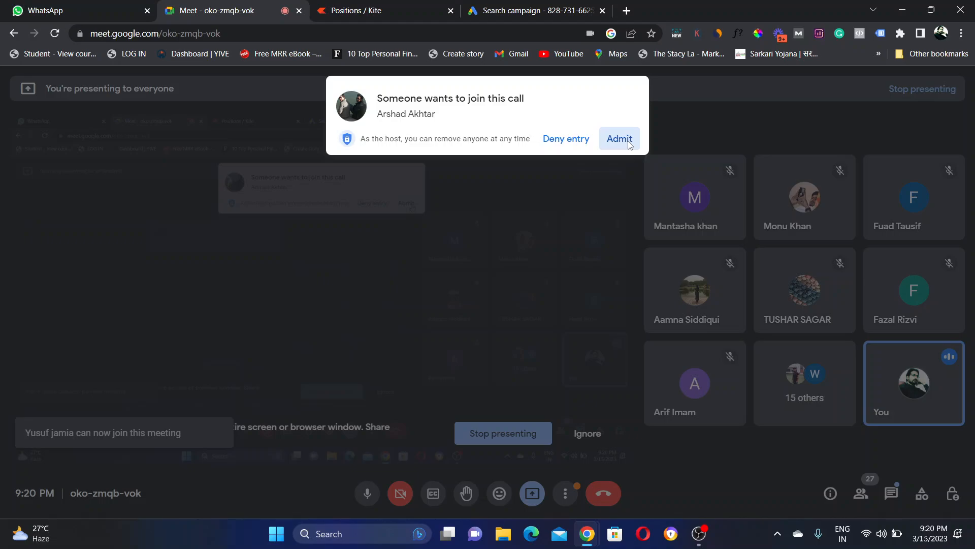
Step: Admit the waiting participant in Google Meet and switch back to the Search campaign tab
click(629, 142)
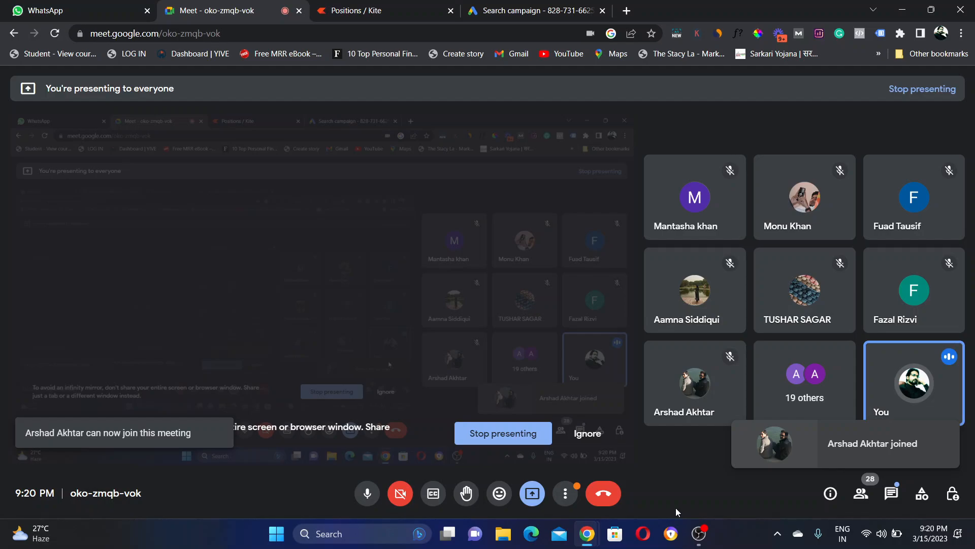
click(536, 11)
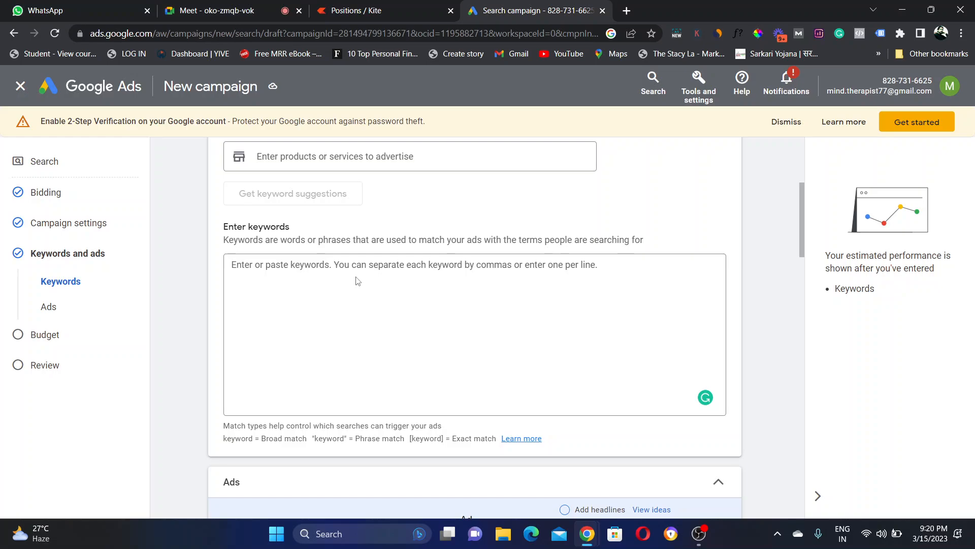
Step: Highlight the [keyword] Exact match notation below the keywords box, then switch to the Word match-types document
click(358, 281)
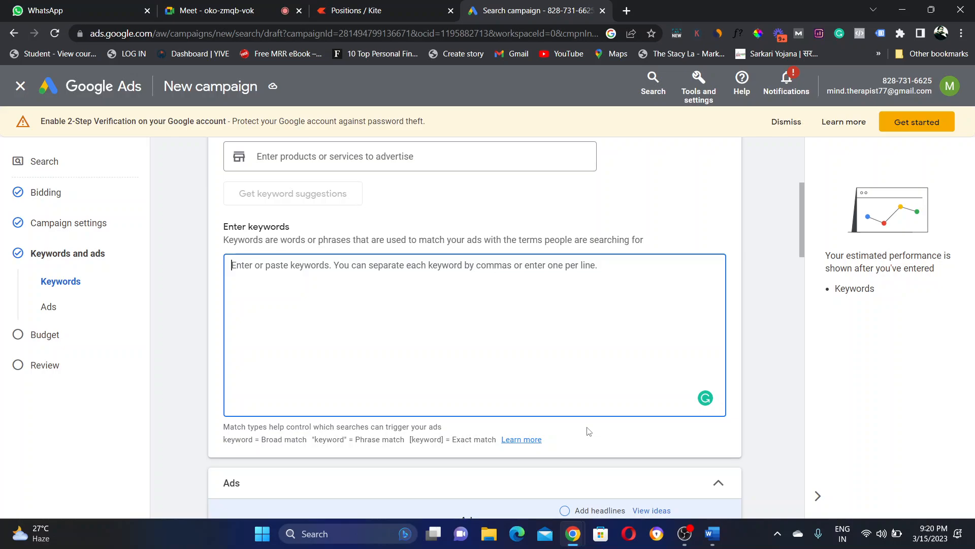
drag(450, 439, 503, 440)
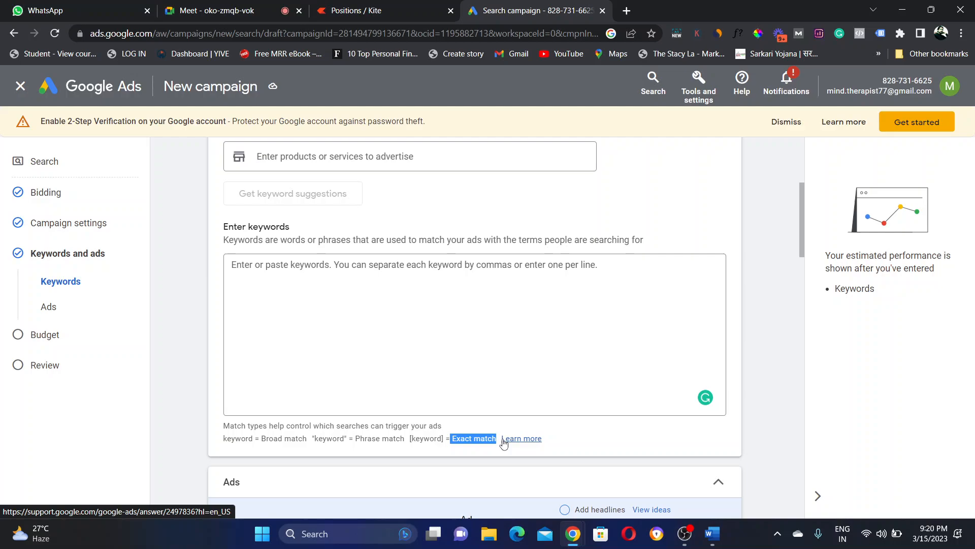
key(alt+Tab)
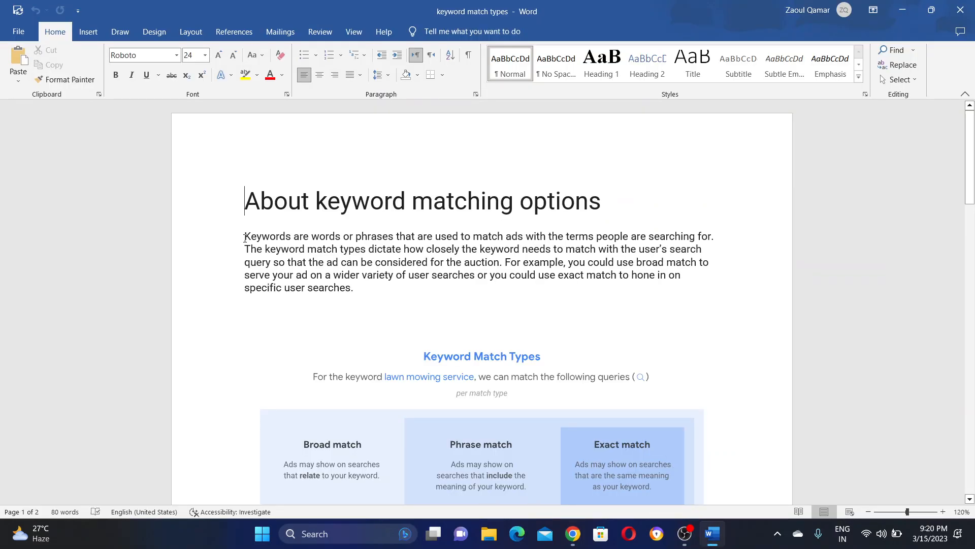
click(757, 243)
drag(758, 243, 245, 249)
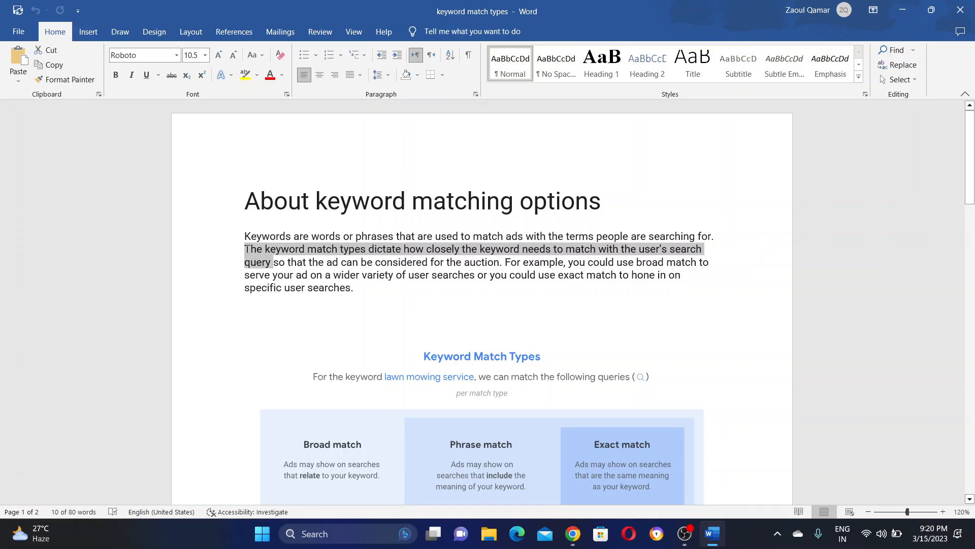
click(248, 253)
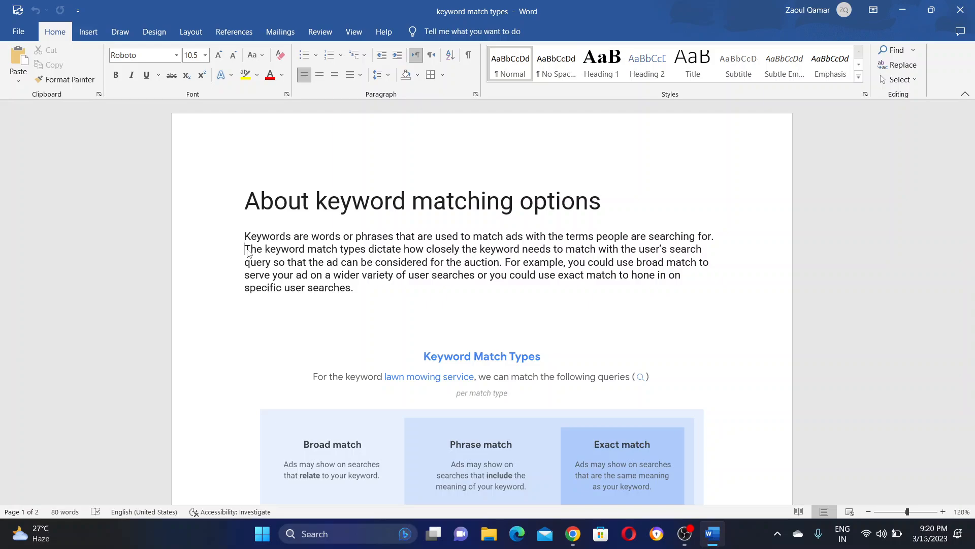
click(477, 263)
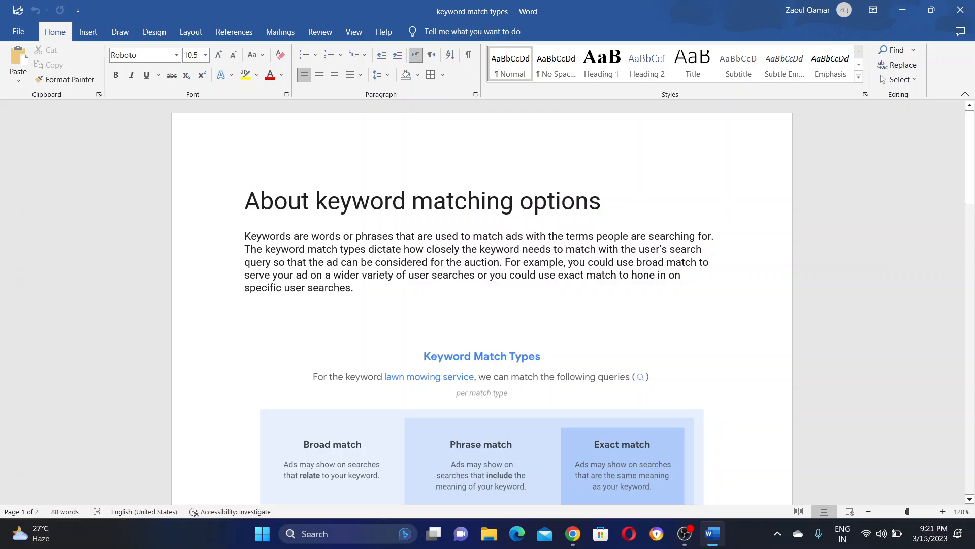
drag(572, 264, 493, 288)
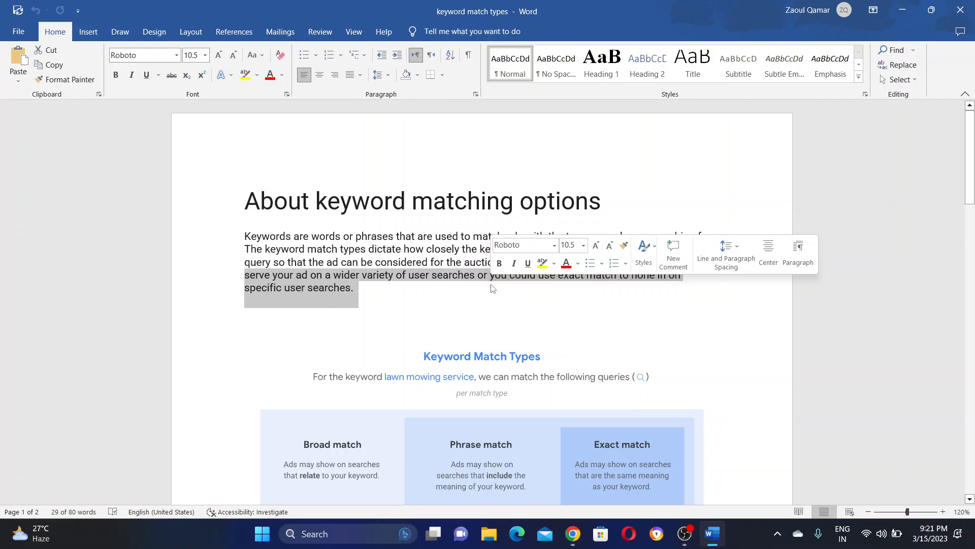
drag(491, 275, 414, 286)
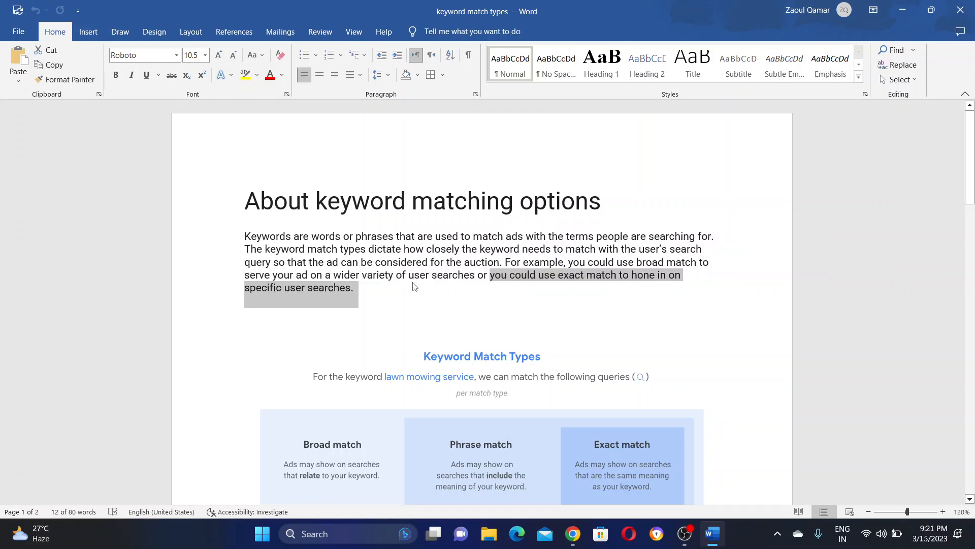
click(414, 286)
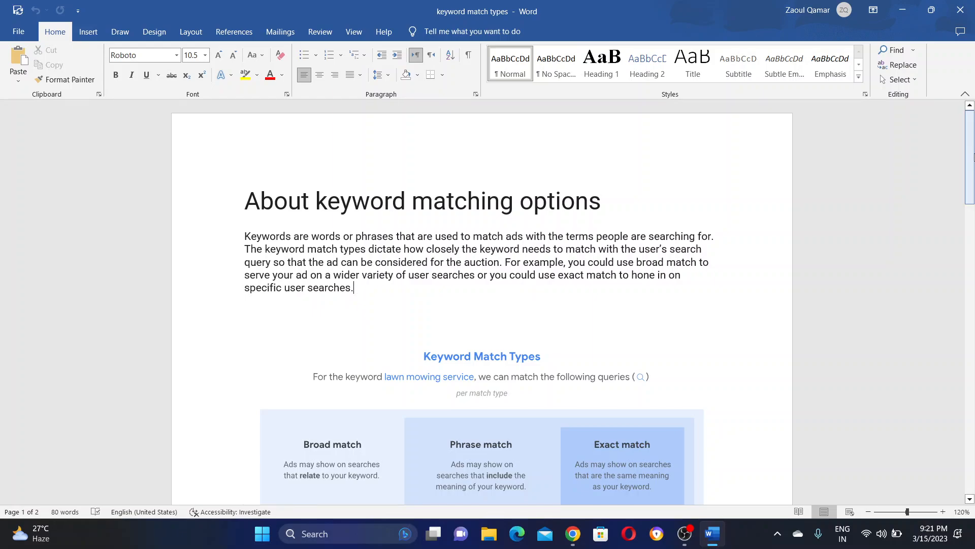
Step: Scroll to and select the Keyword Match Types infographic, then bring the Search campaign window back
scroll(525, 254, down, 3)
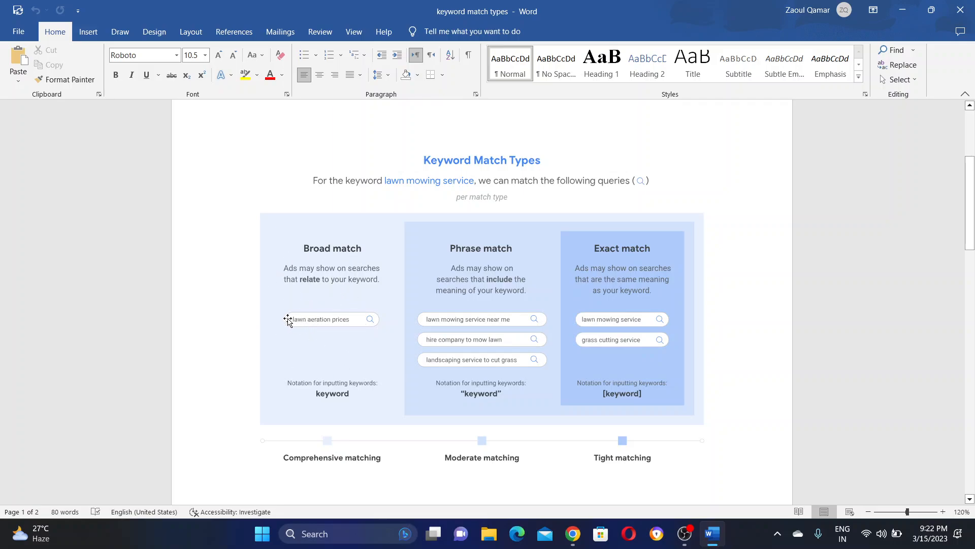
click(350, 326)
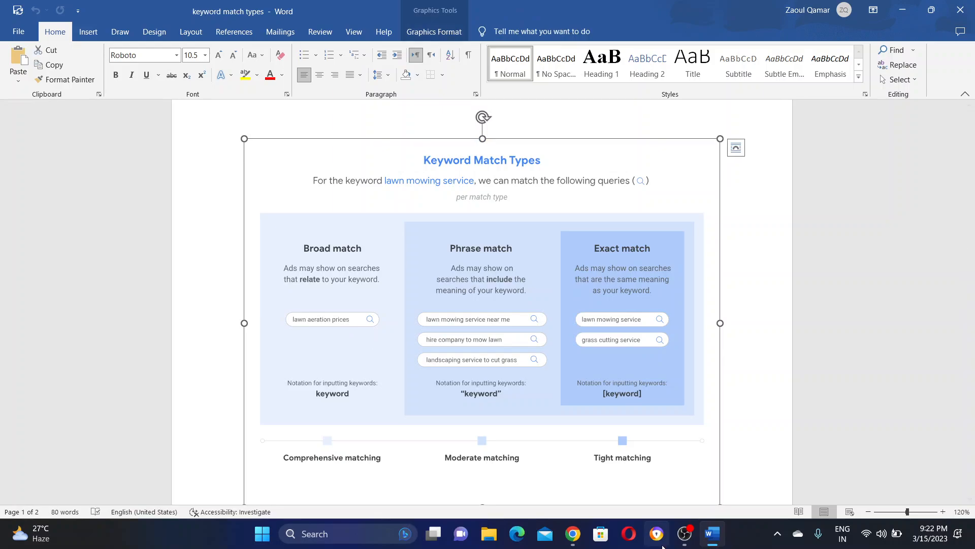
mouse_move(573, 539)
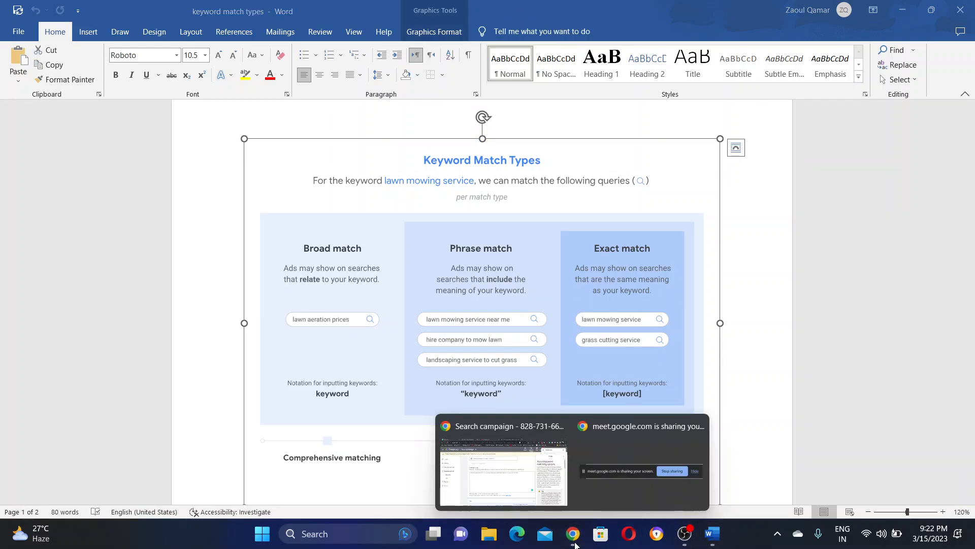
click(513, 465)
Step: Type 'digital marketing certification course' into the Enter keywords box
click(332, 285)
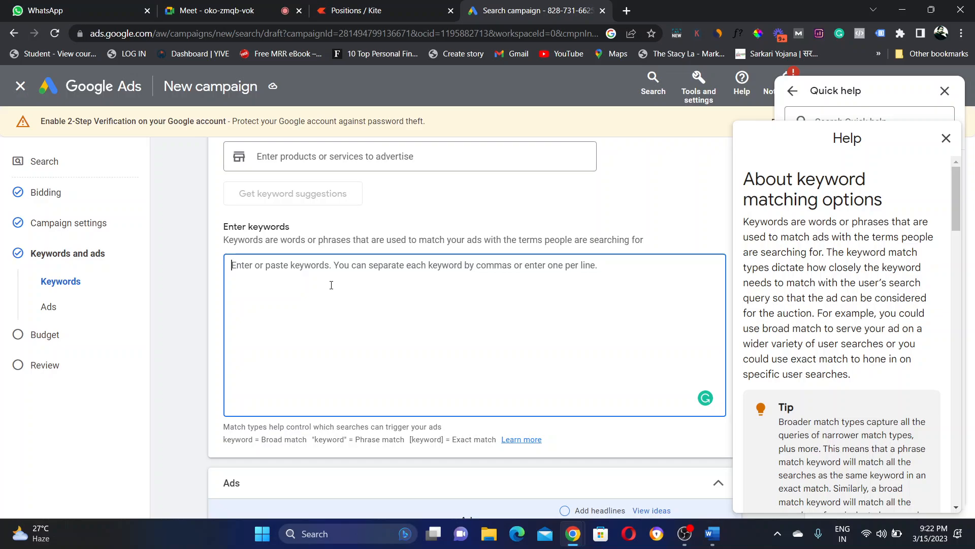
text(digita)
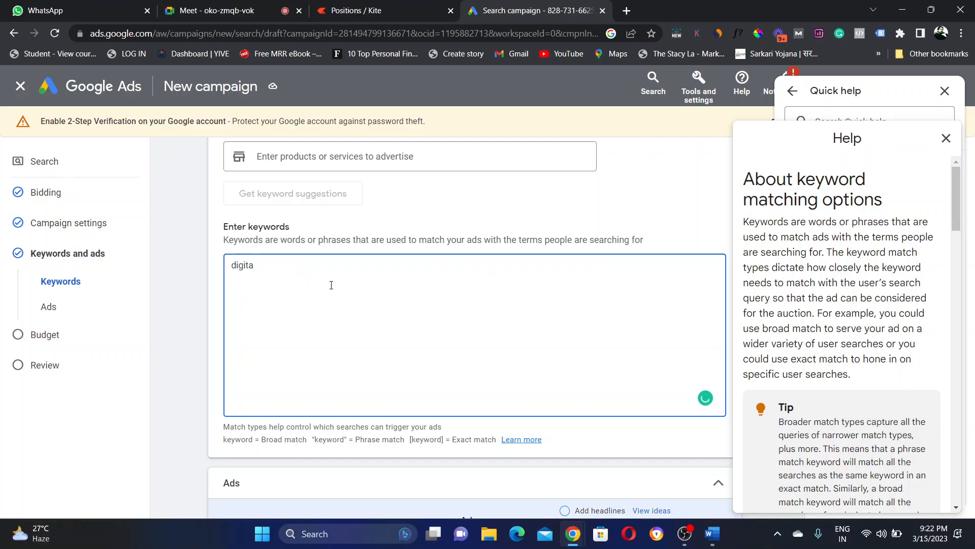
text(l marke)
text(ting)
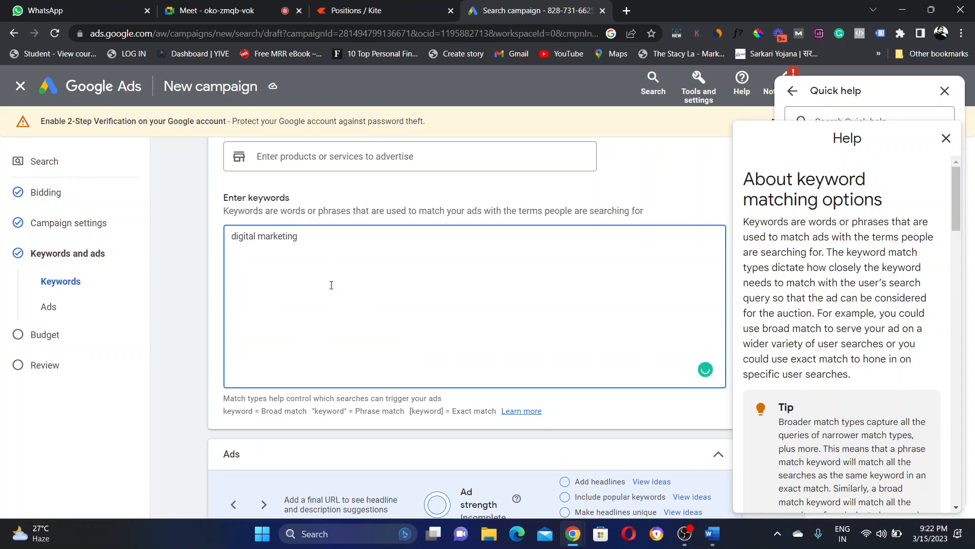
text( certifi)
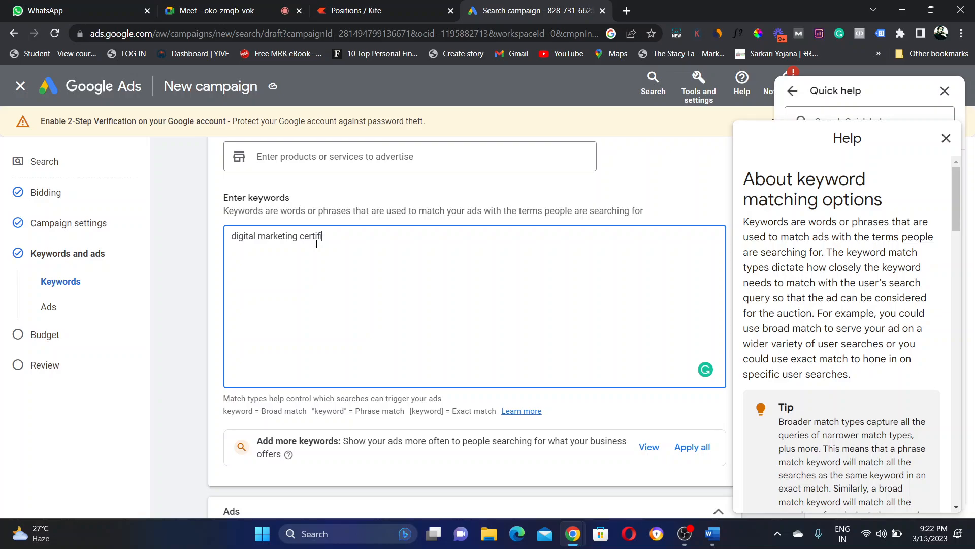
text(cation course)
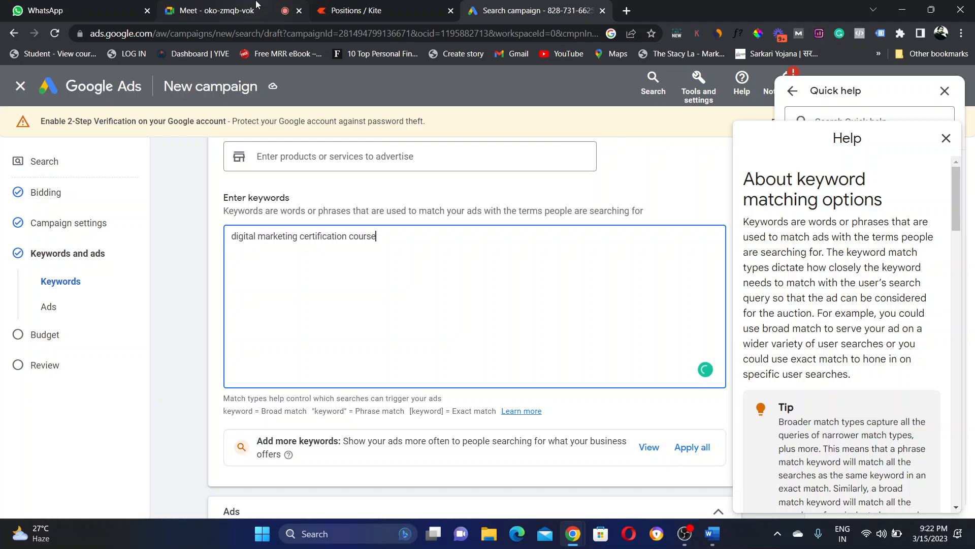
Step: Admit the next person waiting in the Meet call, then bring the Word match-types document forward
click(256, 4)
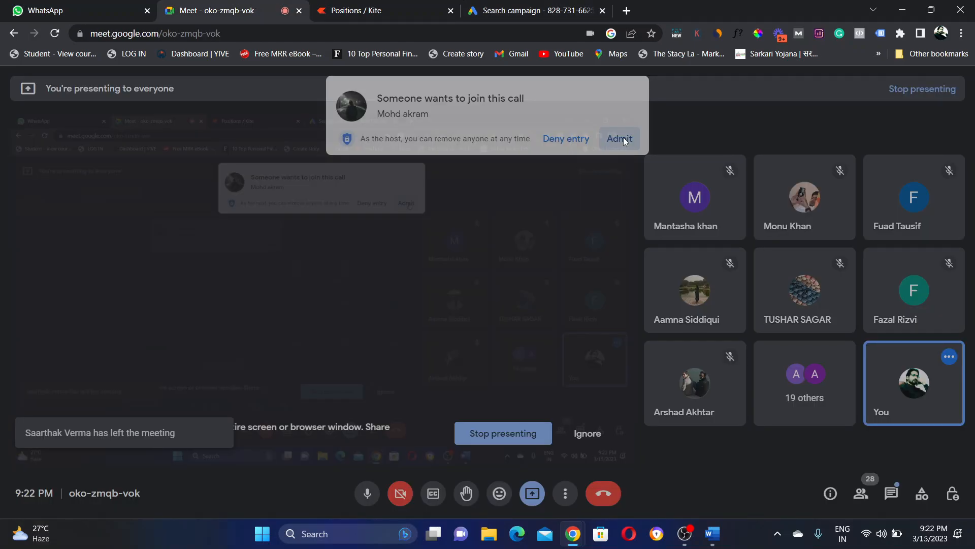
click(623, 139)
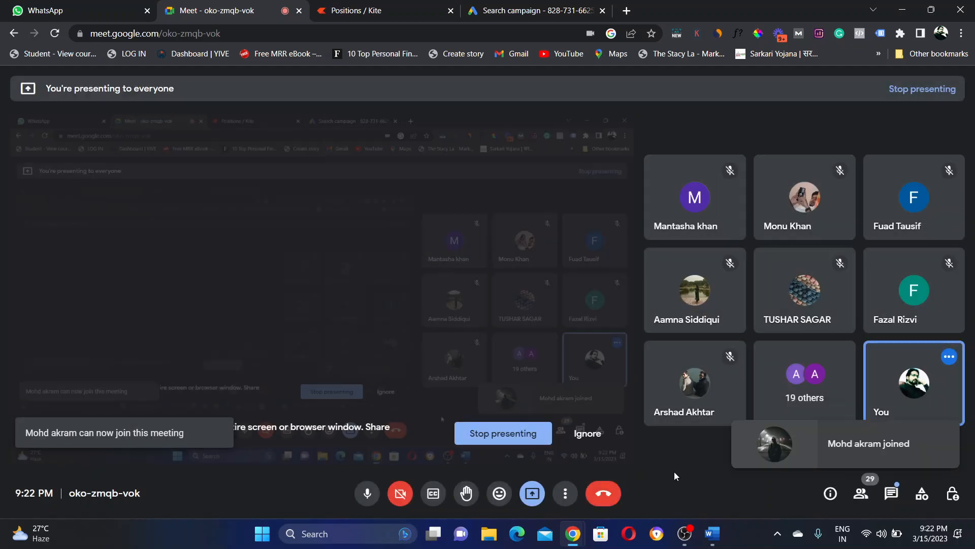
click(713, 534)
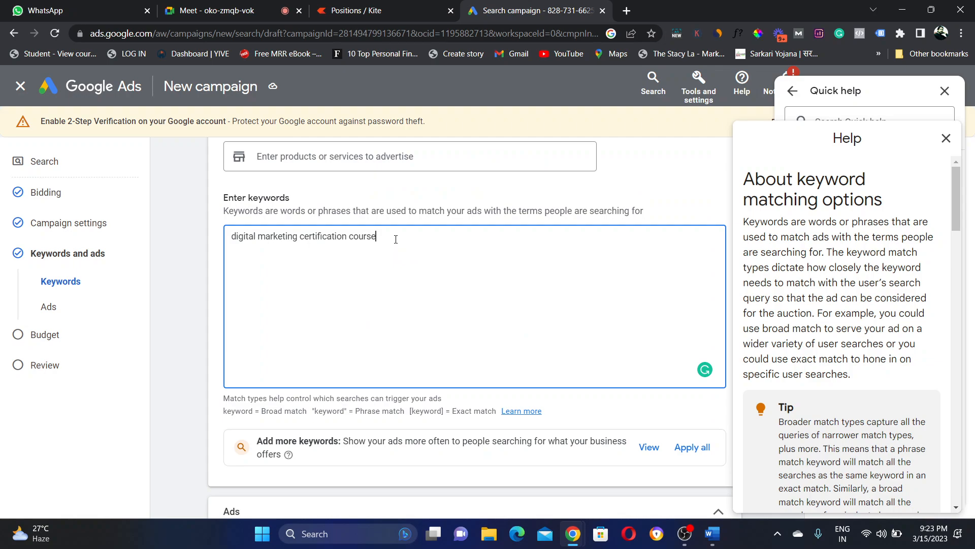
Step: Select the keyword 'digital marketing certification course' and insert a line break before it
drag(395, 239, 232, 238)
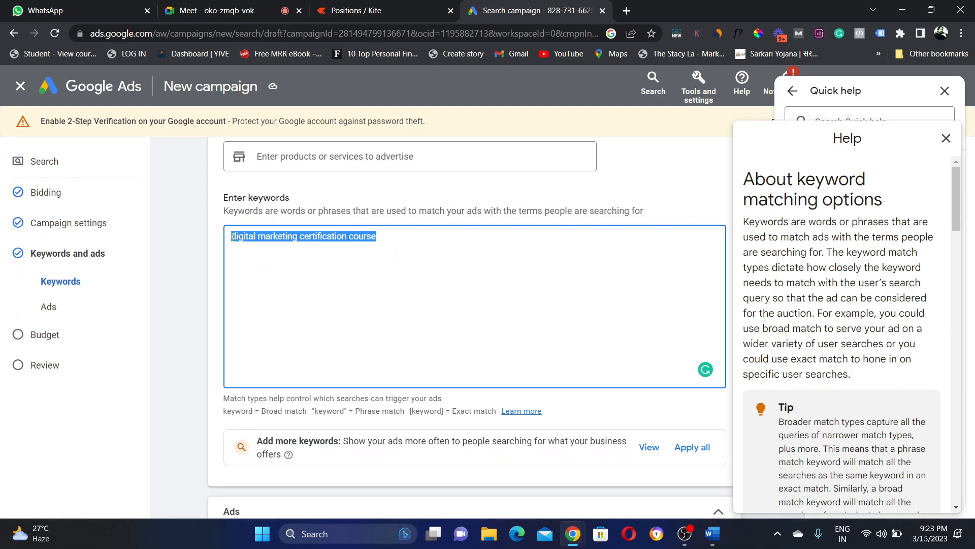
click(232, 237)
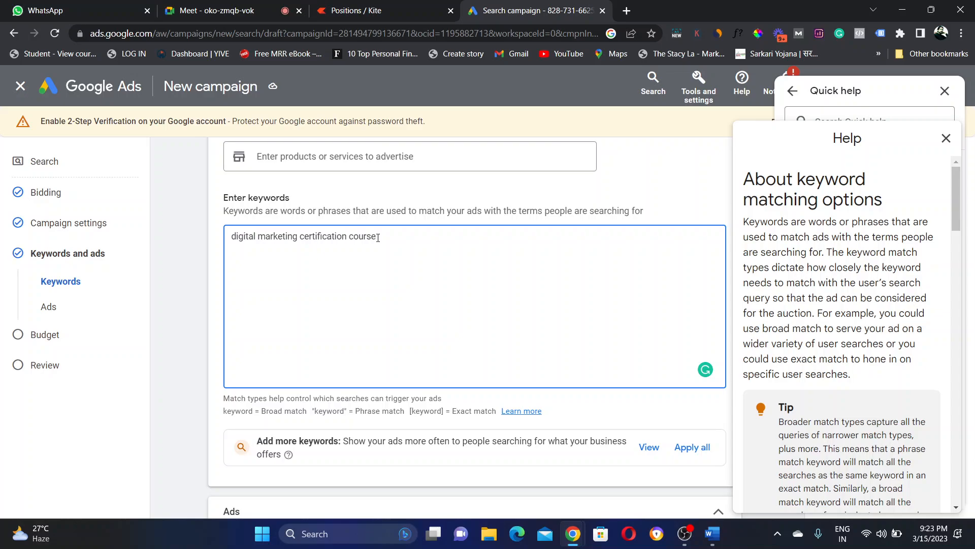
key(Return)
Step: Highlight parts of the keyword, add a new line after it, and select the Word match-types diagram
drag(231, 236, 299, 237)
click(299, 236)
double_click(352, 236)
click(386, 241)
drag(265, 237, 337, 235)
click(341, 235)
drag(300, 235, 383, 237)
click(383, 237)
key(Return)
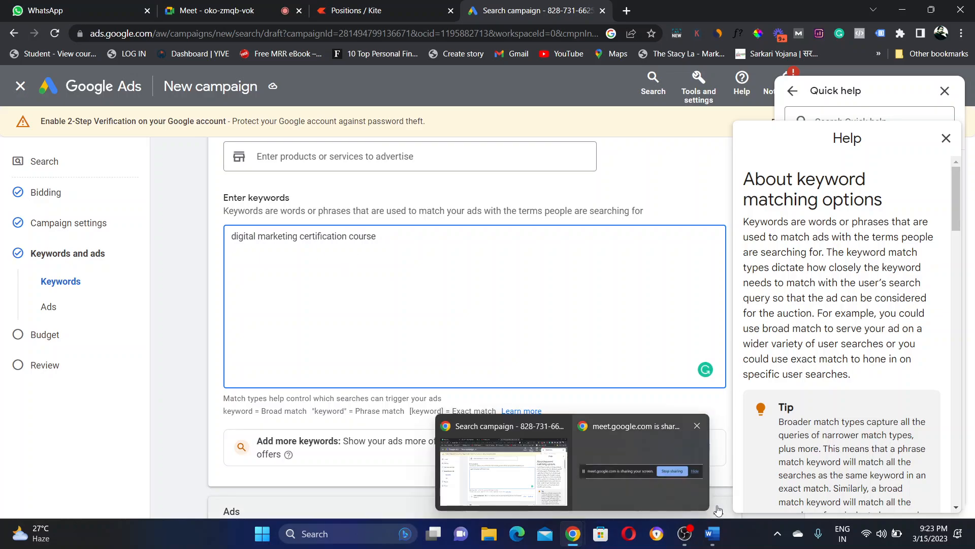
click(714, 533)
click(480, 259)
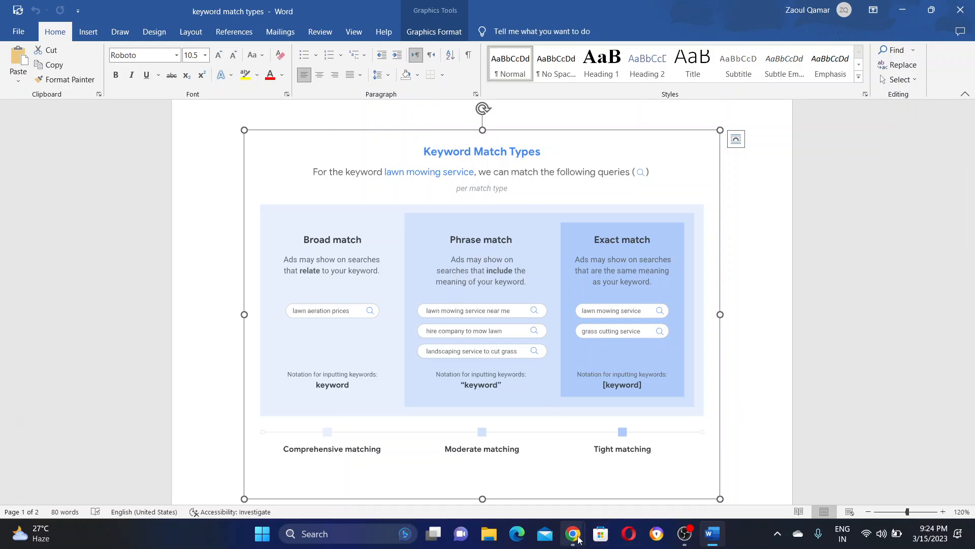
Step: Switch from Word back to the Search campaign window in Chrome
mouse_move(573, 533)
click(522, 469)
Step: Add a second keyword line, "digital marketing certification course", wrapped in quotes for phrase match
click(386, 239)
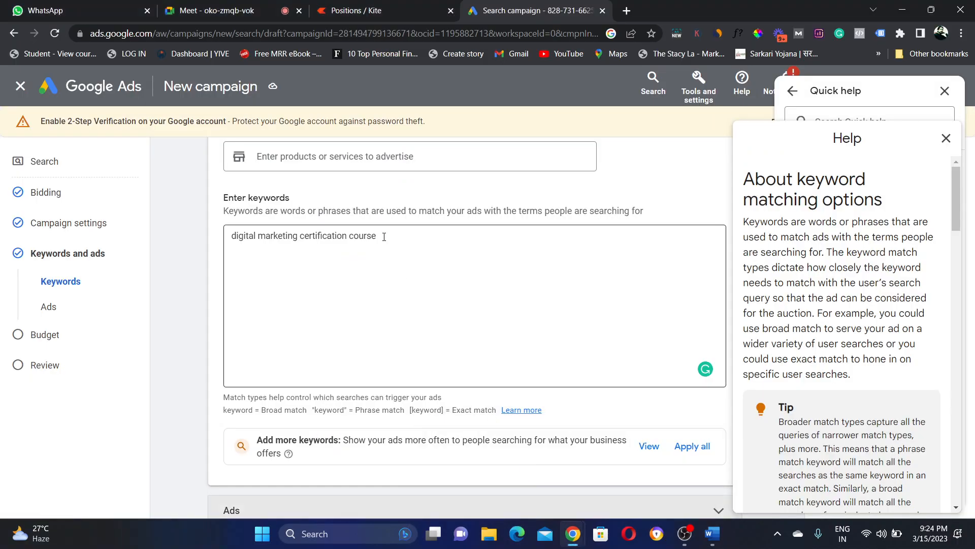
key(Return)
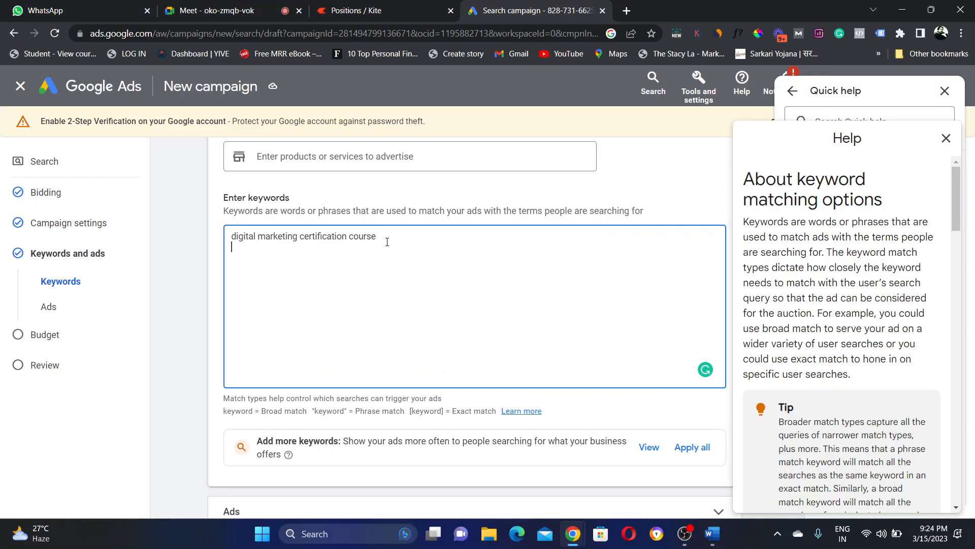
text(digital marketing cert)
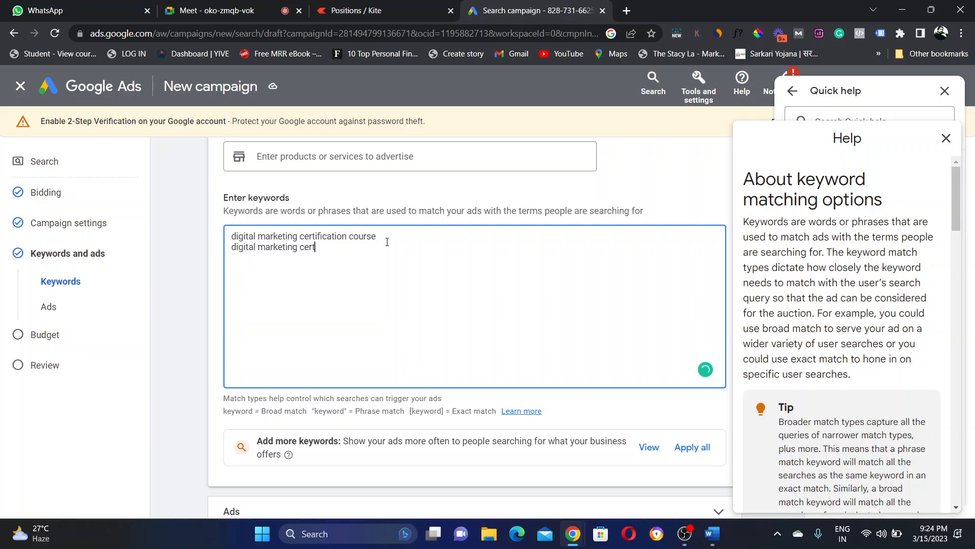
text(ification course \)
key(BackSpace)
text(")
click(232, 247)
text(")
Step: Highlight the broad and phrase-match keyword lines to compare them
click(400, 251)
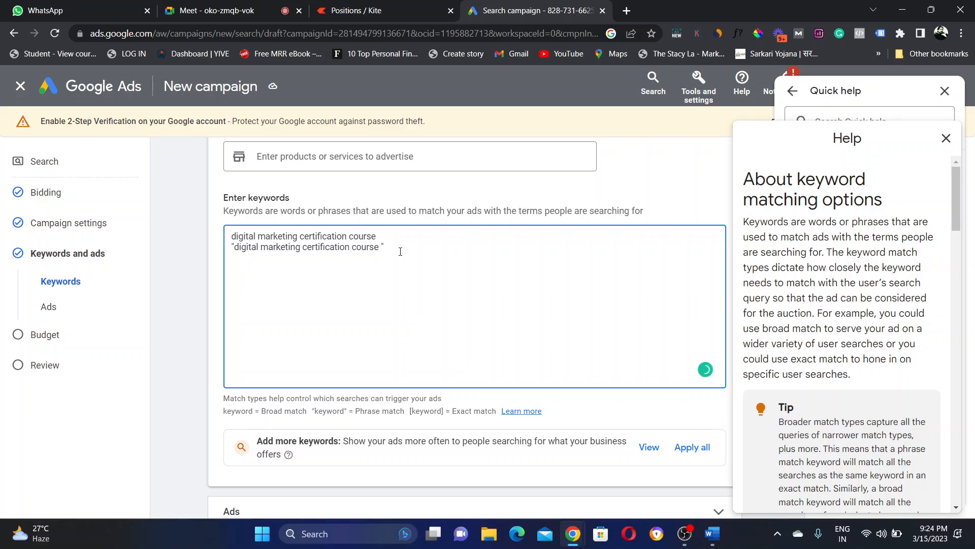
drag(400, 252, 232, 254)
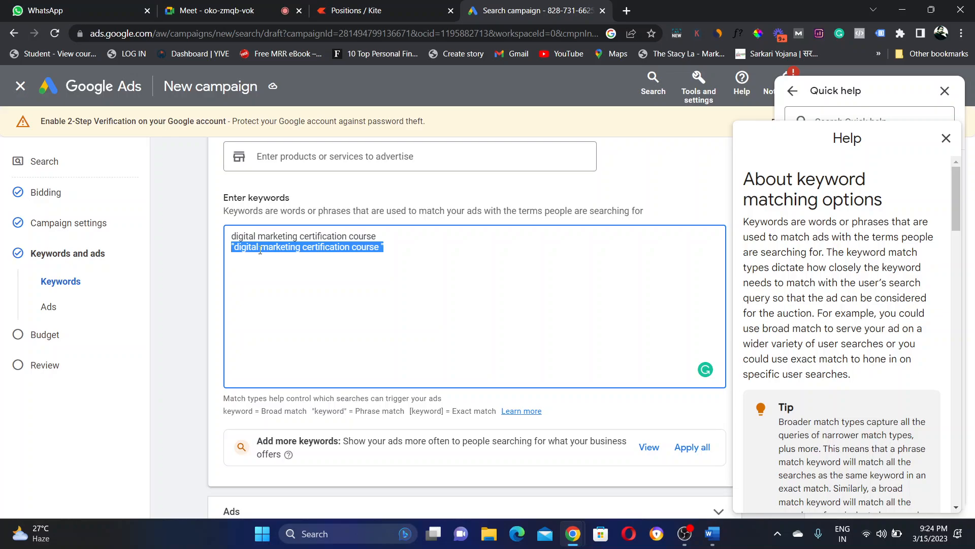
click(386, 251)
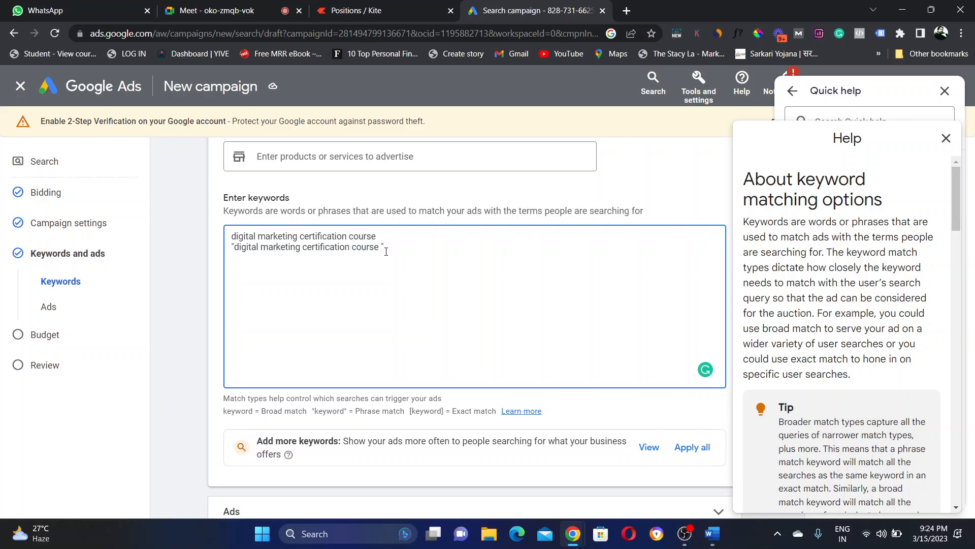
drag(387, 252, 238, 239)
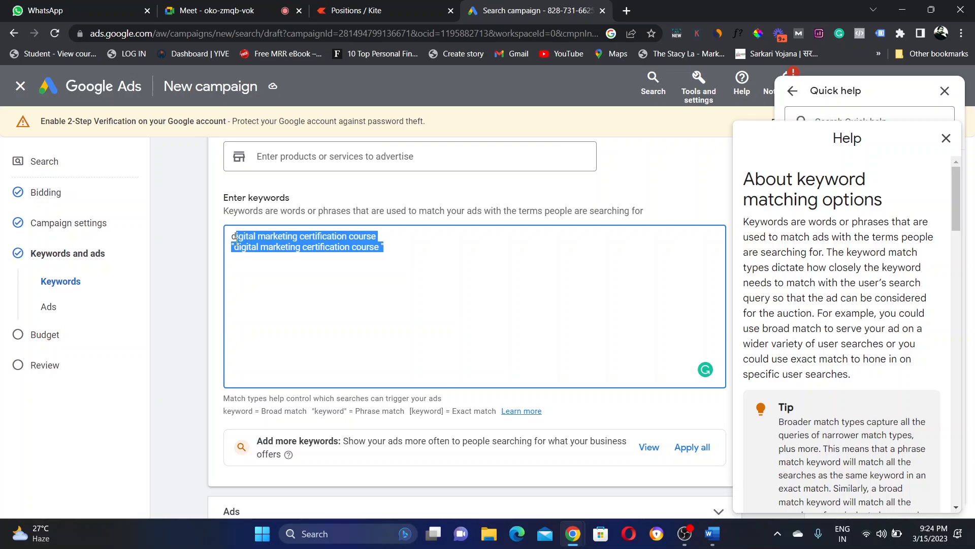
click(385, 252)
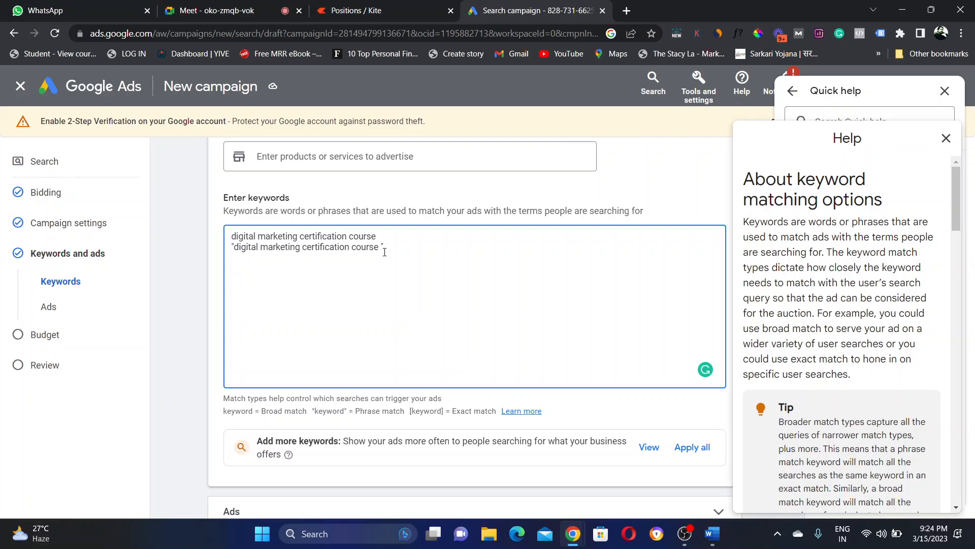
Step: Start a third line with "digital marketing" and autocomplete it to the full certification-course keyword
key(Return)
text(digital mar)
text(ketingc)
key(ctrl+z)
Step: Remove the stray brace and put an opening '[' before the third keyword
text(})
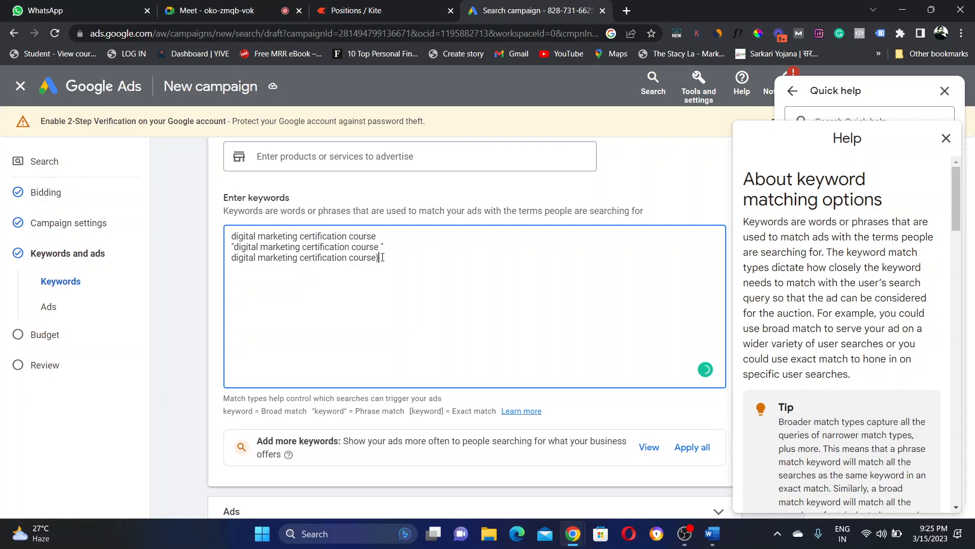
key(BackSpace)
click(232, 258)
text([)
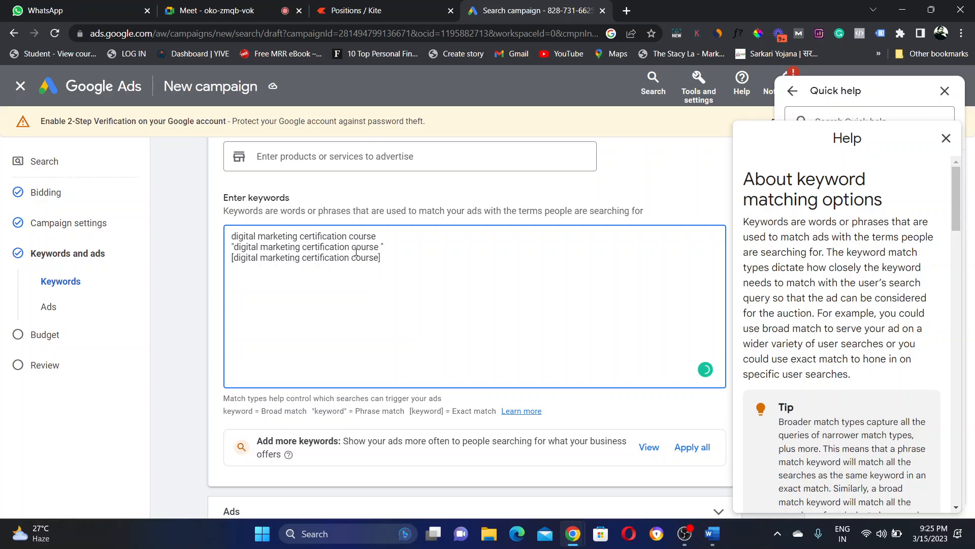
Step: Highlight each keyword line in turn to compare the broad, phrase and exact versions
drag(233, 258, 379, 258)
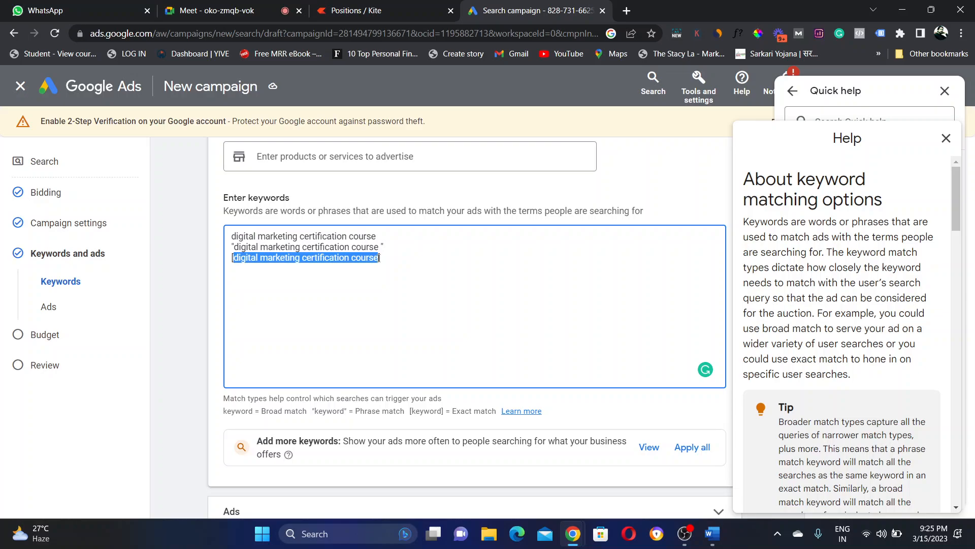
drag(233, 258, 351, 257)
click(294, 237)
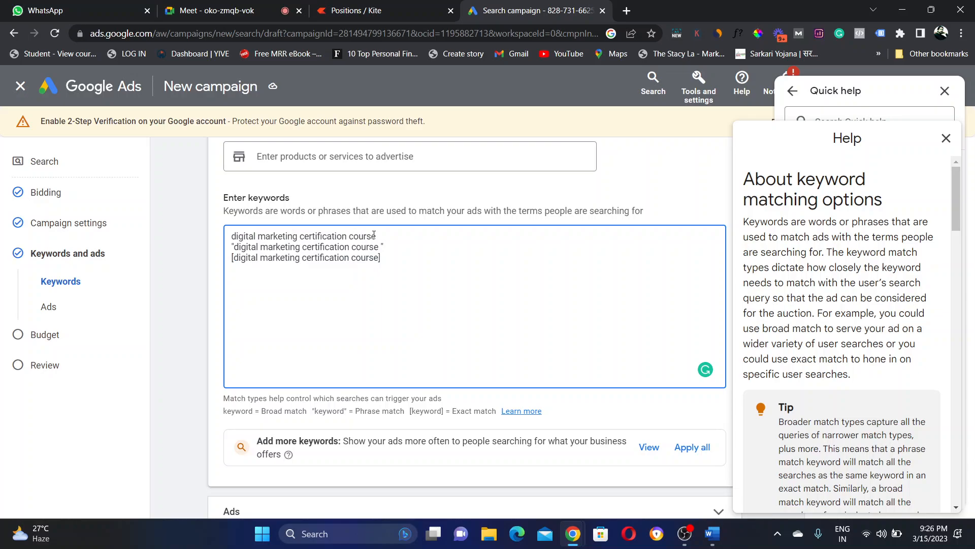
drag(376, 236, 231, 233)
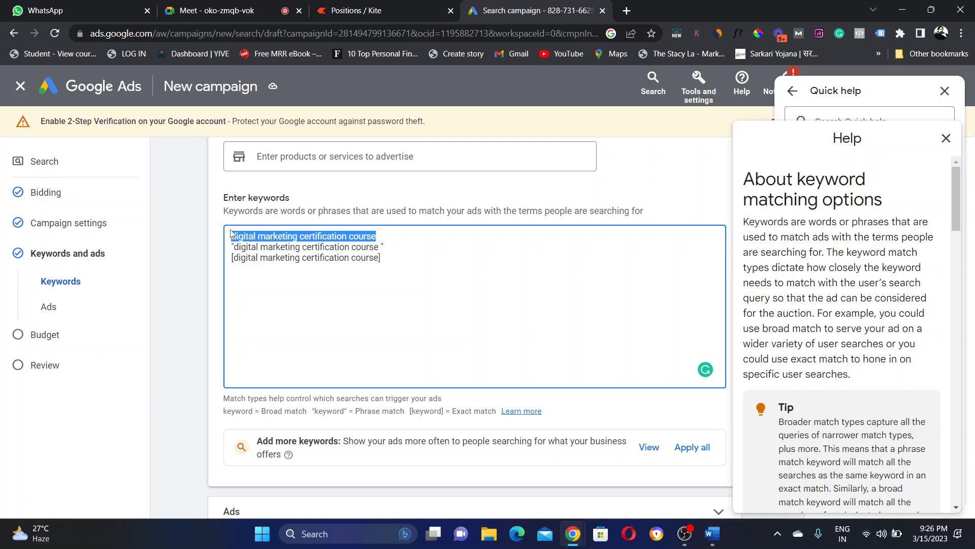
click(285, 246)
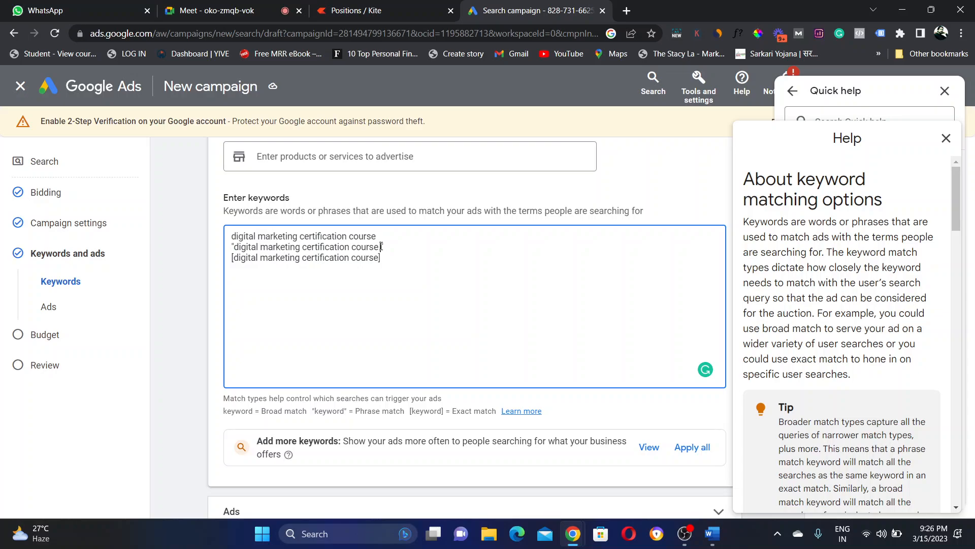
drag(381, 246, 236, 243)
click(236, 244)
drag(381, 259, 233, 261)
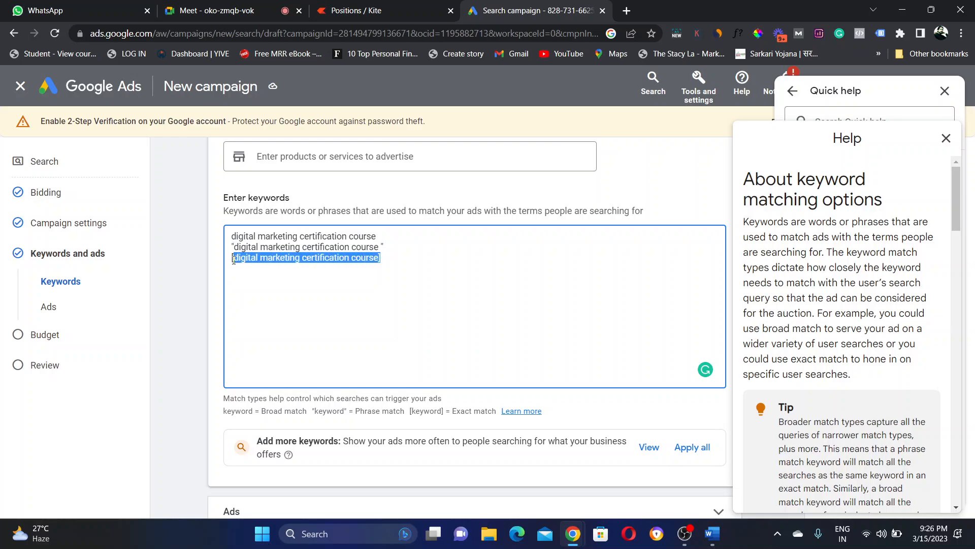
click(234, 260)
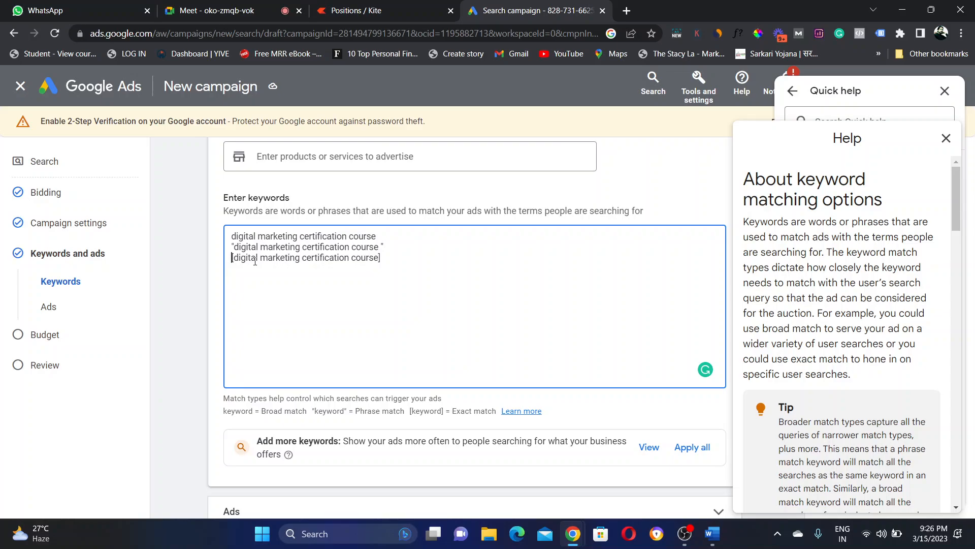
Step: Recheck the exact-match line and add the missing closing quote to the phrase-match keyword
triple_click(323, 264)
click(385, 267)
drag(381, 258, 233, 258)
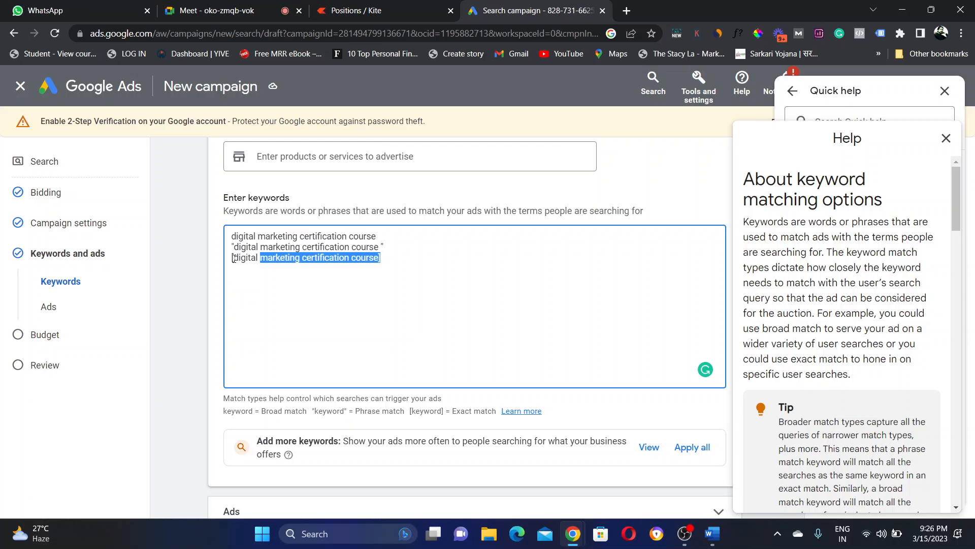
click(233, 236)
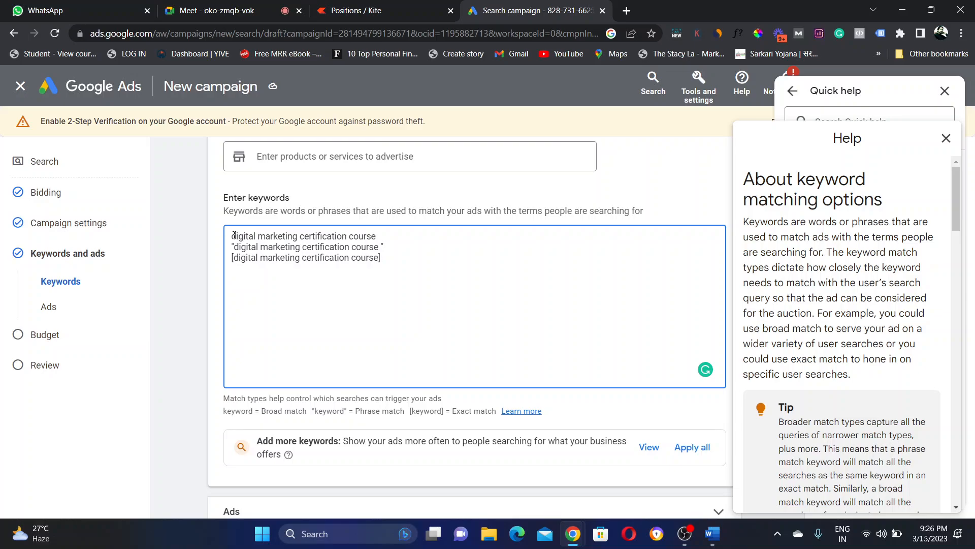
click(382, 246)
text(")
shift+click(229, 238)
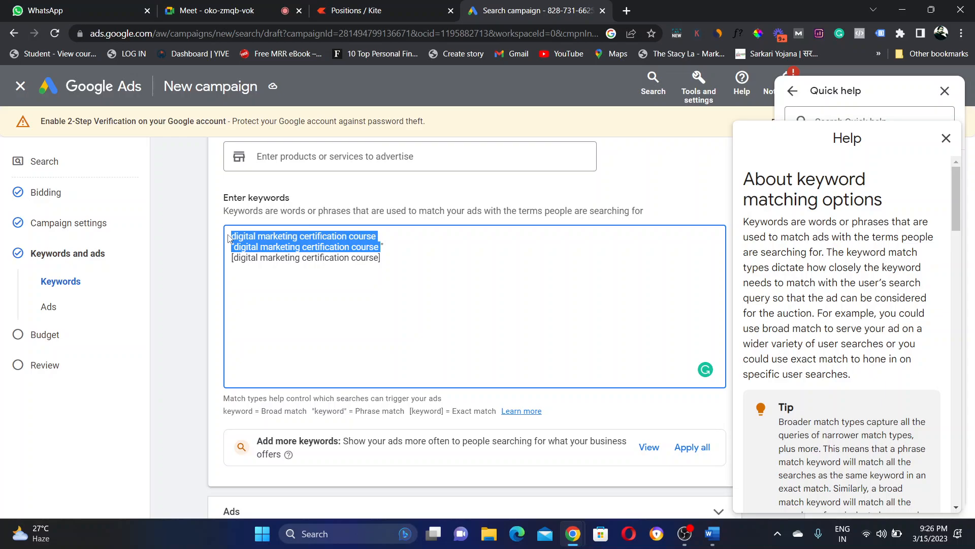
Step: Delete the broad and phrase-match lines and add the exact-match keyword [digital marketing course in delhi]
key(BackSpace)
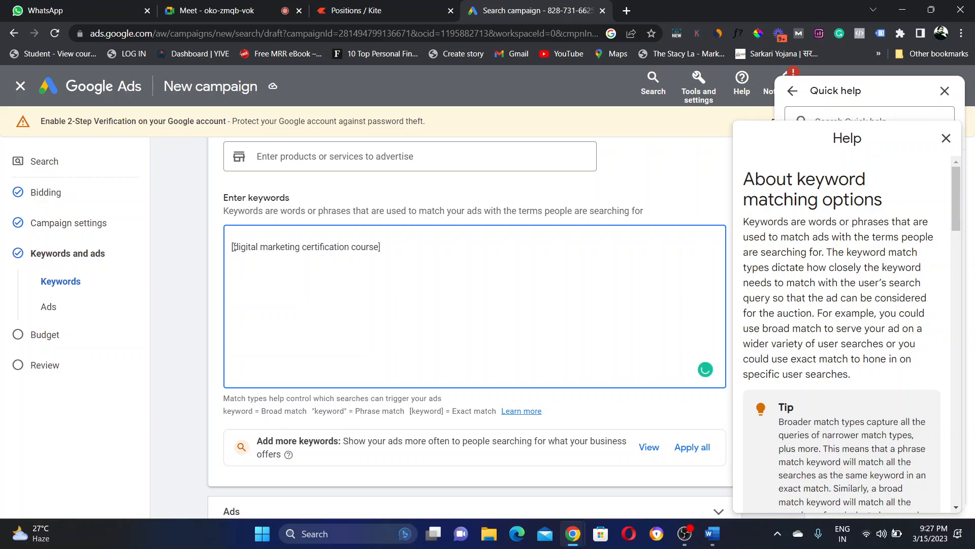
key(BackSpace)
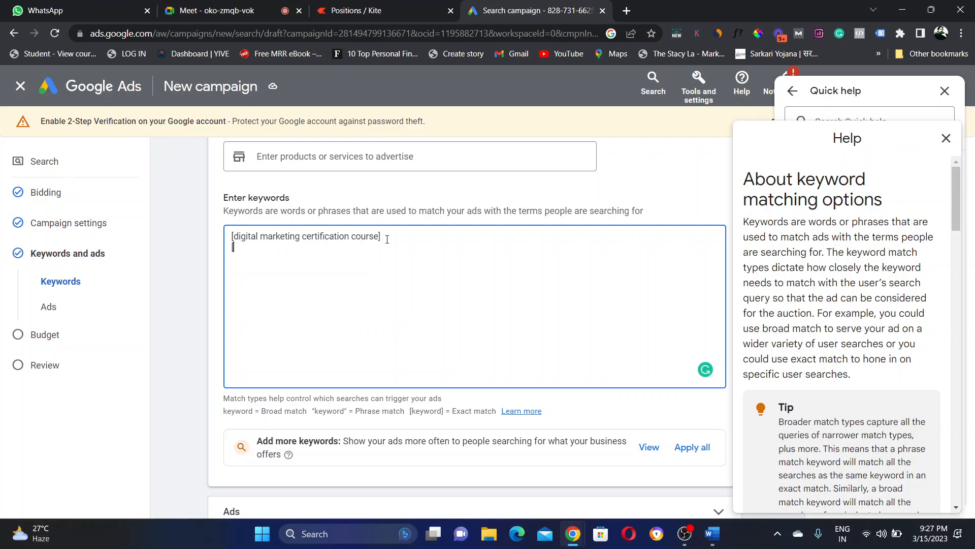
text(digital)
text(marketing course in delhi])
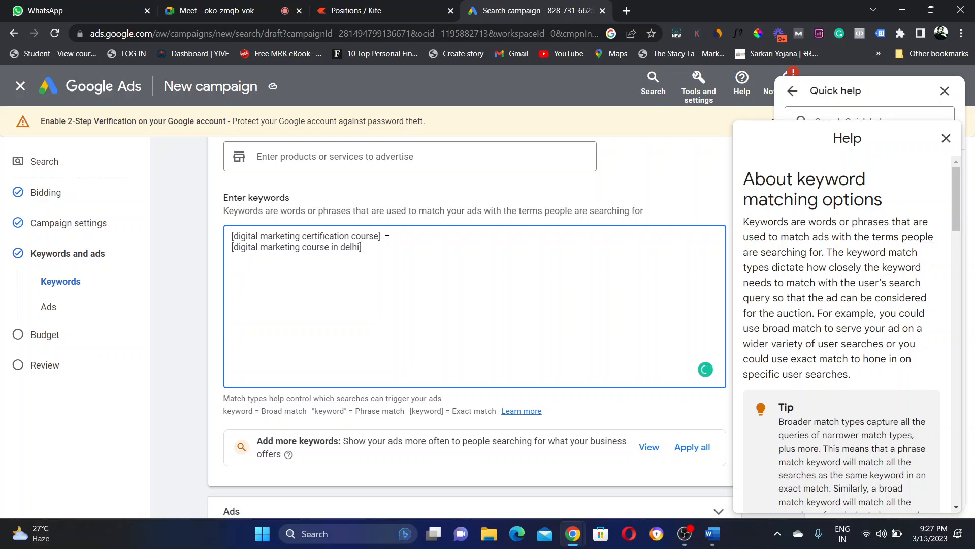
double_click(352, 248)
drag(359, 249, 361, 249)
click(365, 250)
Step: Switch to the Word reference and scroll down to page 2's Keyword Match Types table
click(711, 544)
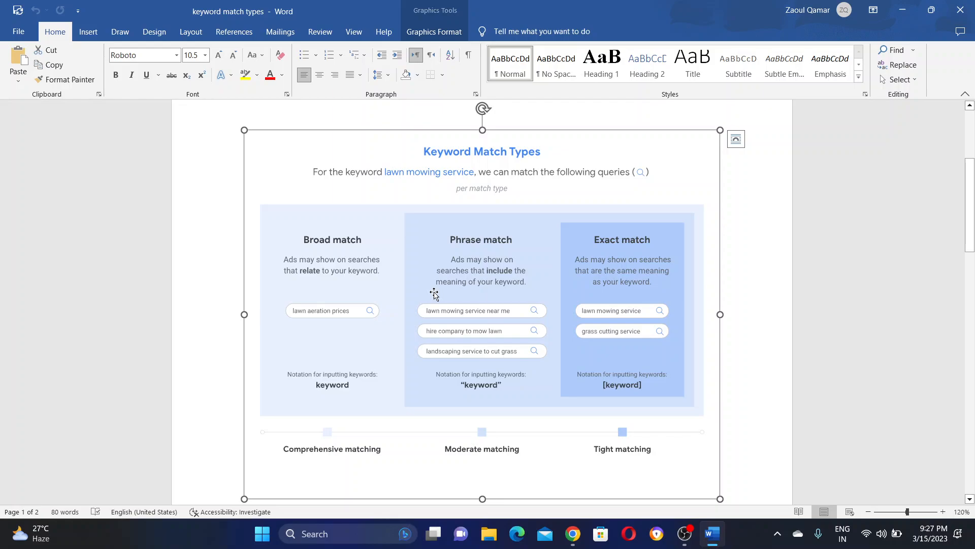
drag(973, 214, 973, 242)
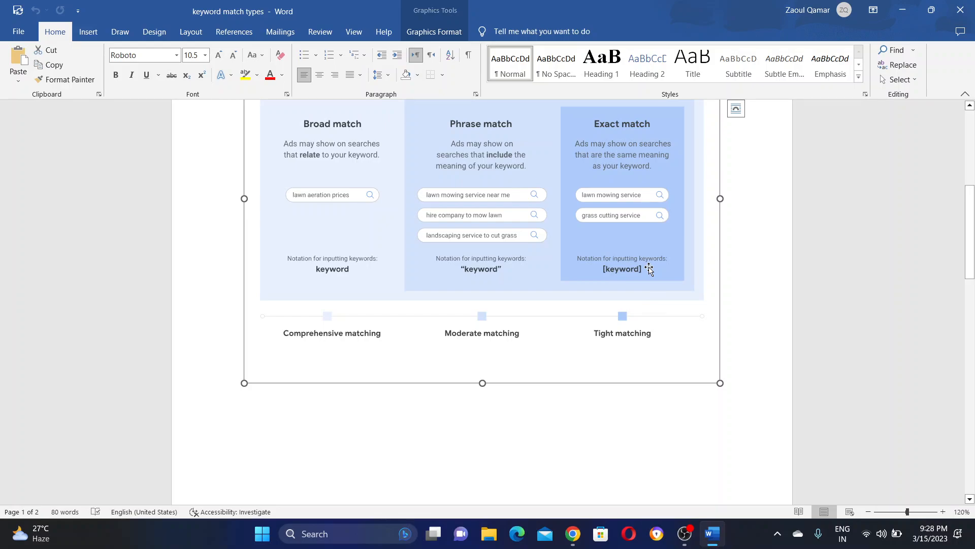
drag(971, 226, 971, 359)
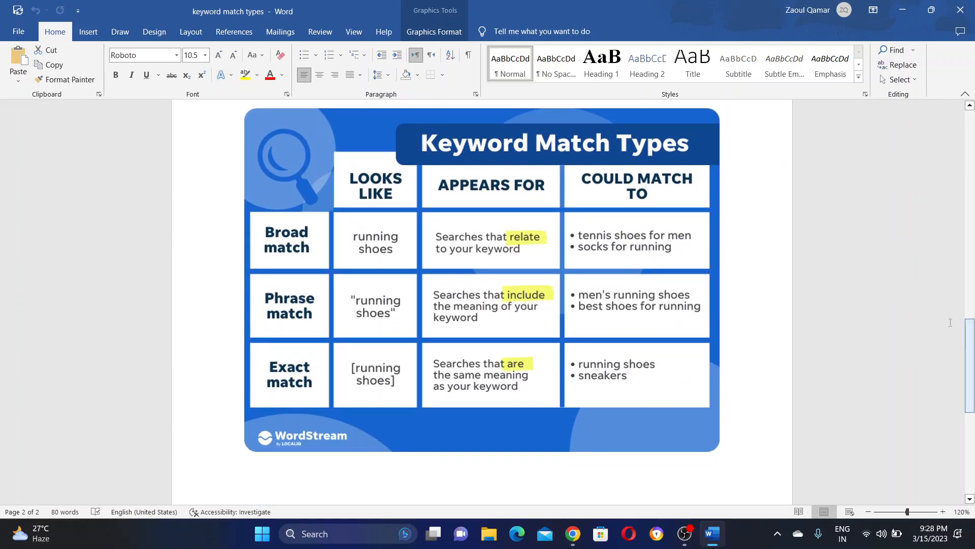
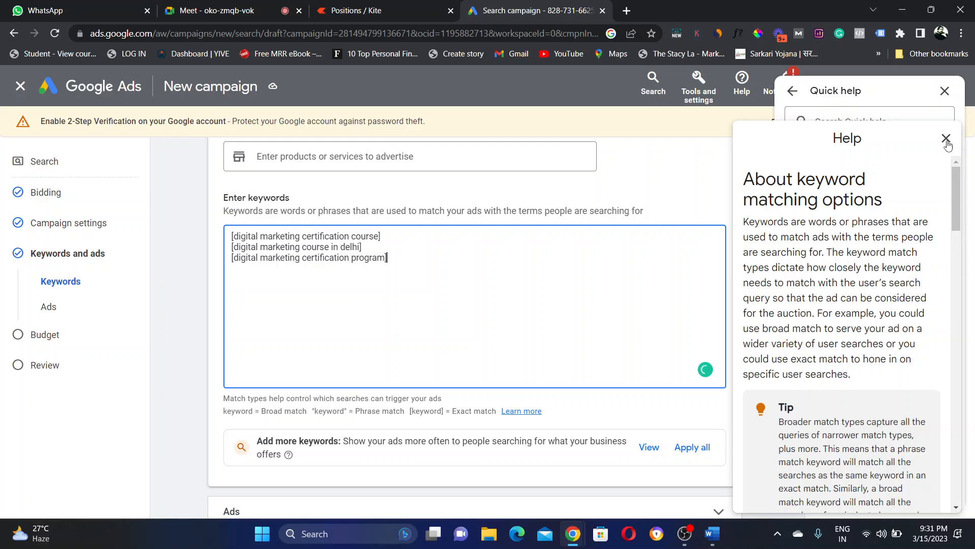
Step: Close the keyword match-type help panels and switch to the Google Meet call tab
click(946, 139)
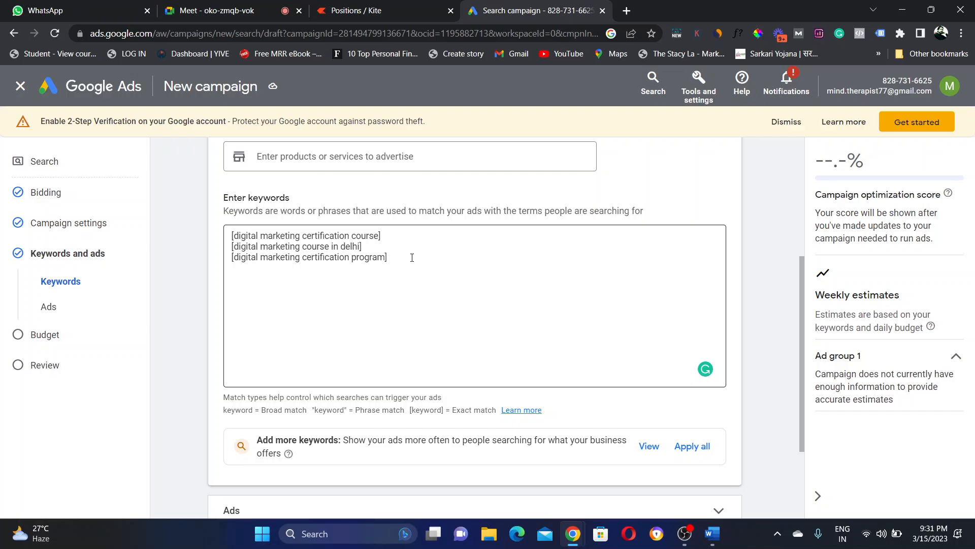
click(189, 7)
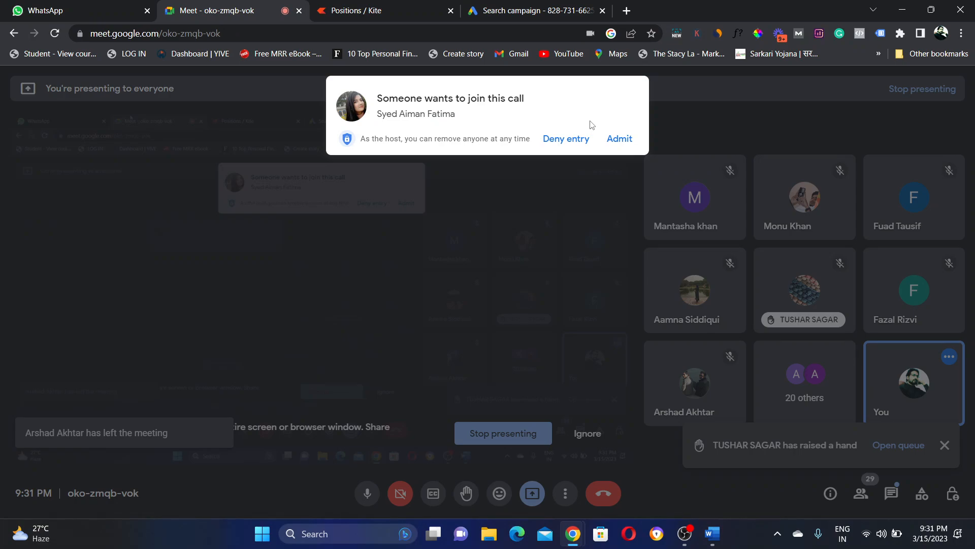
Step: Return from the Meet call to the Search campaign draft and scroll down its Keywords and ads step
click(537, 10)
scroll(797, 360, down, 2)
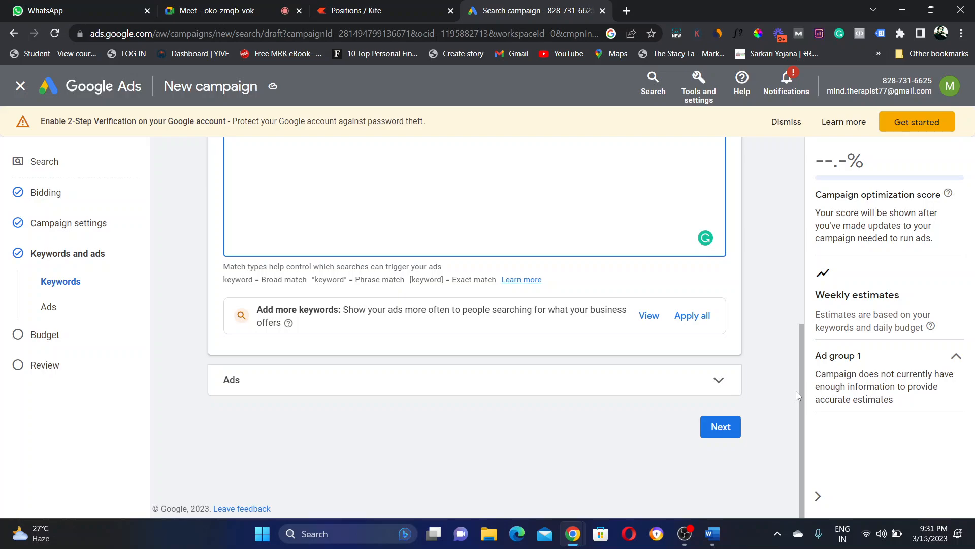
scroll(796, 391, up, 5)
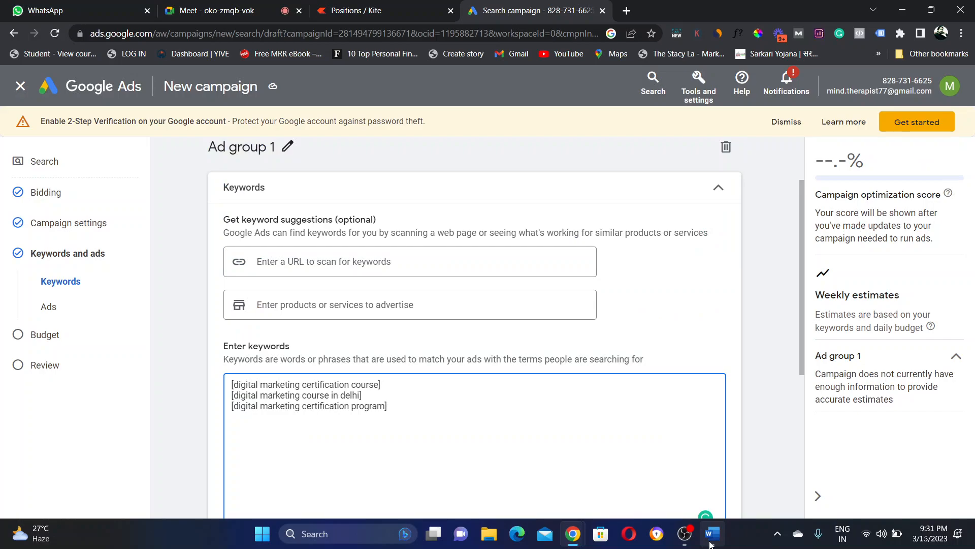
click(710, 541)
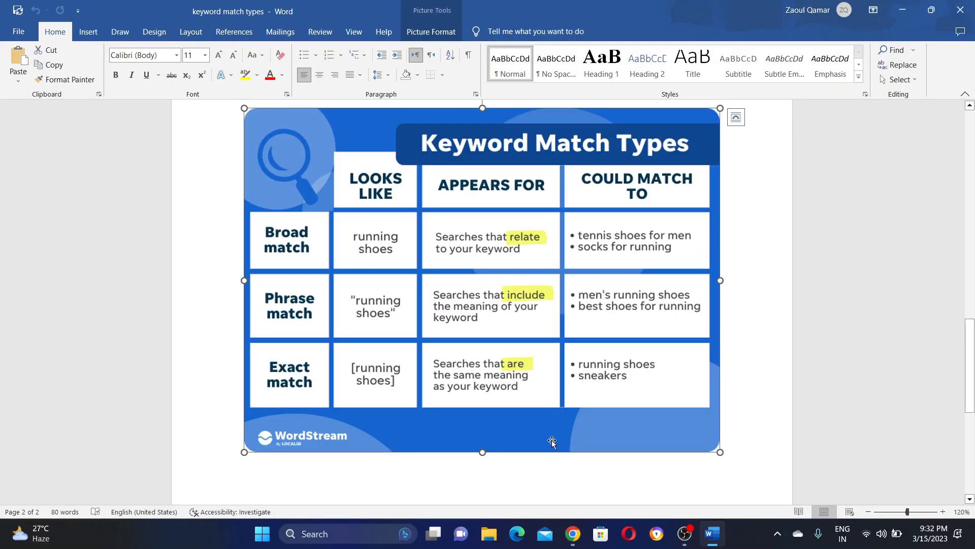
click(708, 537)
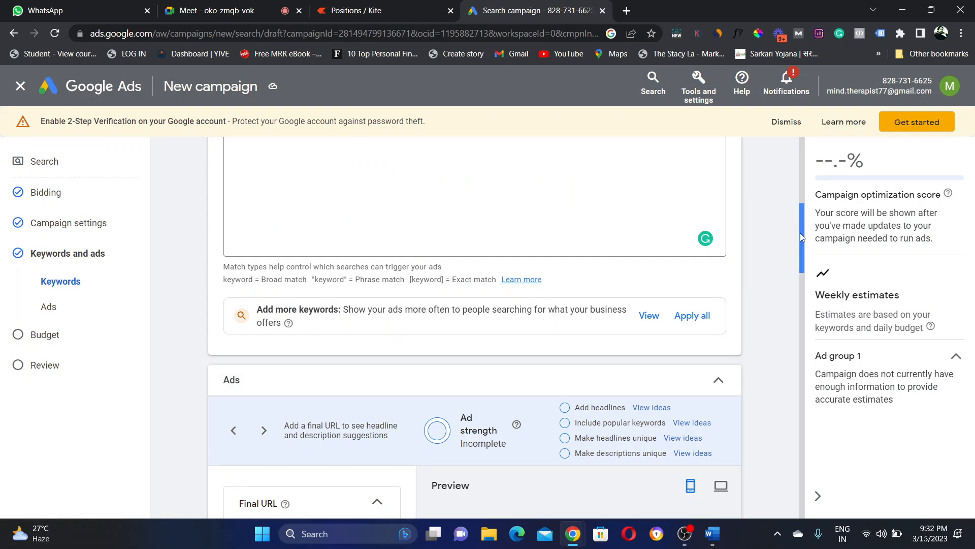
Step: Scroll down to the Ads section and start filling in the empty Final URL field
drag(801, 237, 797, 288)
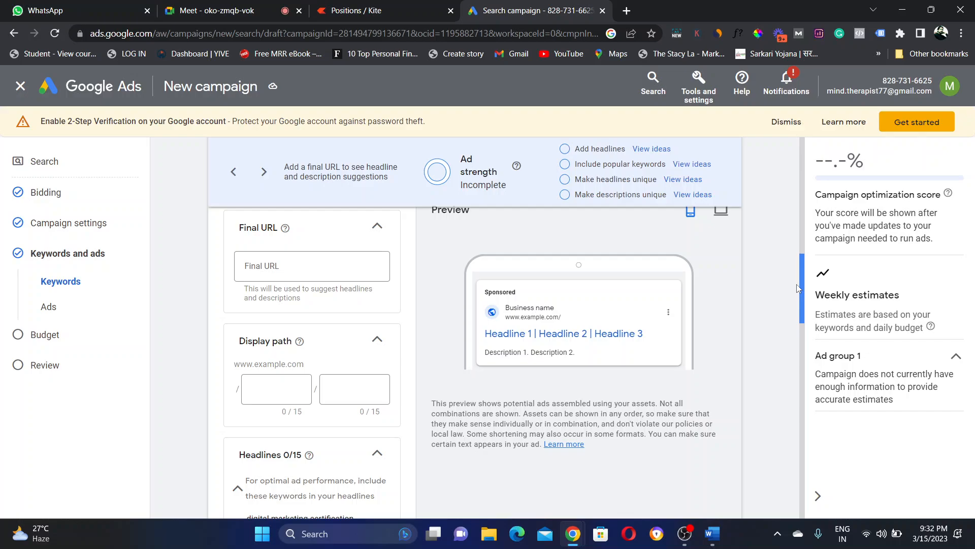
click(312, 266)
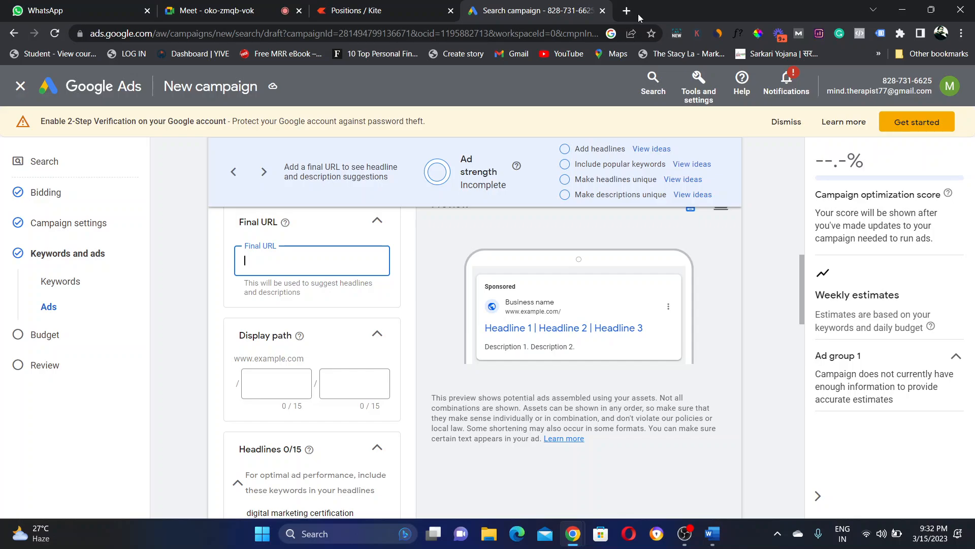
Step: Load smartdigitallifestyle.com in a new Chrome tab and select its address for copying
click(627, 14)
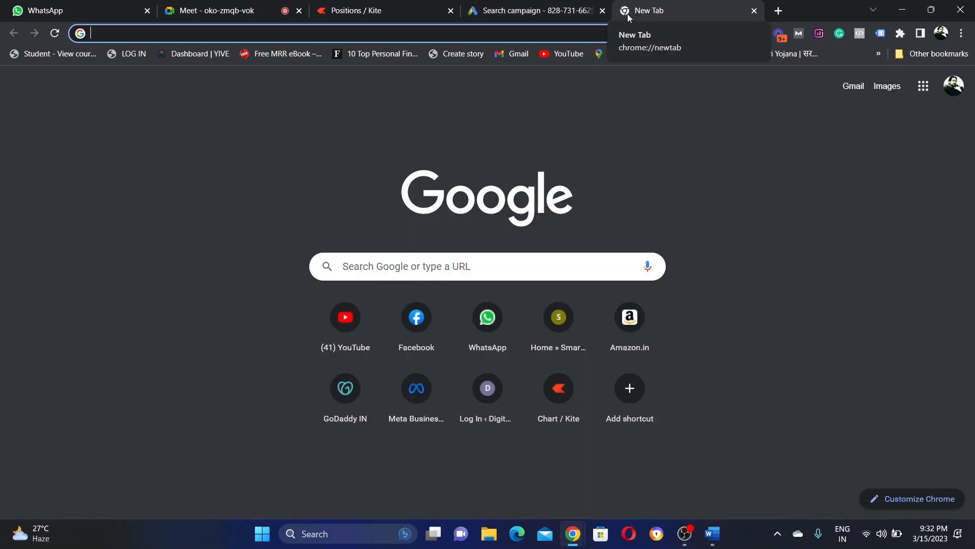
text(smartdigitallifestyle.com)
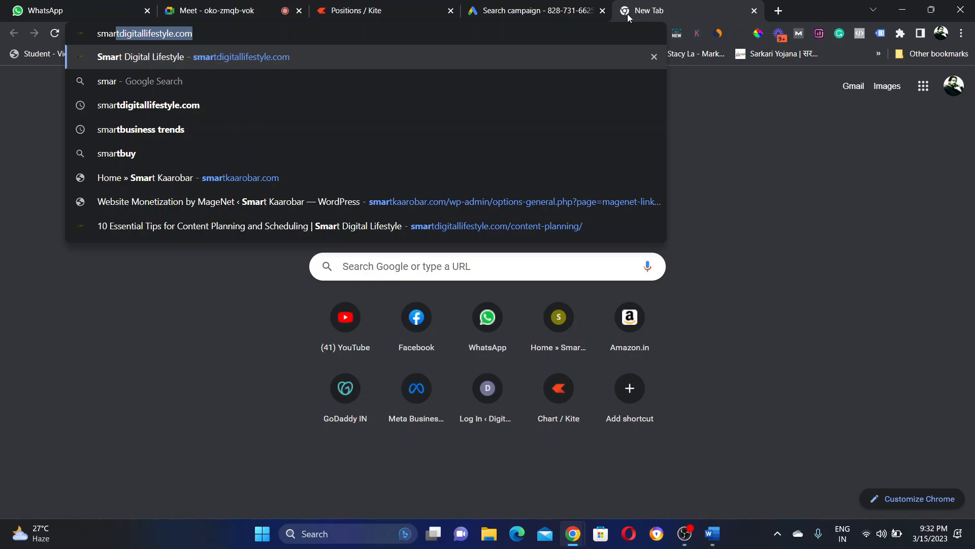
key(Return)
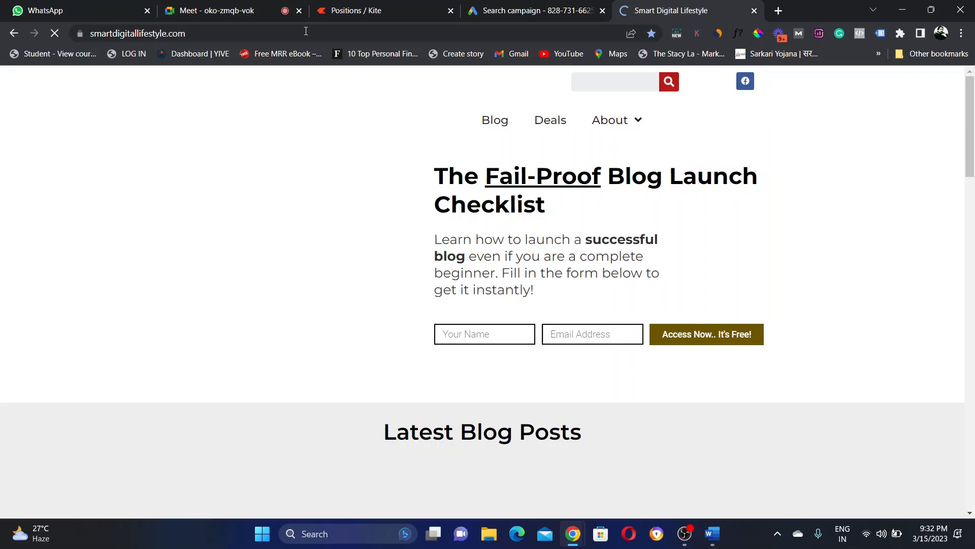
click(306, 31)
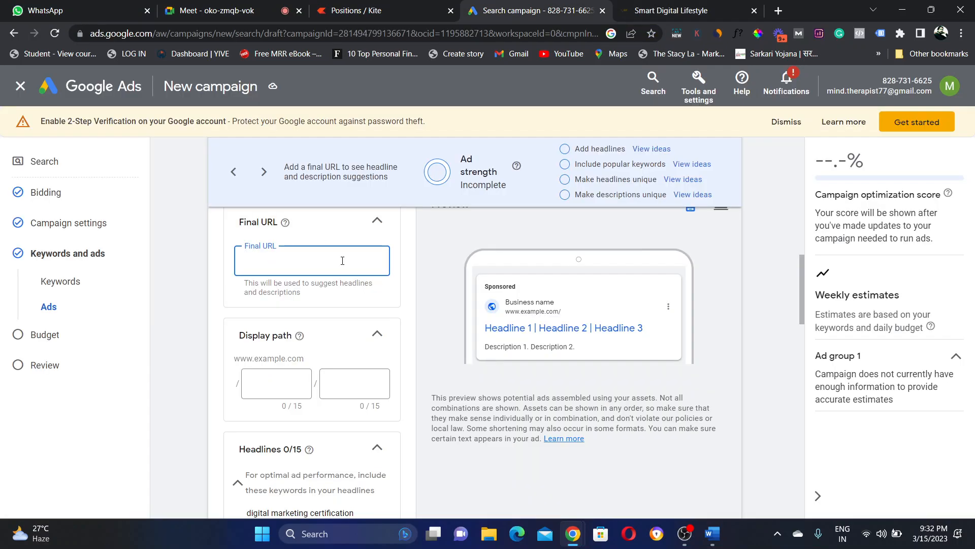
text(https://www.smartdigitallifestyle.com/)
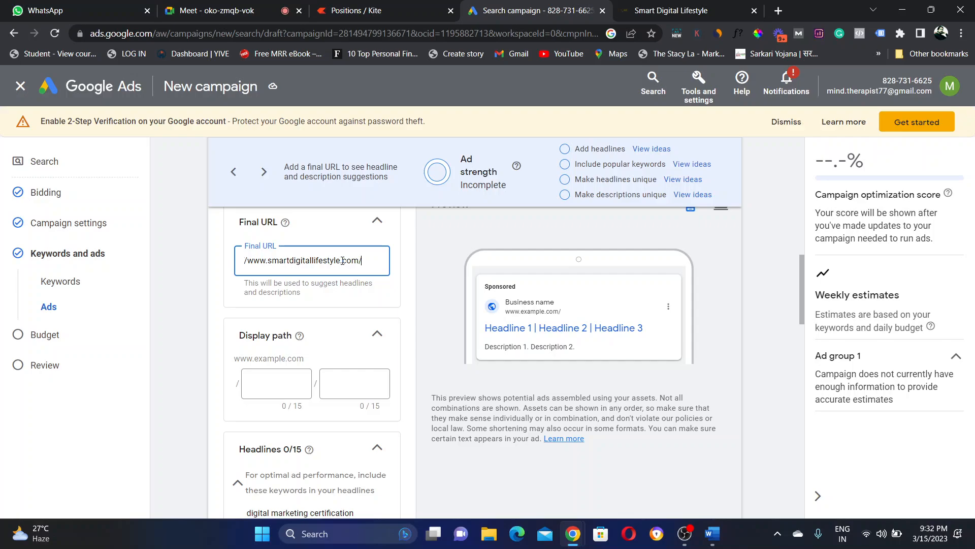
click(514, 295)
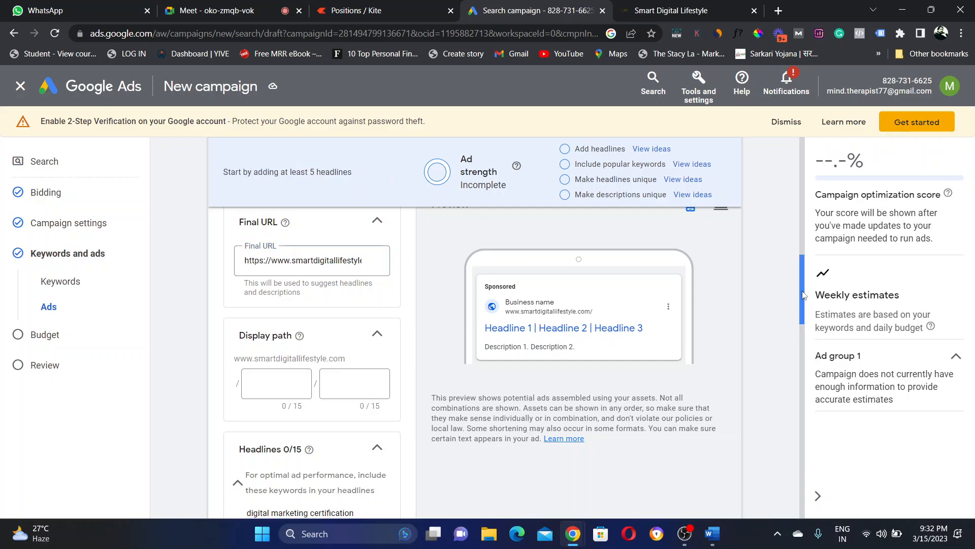
drag(804, 294, 801, 267)
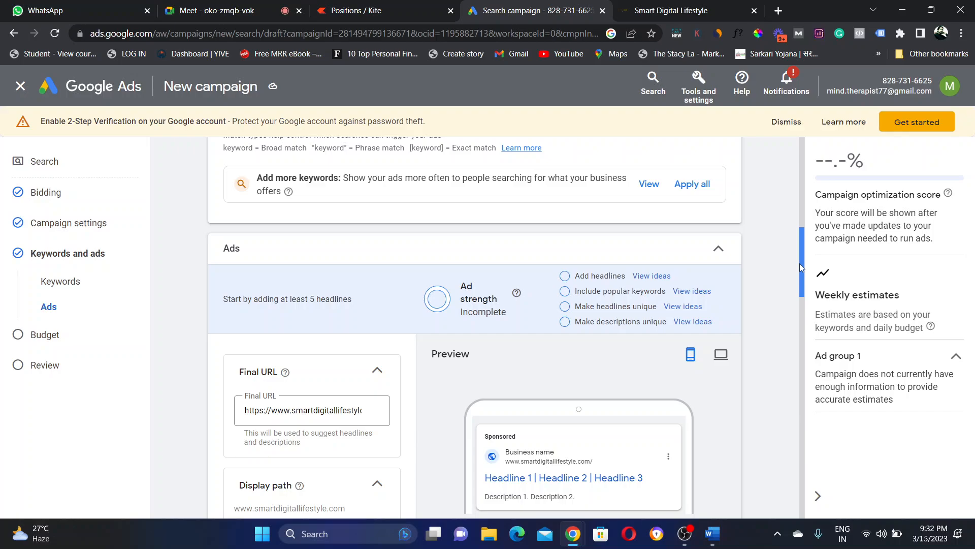
scroll(629, 190, down, 2)
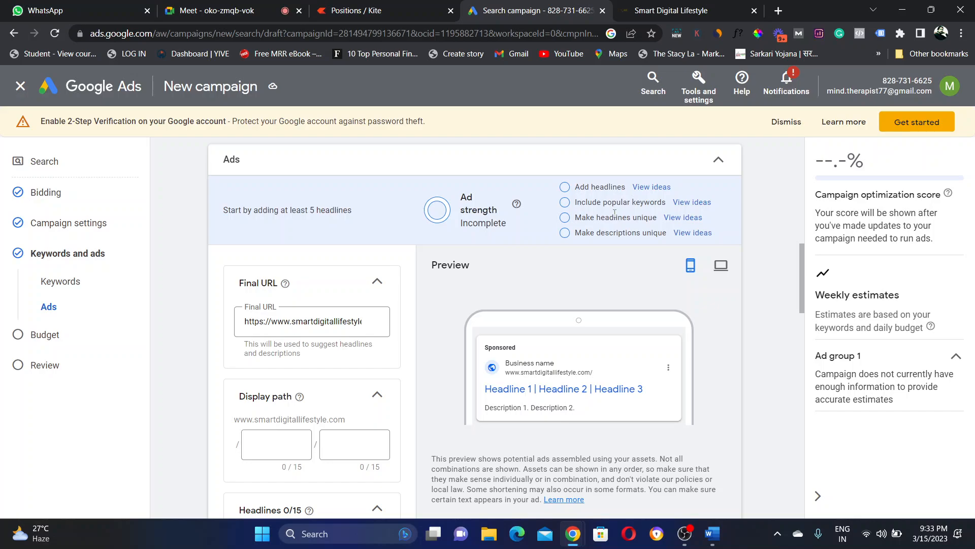
drag(658, 233, 638, 213)
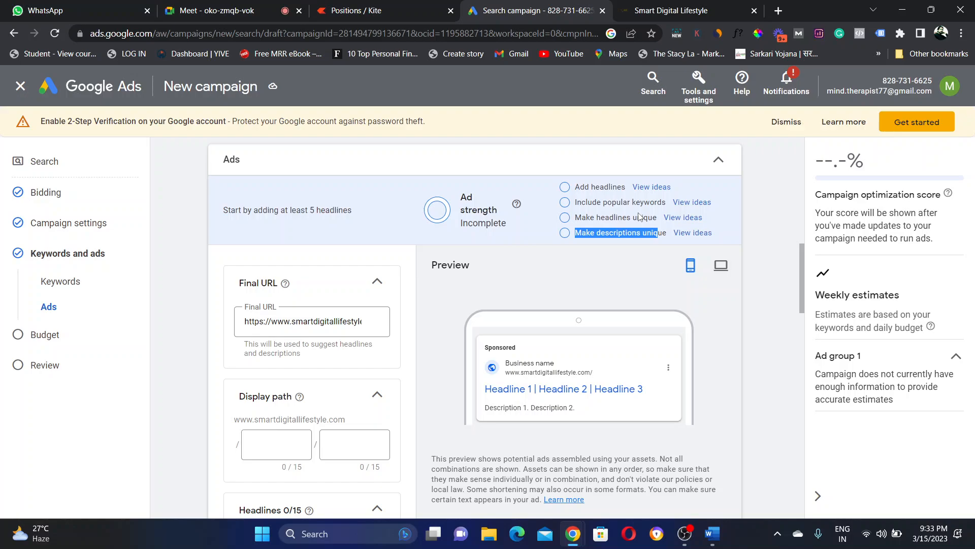
drag(663, 232, 575, 231)
drag(801, 255, 771, 240)
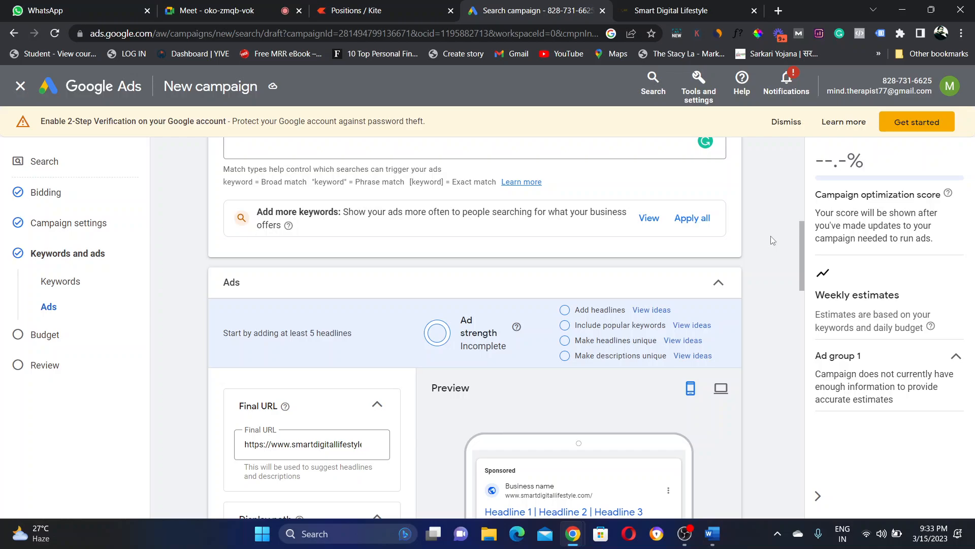
drag(801, 240, 801, 282)
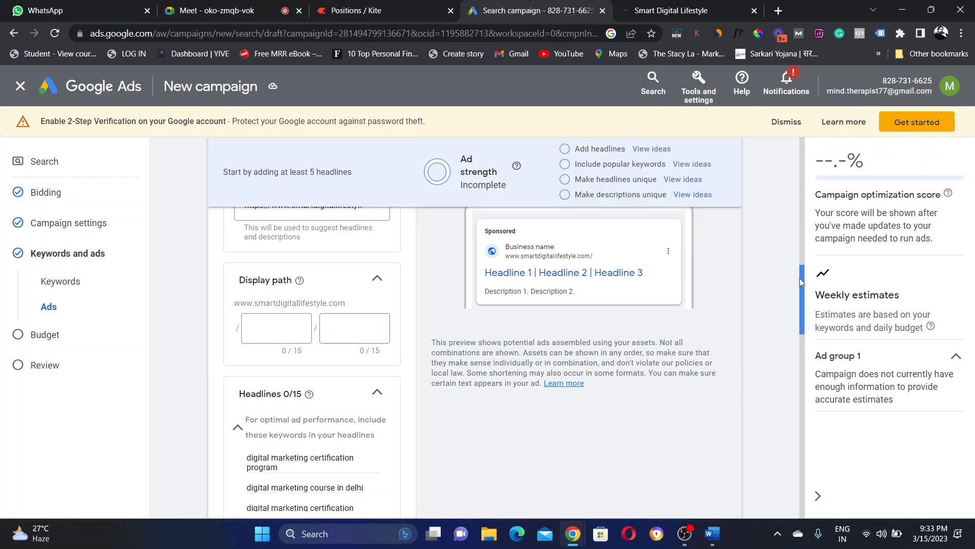
Step: Open the Smart Digital Lifestyle Blog page, then return to the Google Ads campaign tab
key(ctrl+Tab)
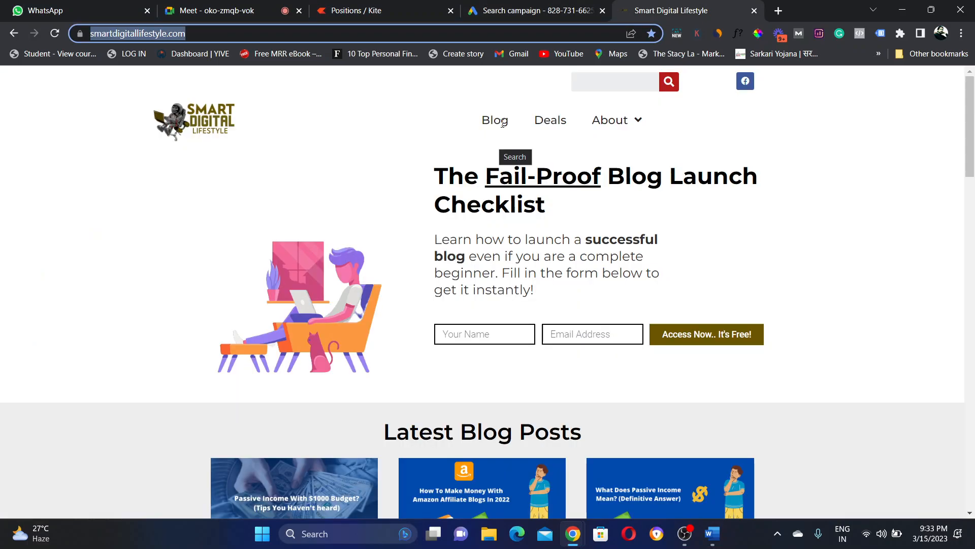
click(503, 124)
mouse_move(628, 128)
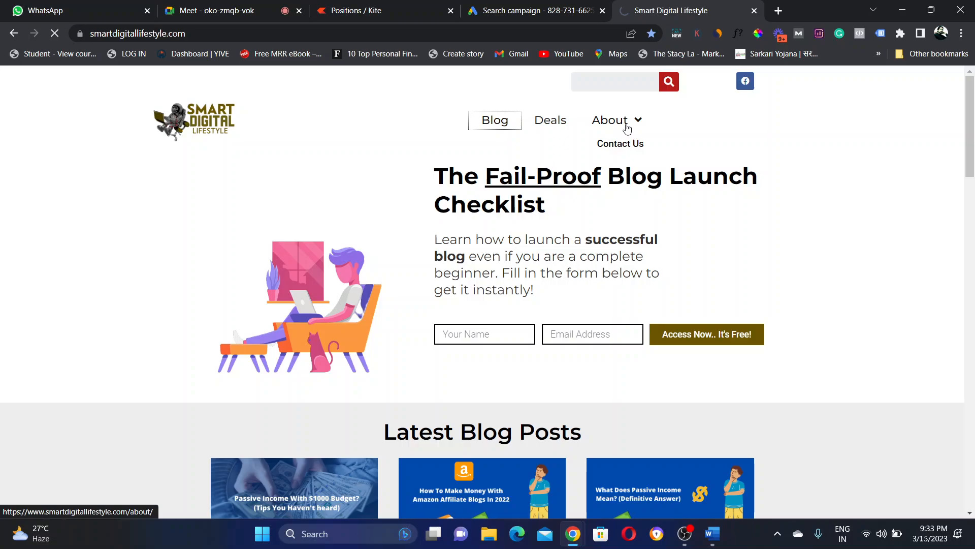
click(518, 11)
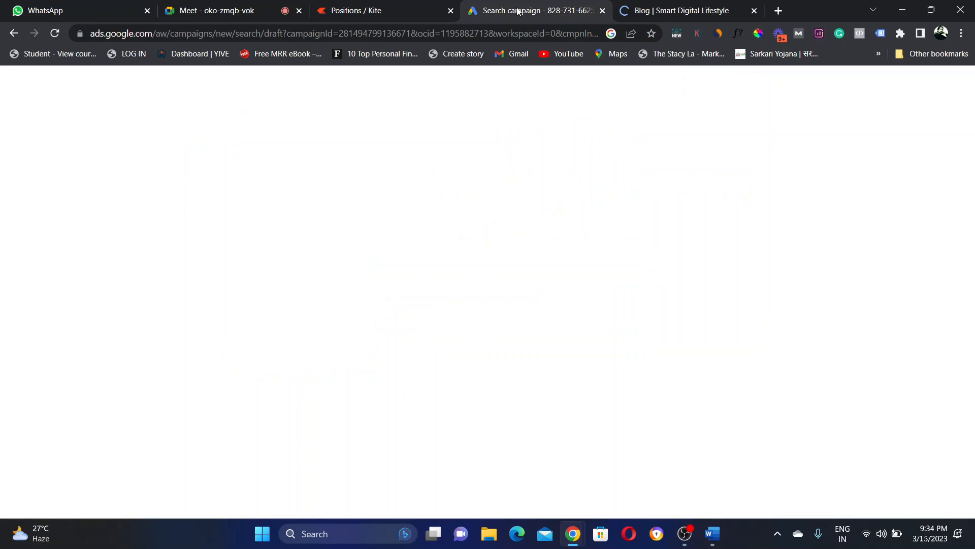
Step: Close the Smart Digital Lifestyle Blog tab, landing back on the reloaded campaign draft
click(657, 12)
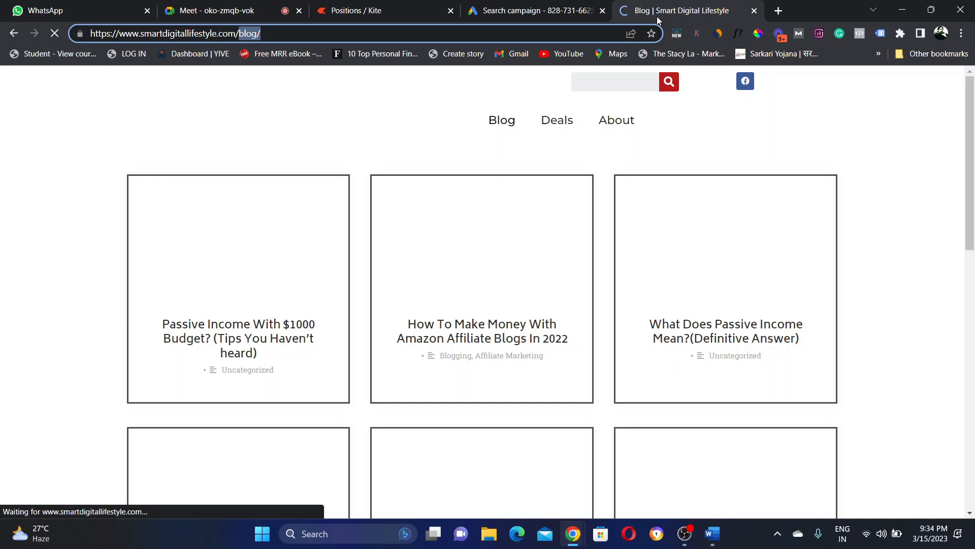
click(755, 11)
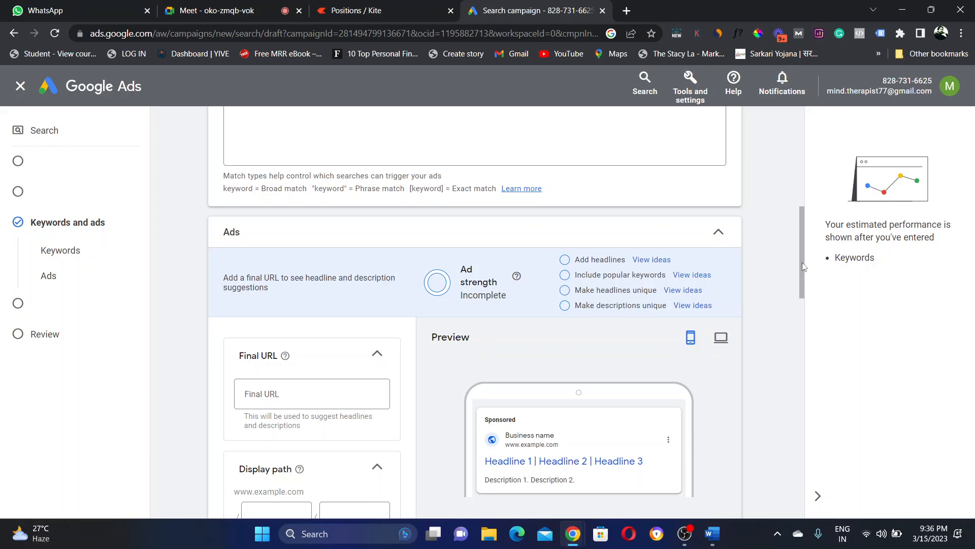
Step: Scroll to the emptied keyword box and start re-entering a bracketed keyword, typing '[D'
drag(803, 266, 805, 226)
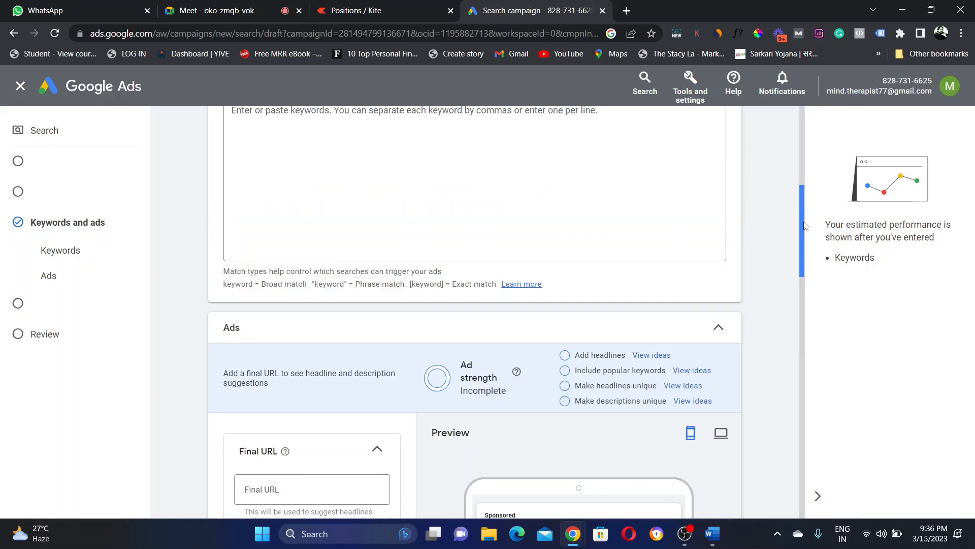
drag(805, 225, 803, 191)
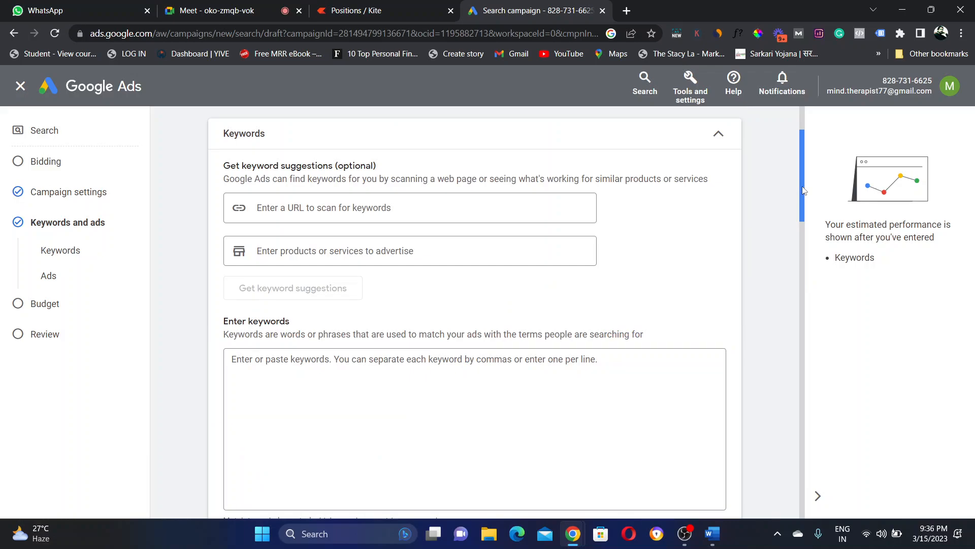
drag(803, 191, 797, 257)
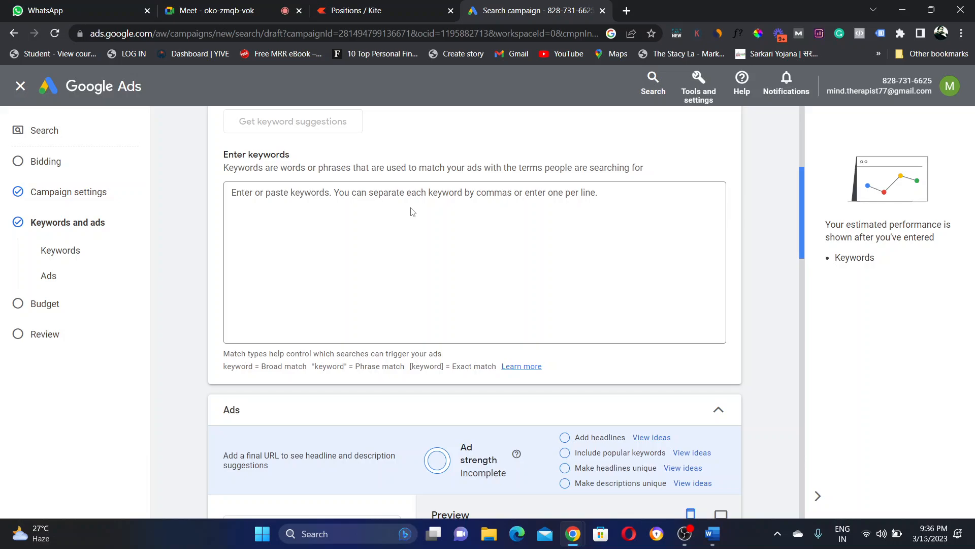
click(410, 212)
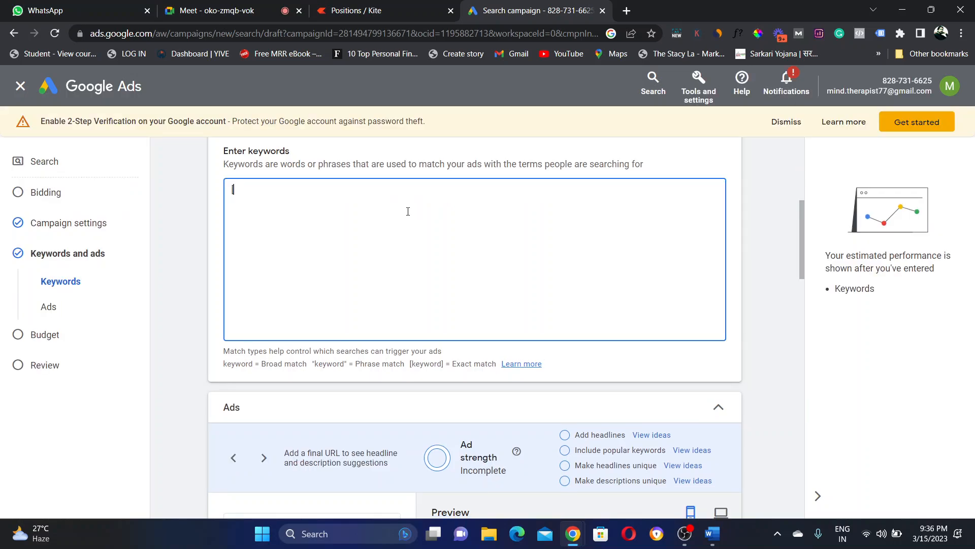
text([D)
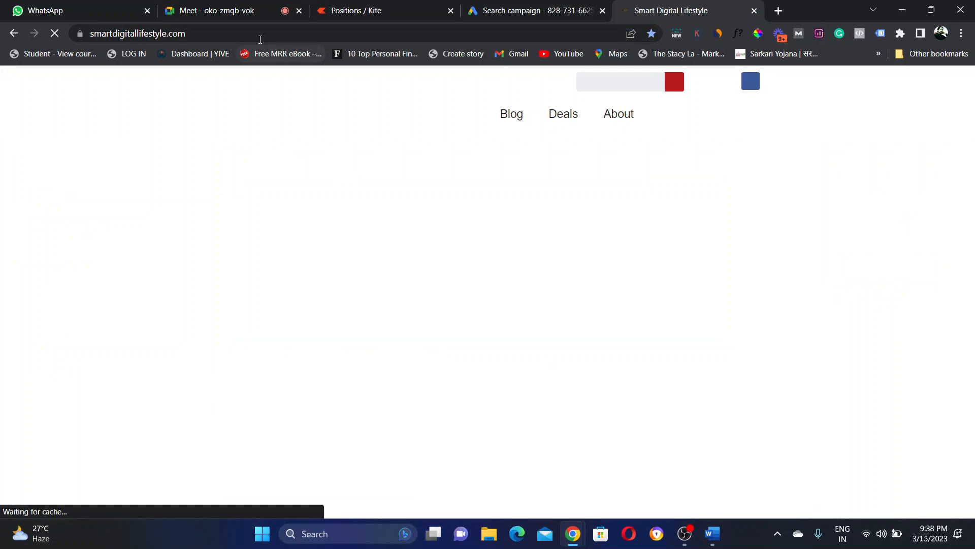
click(261, 36)
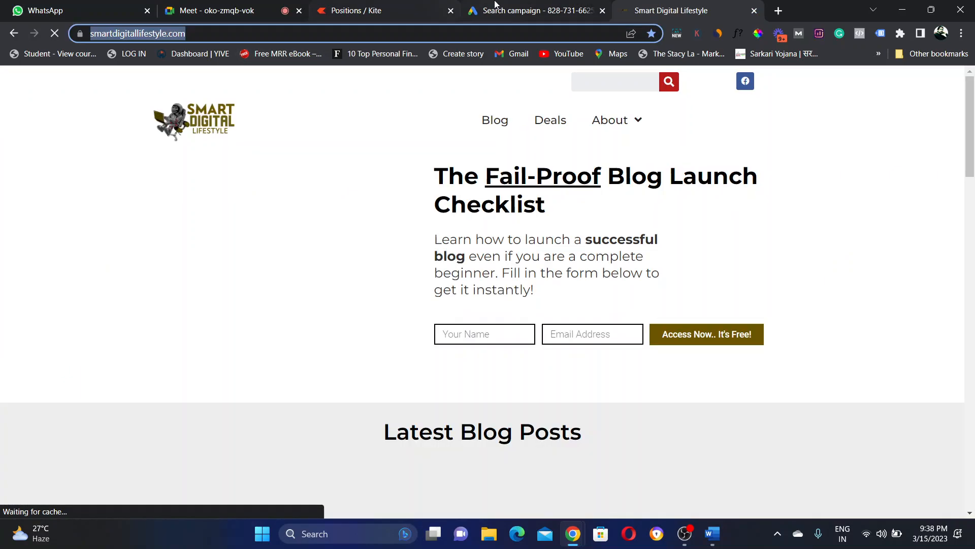
click(495, 6)
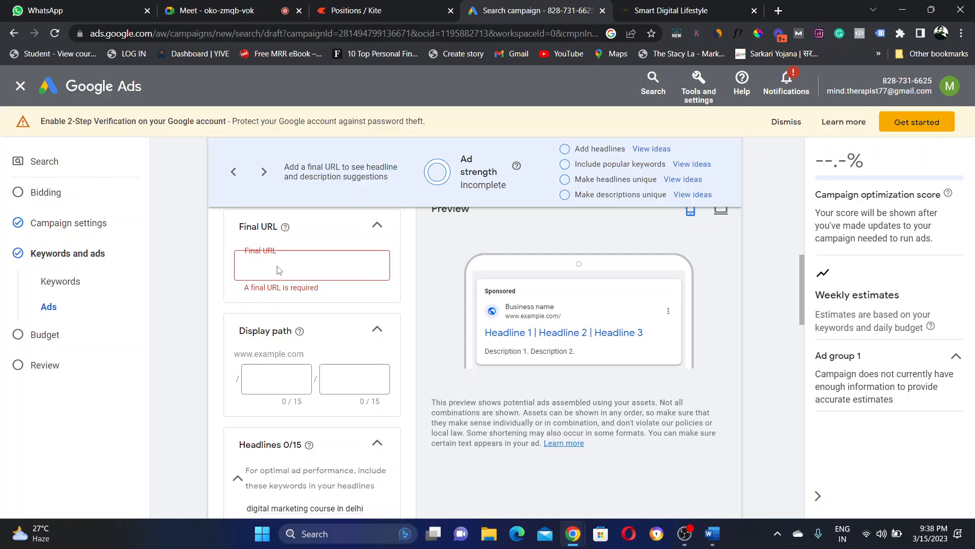
key(ctrl+Tab)
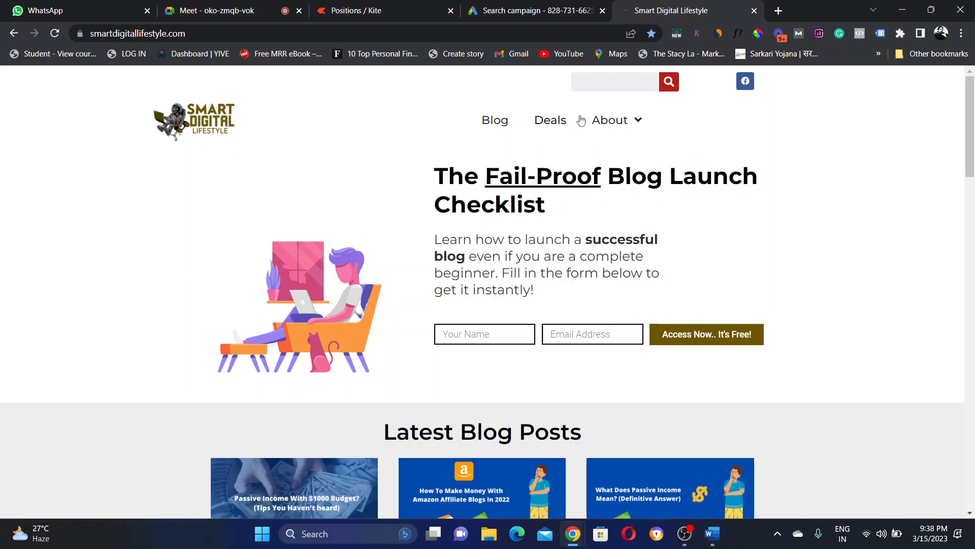
Step: Open the Smart Digital Lifestyle Deals category page from the top navigation
click(550, 122)
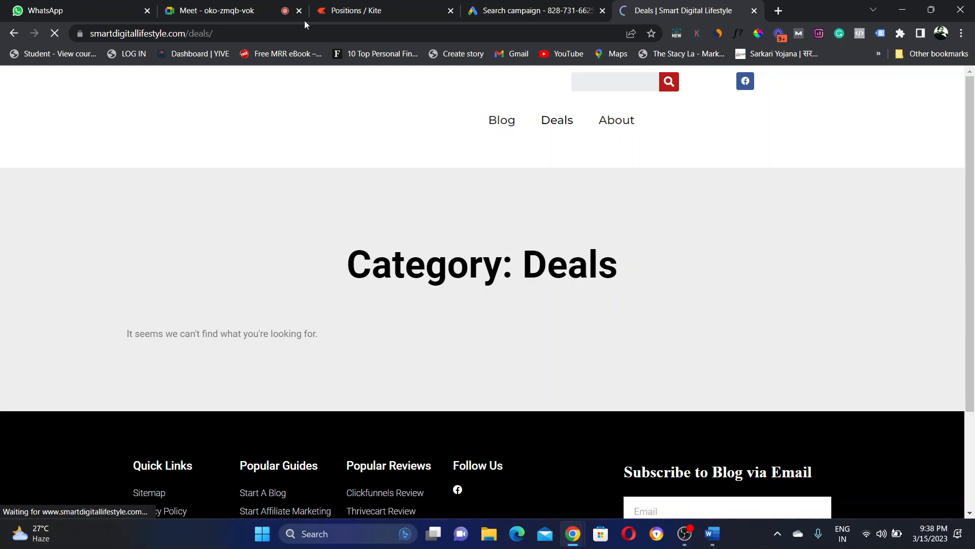
Step: Back in Google Ads, open pinning options for the first headline 'Best Digital Marketing course'
key(ctrl+shift+Tab)
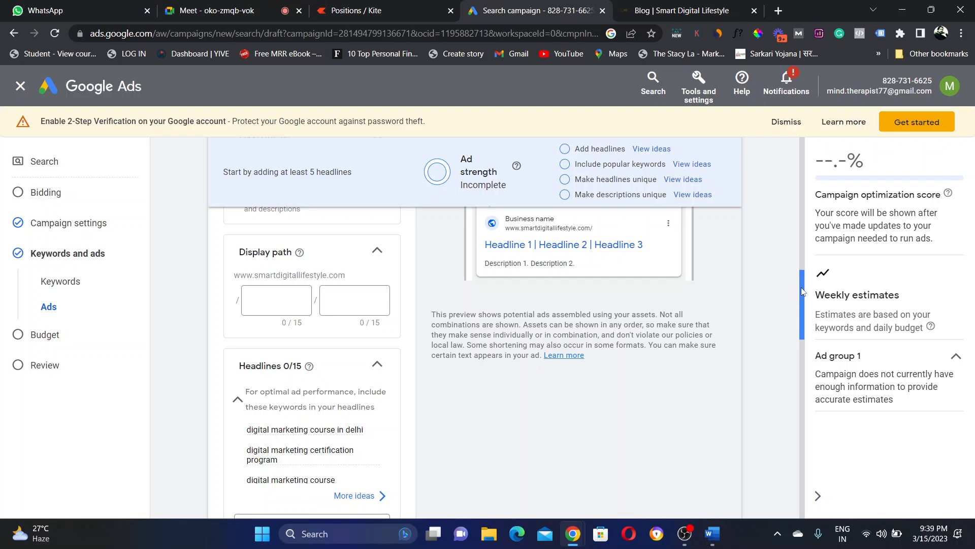
drag(802, 291, 804, 323)
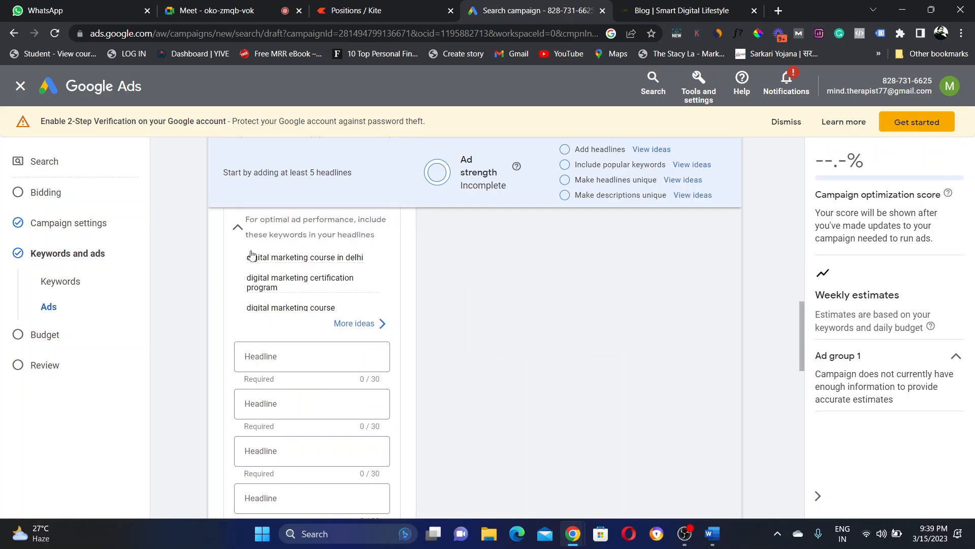
mouse_move(307, 265)
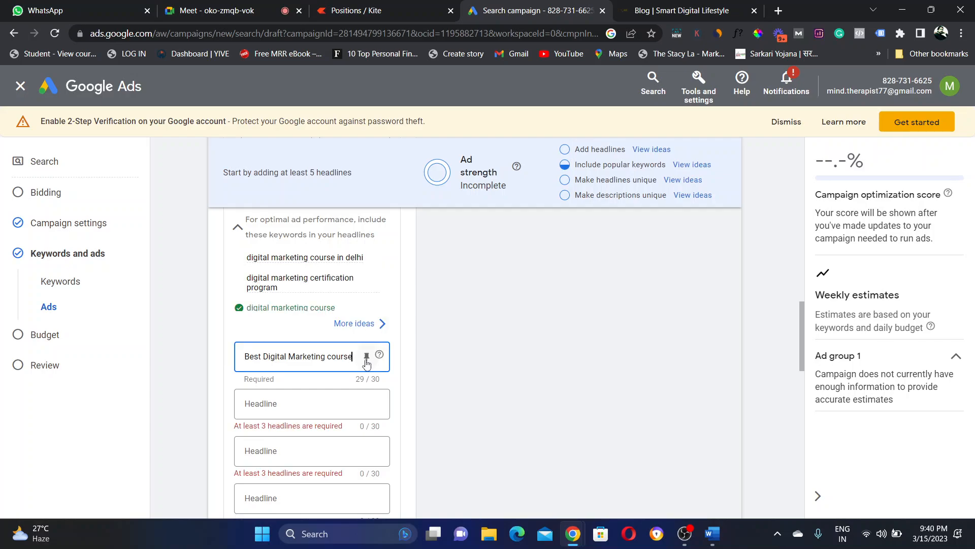
click(366, 357)
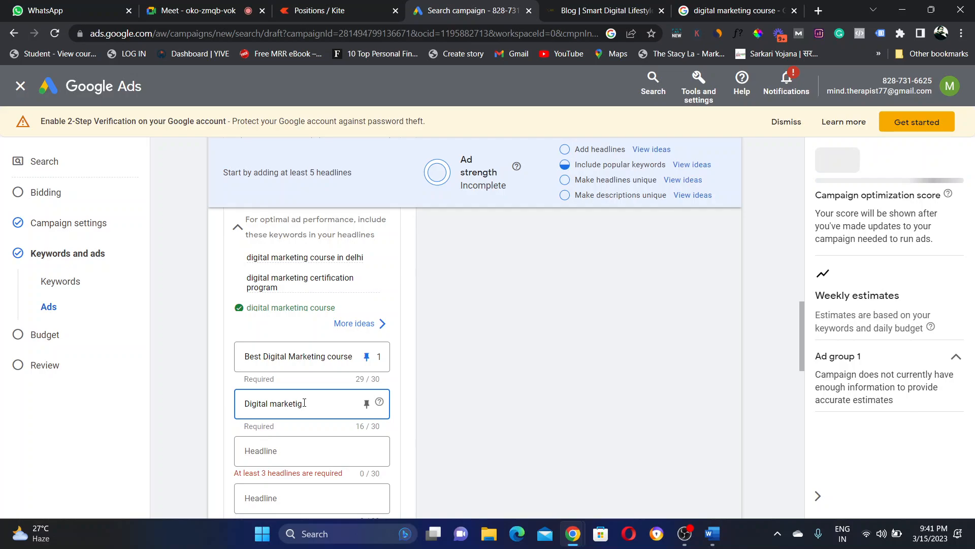
Step: Trim headline 2's overlong ending so it reads 'Digital mktg in delhi' (21/30)
key(BackSpace)
text(ng cour)
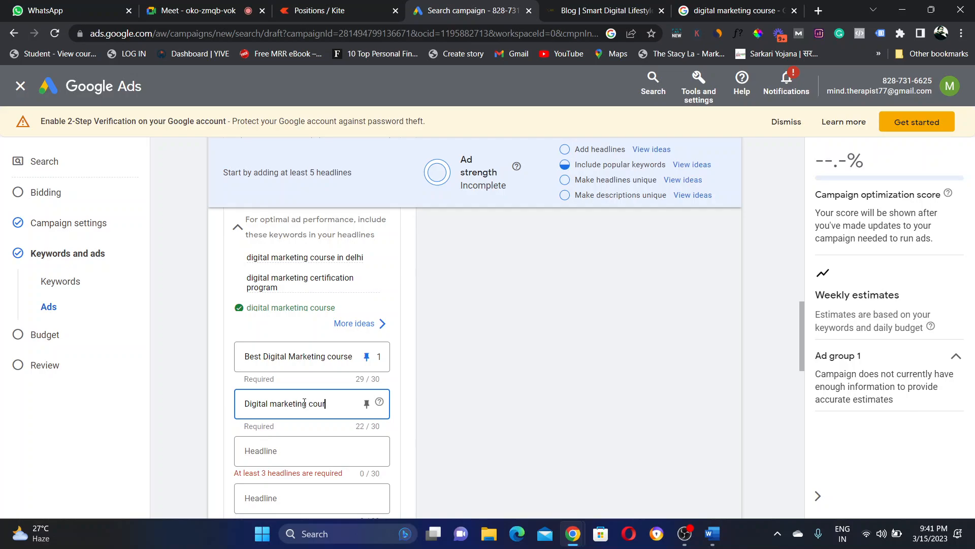
text(se i)
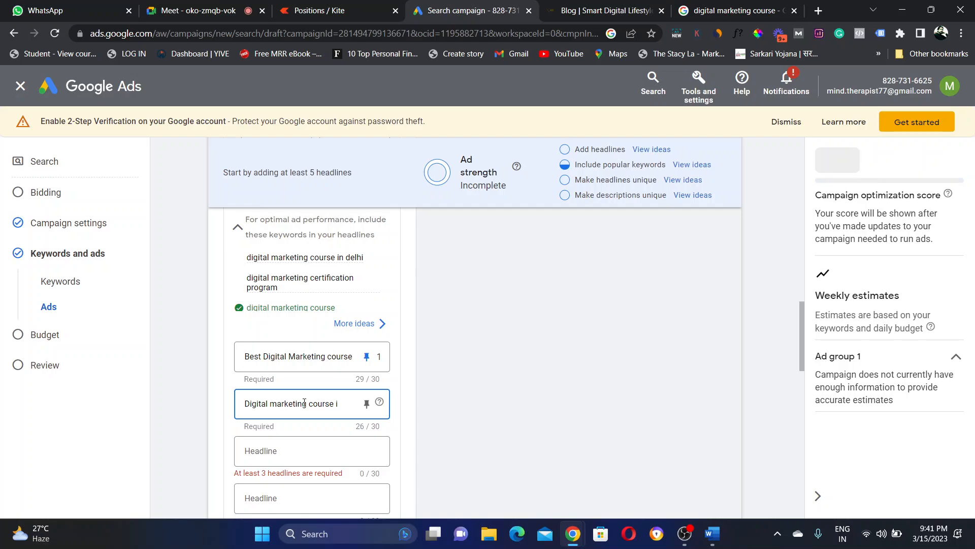
text(n delh)
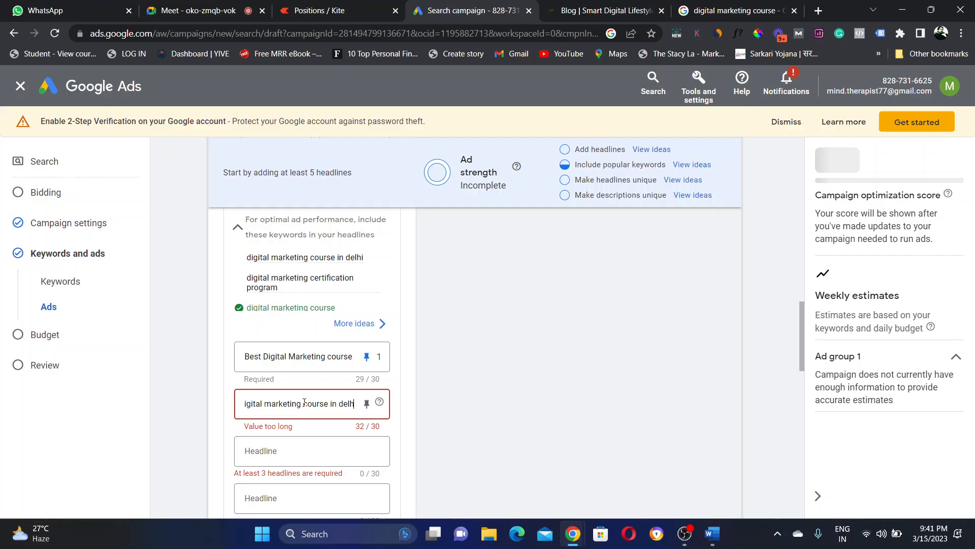
key(BackSpace)
key(Left)
key(Left)
key(Left)
key(Left)
key(Left)
key(Left)
key(Left)
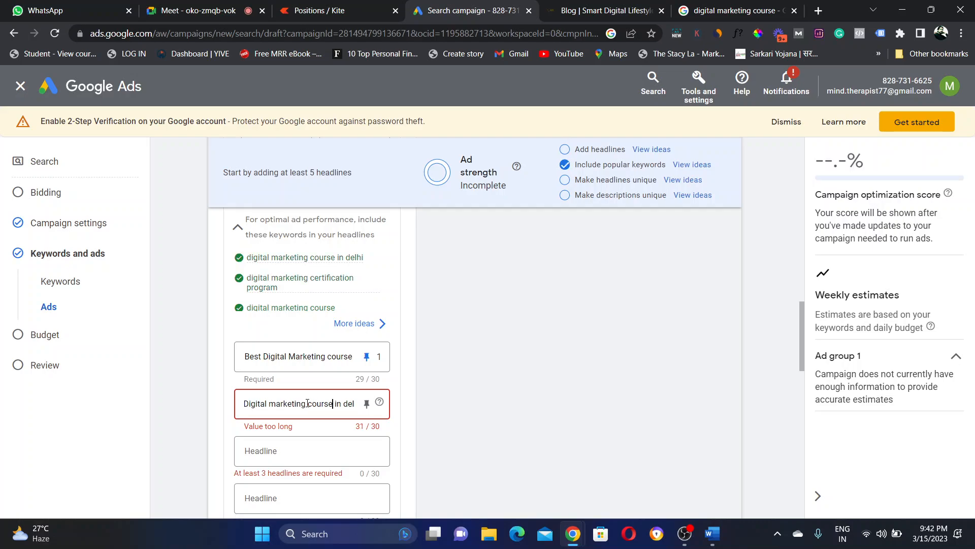
click(306, 404)
drag(308, 403, 377, 404)
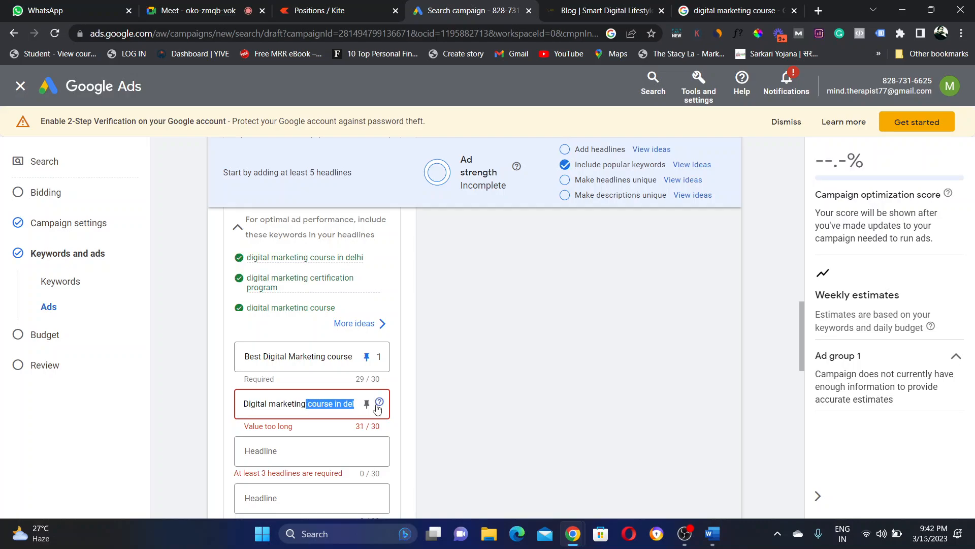
text(\)
mouse_move(378, 406)
key(BackSpace)
key(BackSpace)
key(BackSpace)
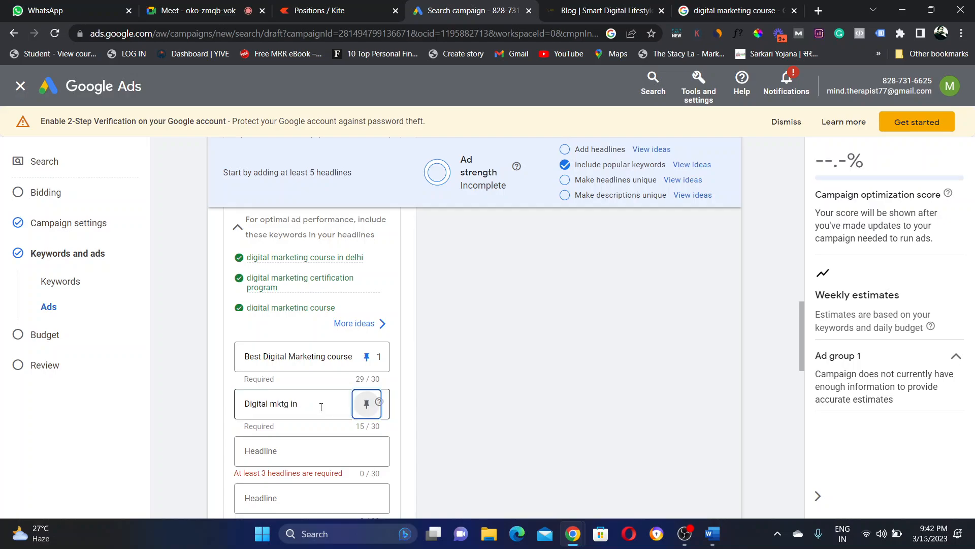
click(324, 405)
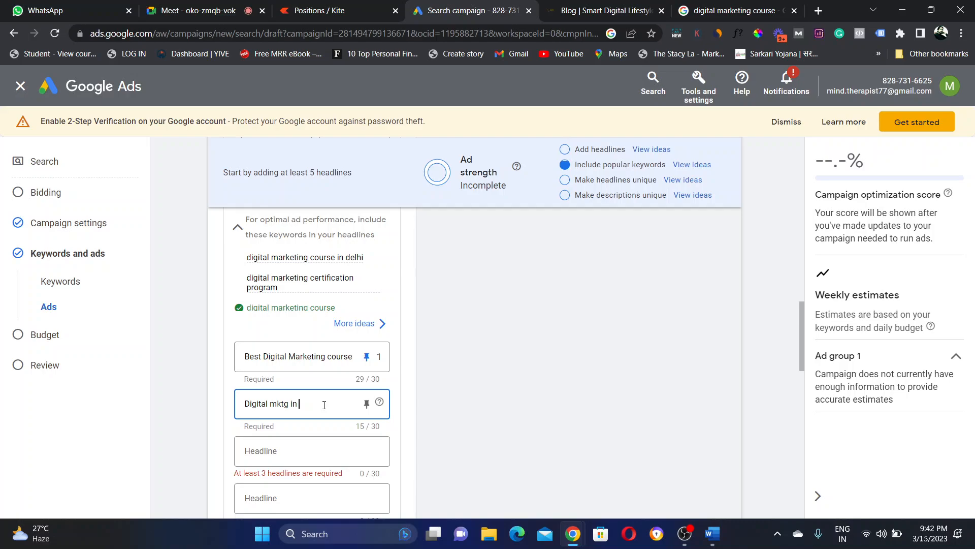
text(delhi)
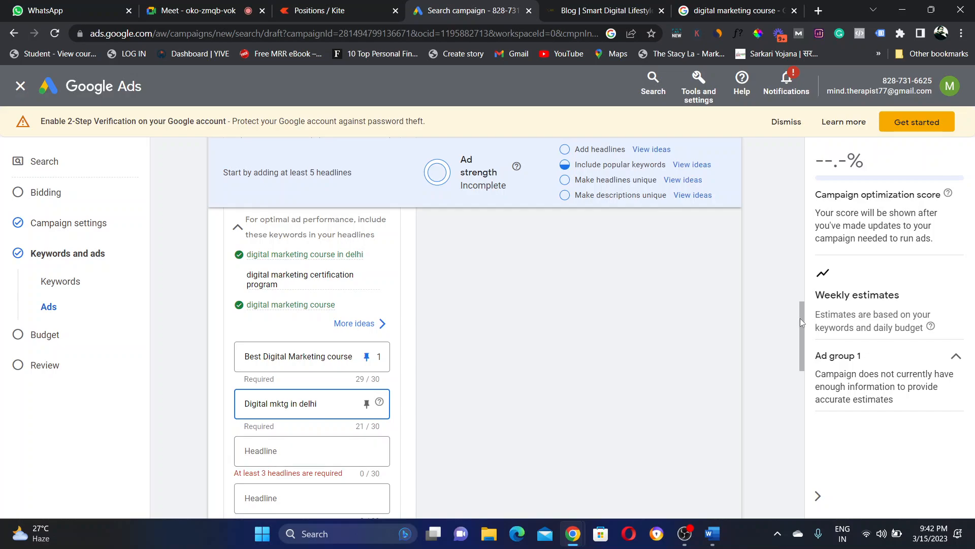
drag(800, 318, 807, 375)
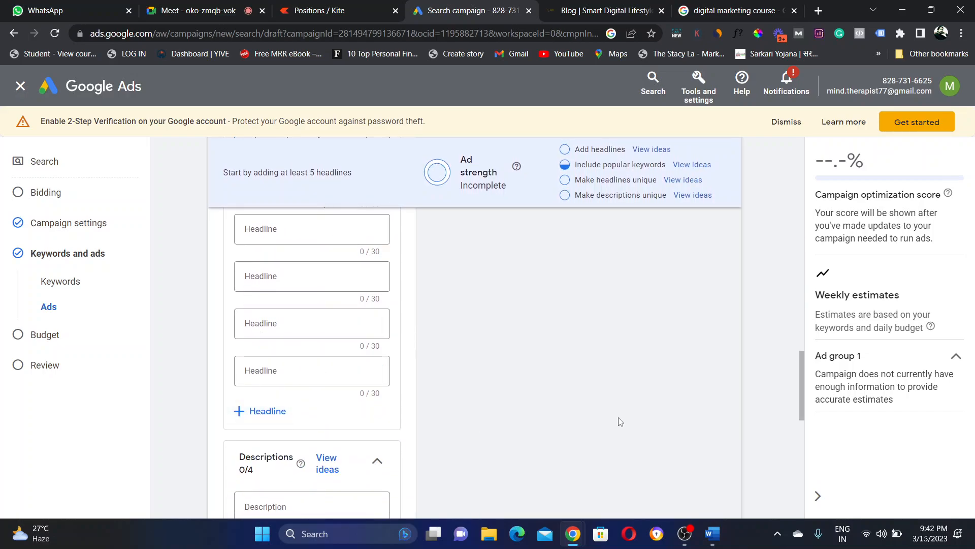
drag(804, 393, 803, 369)
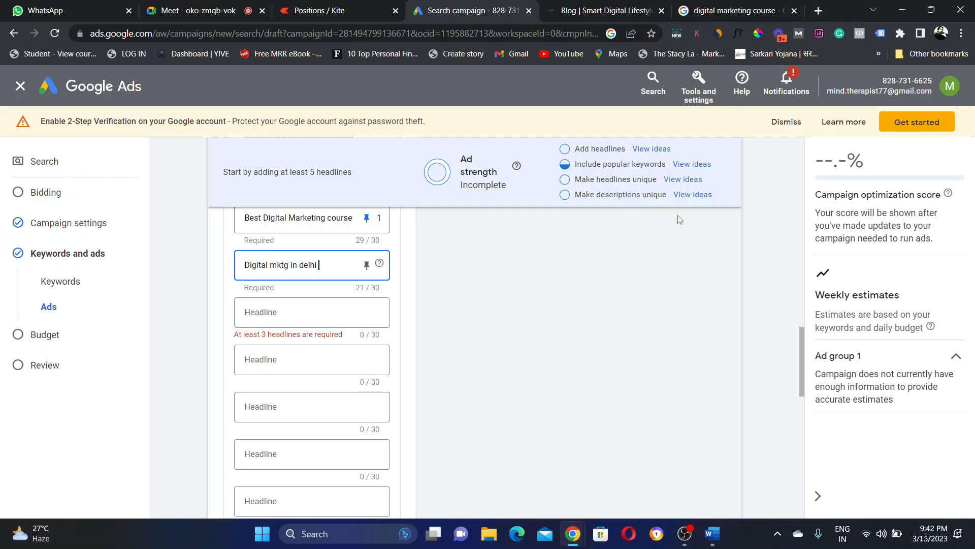
Step: In a new Chrome tab, search Google for 'headline generator tool'
click(822, 12)
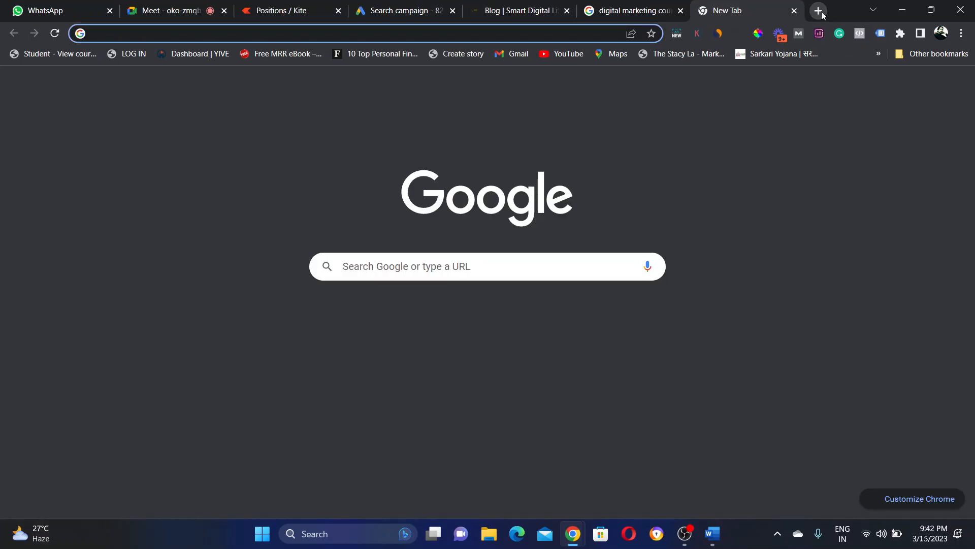
text(headli)
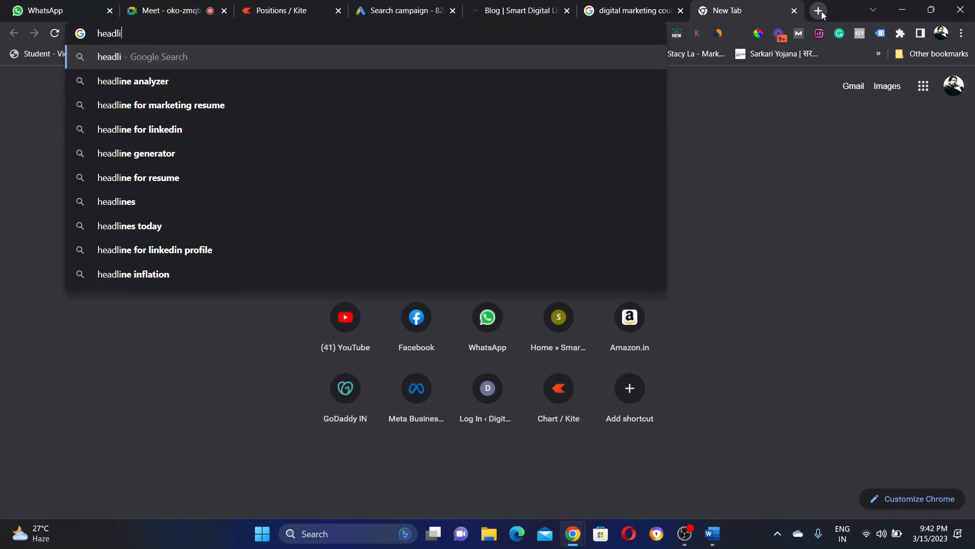
text(ne gene)
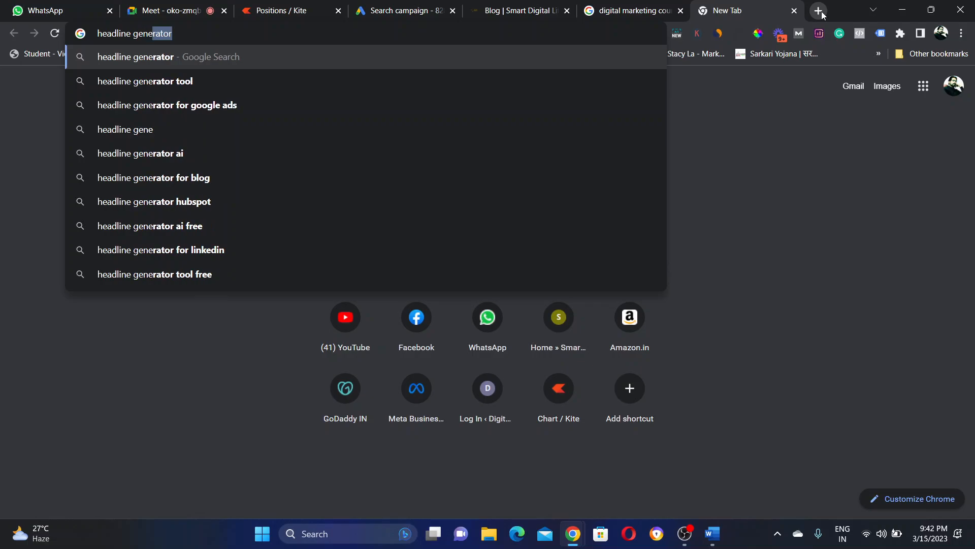
click(158, 80)
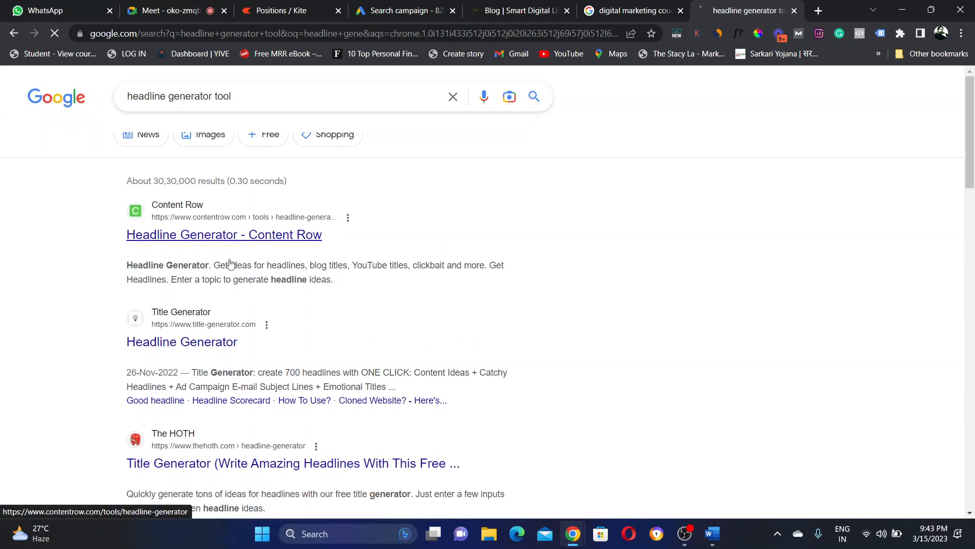
Step: On Title Generator, generate titles for 'digital marketing course' and scroll through the page-1 ideas
click(197, 349)
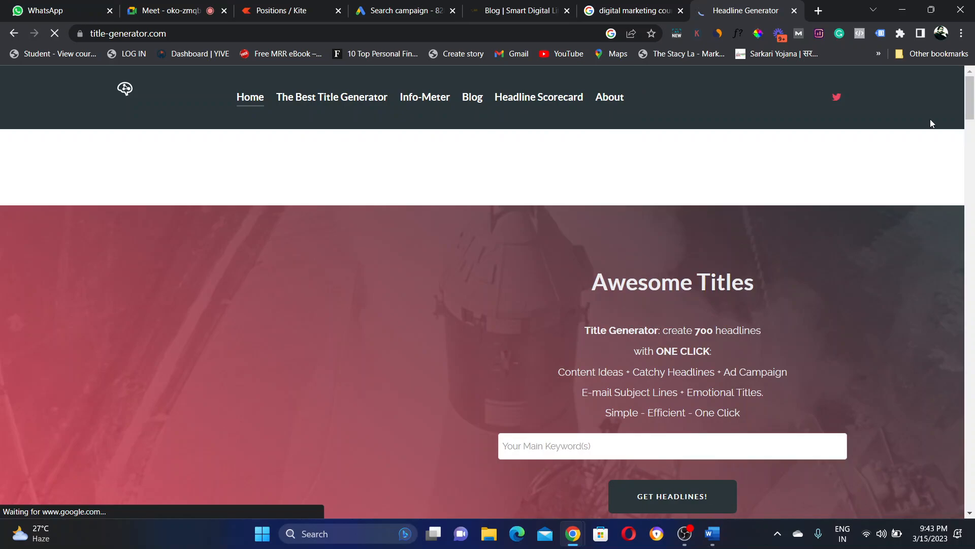
scroll(584, 213, down, 5)
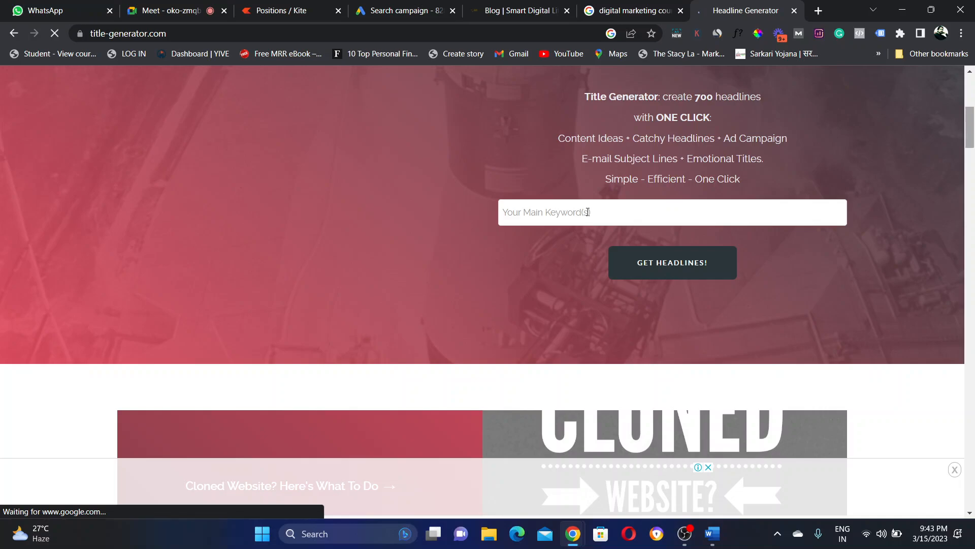
click(584, 212)
text(digit)
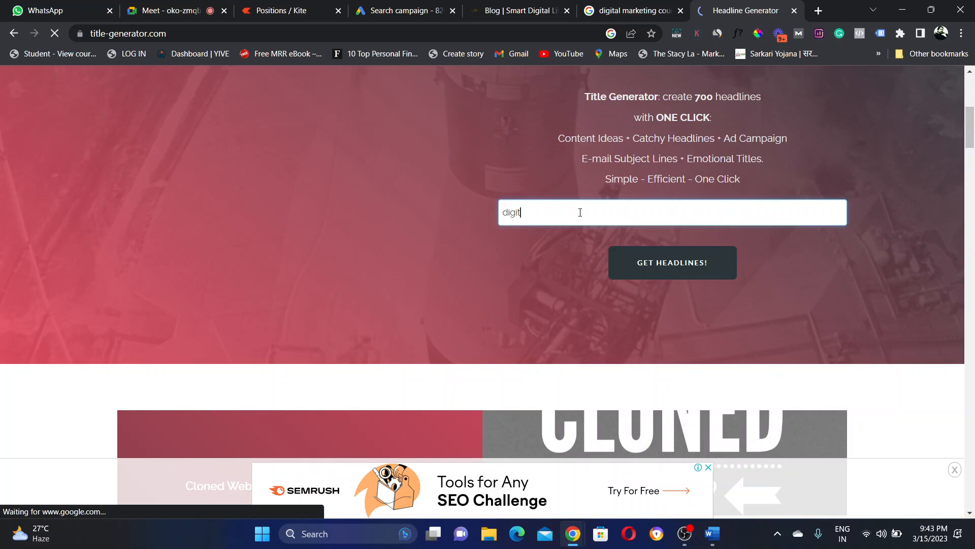
text(al marketing co)
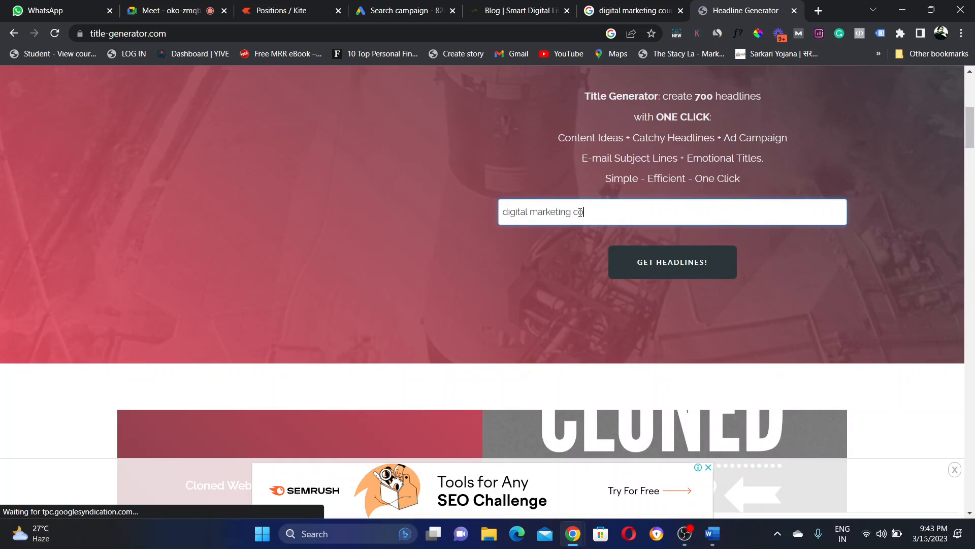
text(urse)
click(664, 266)
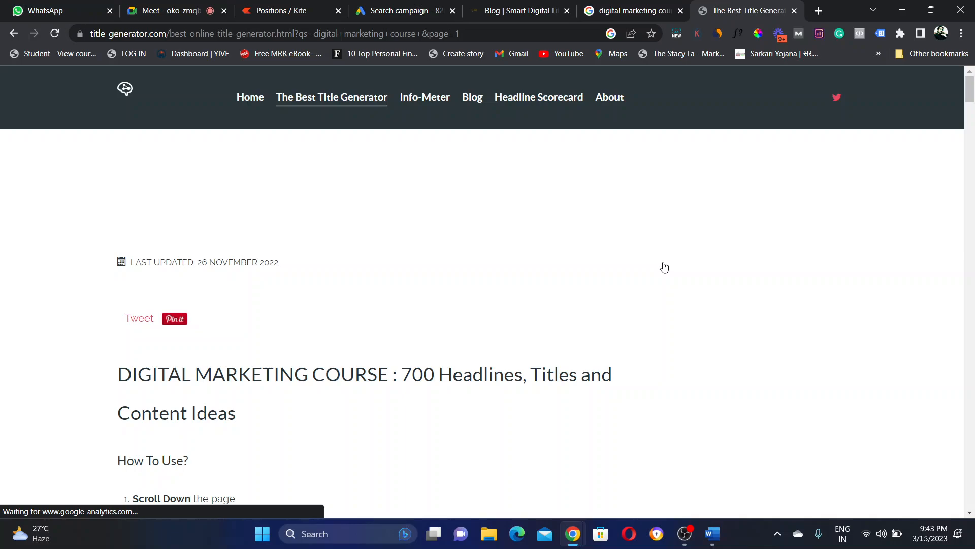
drag(971, 97, 972, 102)
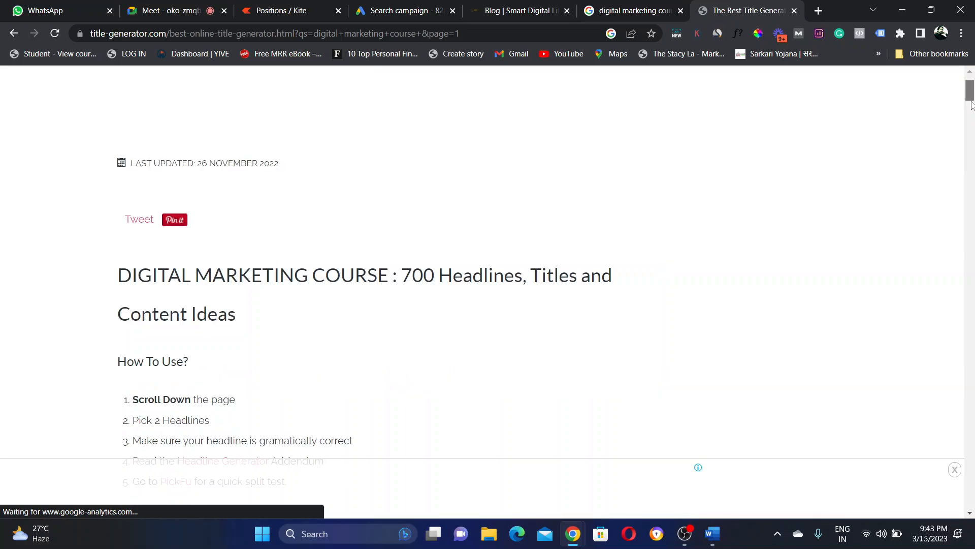
drag(972, 104, 972, 133)
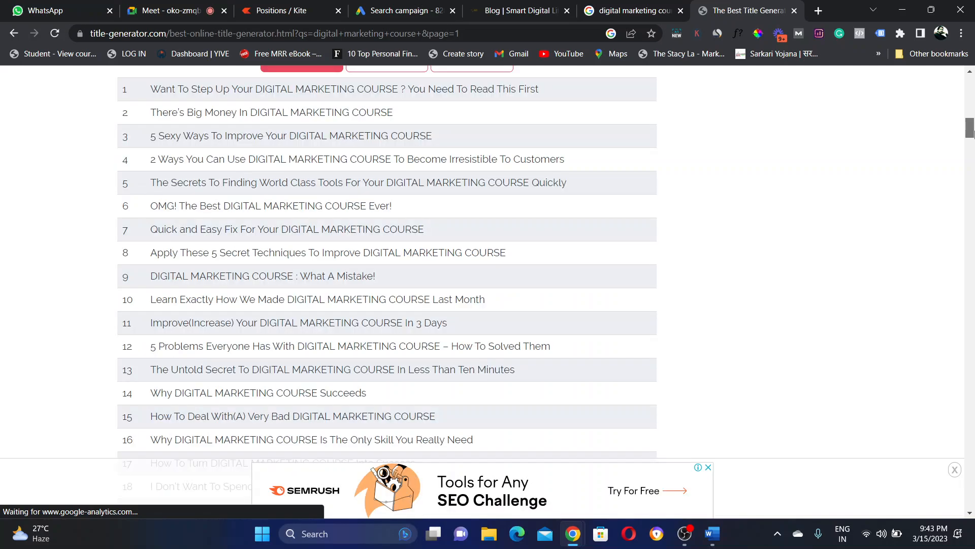
drag(972, 134, 956, 129)
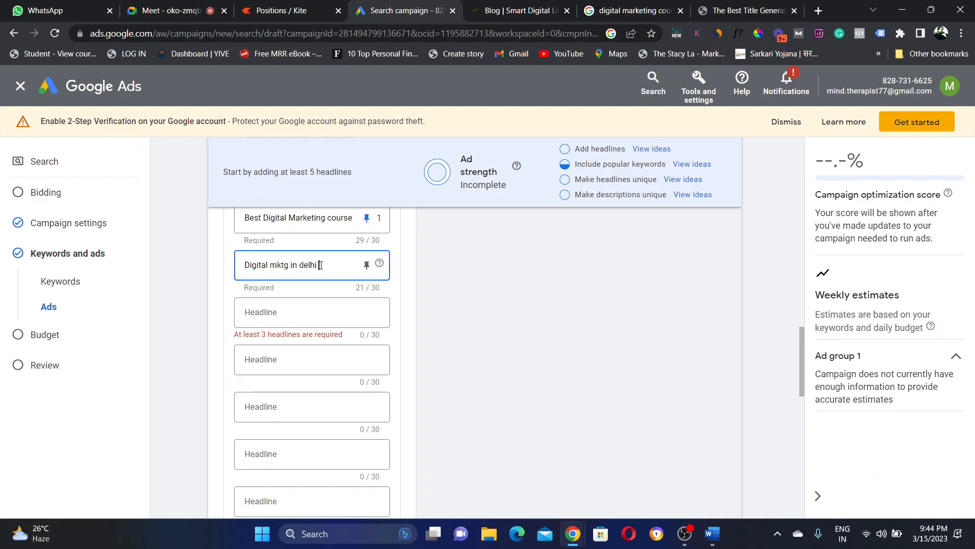
Step: Rewrite headline 2 as 'Digital marketing course:delhi', filling all 30 characters
key(BackSpace)
key(BackSpace)
key(BackSpace)
key(BackSpace)
key(BackSpace)
key(BackSpace)
key(BackSpace)
key(BackSpace)
key(BackSpace)
key(BackSpace)
key(BackSpace)
key(BackSpace)
text(arketi)
text(ng course )
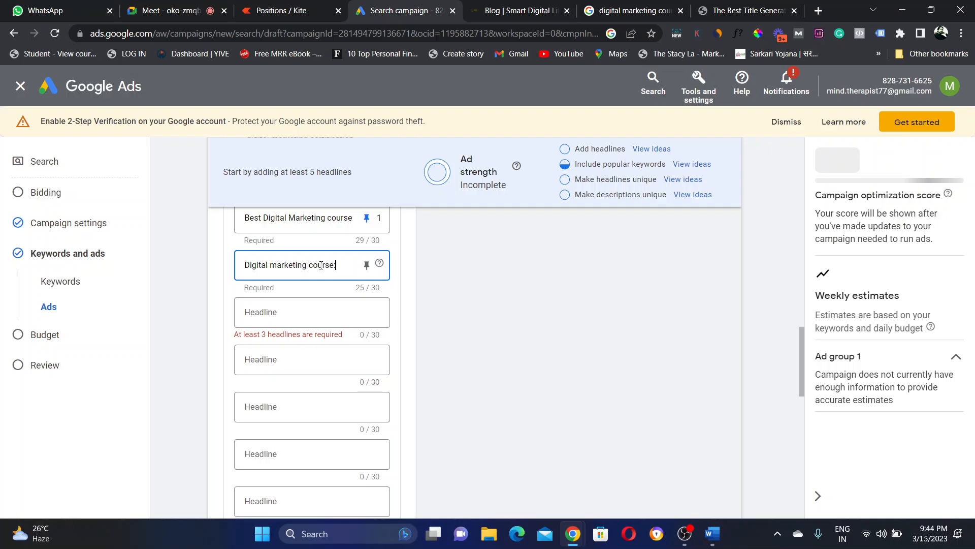
text(: d)
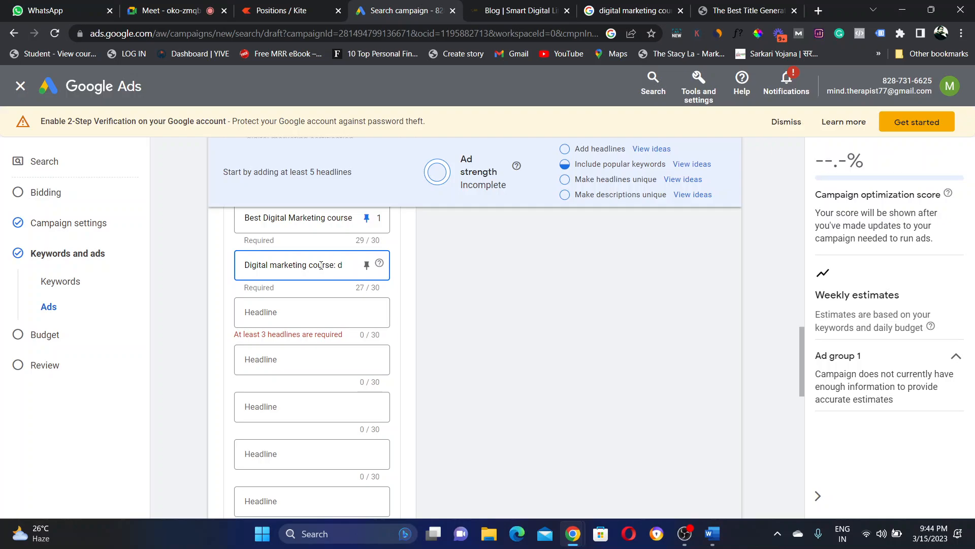
text(el)
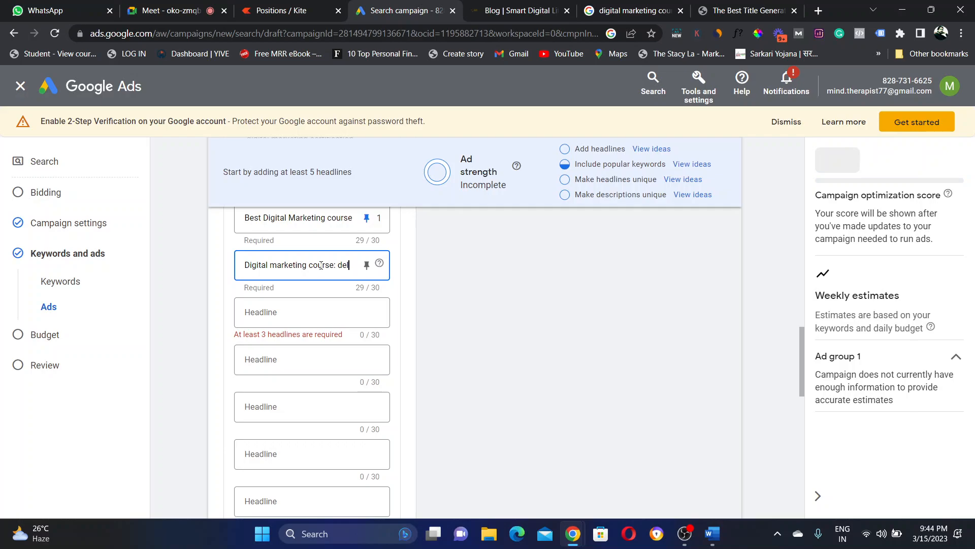
text(h)
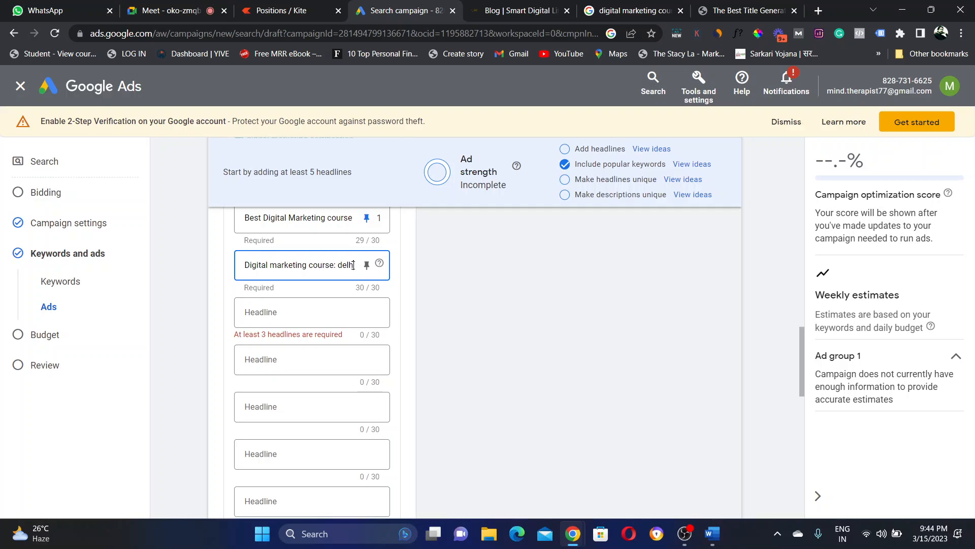
click(511, 302)
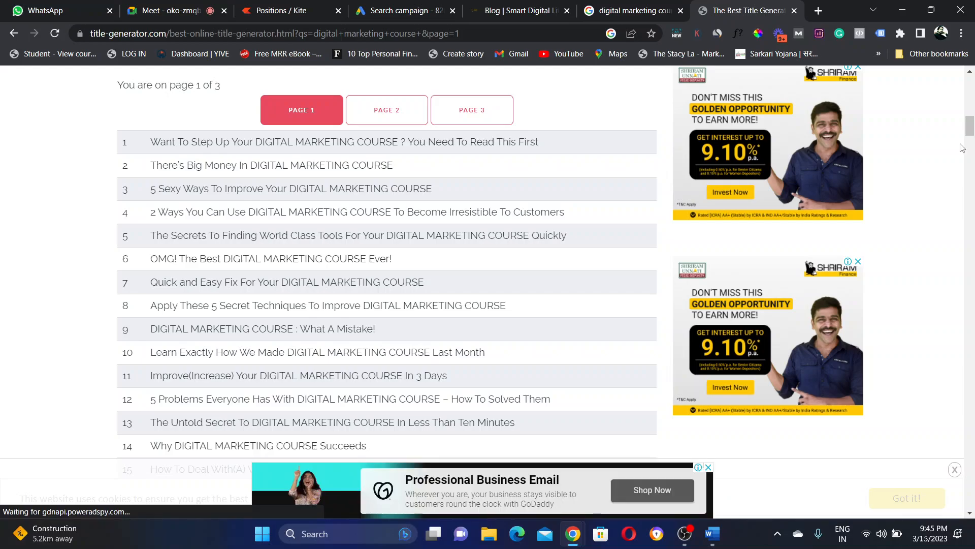
Step: Scroll further down the generated title list, then return to the Google Ads tab
scroll(967, 142, down, 4)
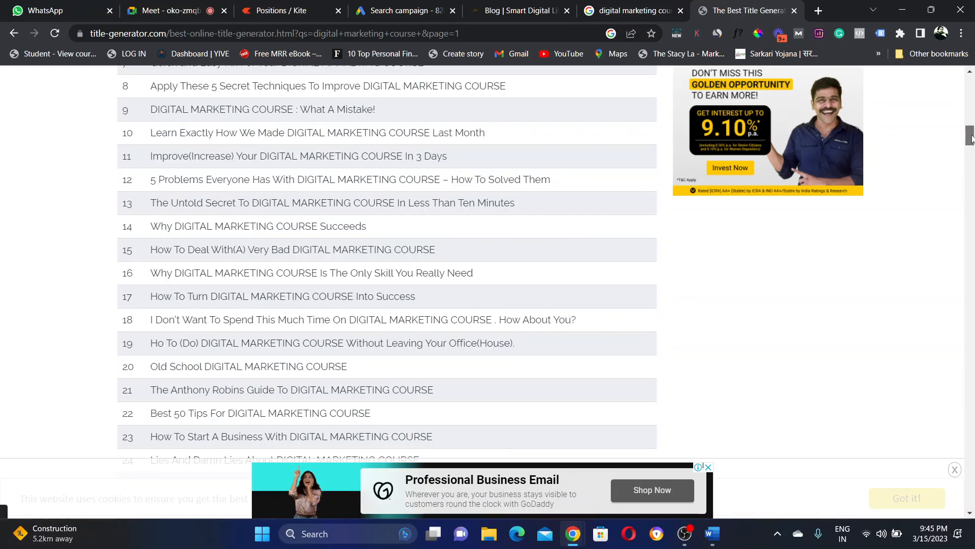
drag(971, 137, 970, 144)
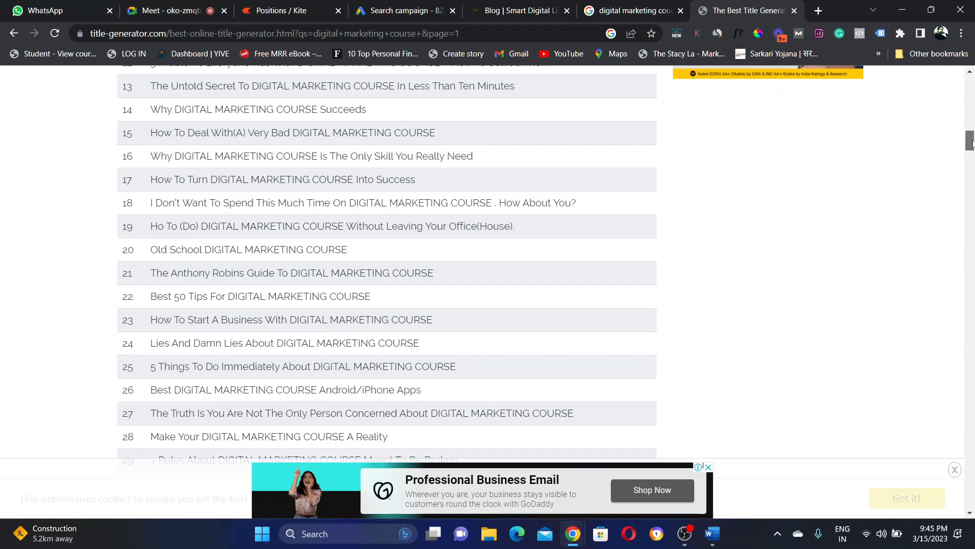
key(ctrl+4)
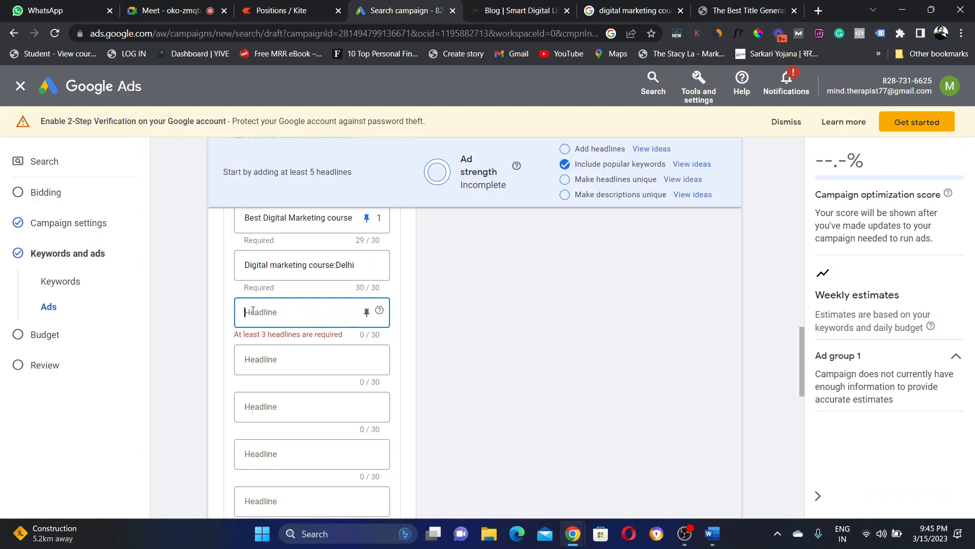
Step: Enter 'Job ready course' (16/30) as the third headline
text(Job)
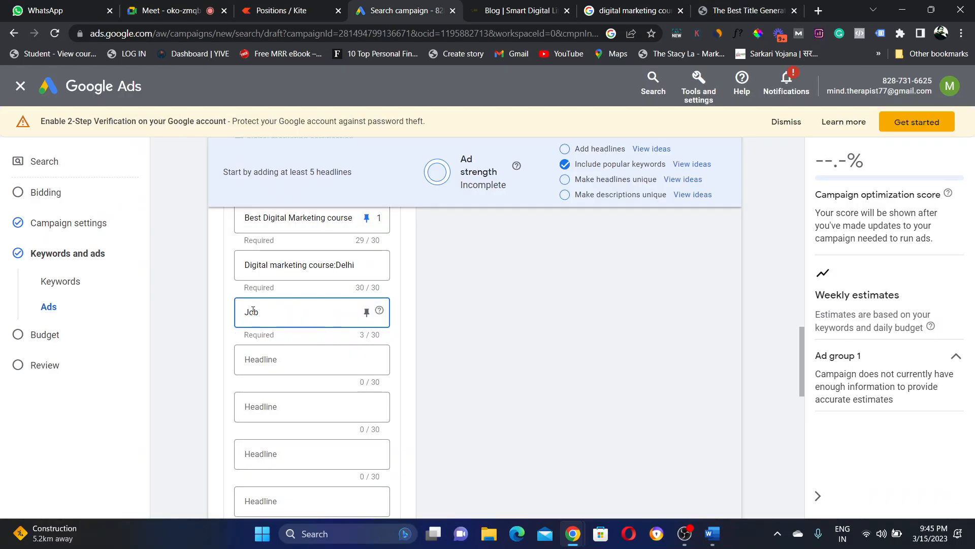
text( ready cpu)
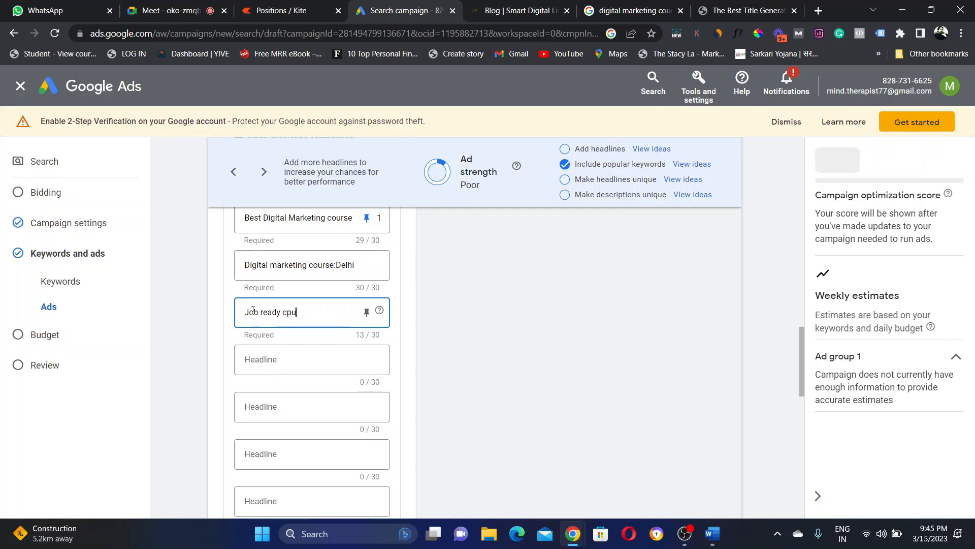
key(BackSpace)
key(BackSpace)
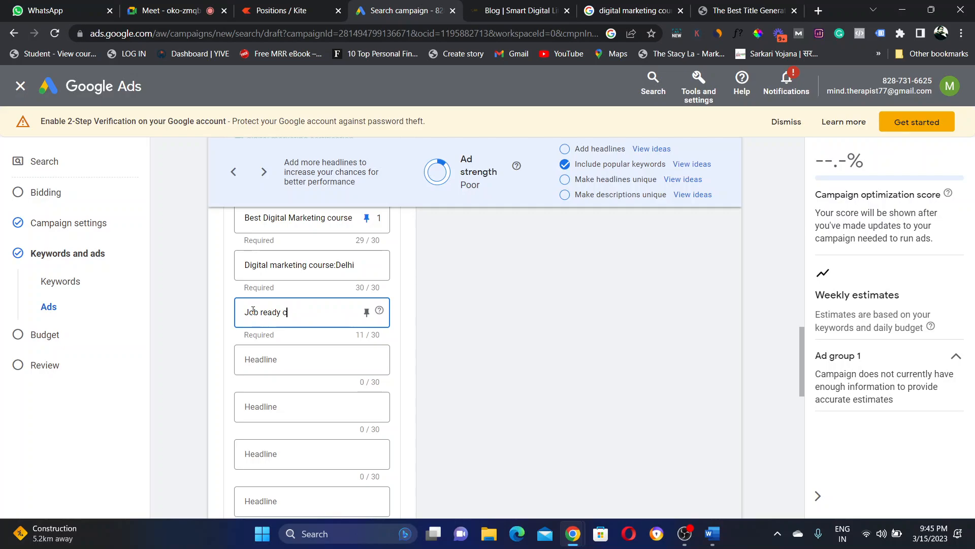
text(ourse)
click(259, 334)
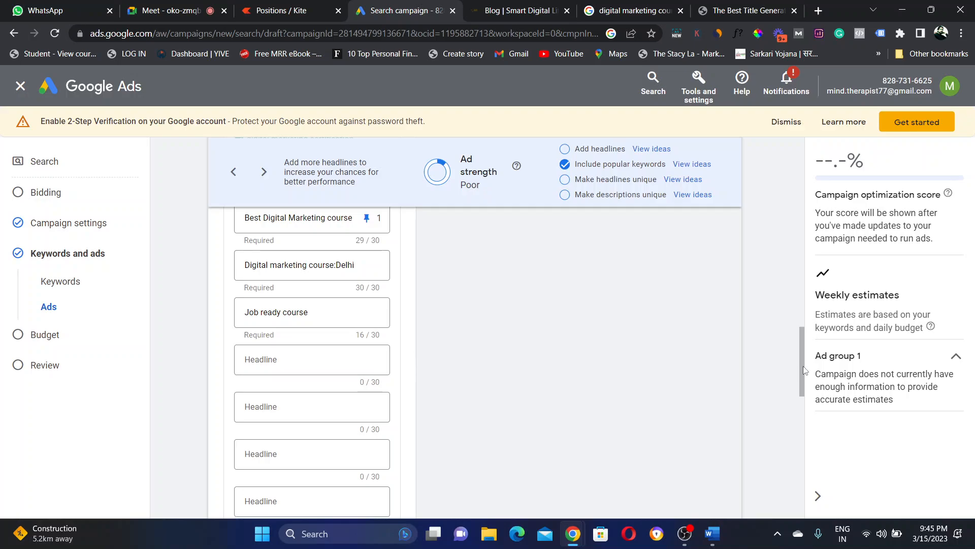
drag(804, 370, 807, 290)
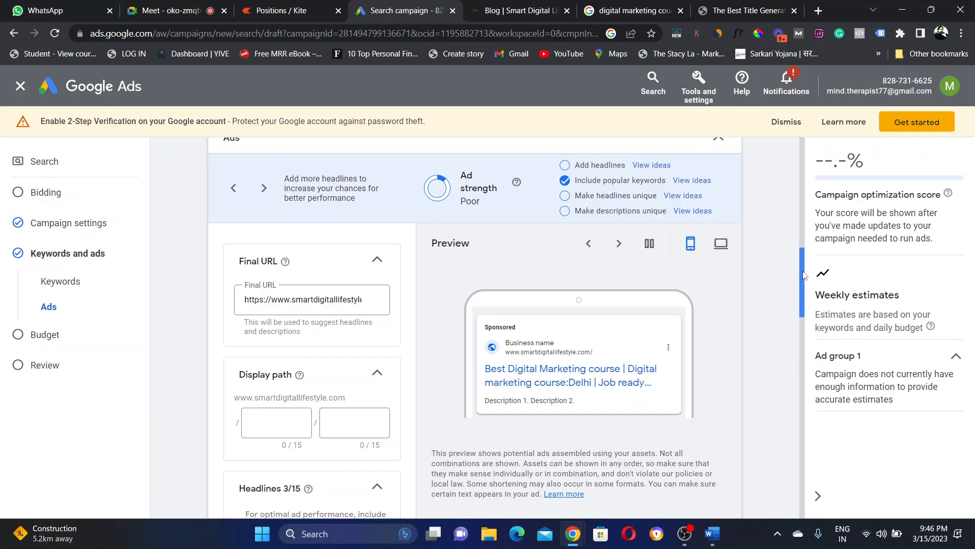
drag(802, 275, 798, 338)
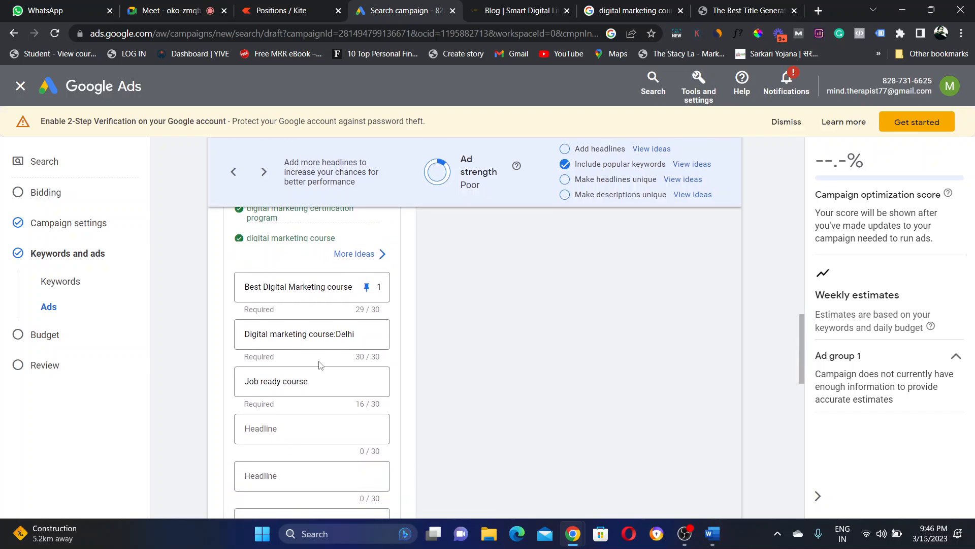
Step: Pin headline 2 to position 2 and headline 3 to position 3
click(367, 335)
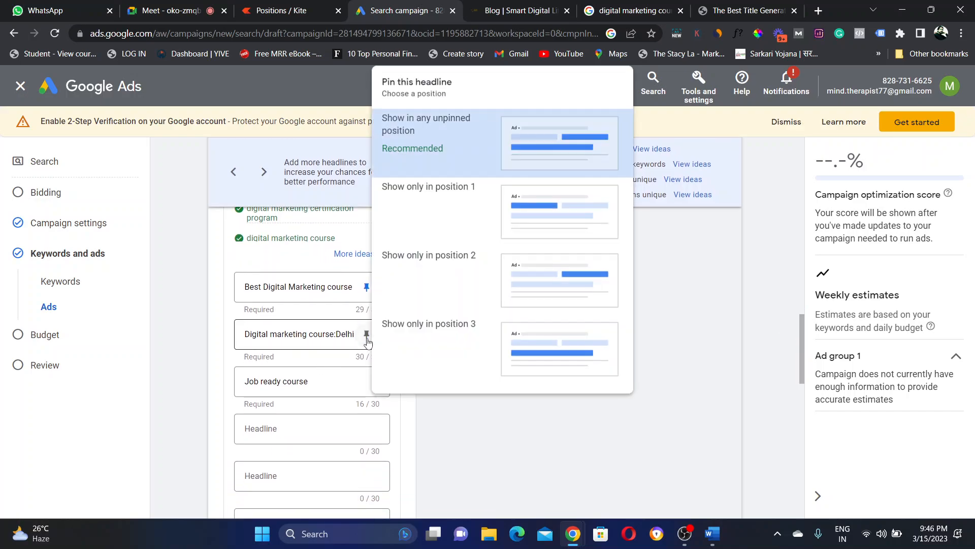
click(560, 282)
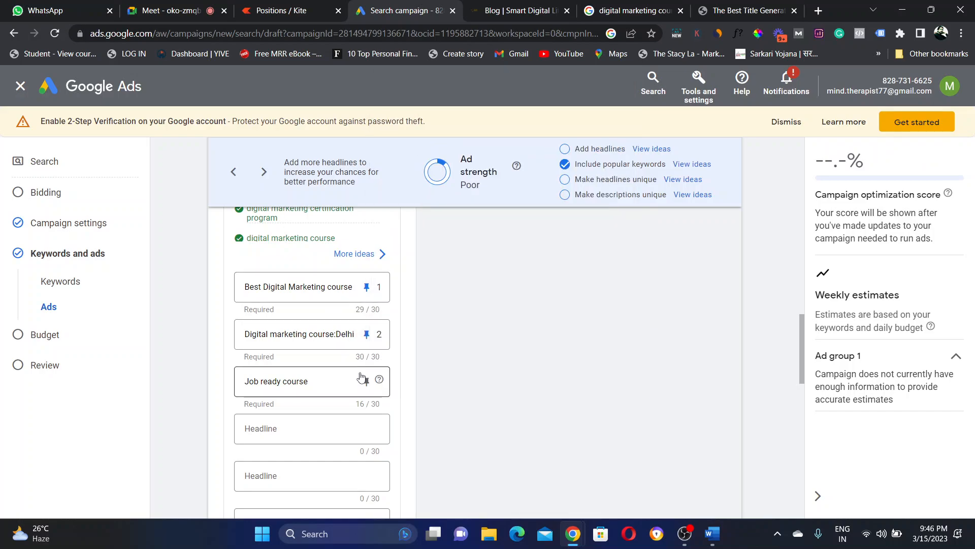
click(366, 382)
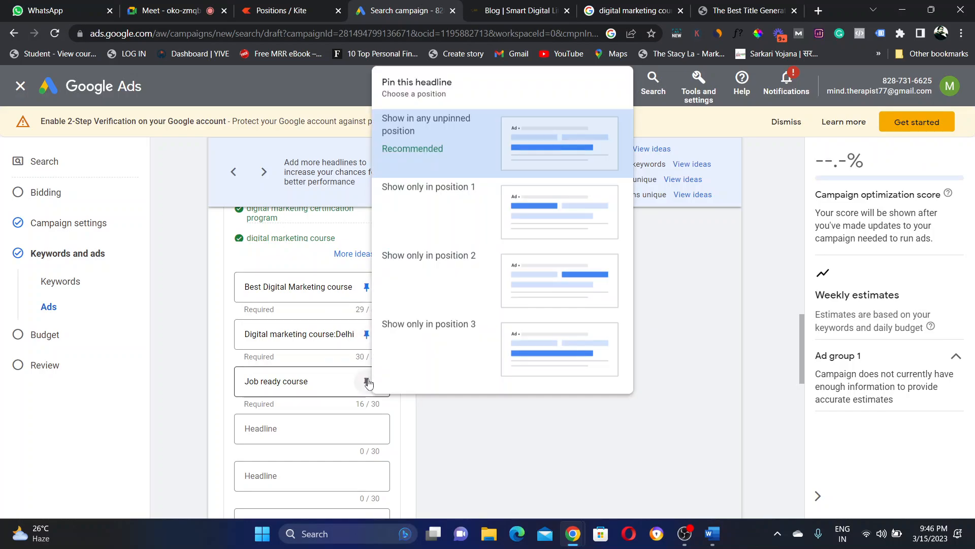
click(537, 346)
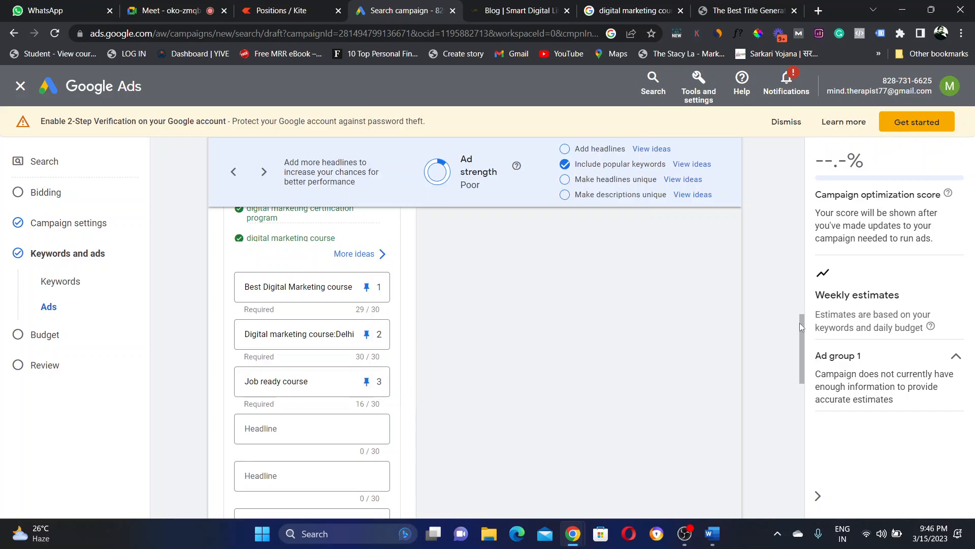
drag(803, 332, 803, 293)
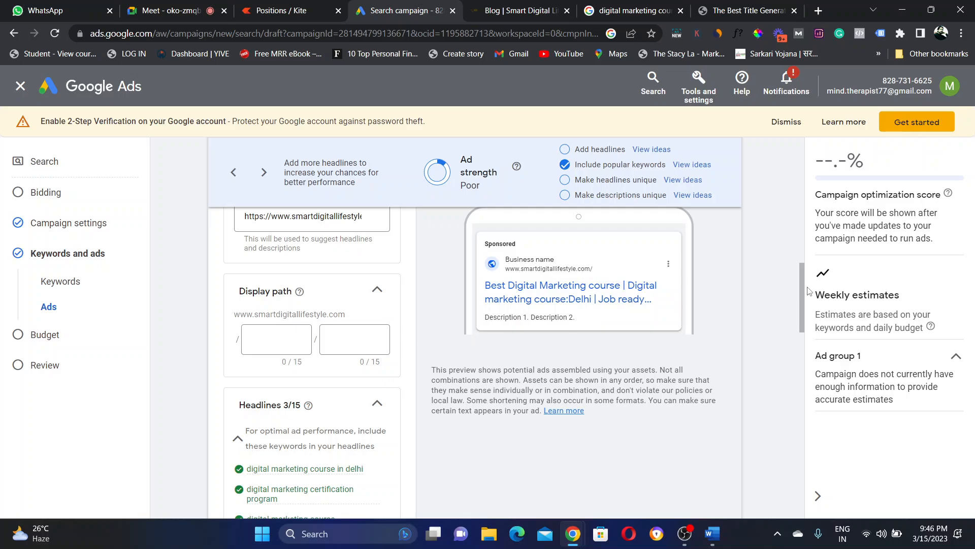
Step: Add two blank headline fields, then move down to the first Description field
drag(802, 292, 803, 358)
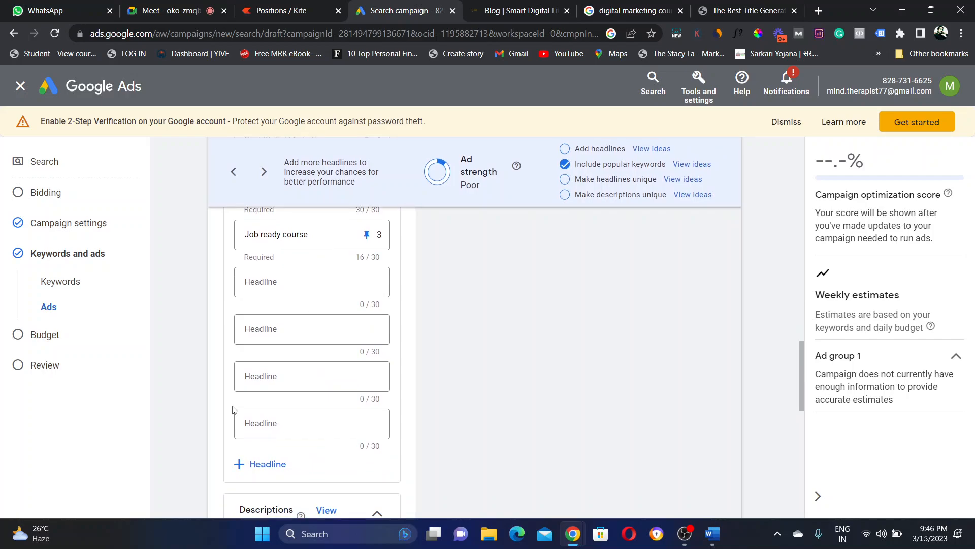
click(255, 470)
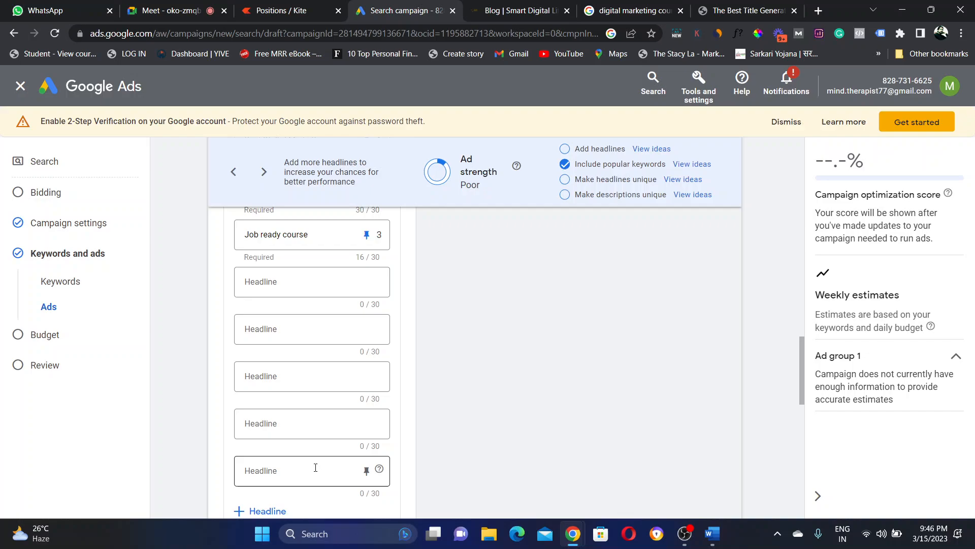
click(258, 512)
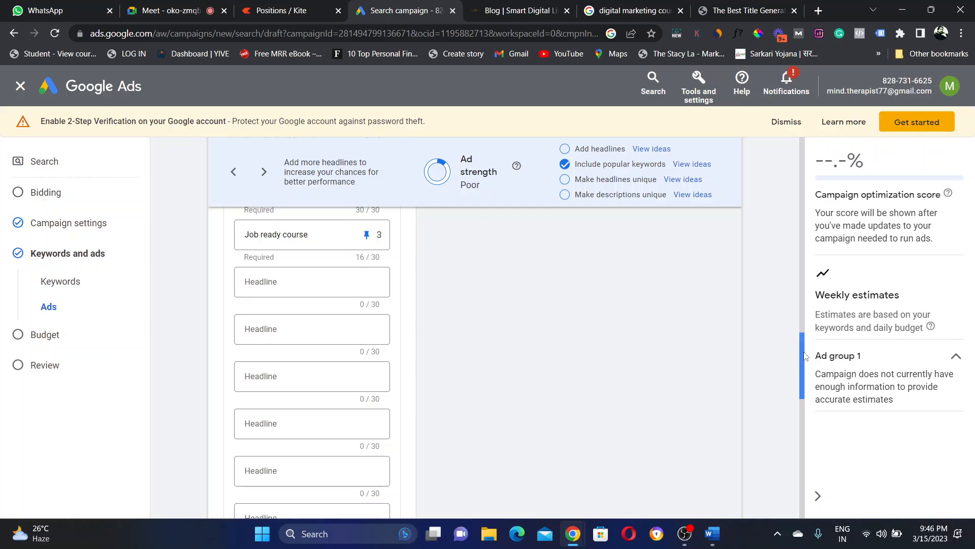
drag(805, 356, 802, 416)
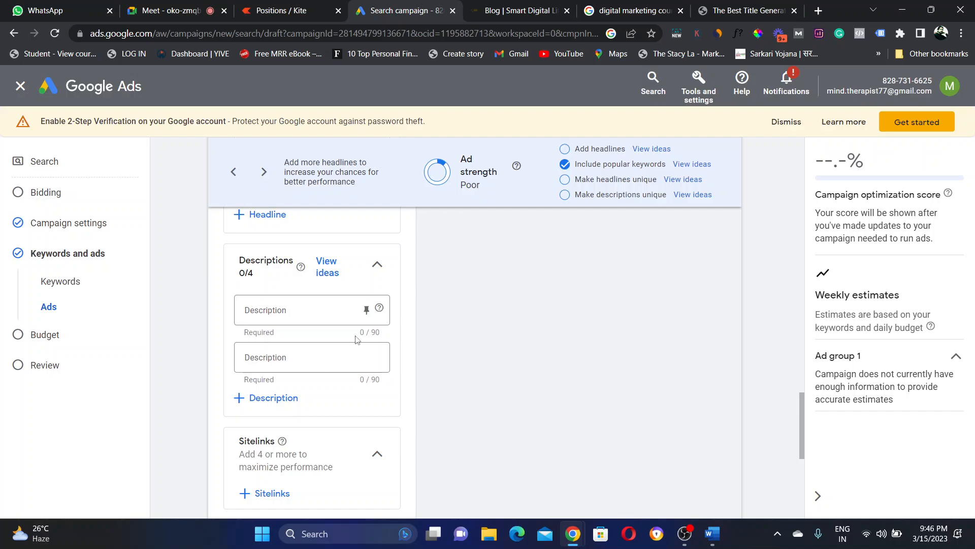
click(358, 318)
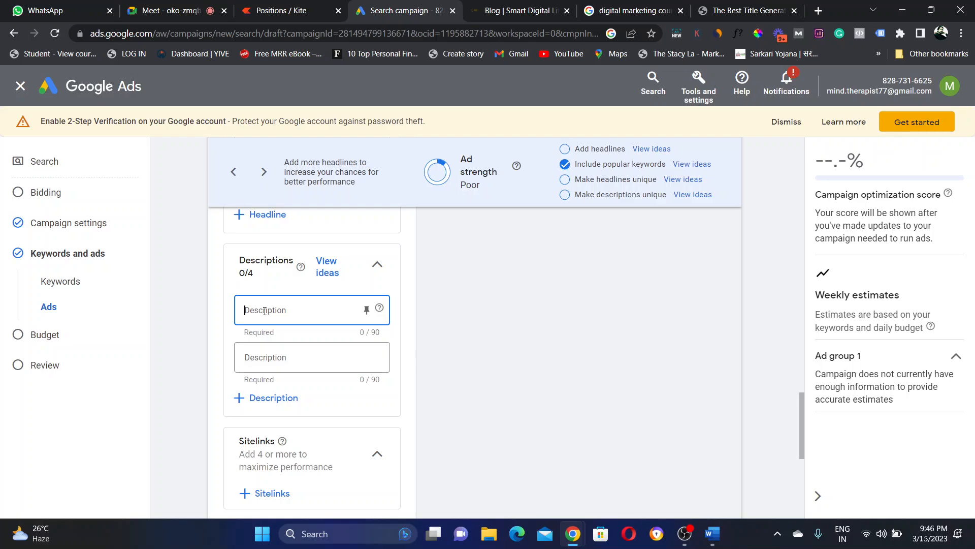
Step: Write description 1: 'Want to start your career in digital marketing? Learn from IIM alumni and be Job ready'
text(Want t)
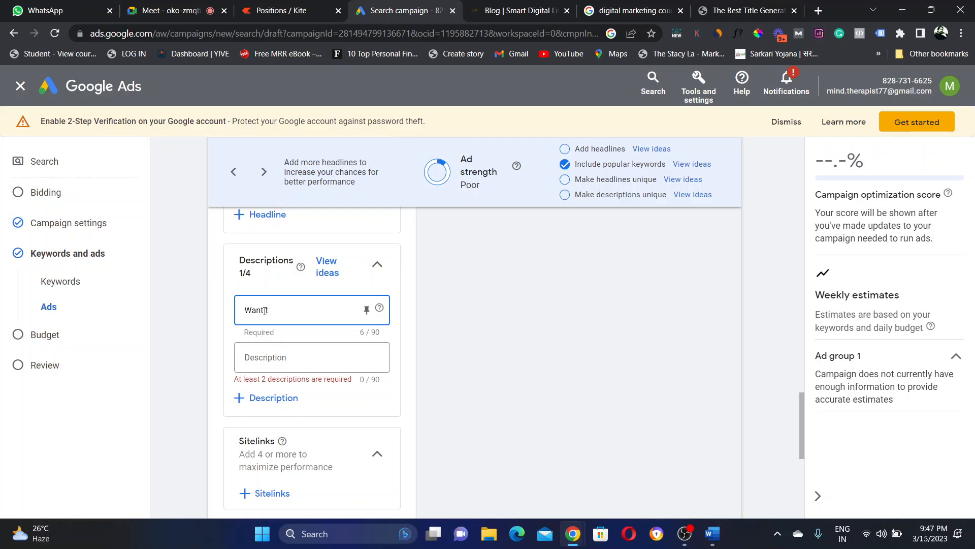
text(o start your)
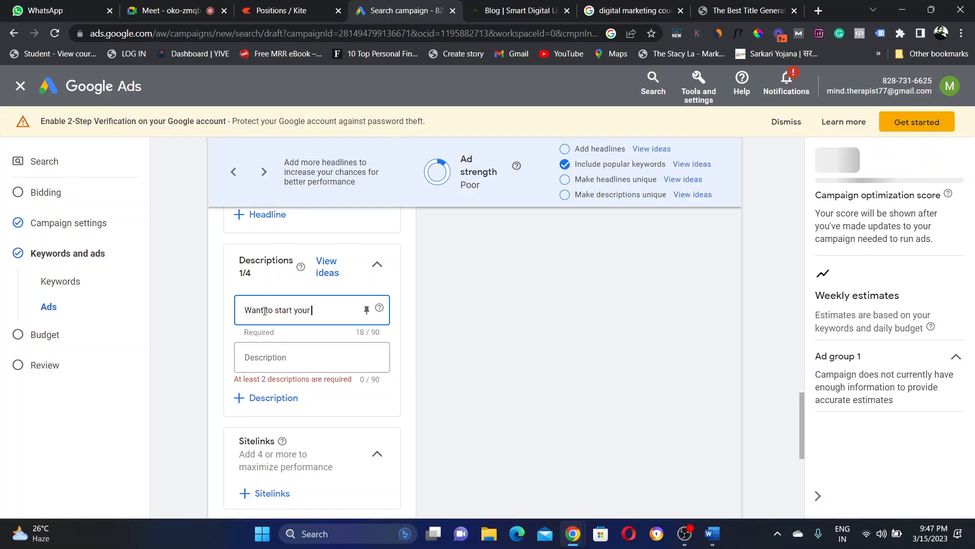
text( career)
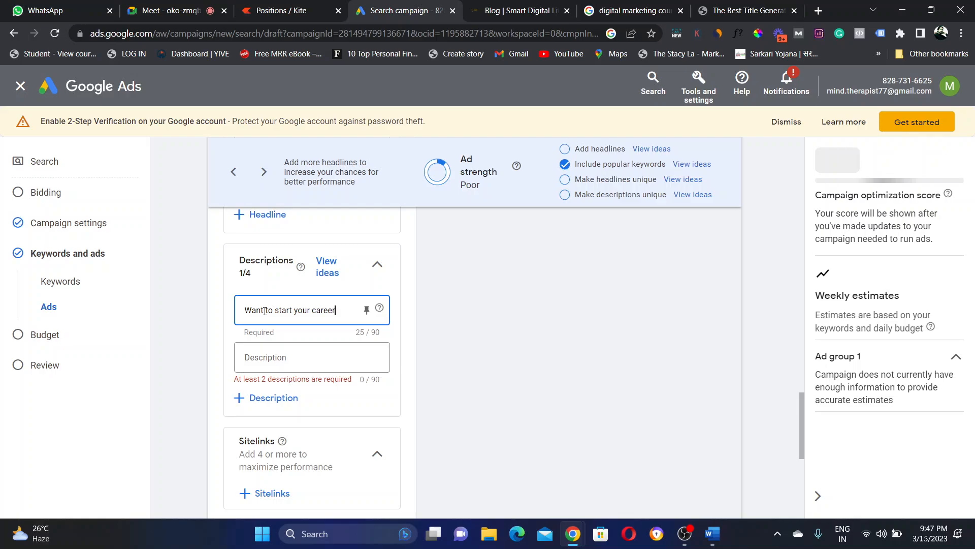
text( in digital)
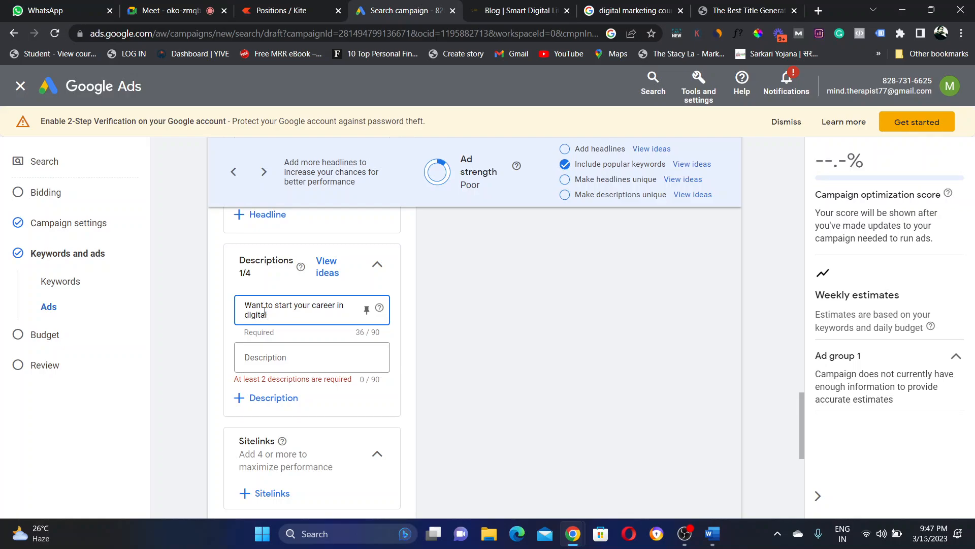
text( marketing?)
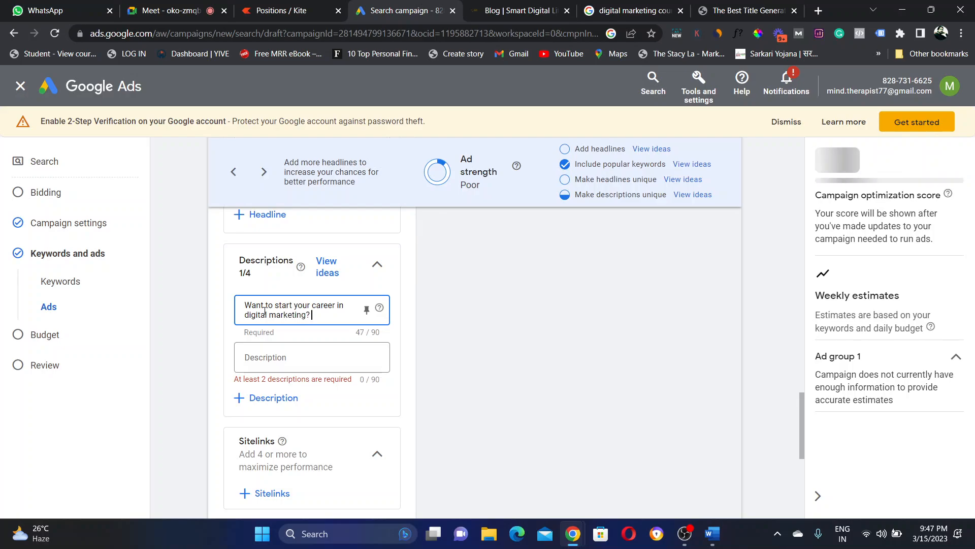
text( Learn)
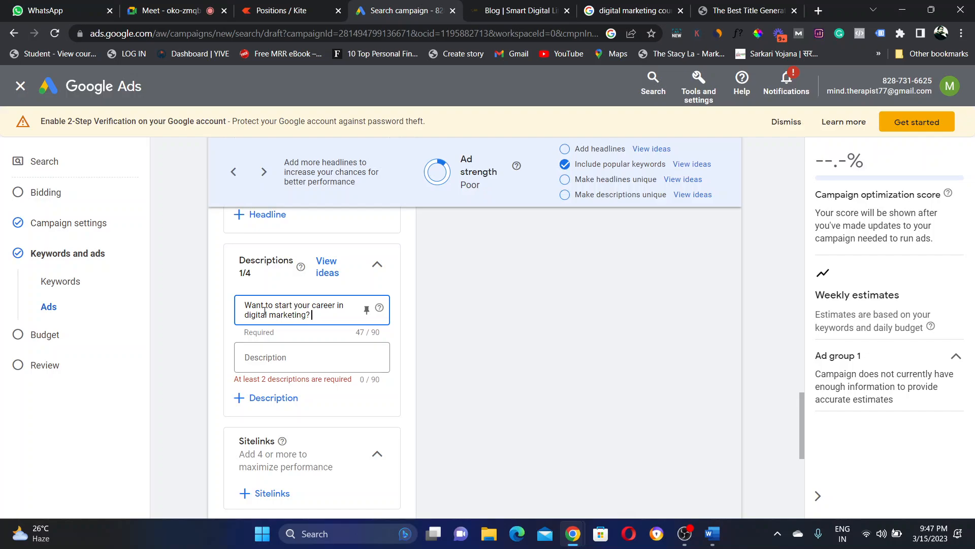
text( from IIM)
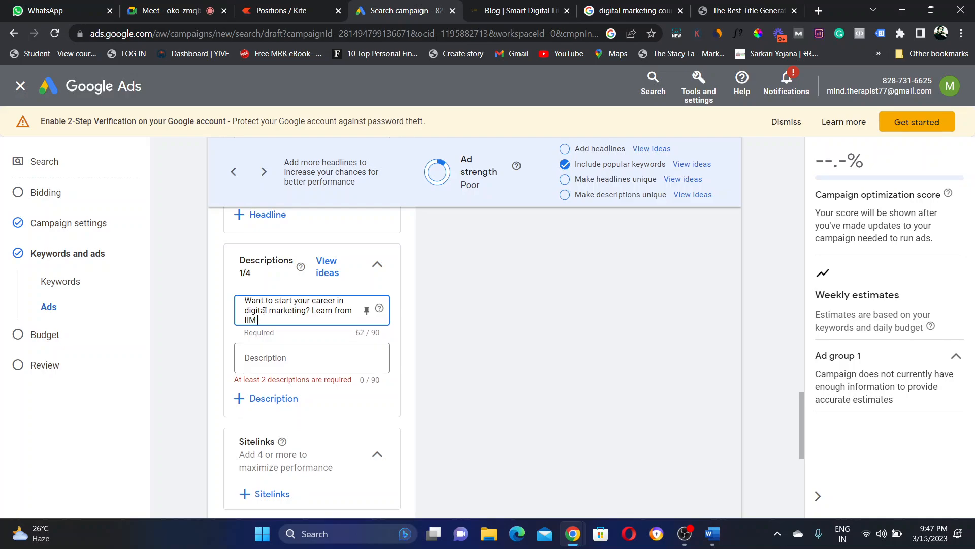
text( alum)
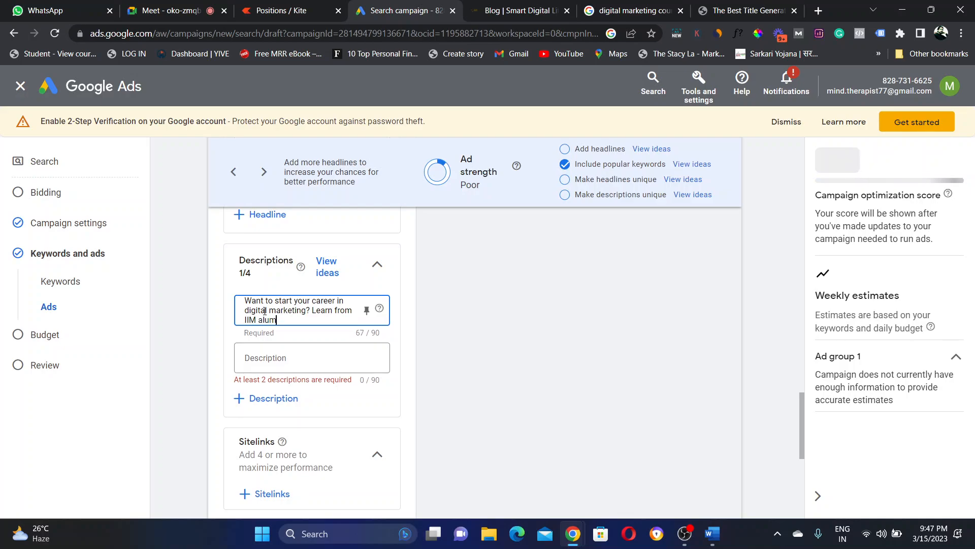
text(ni)
click(462, 352)
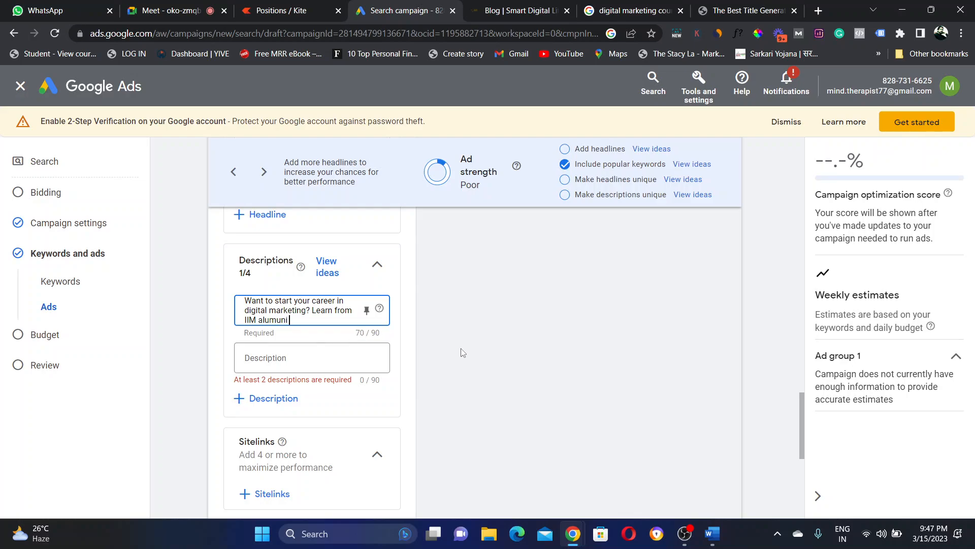
click(311, 321)
text(and be Jib re)
key(BackSpace)
key(BackSpace)
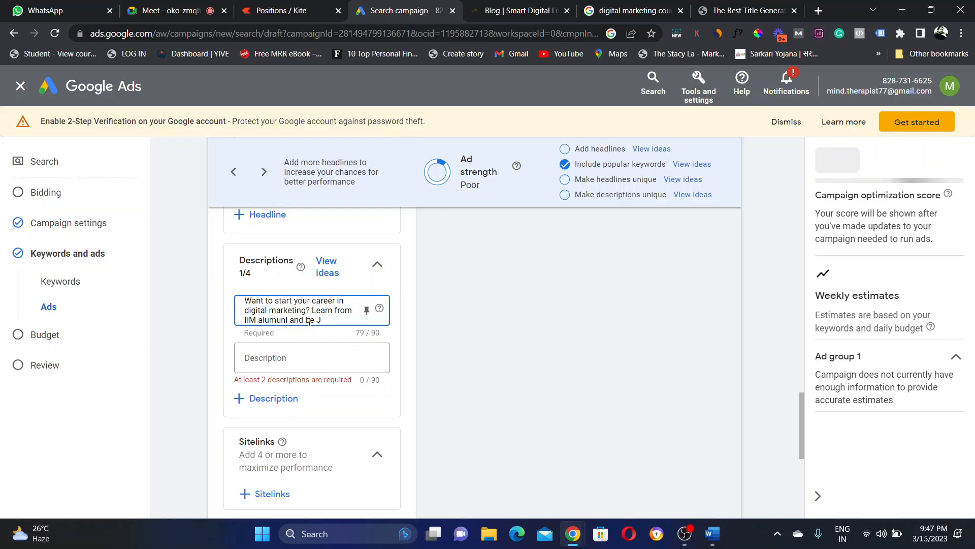
text(ob ready)
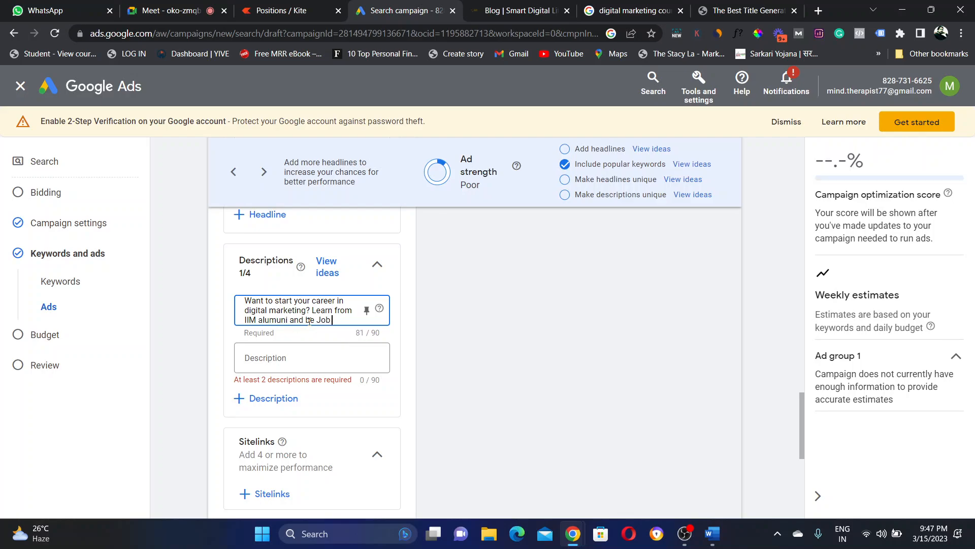
click(425, 338)
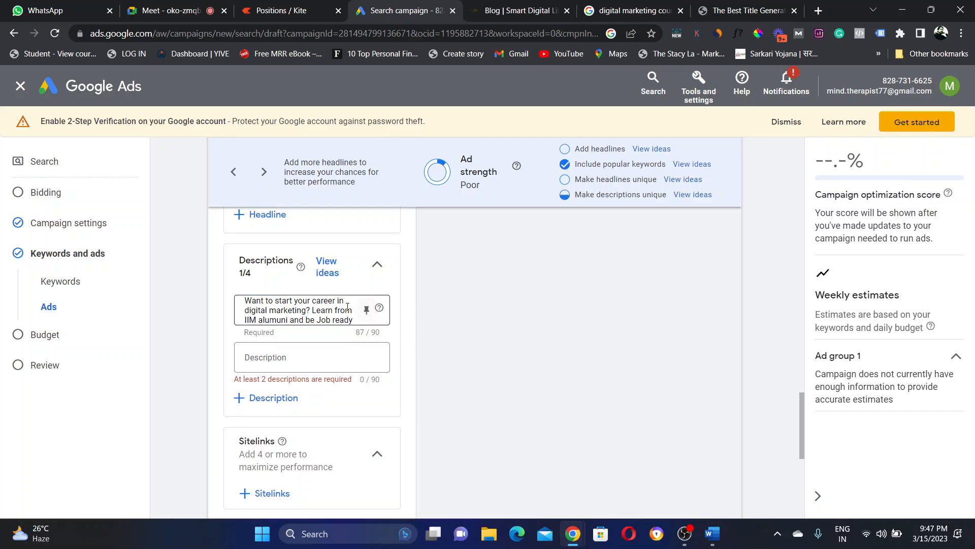
Step: Pin description 1 to position 1 and move into the second Description field
click(367, 311)
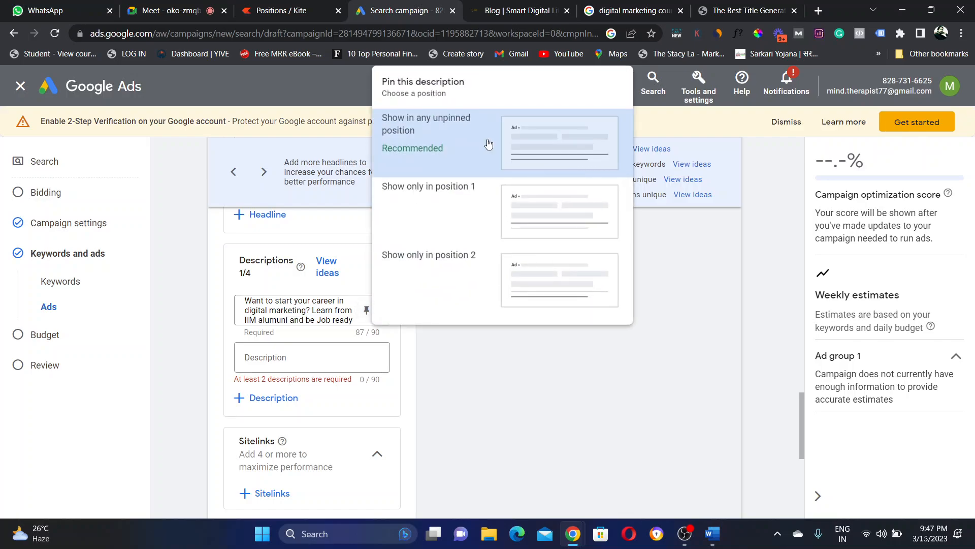
click(563, 204)
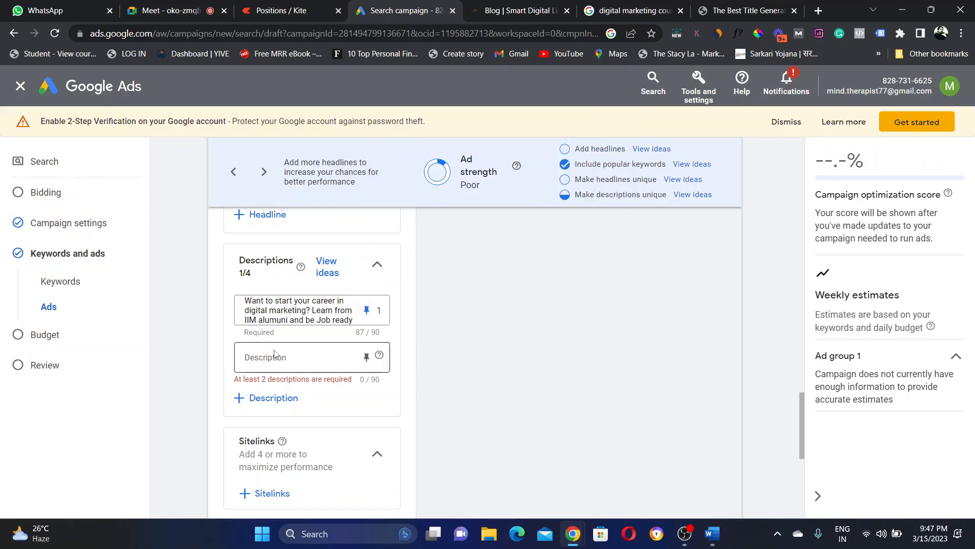
click(256, 360)
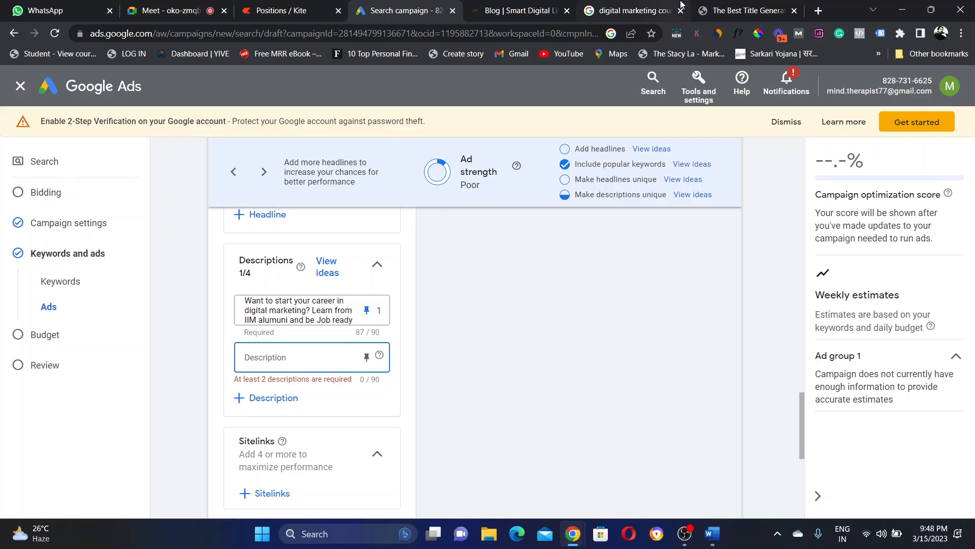
click(604, 4)
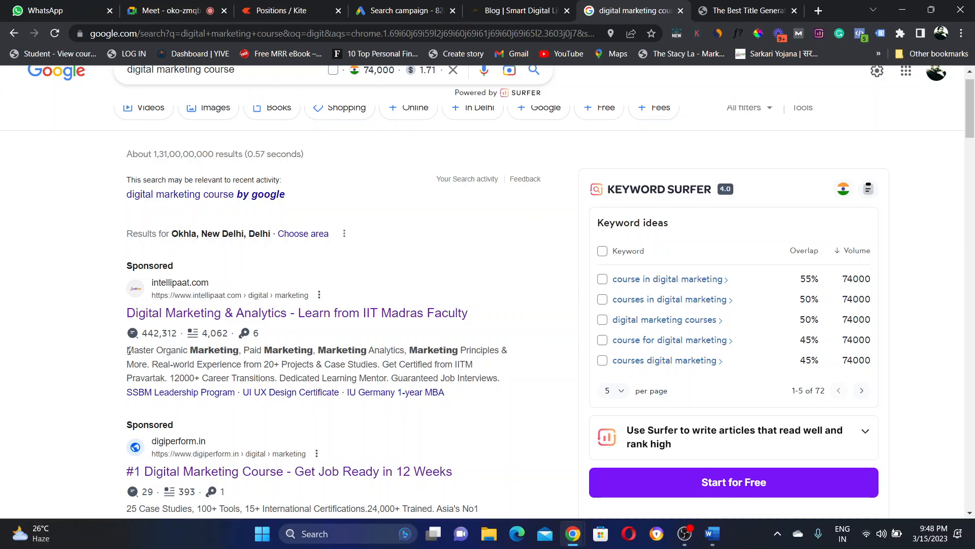
drag(235, 346, 126, 349)
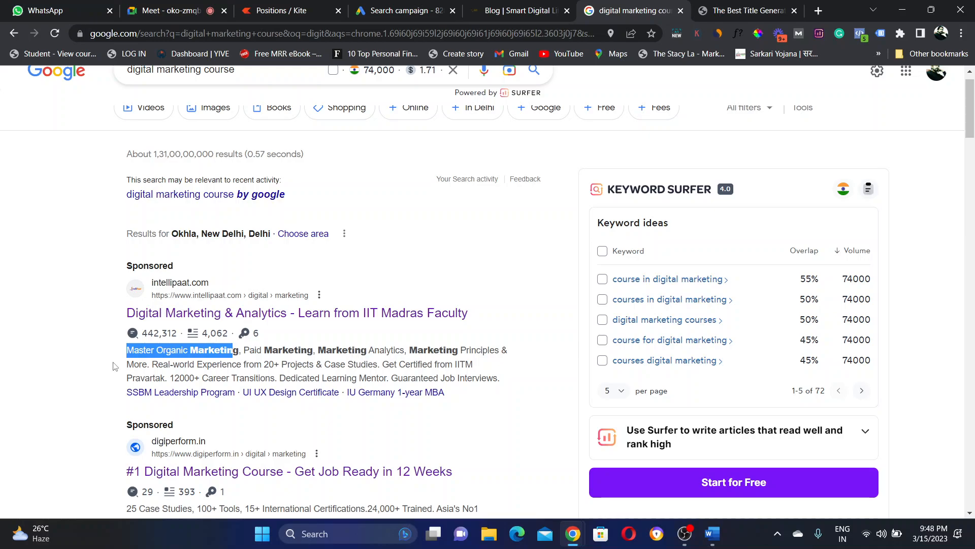
click(164, 367)
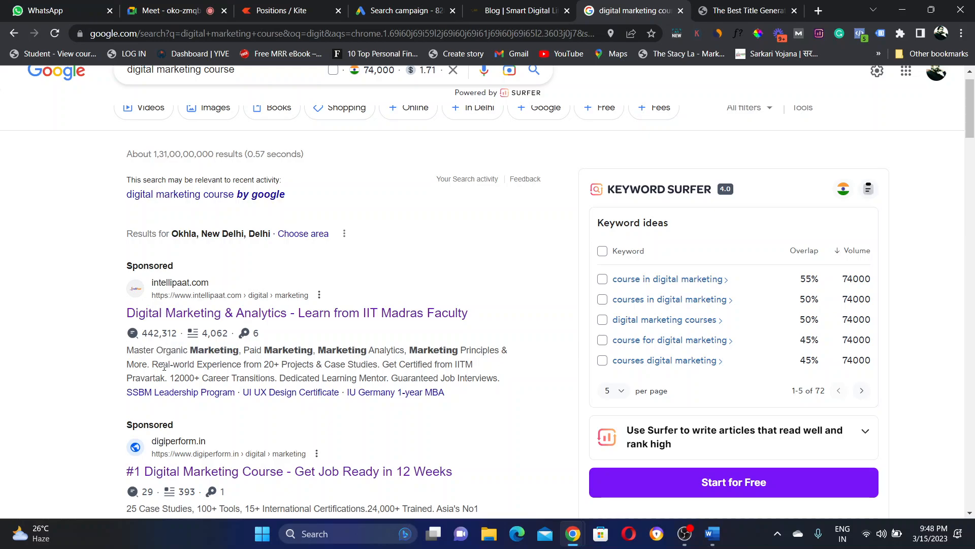
drag(165, 367, 375, 366)
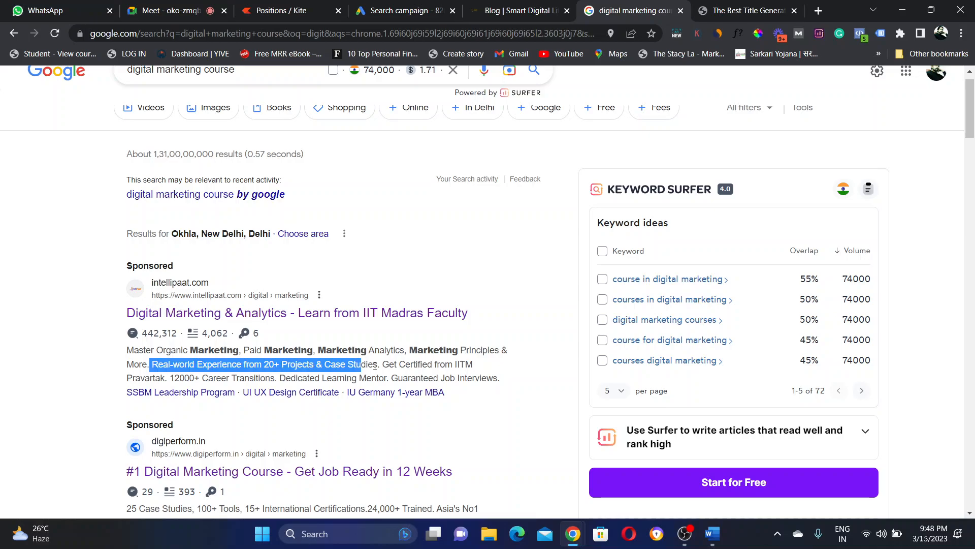
click(375, 365)
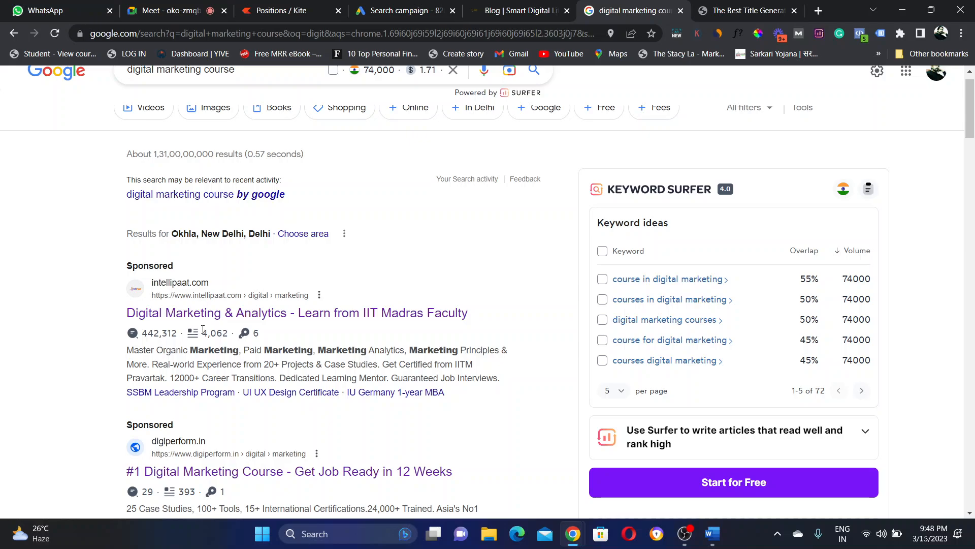
drag(172, 377, 388, 378)
click(287, 377)
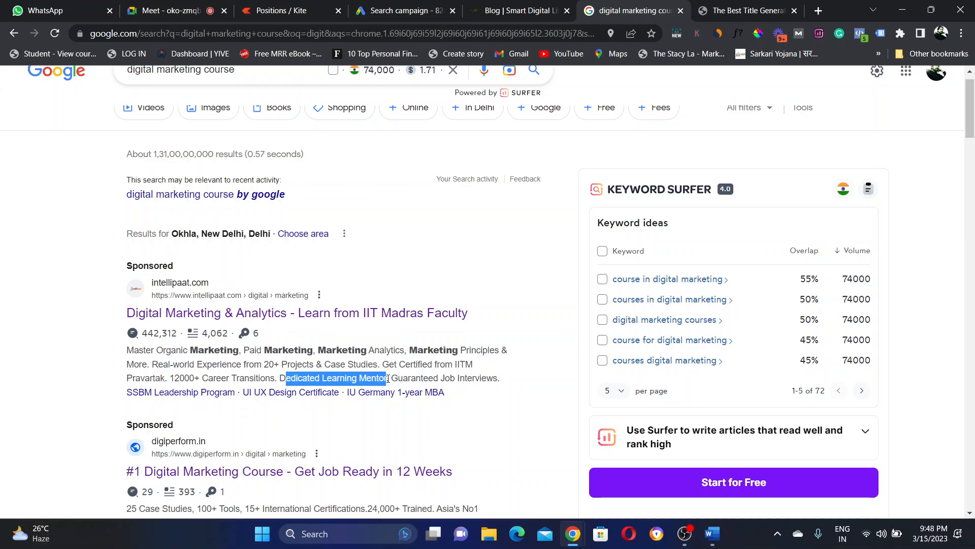
click(499, 376)
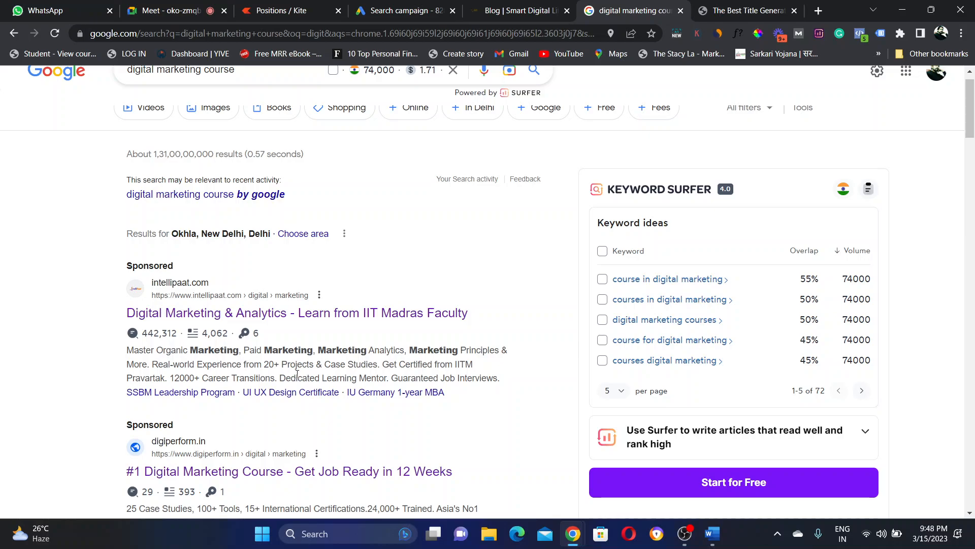
drag(313, 367, 127, 350)
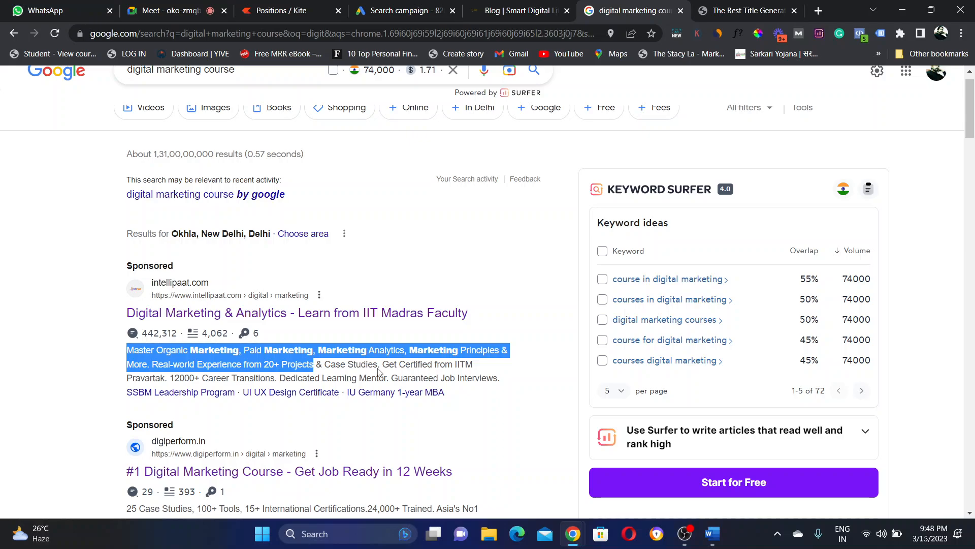
click(497, 378)
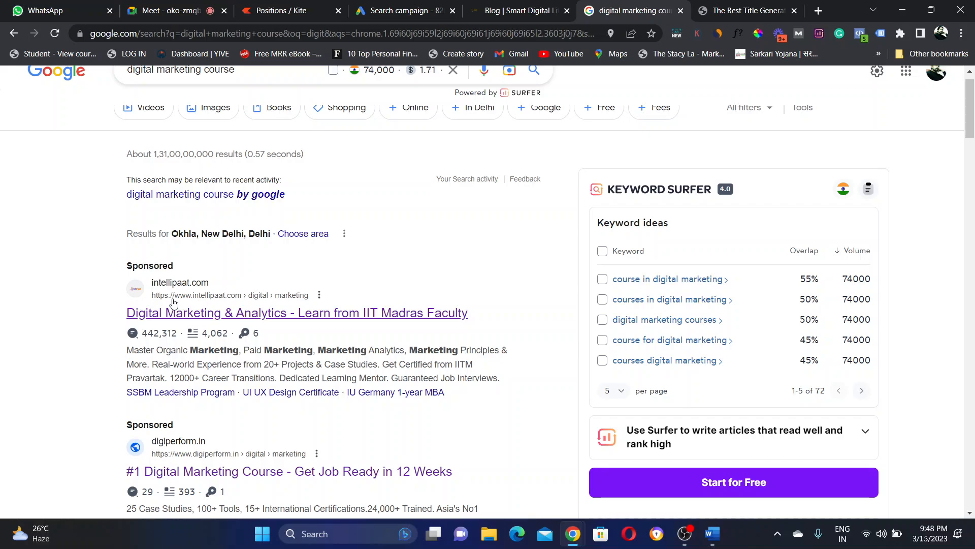
drag(264, 364, 378, 365)
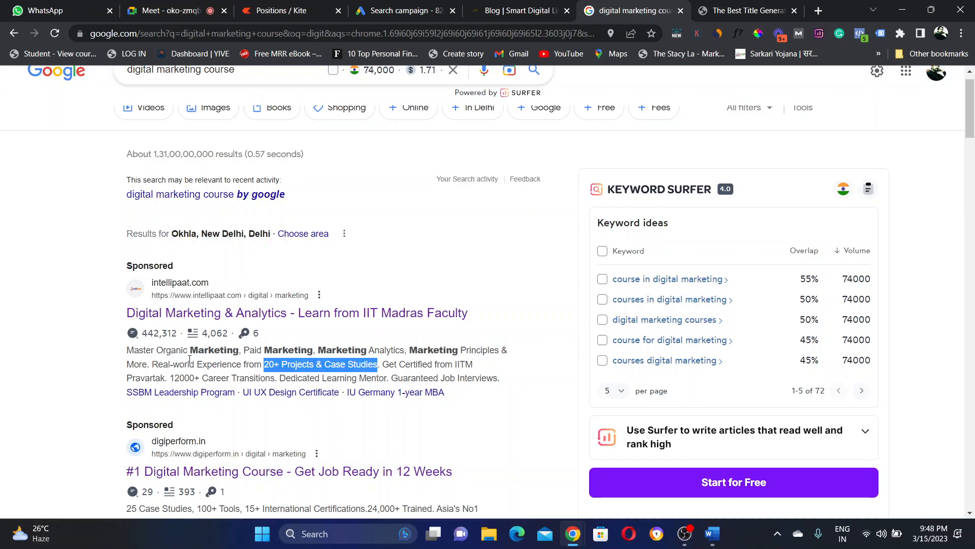
drag(152, 364, 363, 361)
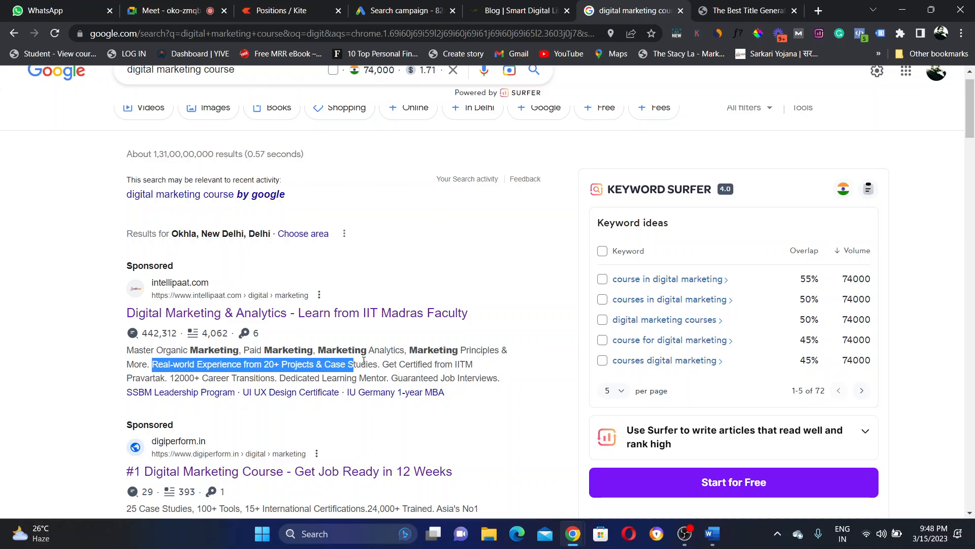
drag(364, 361, 390, 361)
drag(169, 378, 382, 382)
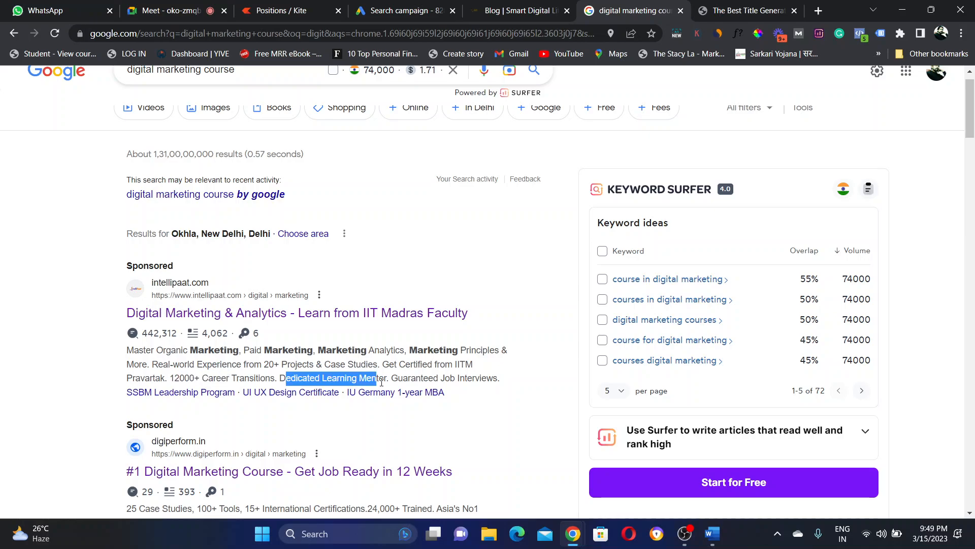
click(283, 376)
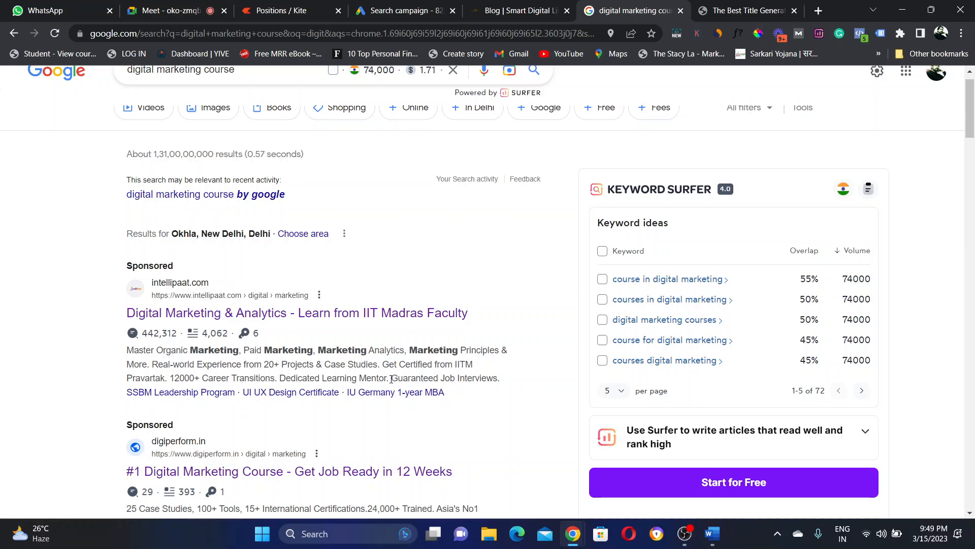
drag(392, 378, 499, 378)
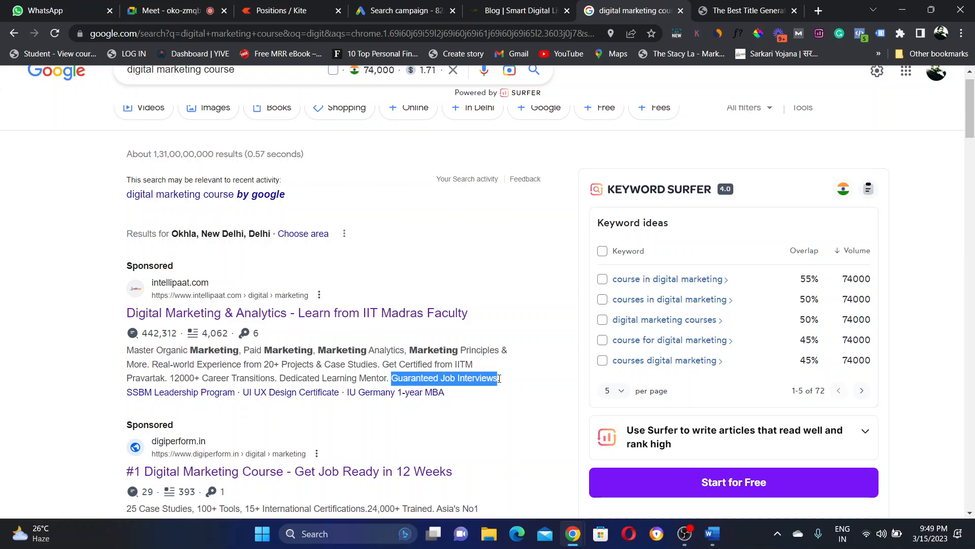
key(ctrl+4)
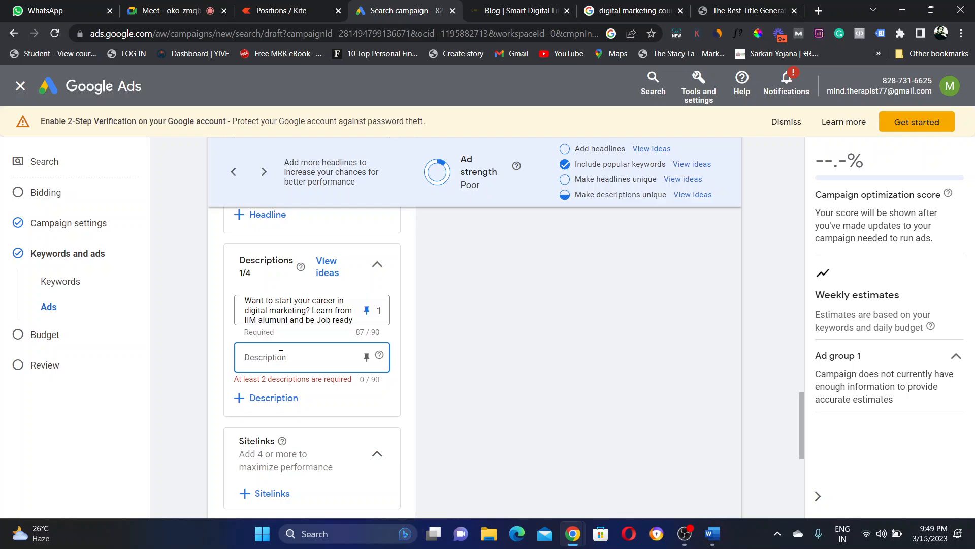
Step: Correct Description 2 to end 'learn digital marketing practically.' and pin it to position 2 only
text(Real)
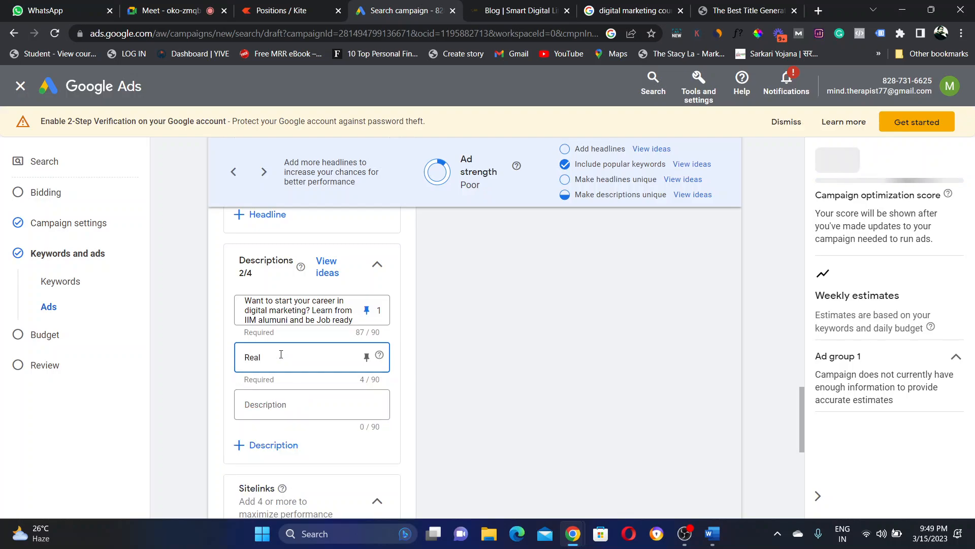
text( projects)
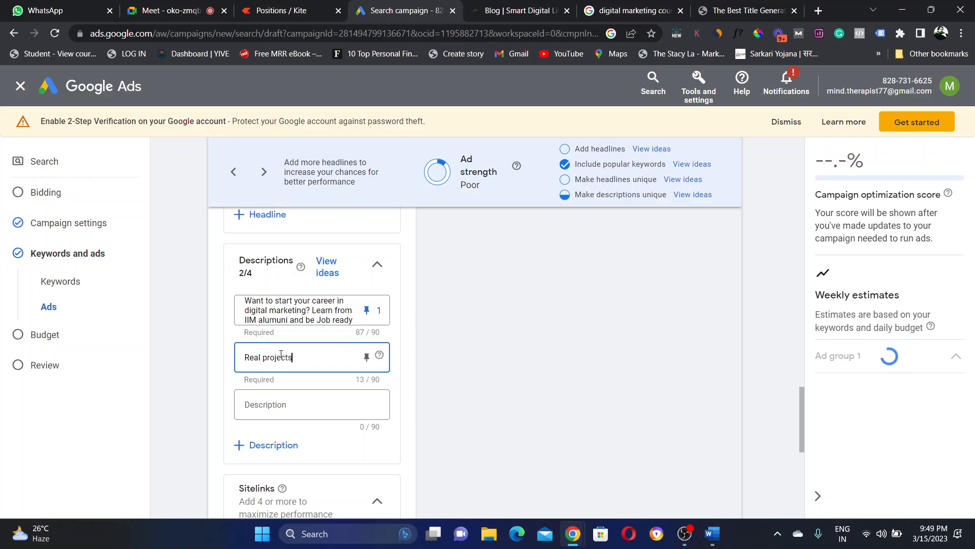
text( and ca)
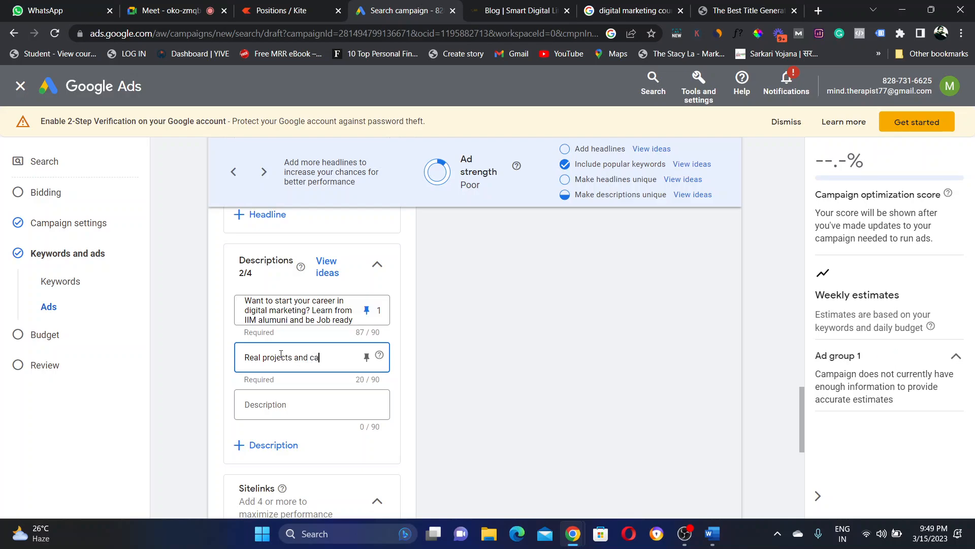
text(se studies )
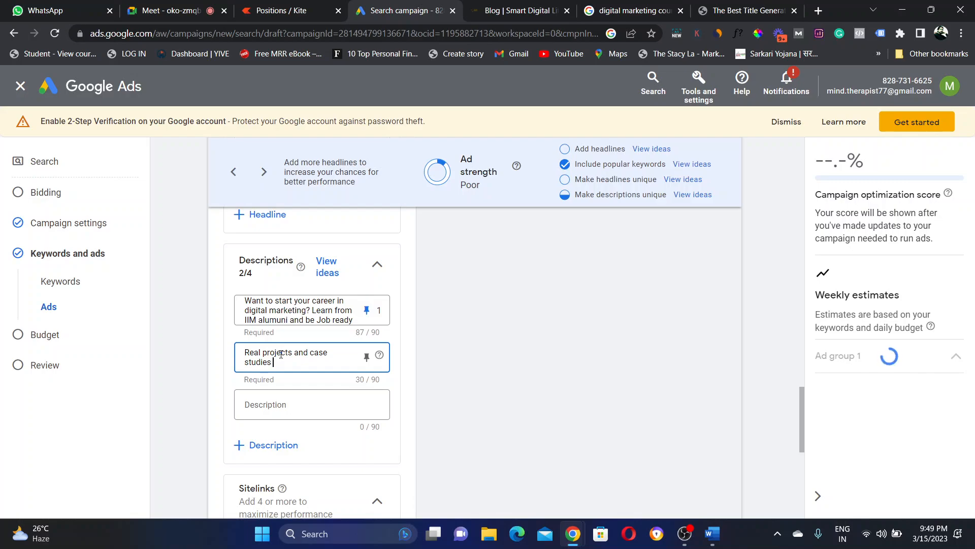
text(to lear)
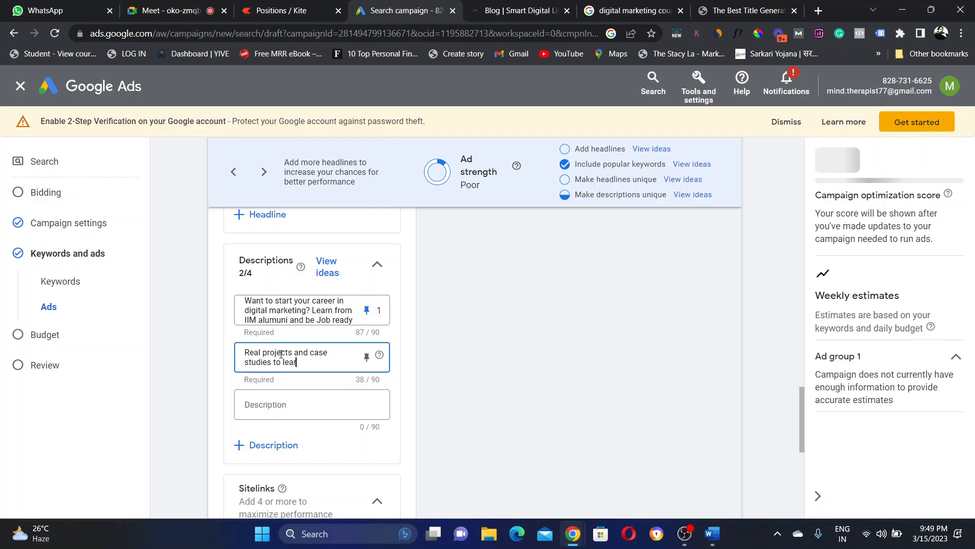
text(n d)
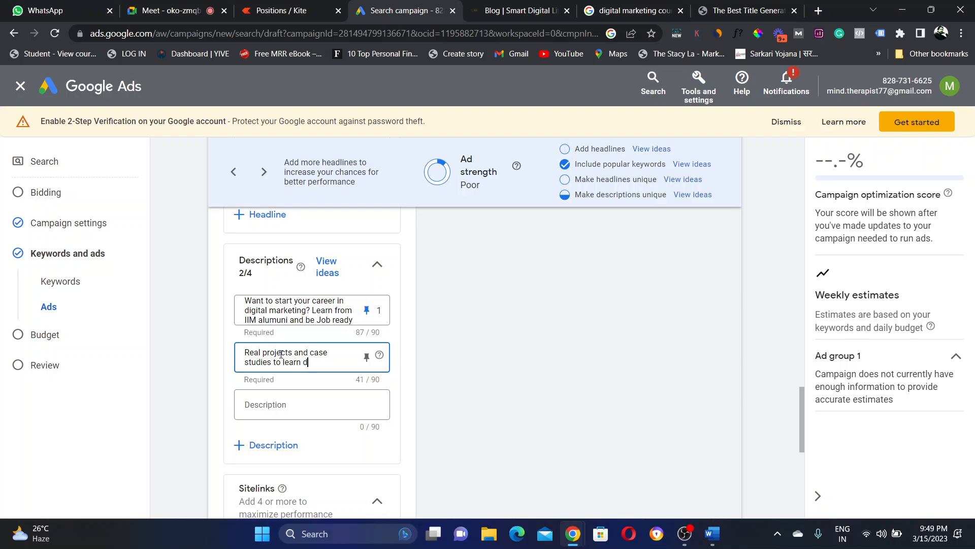
text(igital marketing pr)
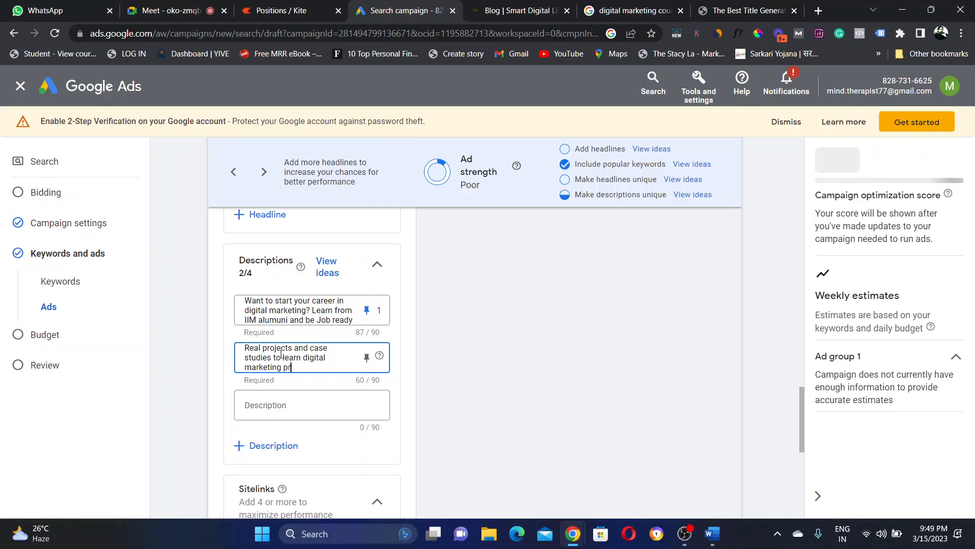
text(cati)
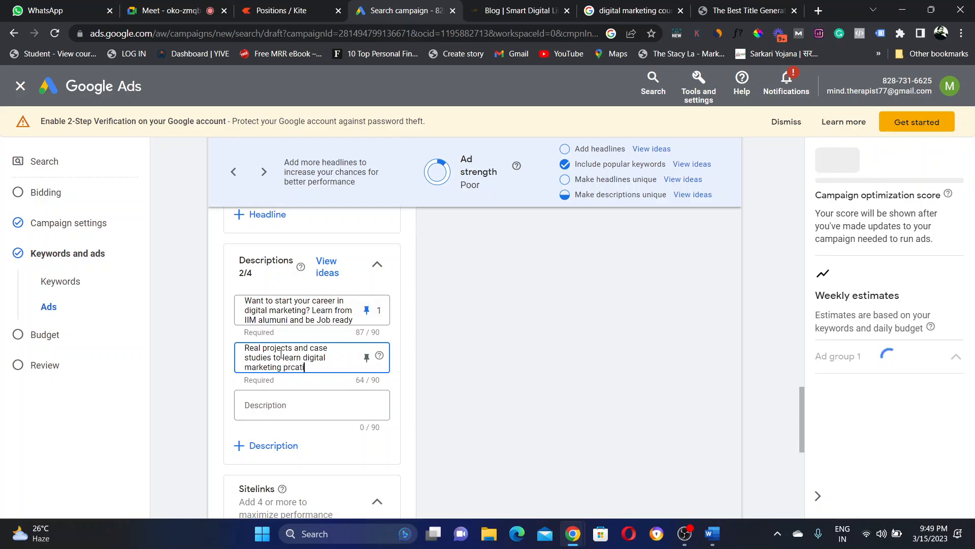
text(cally.)
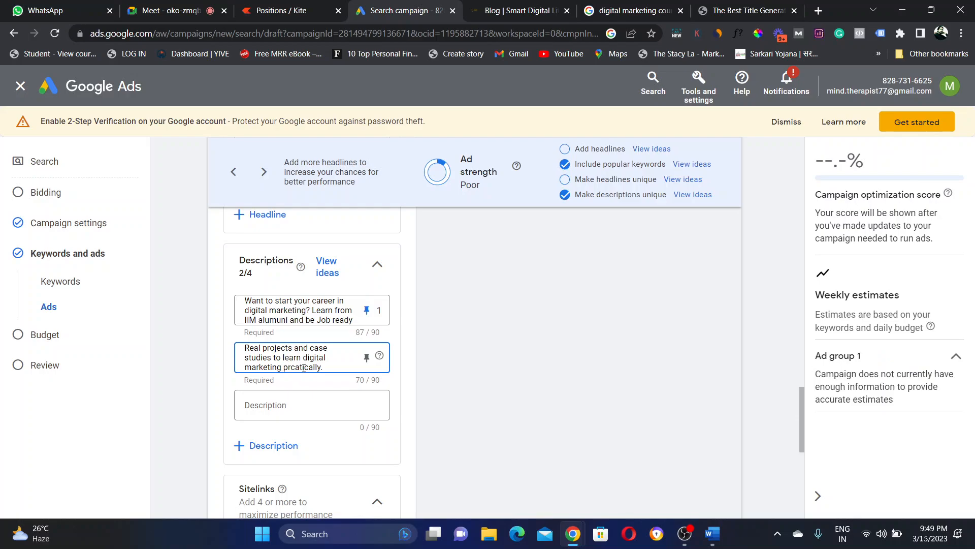
key(BackSpace)
key(BackSpace)
key(BackSpace)
key(BackSpace)
key(BackSpace)
key(BackSpace)
key(BackSpace)
key(BackSpace)
key(BackSpace)
key(BackSpace)
text(actically.)
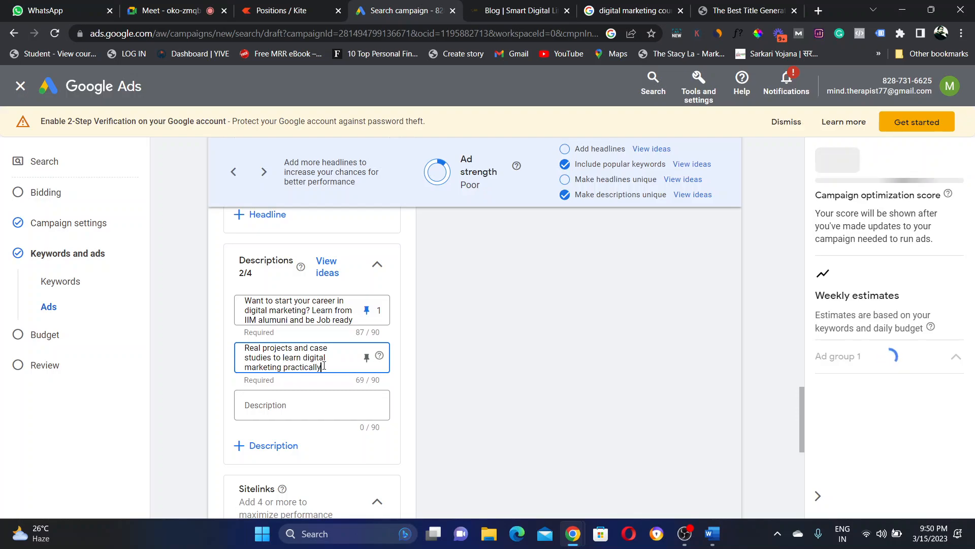
click(367, 358)
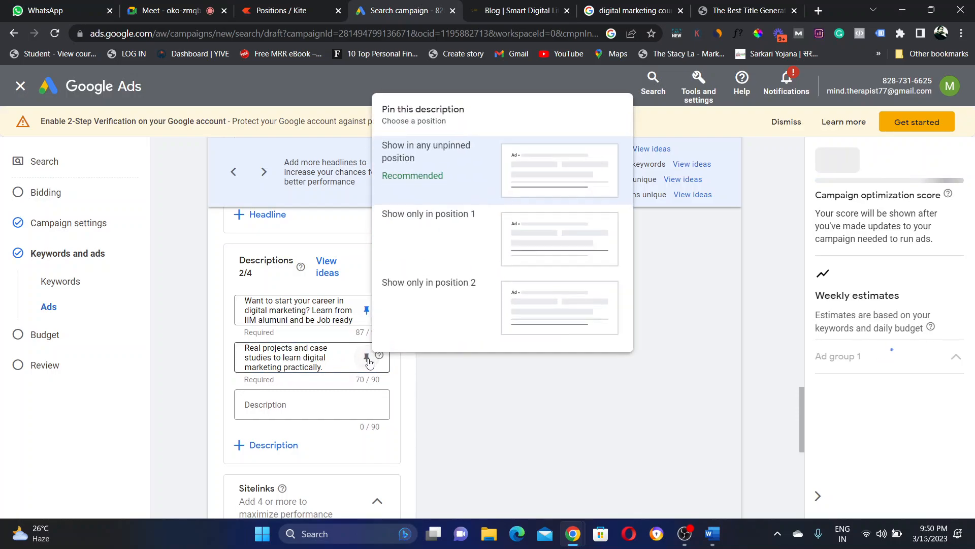
click(542, 302)
click(307, 406)
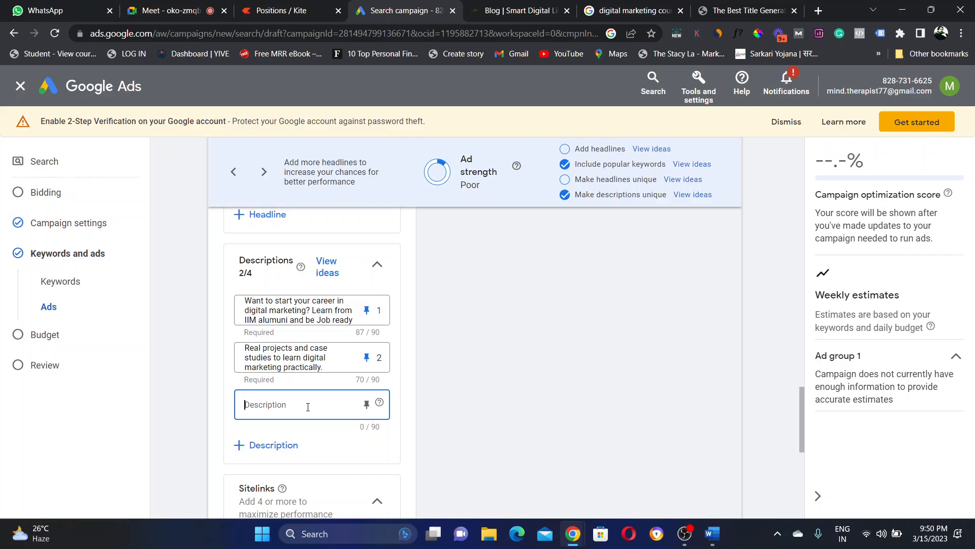
Step: Enter 'Guranteed job' as Description 3 and '20% discount today' as Description 4, leaving both unpinned
text(Gura)
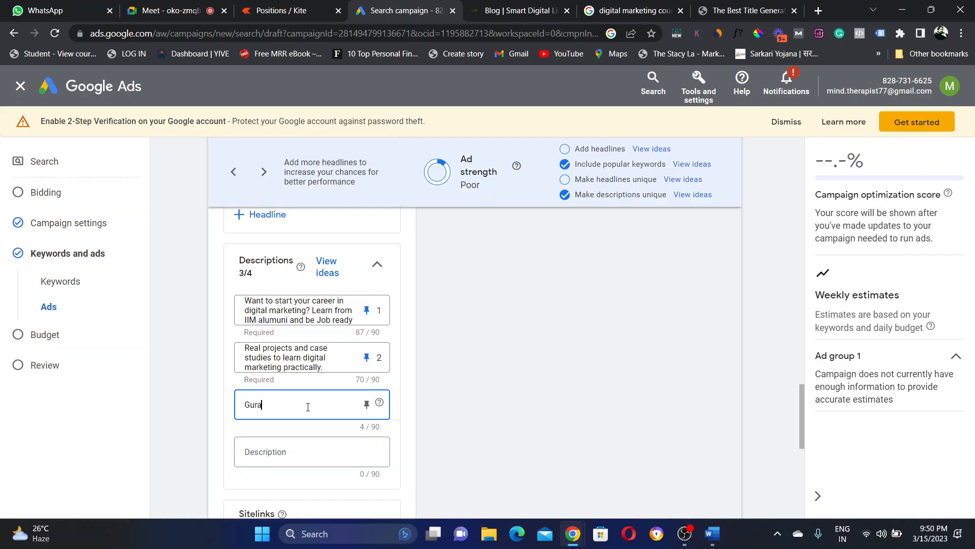
text(nteed job)
click(300, 452)
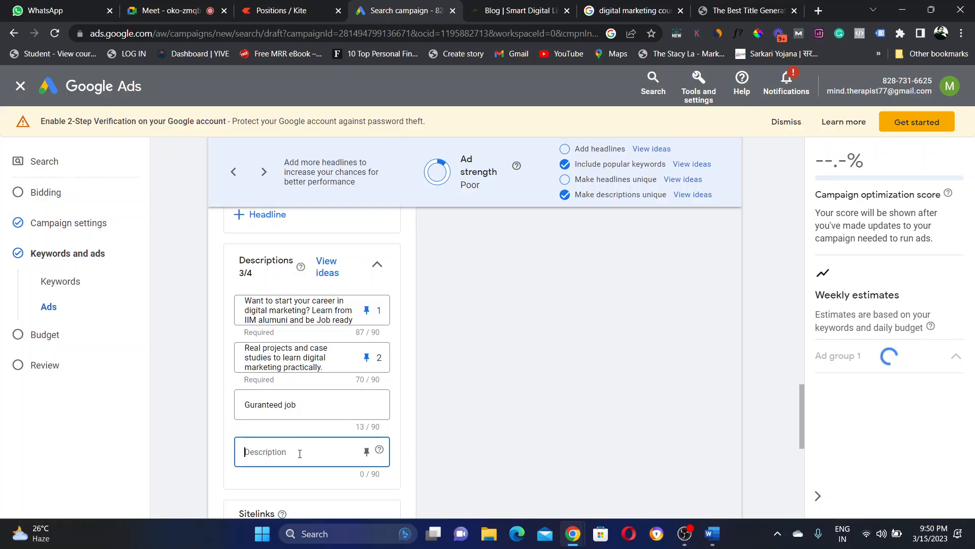
text(20)
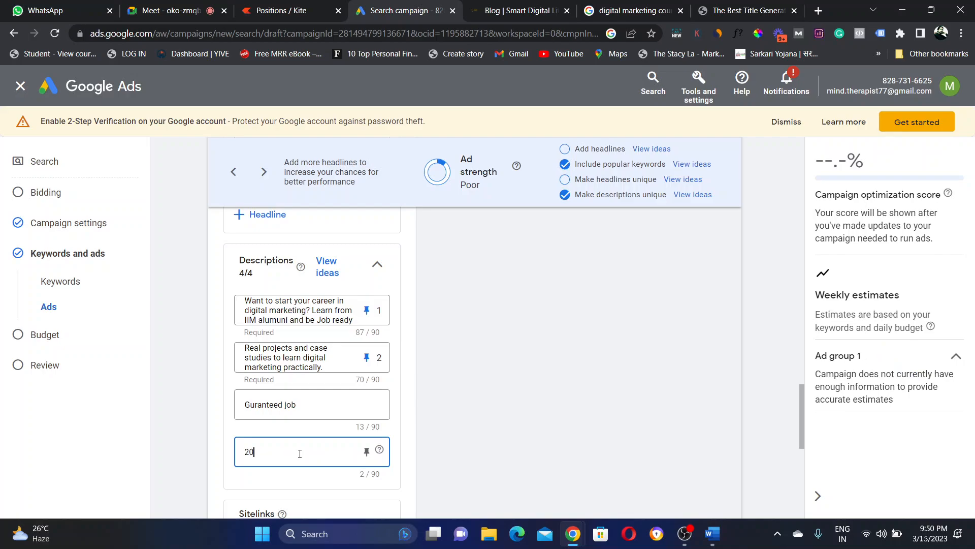
text(% discount)
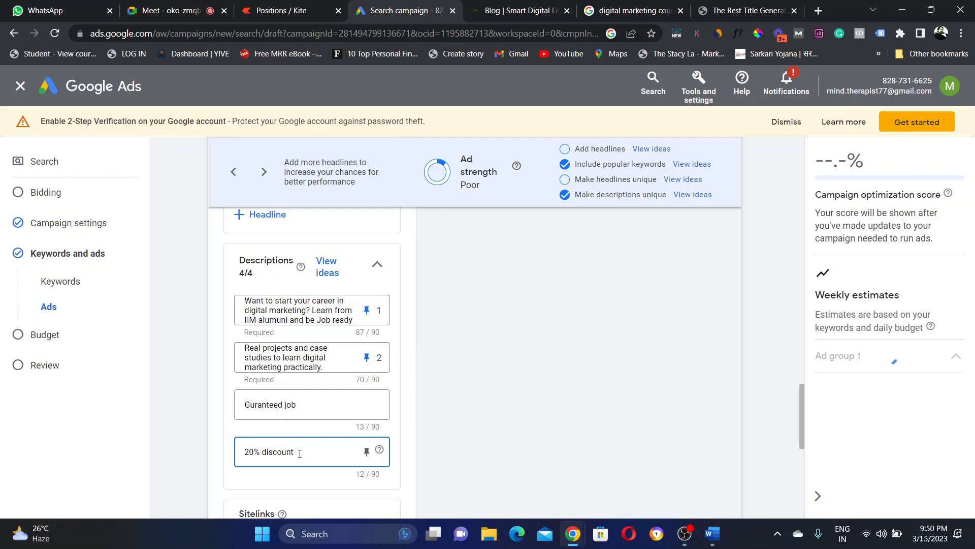
text( today)
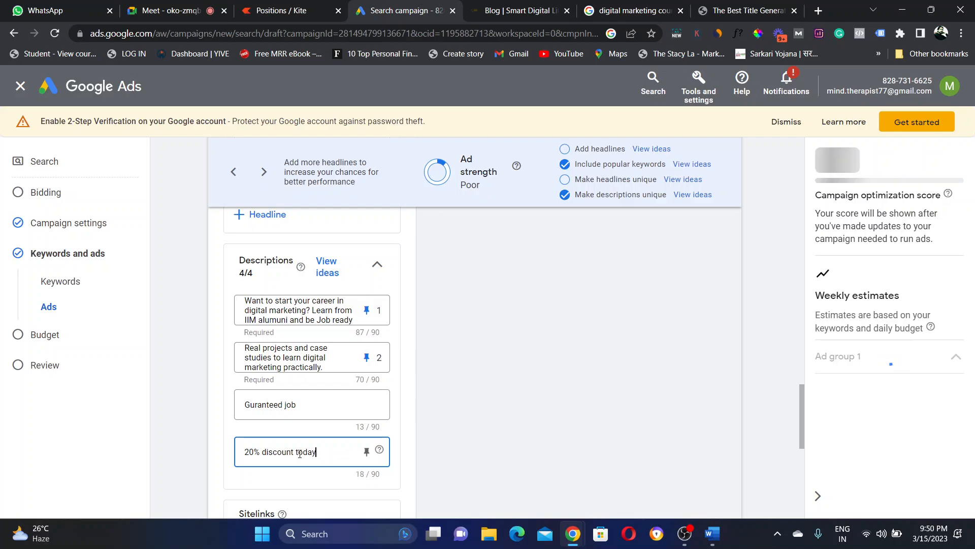
click(555, 421)
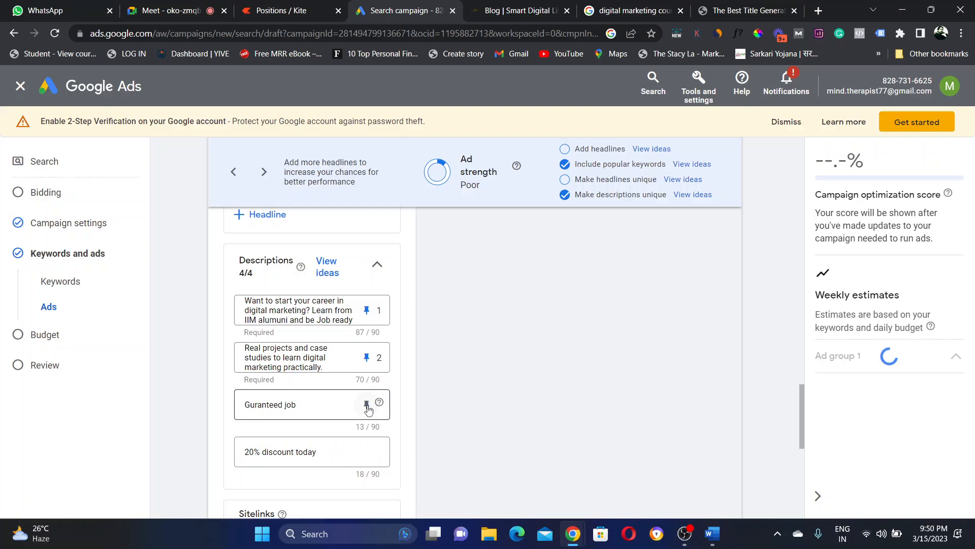
click(366, 405)
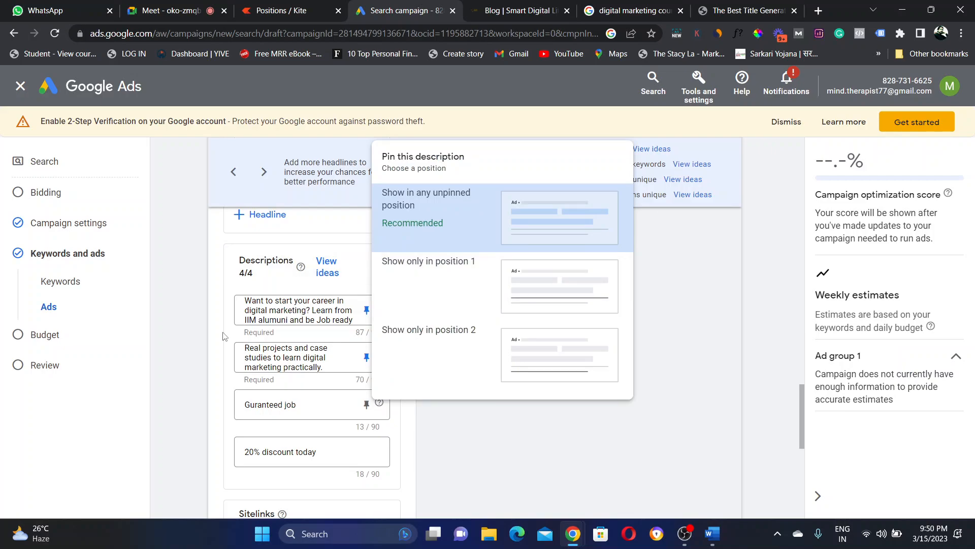
click(290, 347)
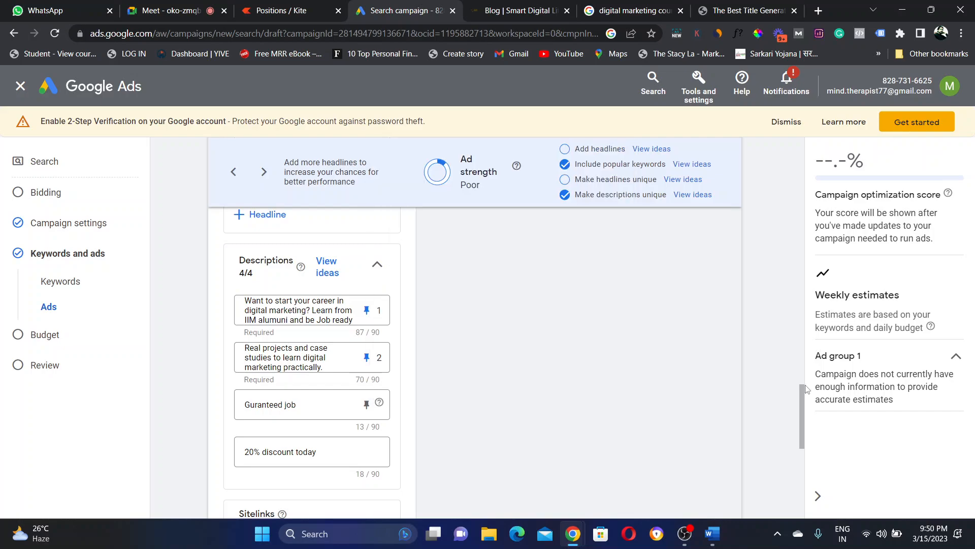
drag(806, 388, 804, 426)
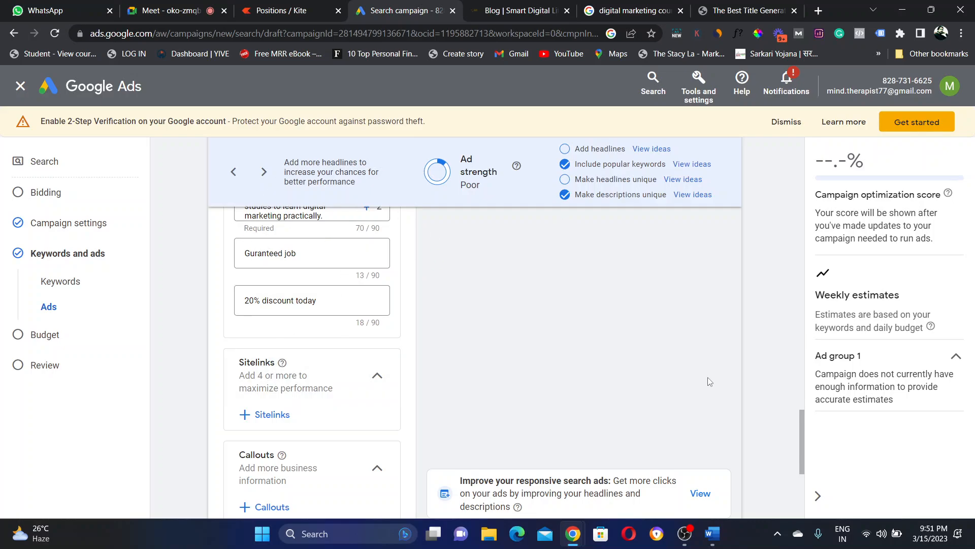
Step: Scroll past the Sitelinks and Callouts sections, then return to the 'digital marketing course' search results
drag(800, 439, 805, 424)
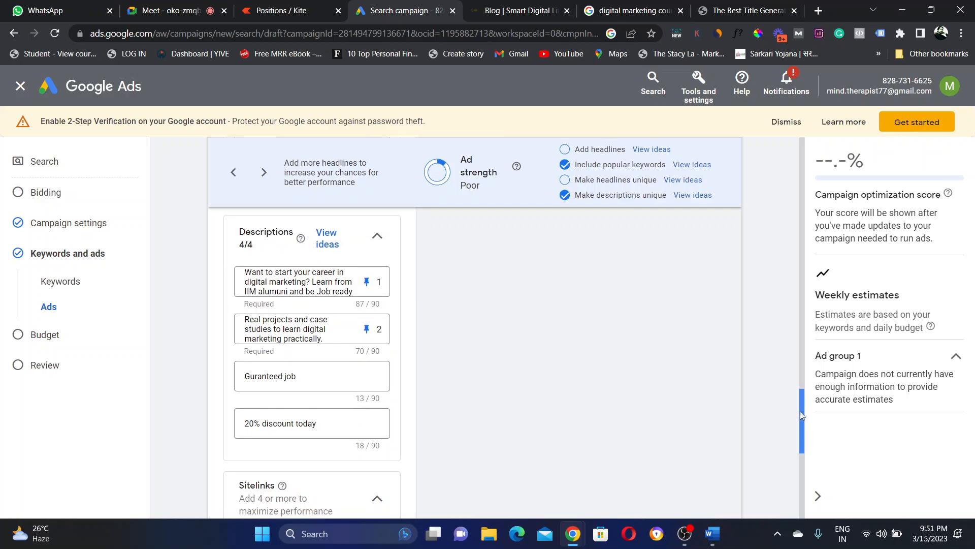
drag(800, 411, 804, 443)
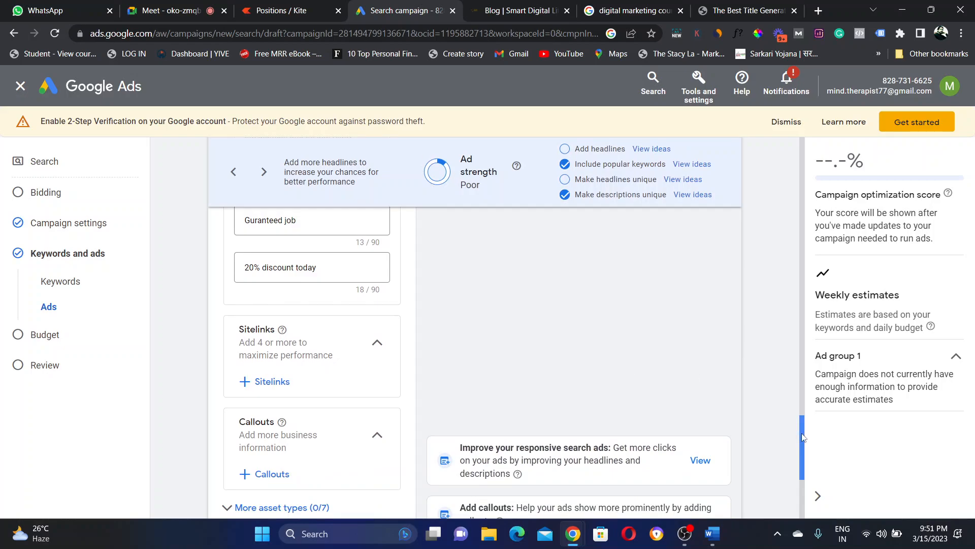
drag(800, 424, 802, 449)
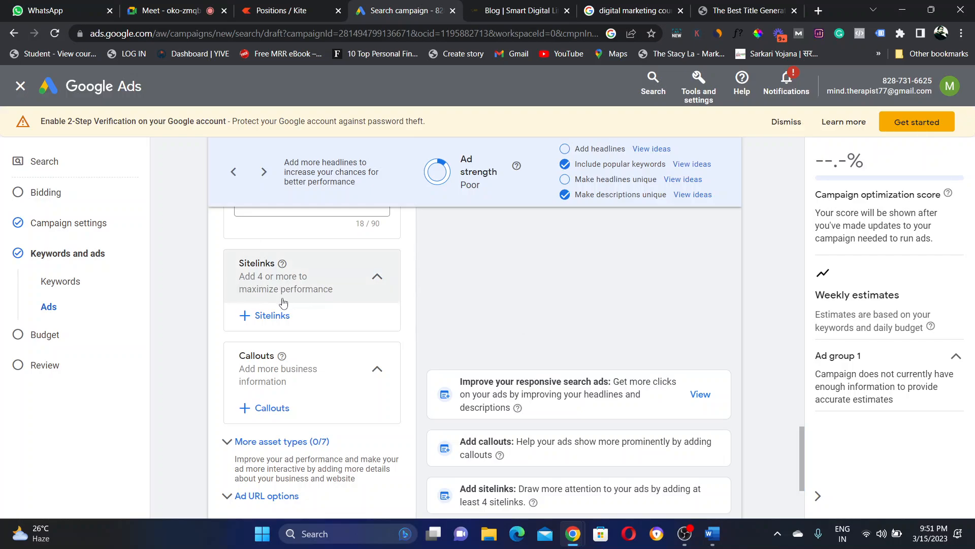
click(628, 9)
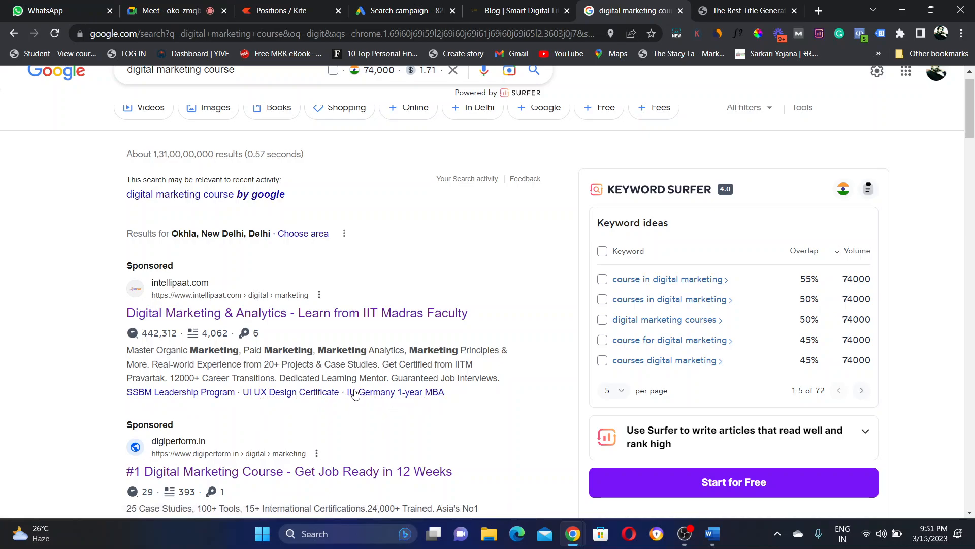
click(162, 397)
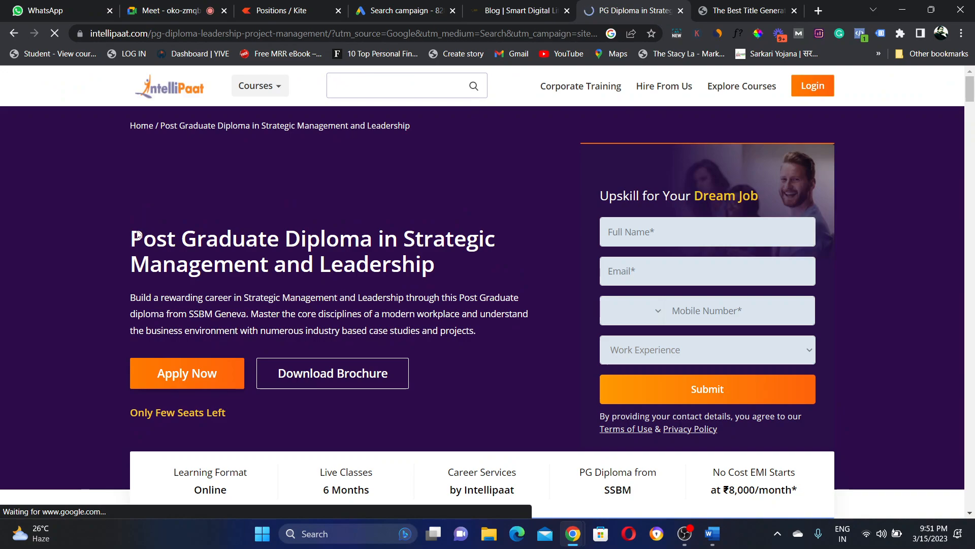
drag(131, 235, 440, 268)
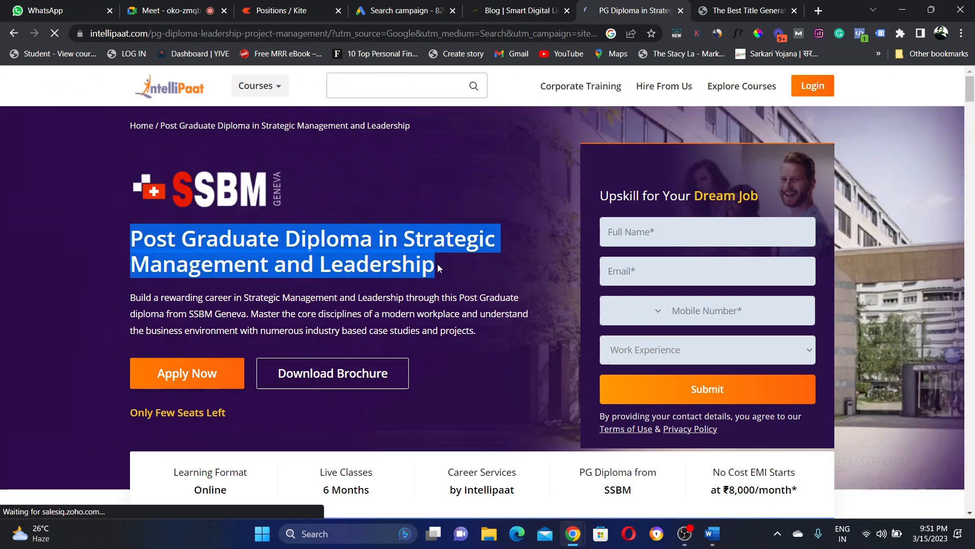
click(440, 268)
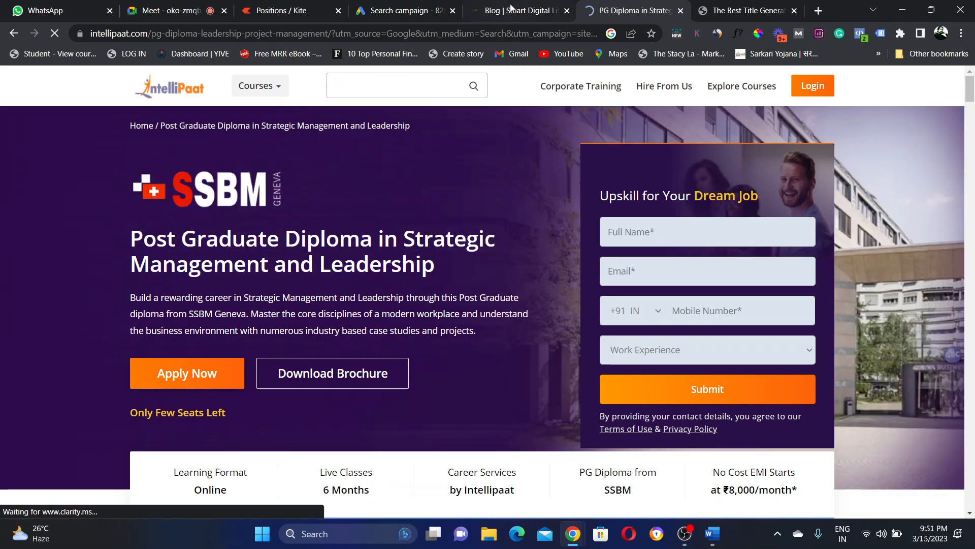
click(16, 37)
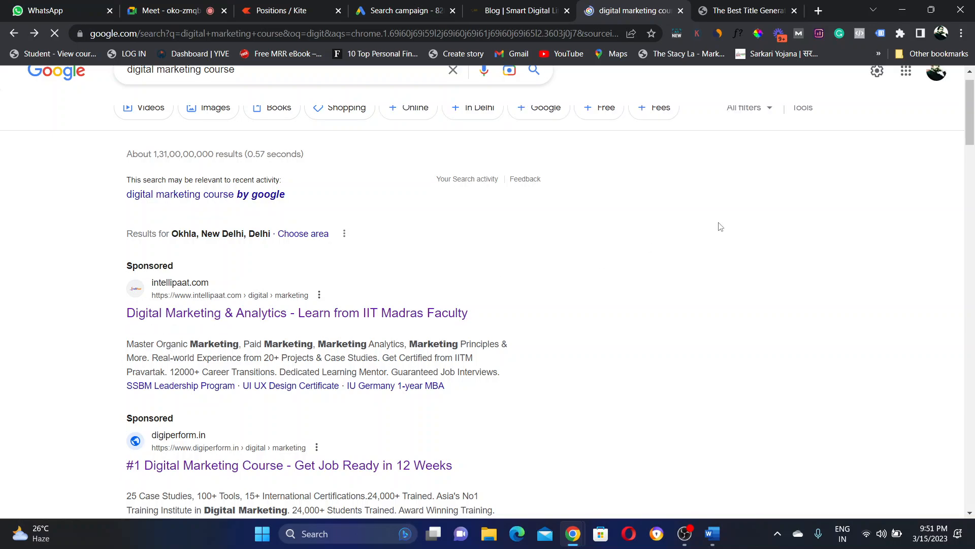
scroll(974, 130, down, 3)
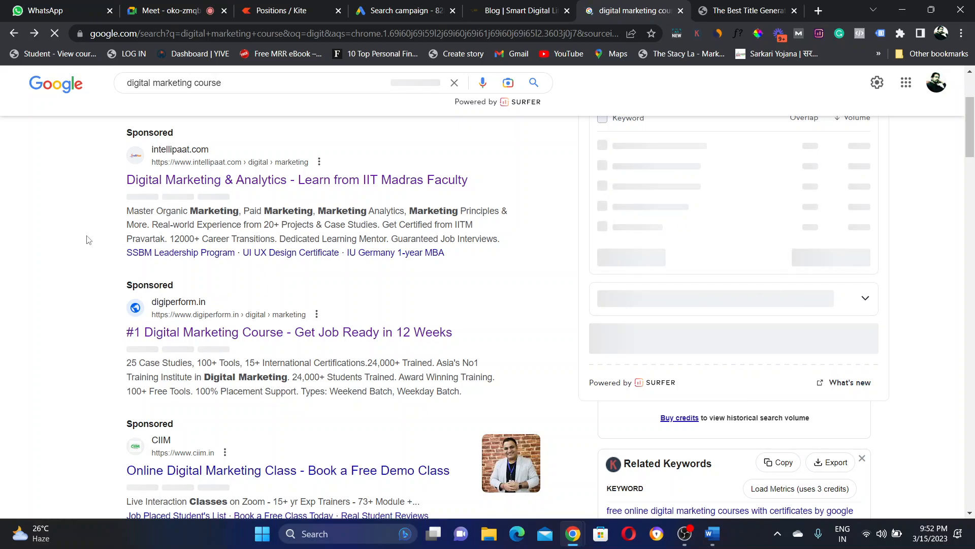
double_click(146, 244)
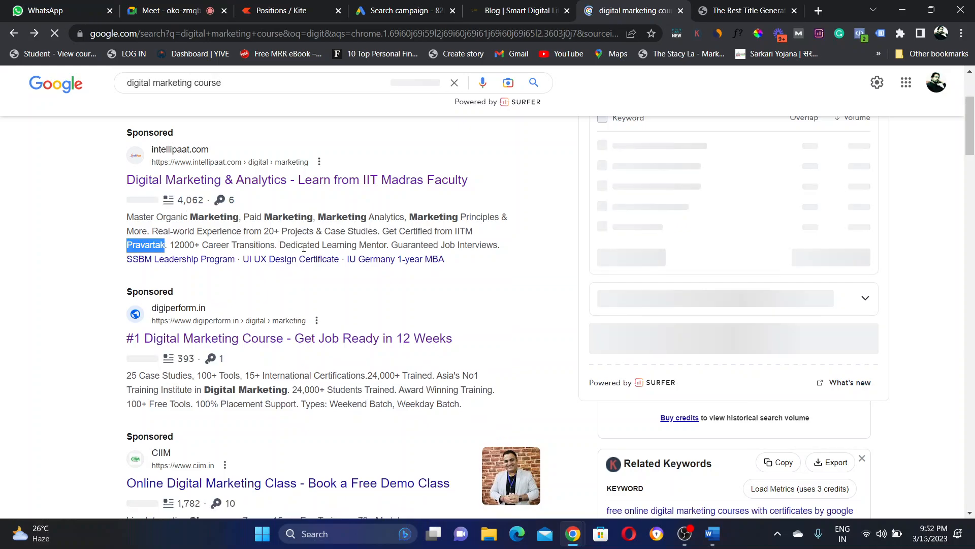
drag(304, 247, 493, 269)
click(493, 269)
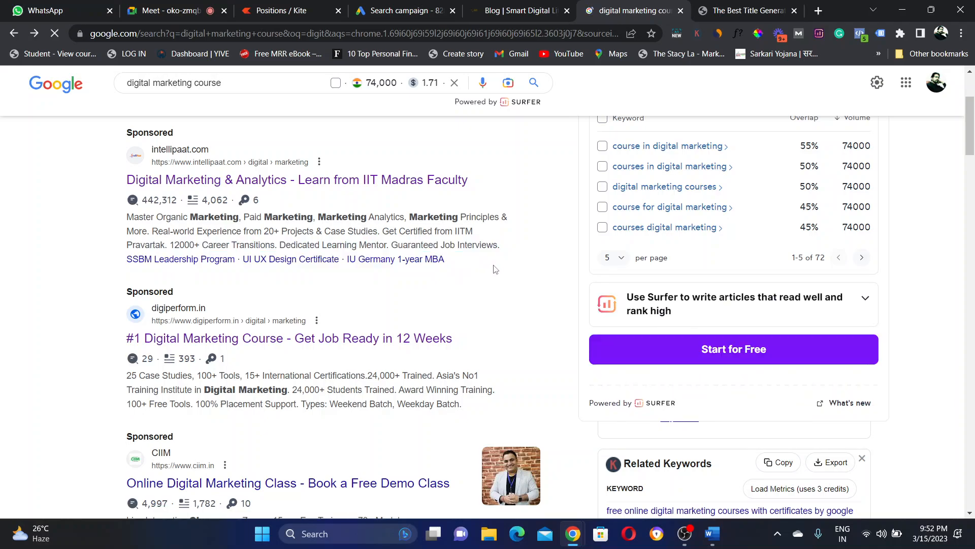
click(162, 260)
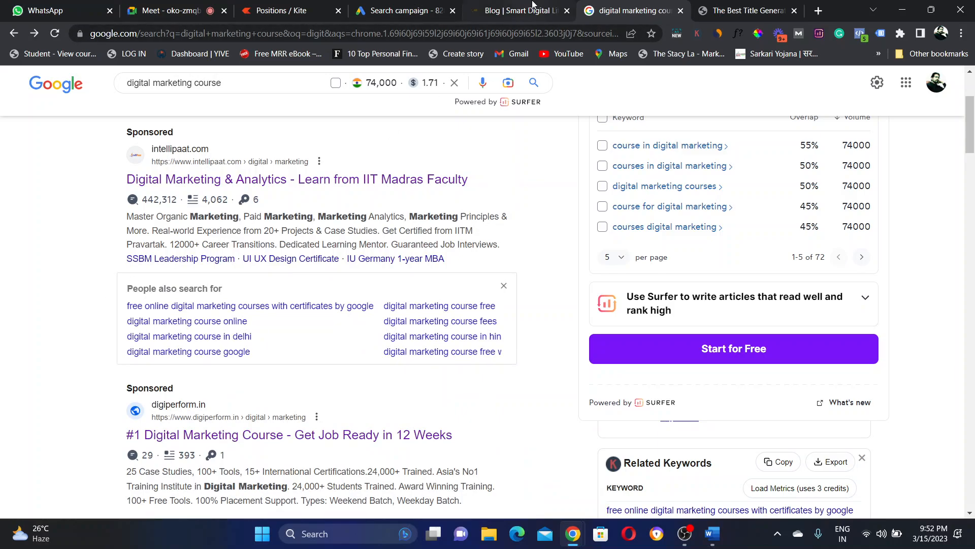
Step: Start a new sitelink in the Search campaign and look up the Smart Digital Lifestyle blog's web address
click(392, 6)
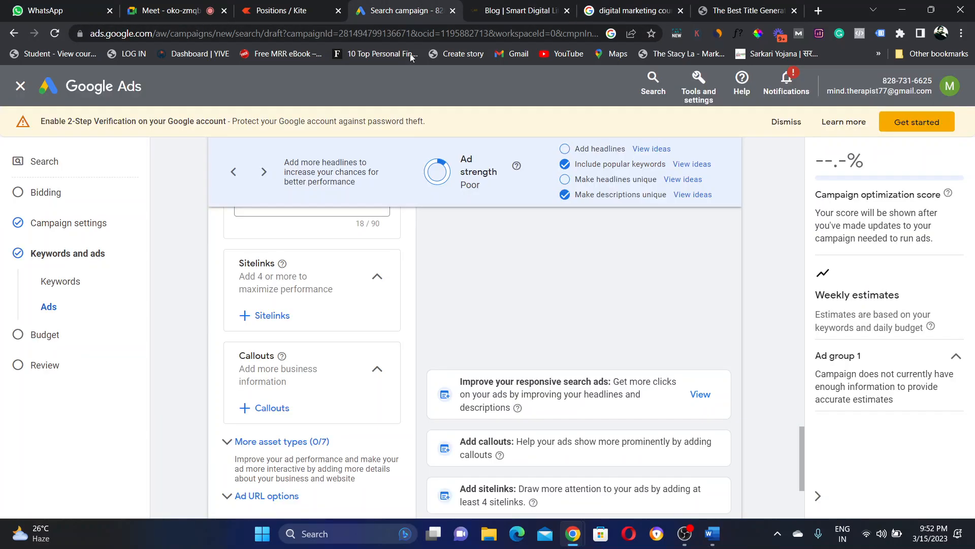
click(256, 316)
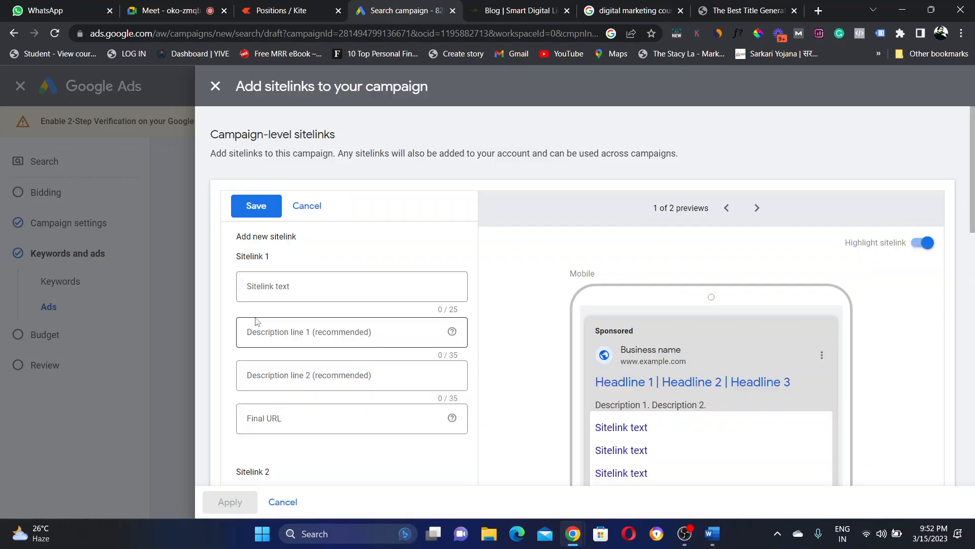
click(264, 290)
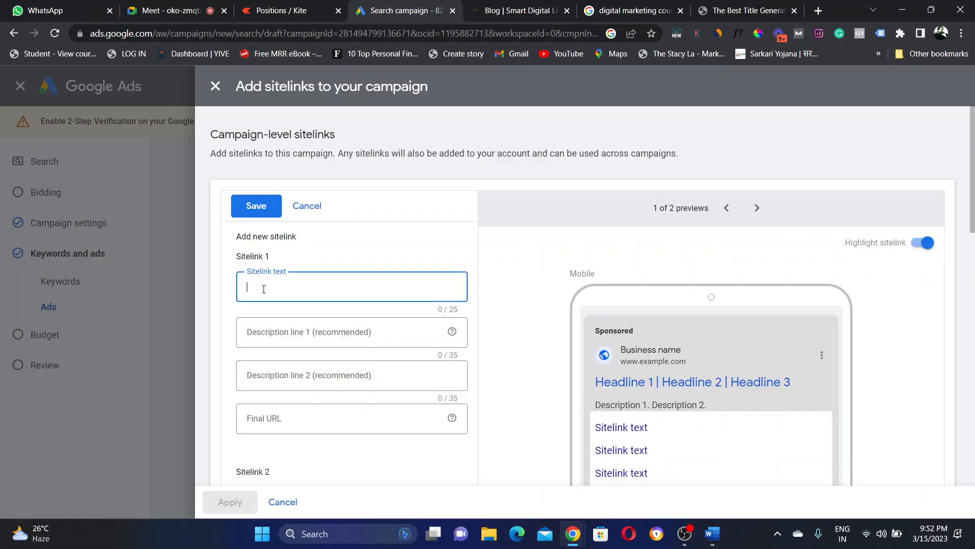
click(537, 5)
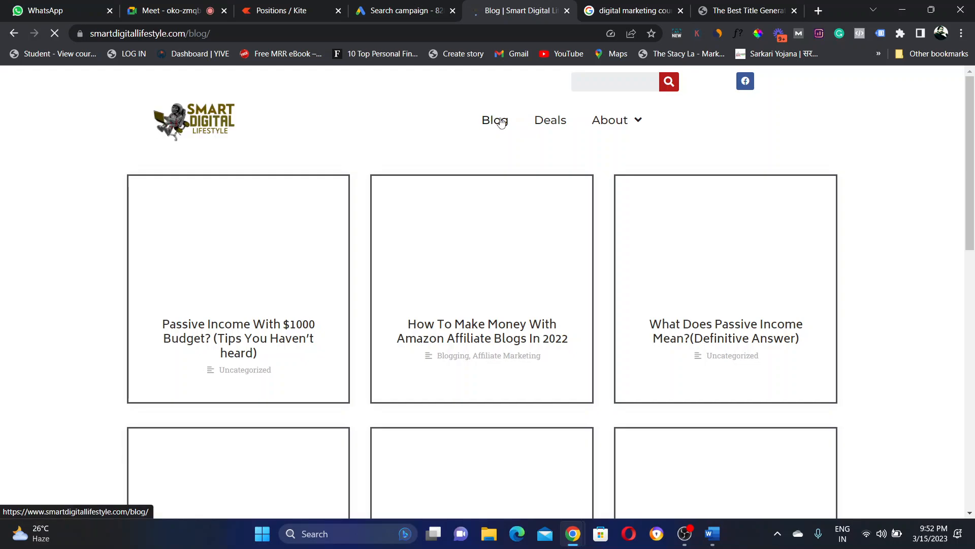
click(221, 32)
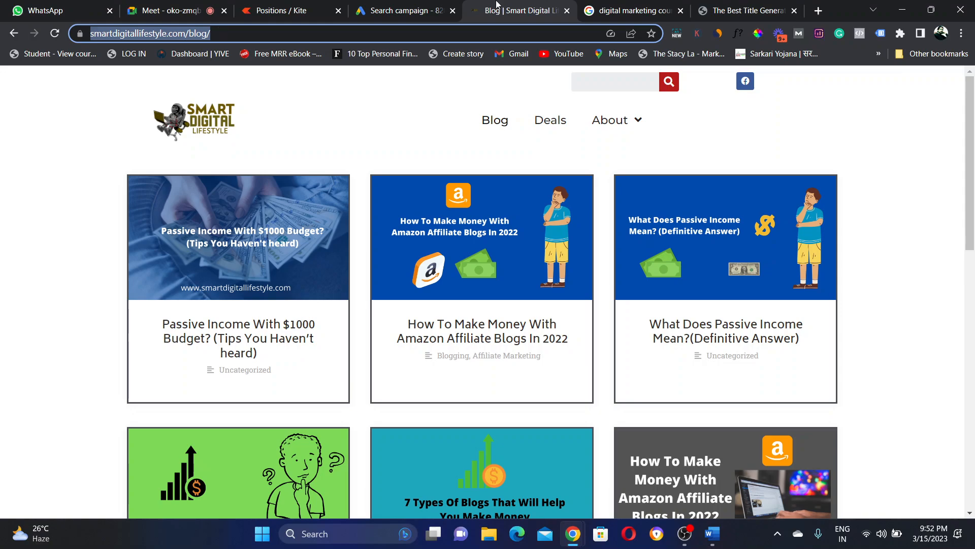
click(406, 7)
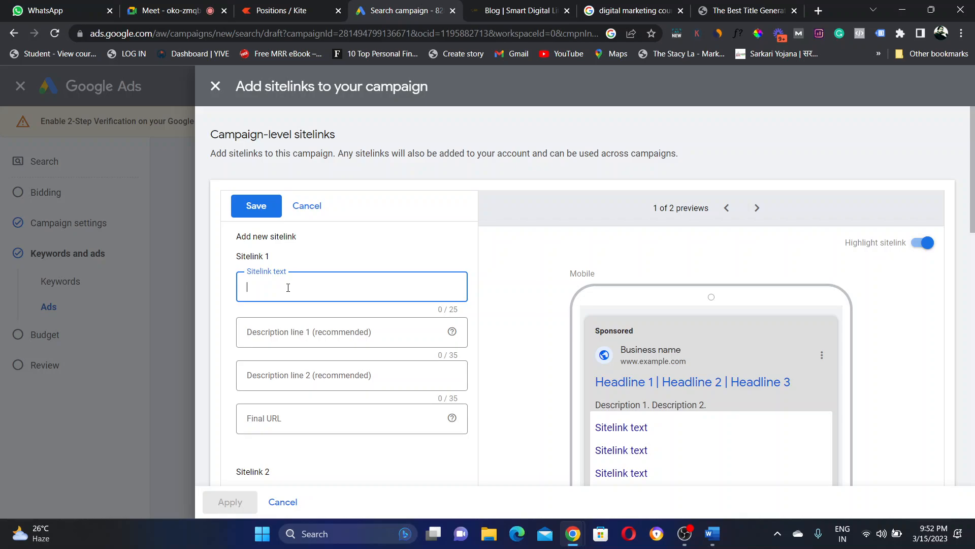
Step: Enter 'Learn BloggingToday' as Sitelink 1's text, fixing the typo
text(Learn Blogging )
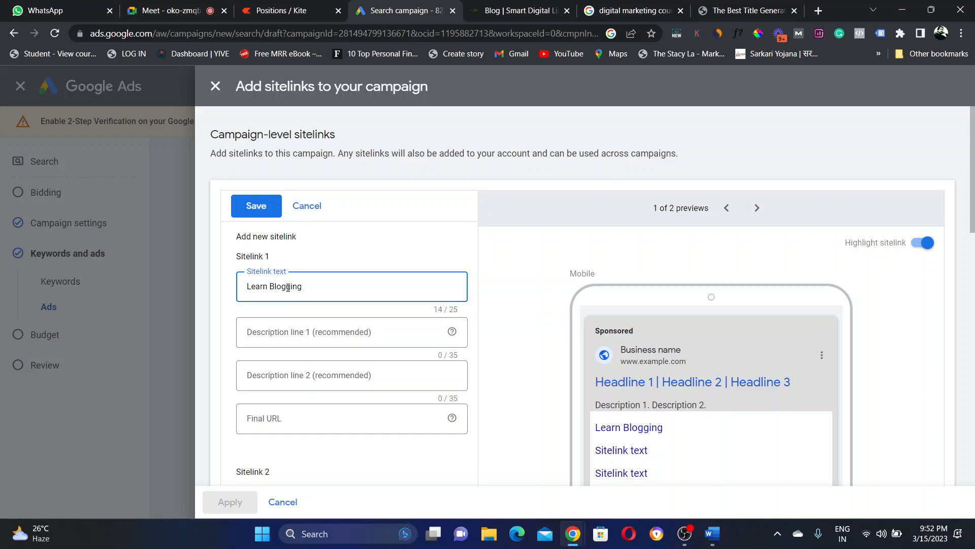
text(Tiday)
key(BackSpace)
key(BackSpace)
key(BackSpace)
key(BackSpace)
key(BackSpace)
text(oday)
key(BackSpace)
key(BackSpace)
key(BackSpace)
text(Today)
Step: Shorten Description line 1 to 'make money blogging from experts'
click(307, 332)
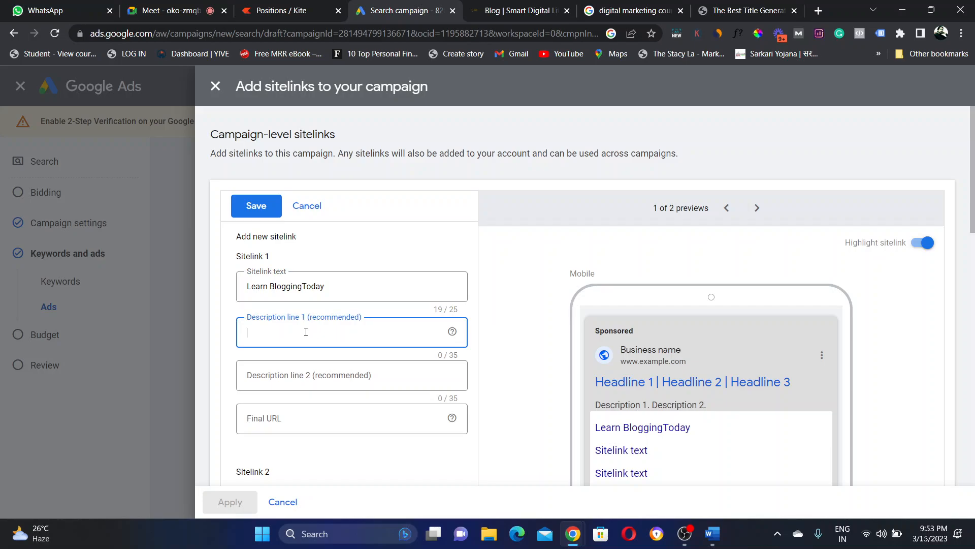
text(Learn how you can make money blogging)
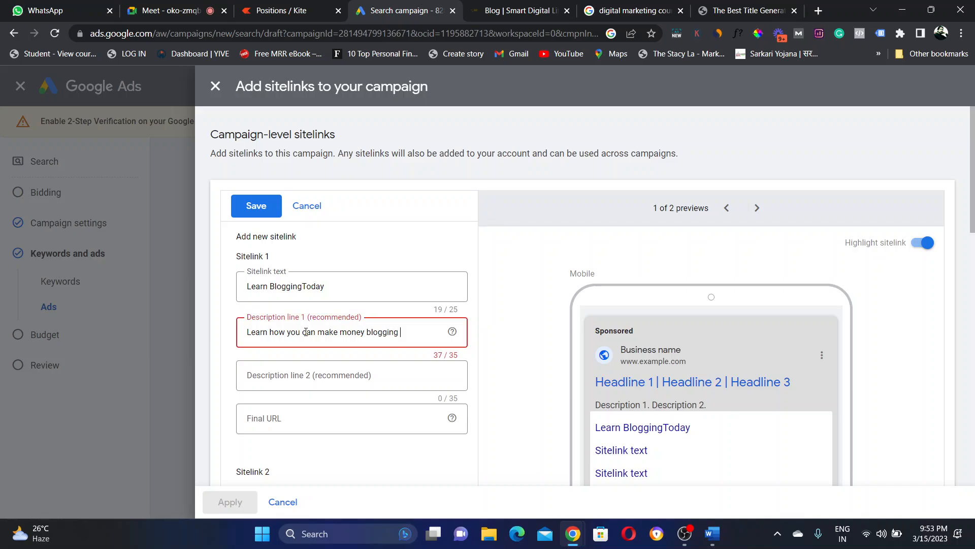
key(BackSpace)
key(BackSpace)
key(BackSpace)
key(BackSpace)
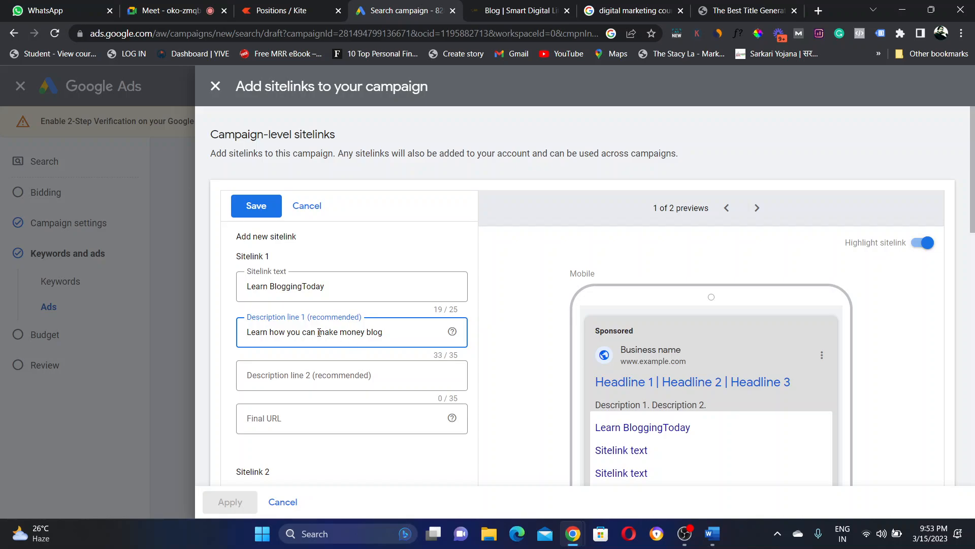
drag(319, 333, 221, 333)
key(BackSpace)
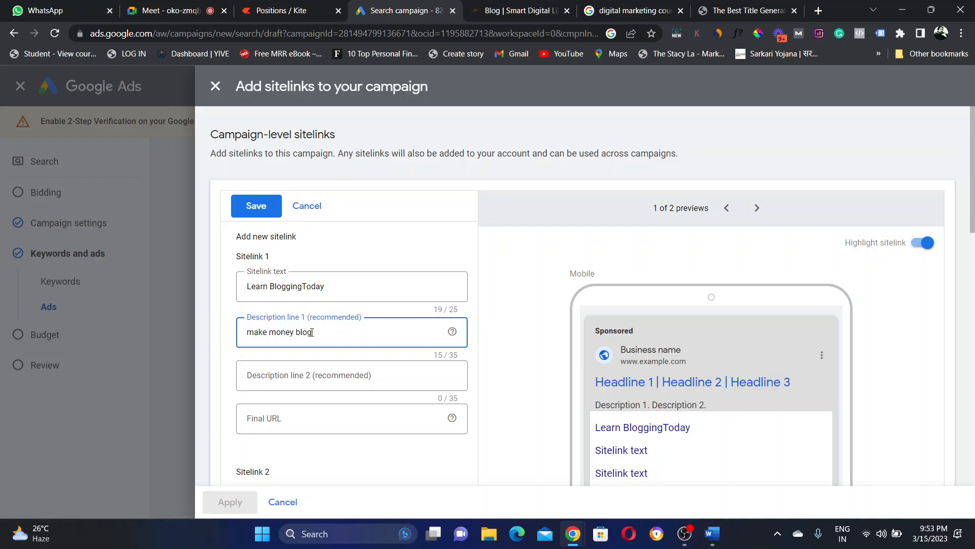
text(ging from experts)
Step: Fill Sitelink 1's Description line 2 with 'Become financially free'
click(505, 332)
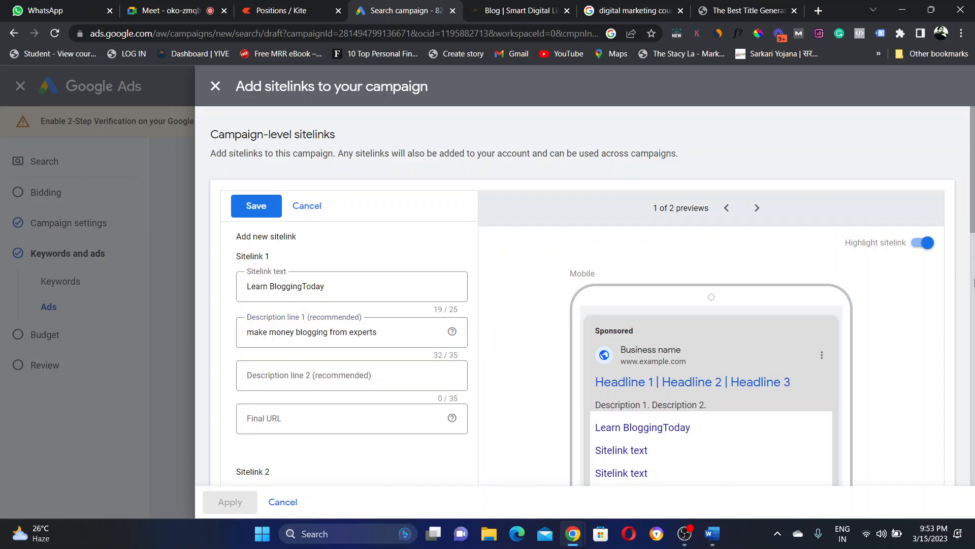
scroll(974, 197, down, 2)
scroll(973, 197, down, 2)
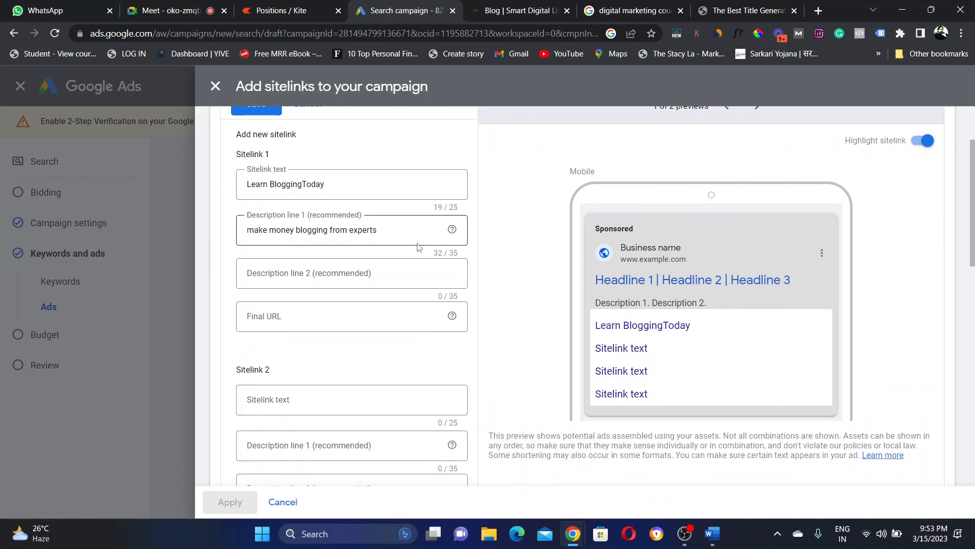
click(398, 270)
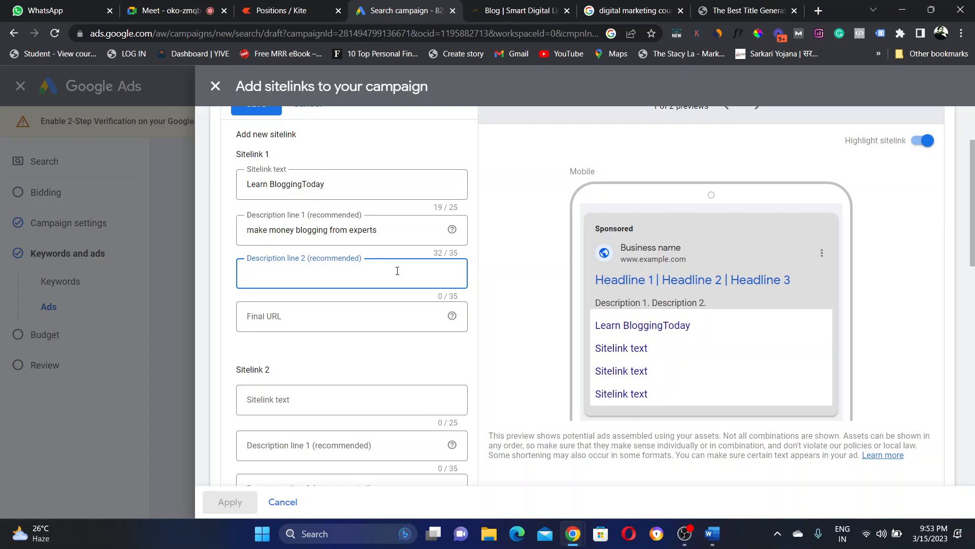
text(Become financially free)
click(288, 318)
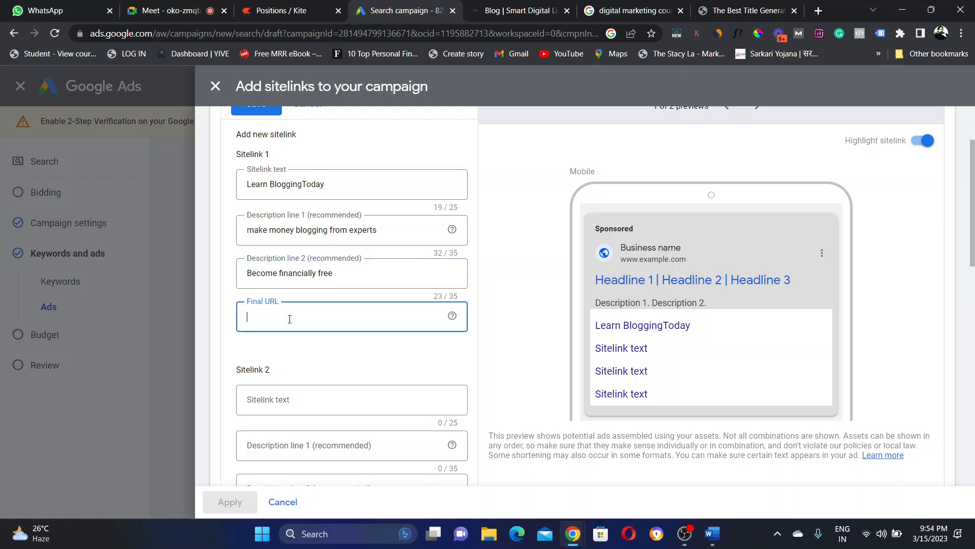
Step: Open the Smart Digital Lifestyle blog page and check where a competitor's IU Germany MBA sitelink leads
click(511, 10)
click(180, 163)
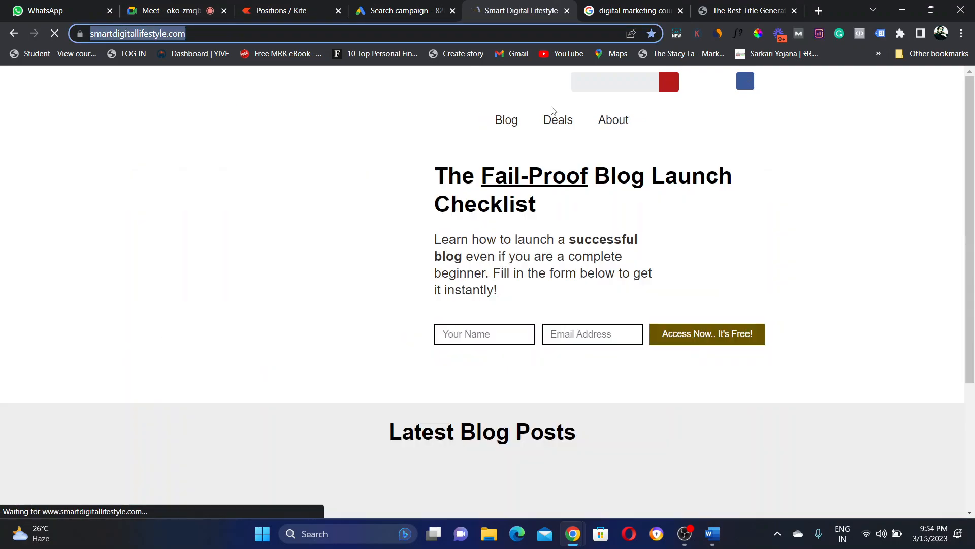
click(501, 125)
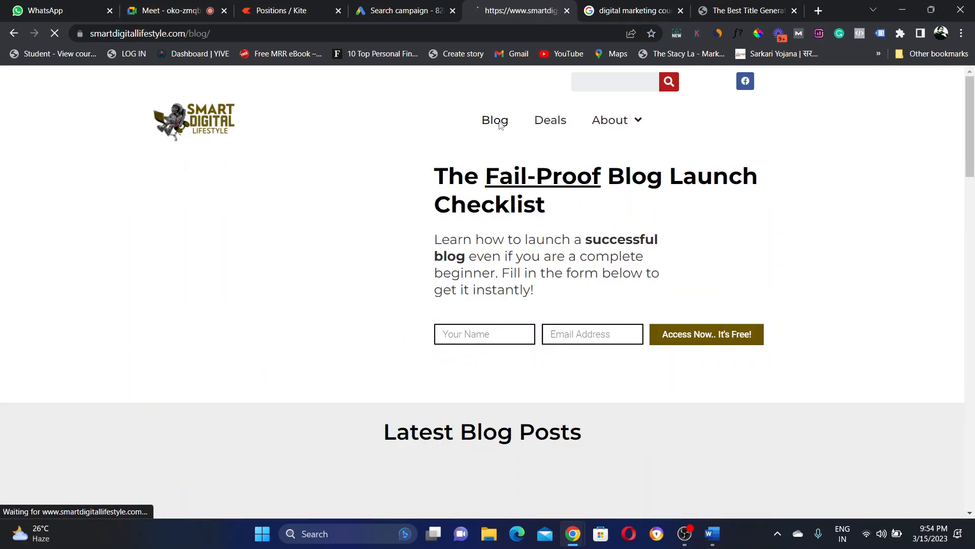
click(627, 6)
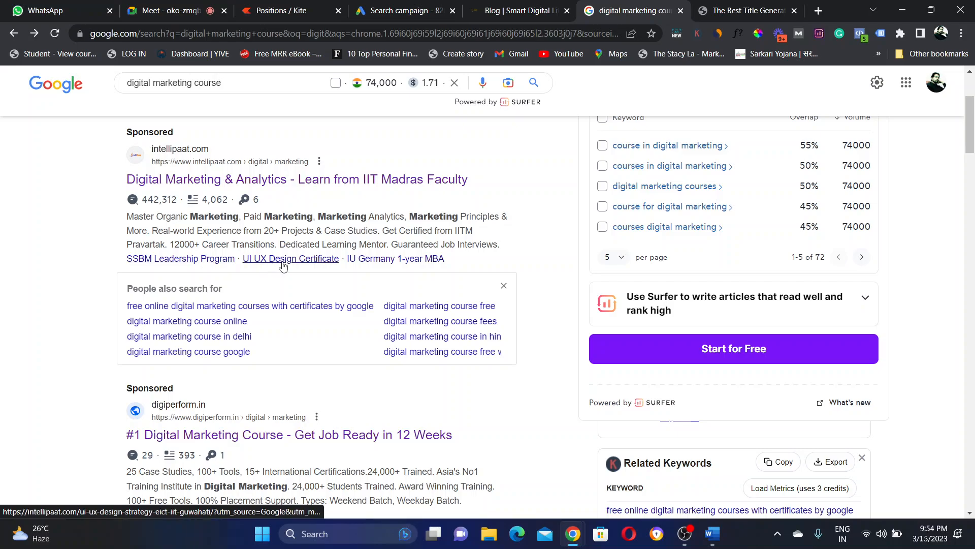
click(394, 261)
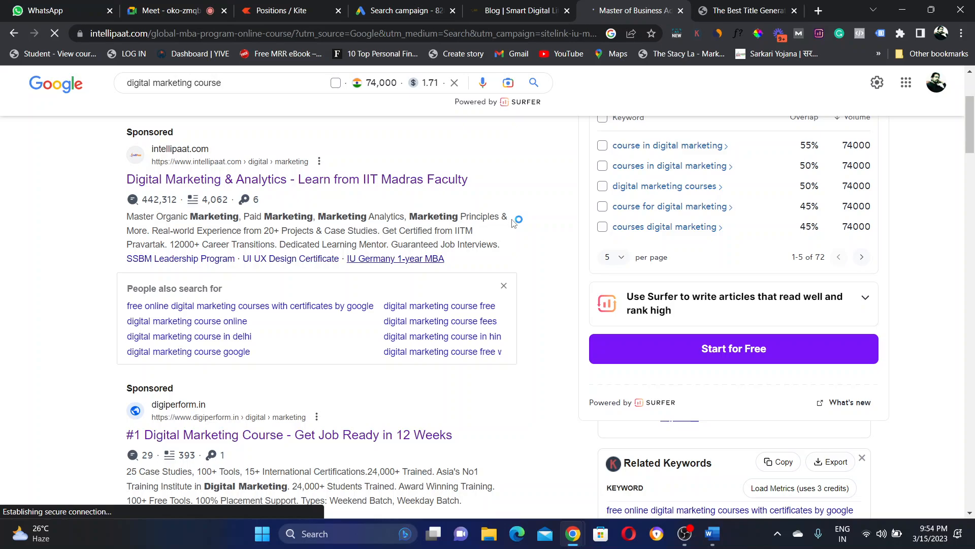
drag(130, 215, 506, 241)
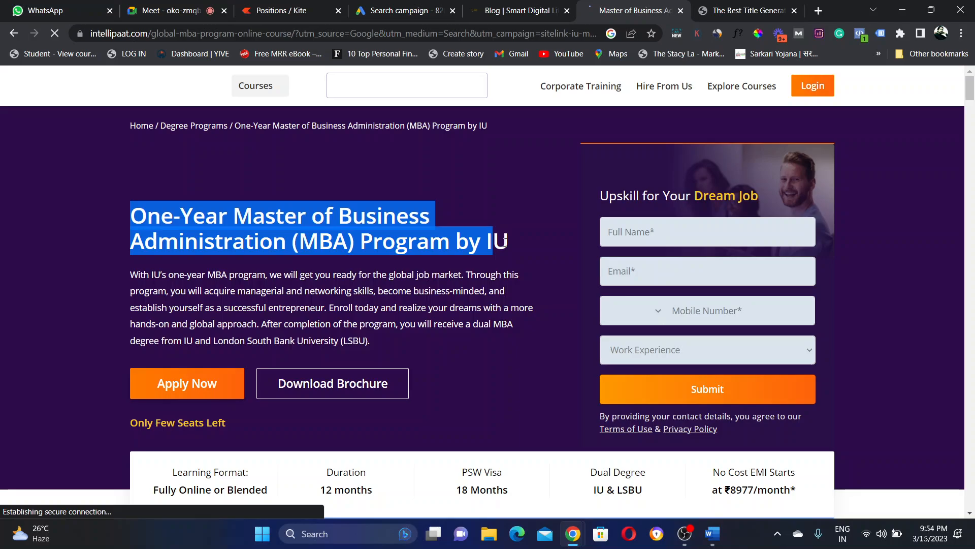
key(ctrl+shift+Tab)
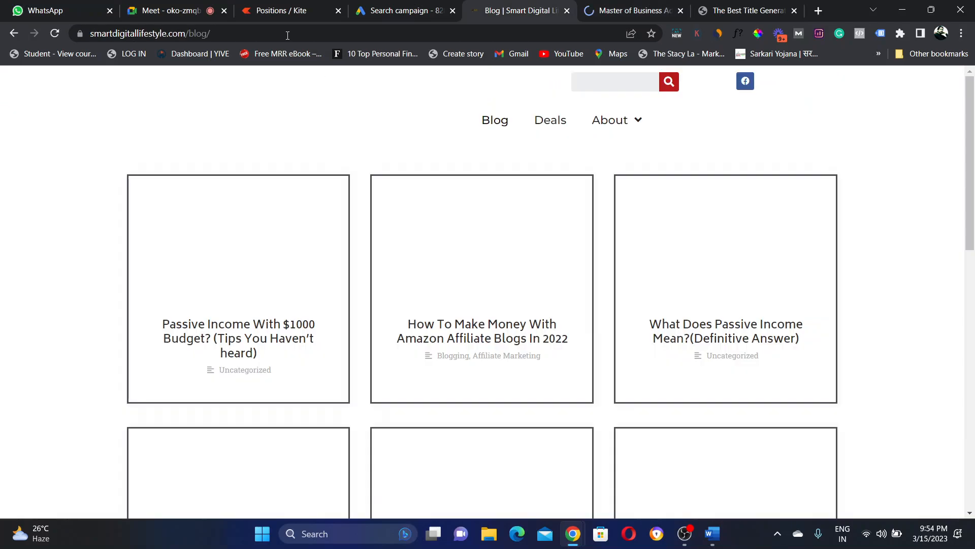
click(287, 35)
key(ctrl+c)
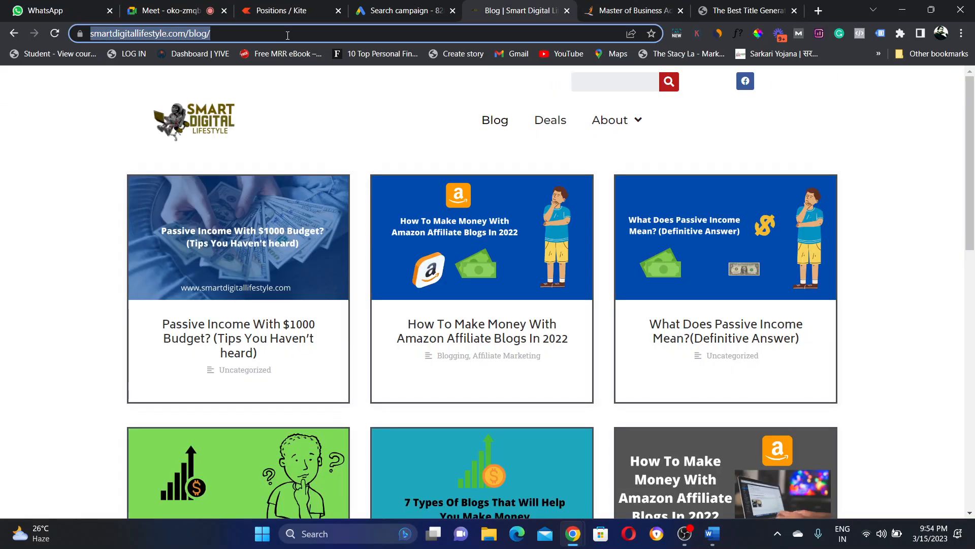
click(399, 6)
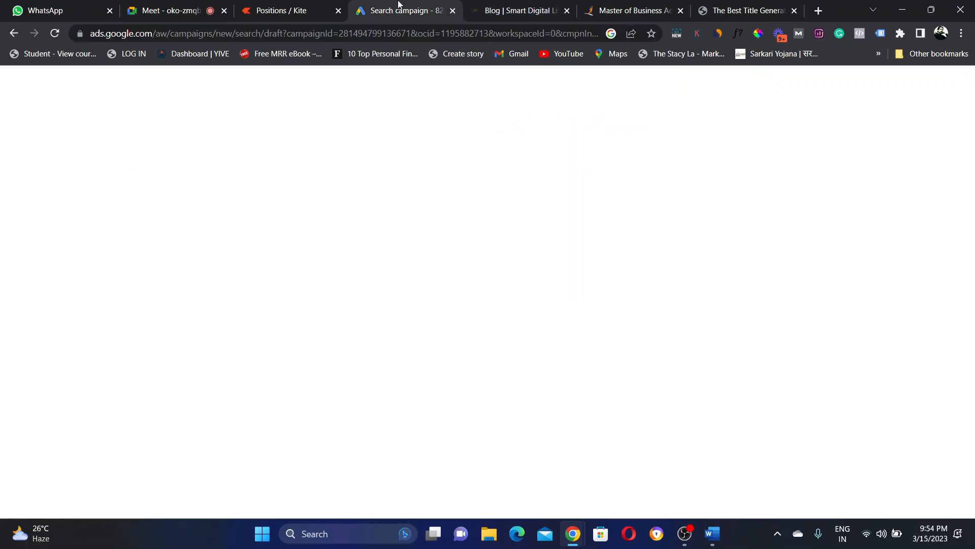
key(ctrl+v)
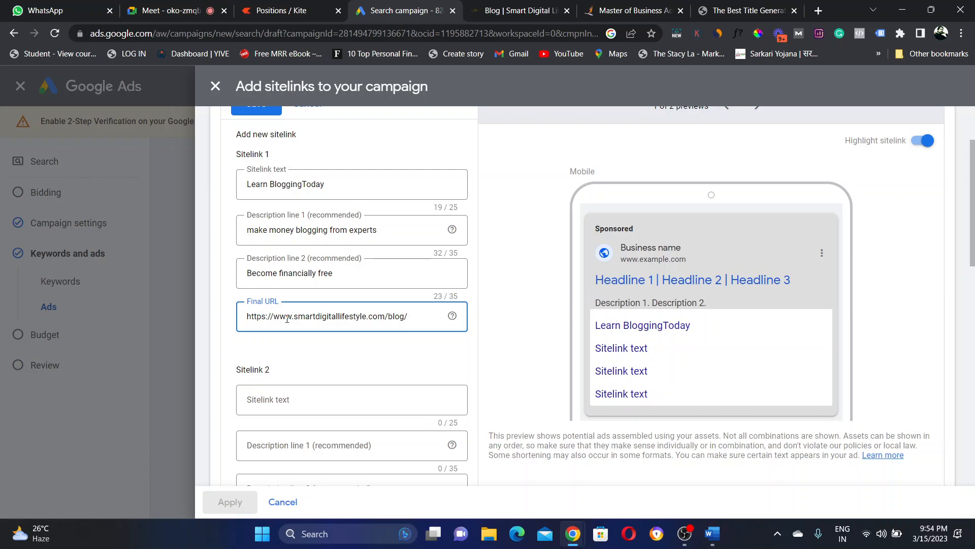
Step: Confirm the Final URL entry and go back to the digital marketing course search results
click(512, 325)
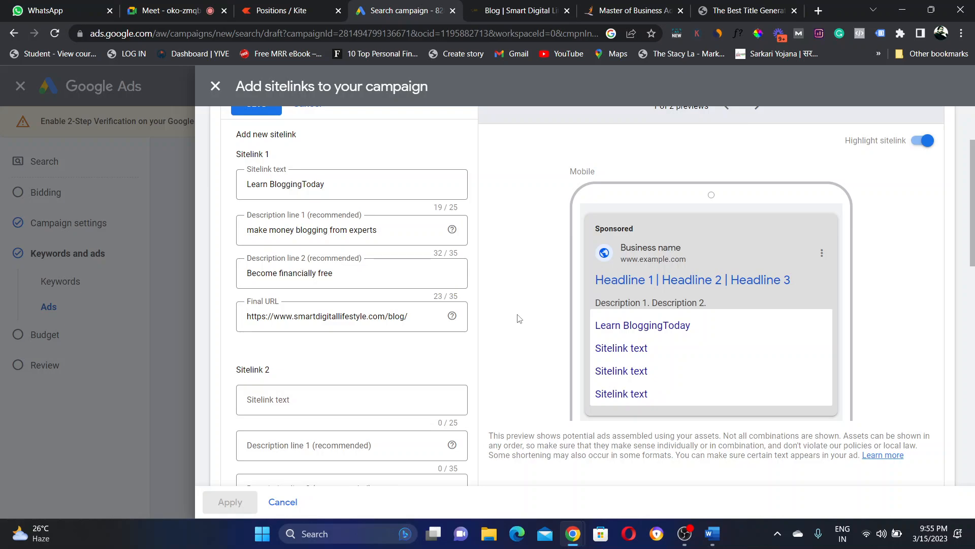
key(ctrl+6)
key(alt+Left)
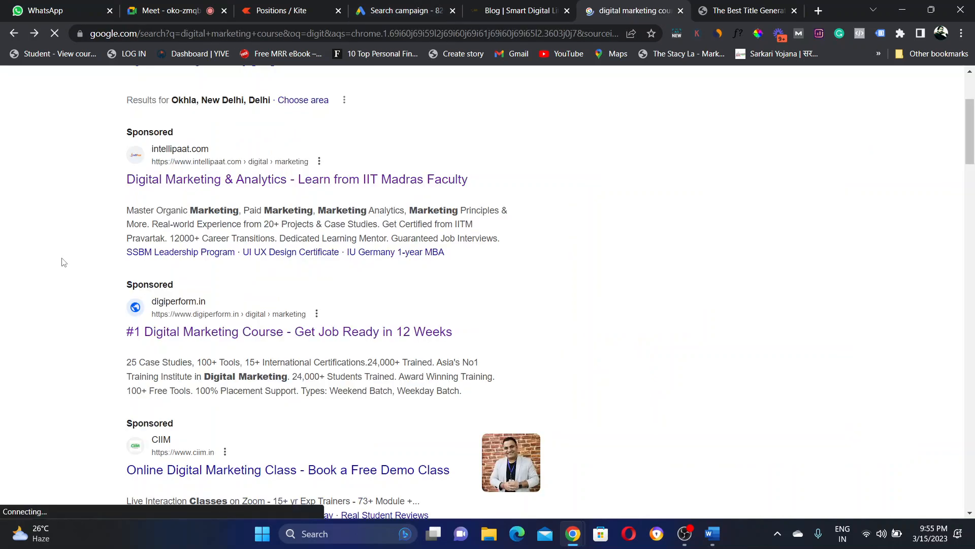
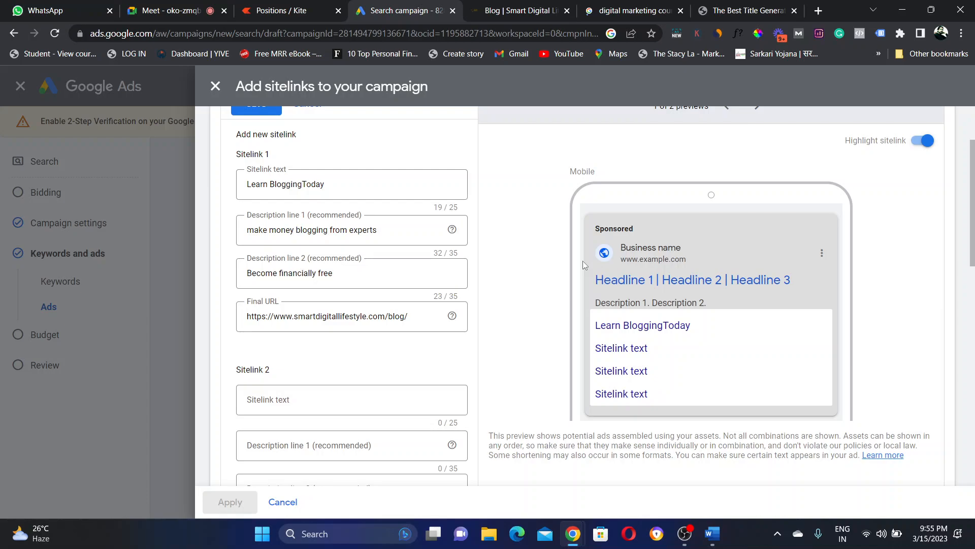
Step: Attach the Learn BloggingToday sitelink to the campaign's search ad
drag(972, 202, 973, 350)
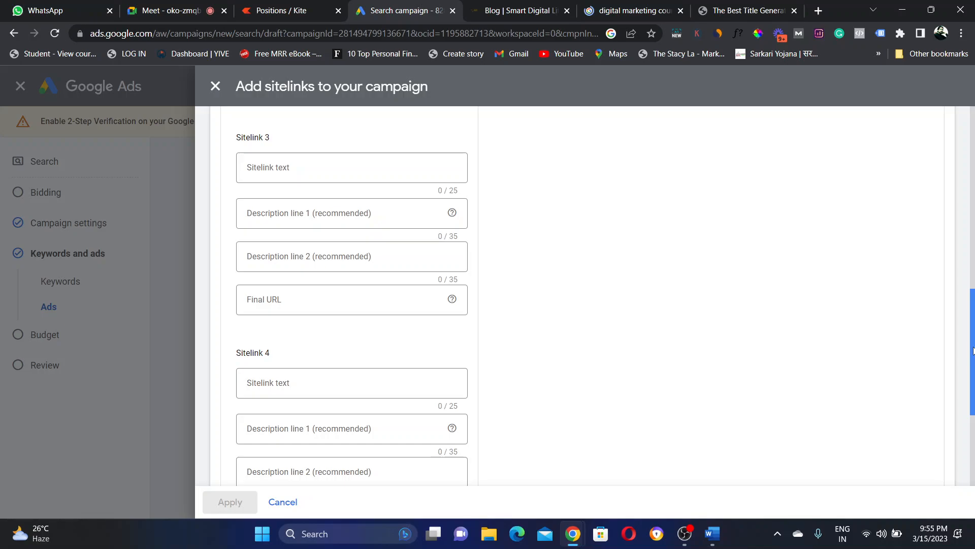
drag(973, 351, 972, 422)
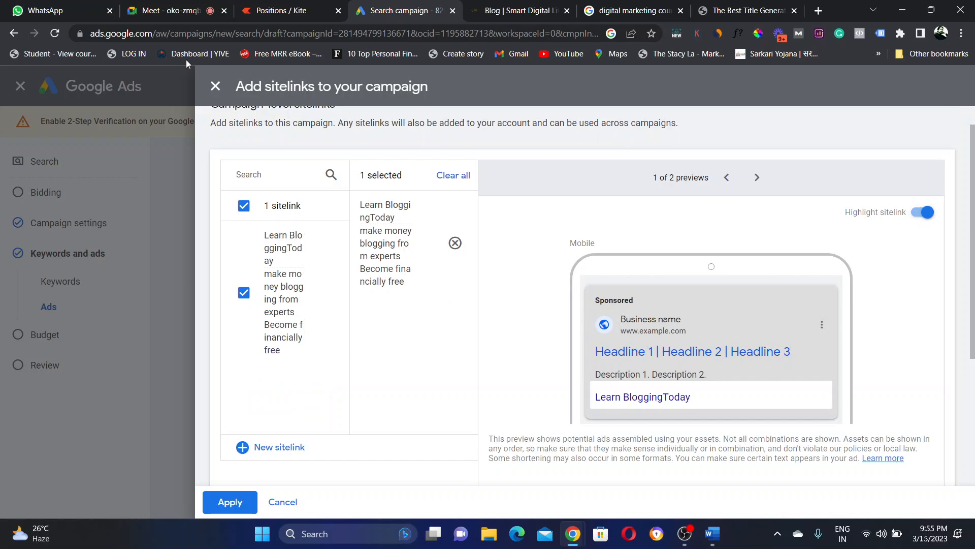
click(232, 503)
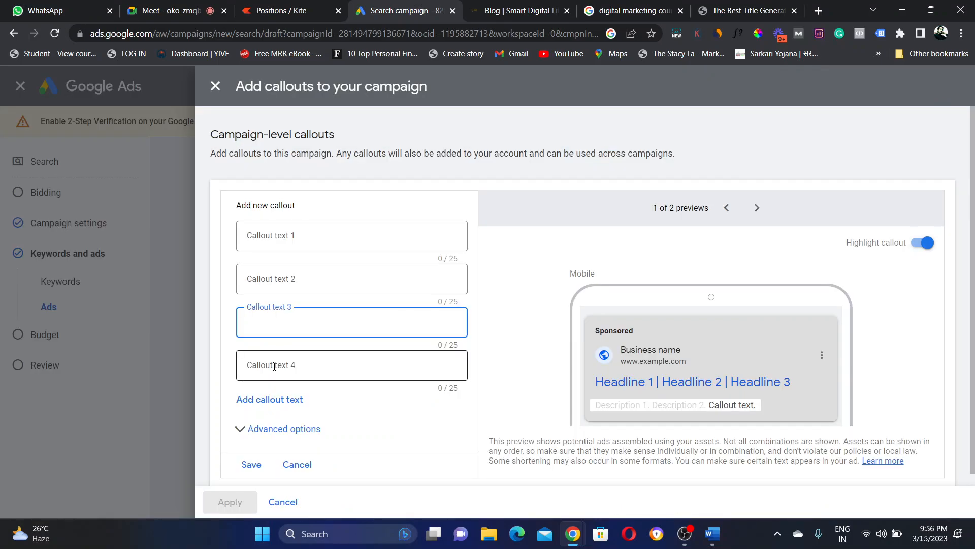
Step: Enter callouts 'Dedicated teacher' and 'fully air conditioned', fixing the typos in the second
click(400, 228)
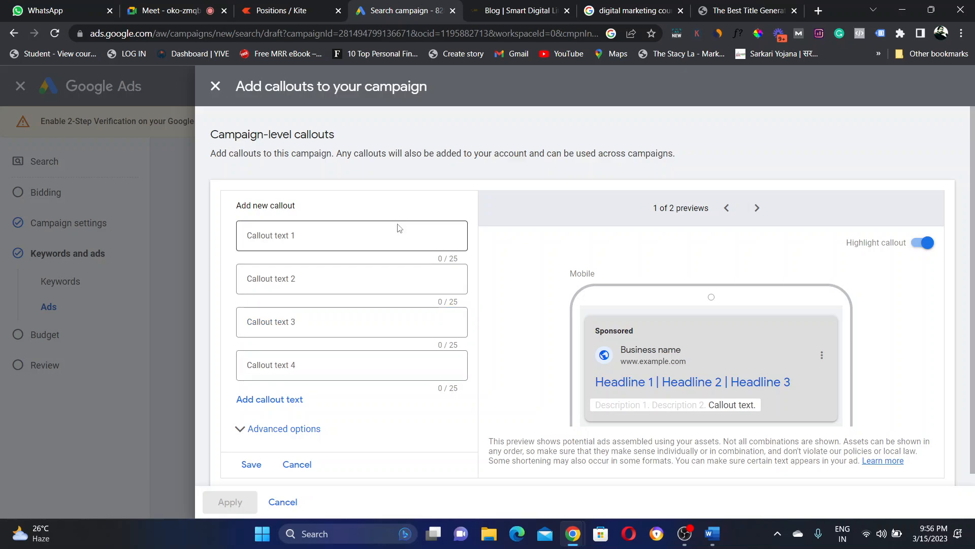
click(362, 238)
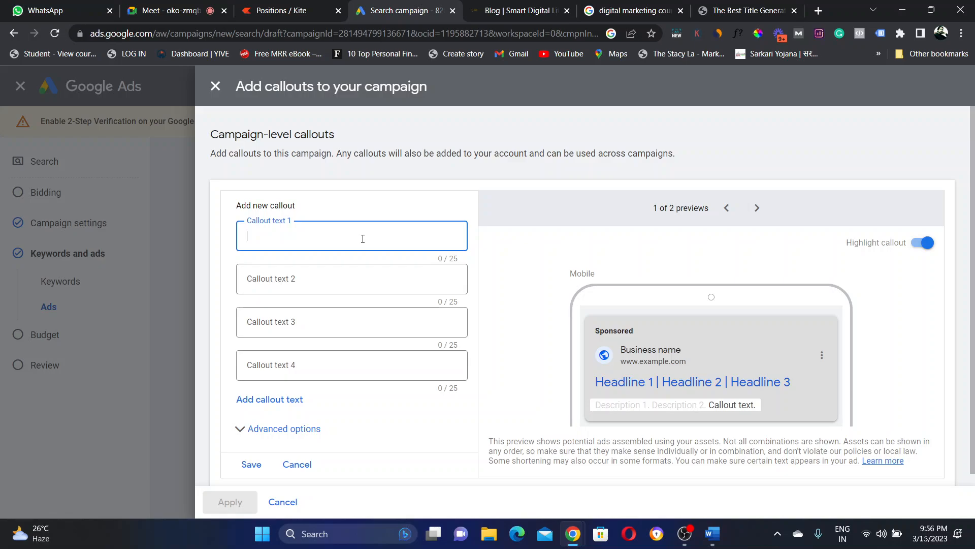
text(Dedi)
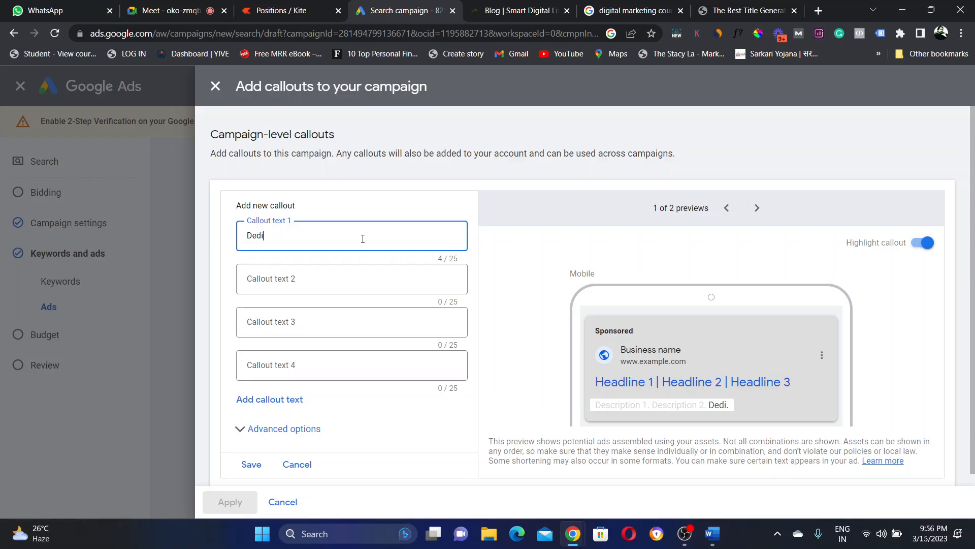
text(cated teacher)
click(322, 276)
text(full)
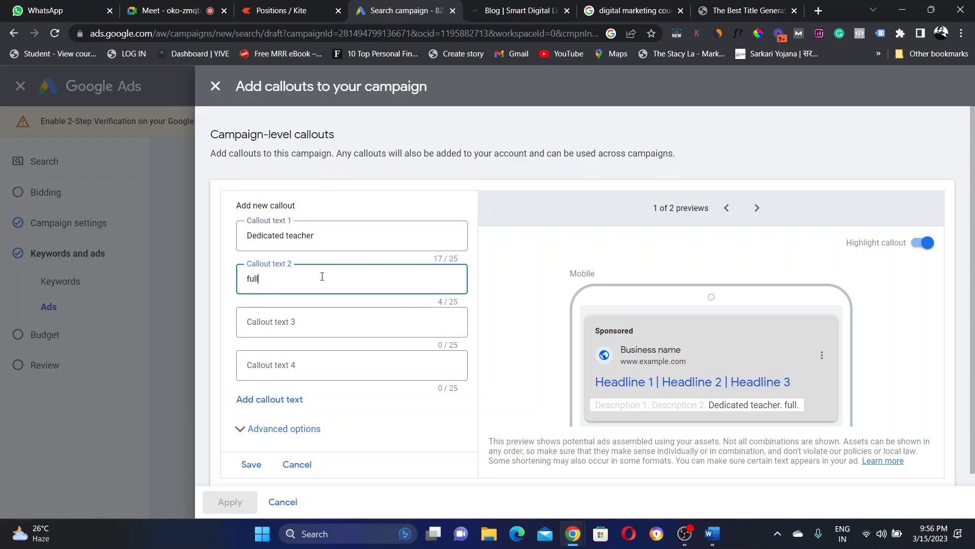
text(y aircon)
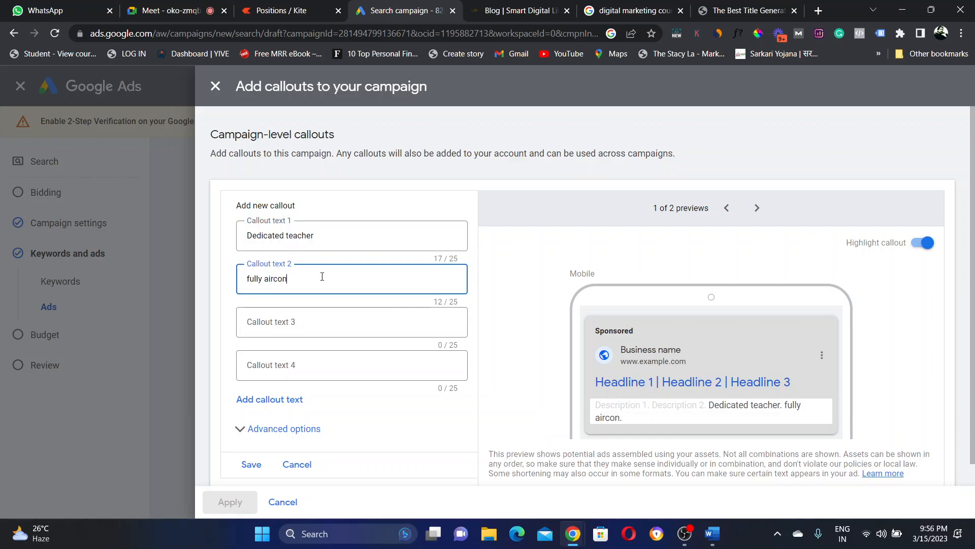
text(ditioned classs)
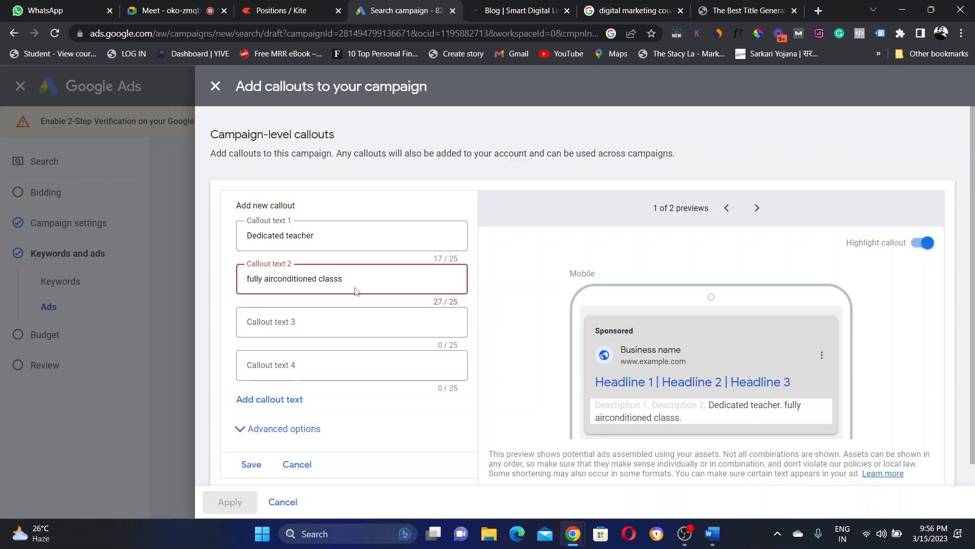
click(278, 279)
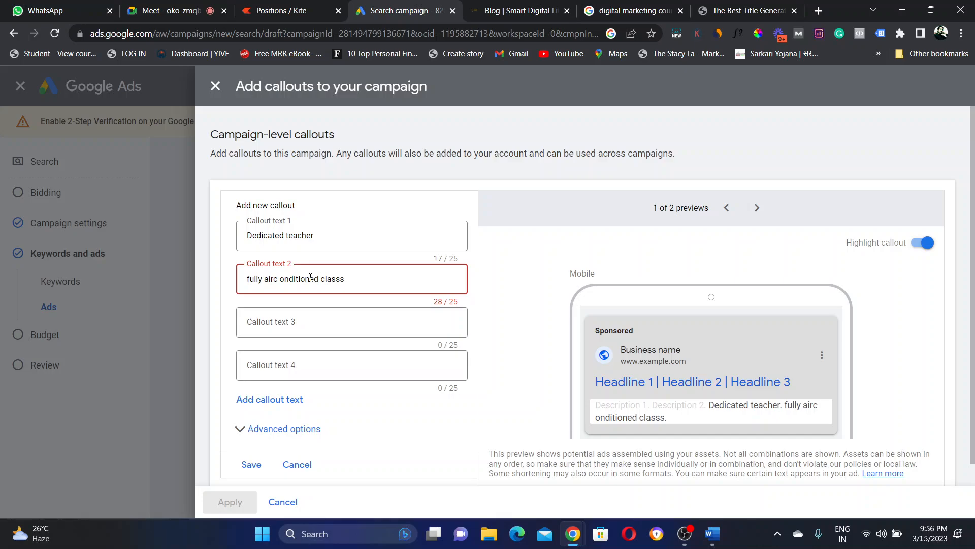
double_click(322, 278)
key(BackSpace)
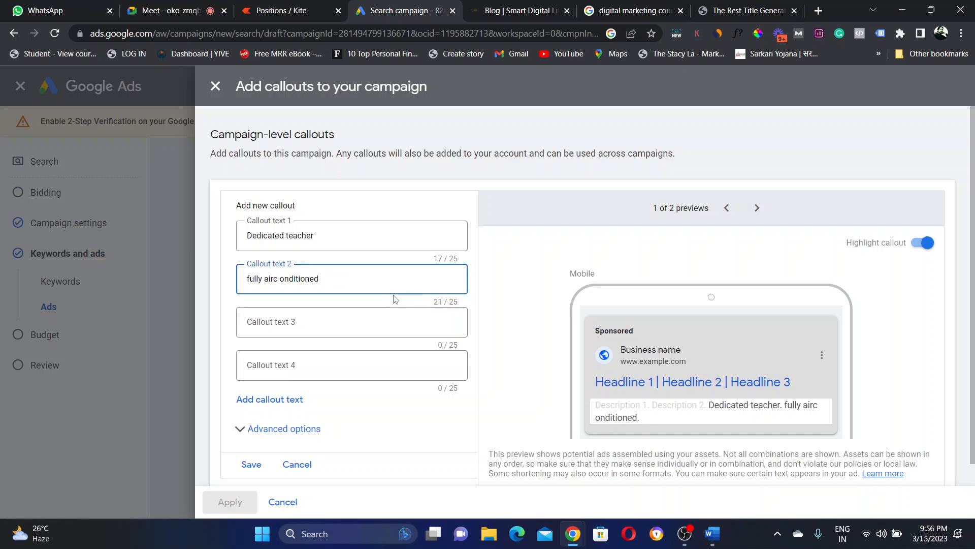
click(275, 280)
key(Right)
key(Delete)
Step: Add the third callout 'Live projects' and save all three callouts
click(264, 321)
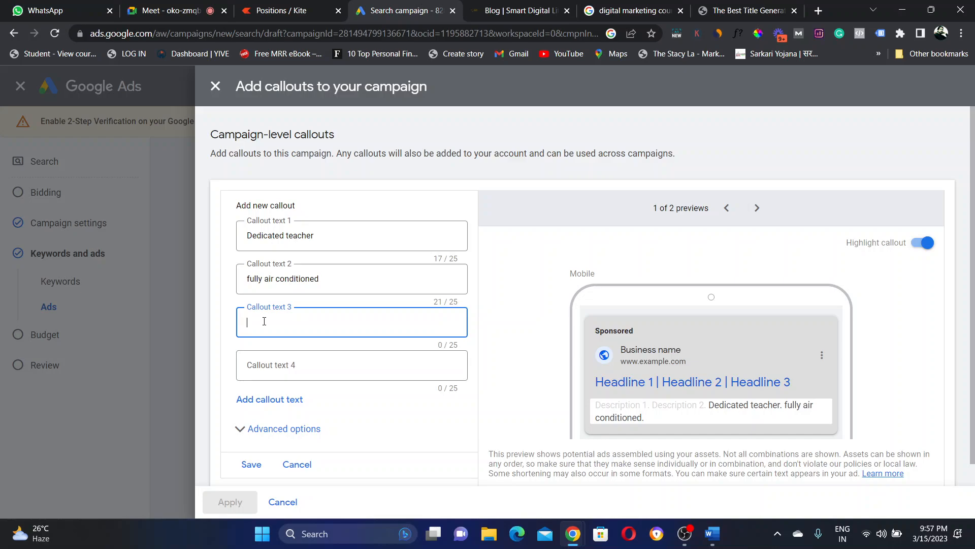
text(Live projects)
click(561, 241)
click(252, 470)
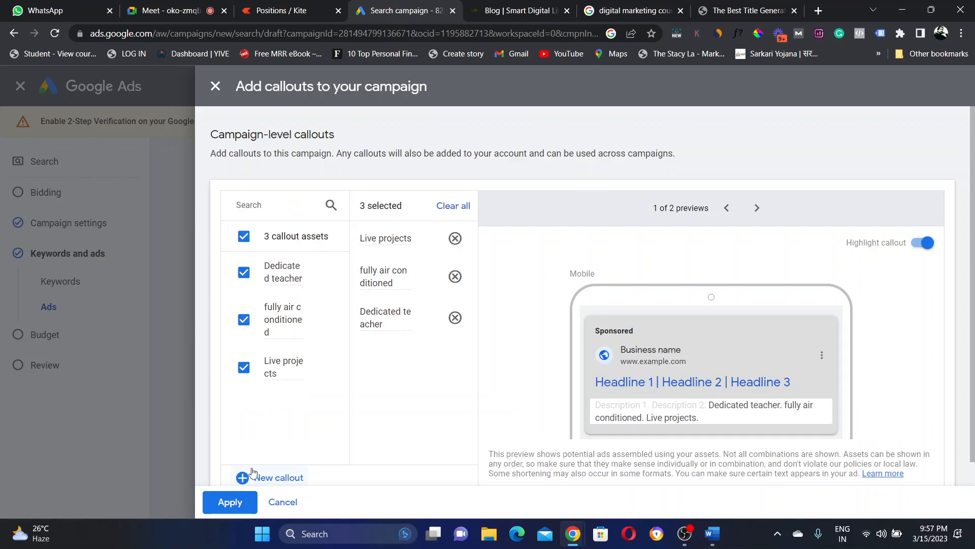
Step: Apply the three callouts to the ad and start a new promotion asset from More asset types
click(226, 503)
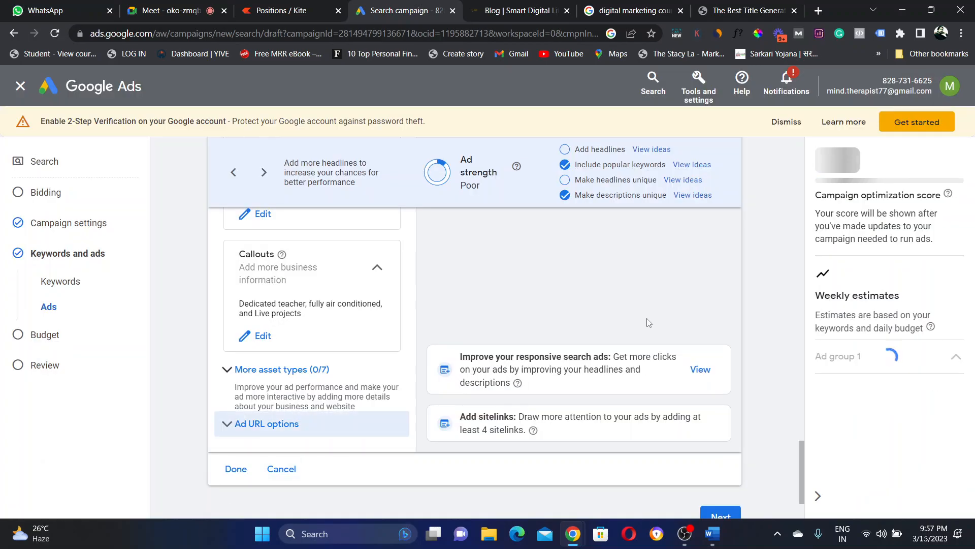
click(244, 375)
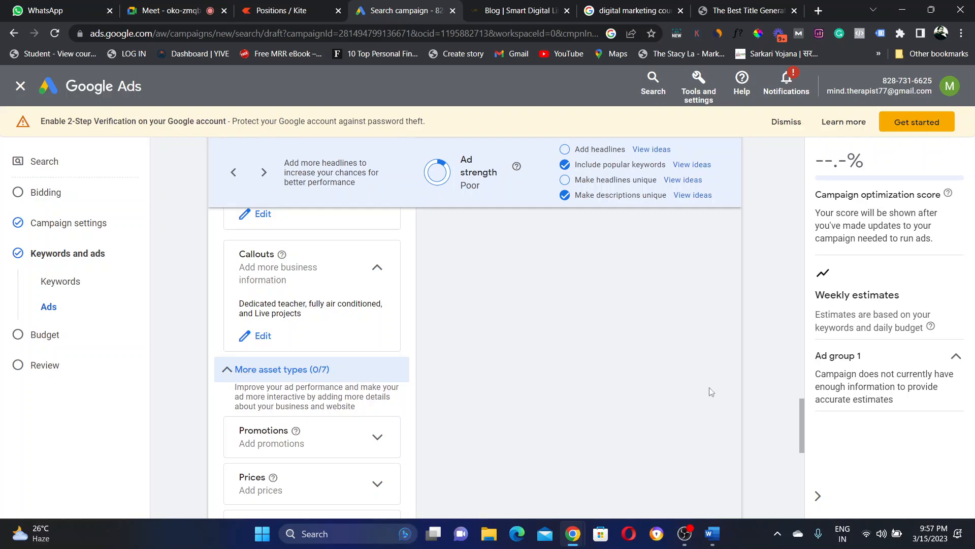
drag(803, 422, 805, 444)
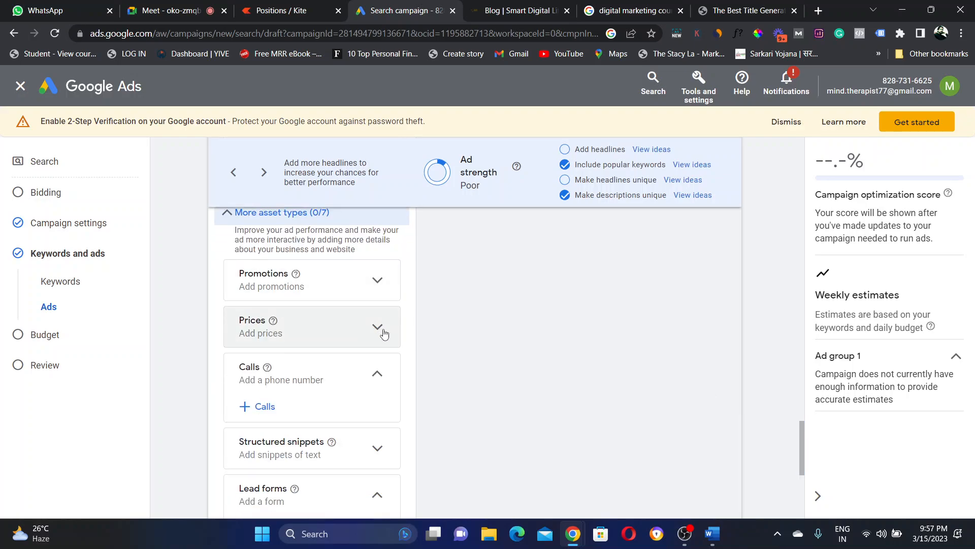
click(369, 290)
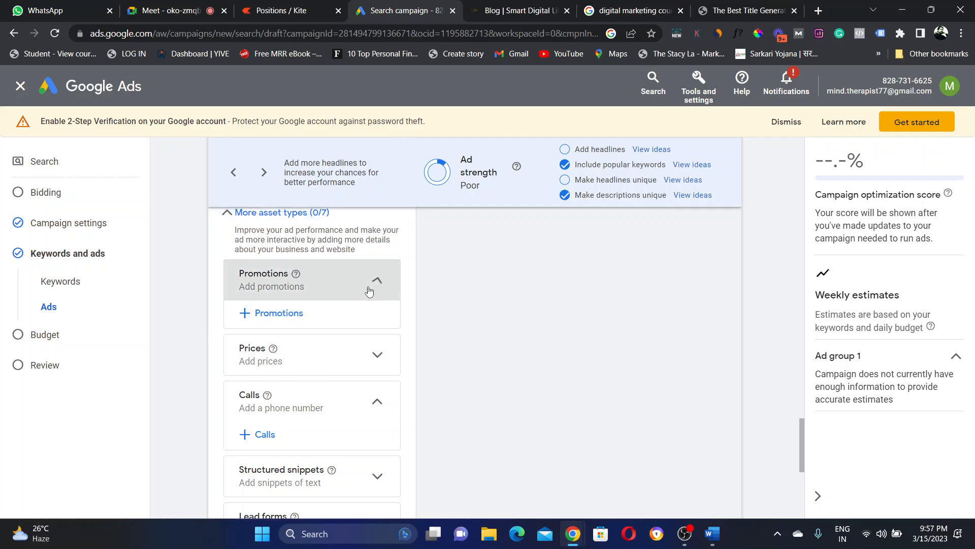
click(263, 314)
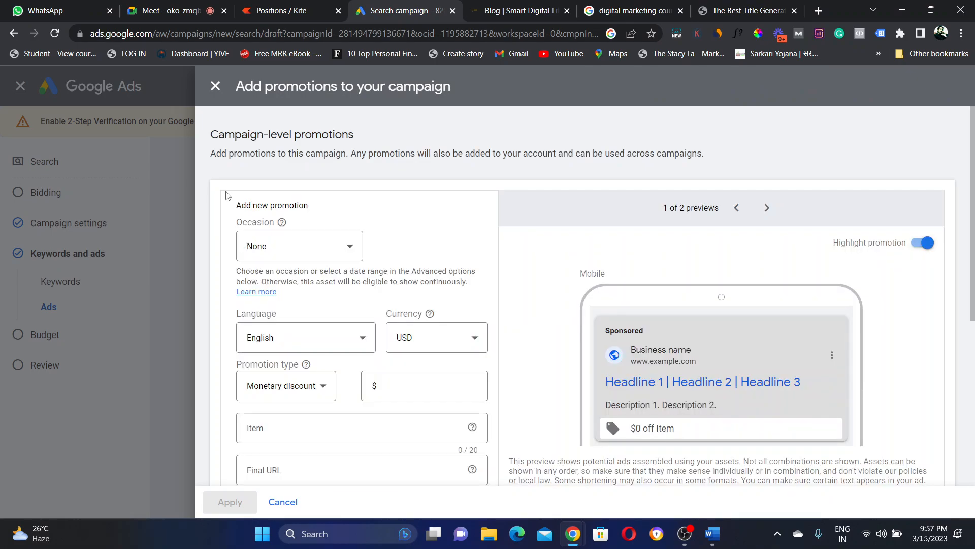
Step: Set the promotion's occasion to Mother's Day
click(339, 260)
click(340, 260)
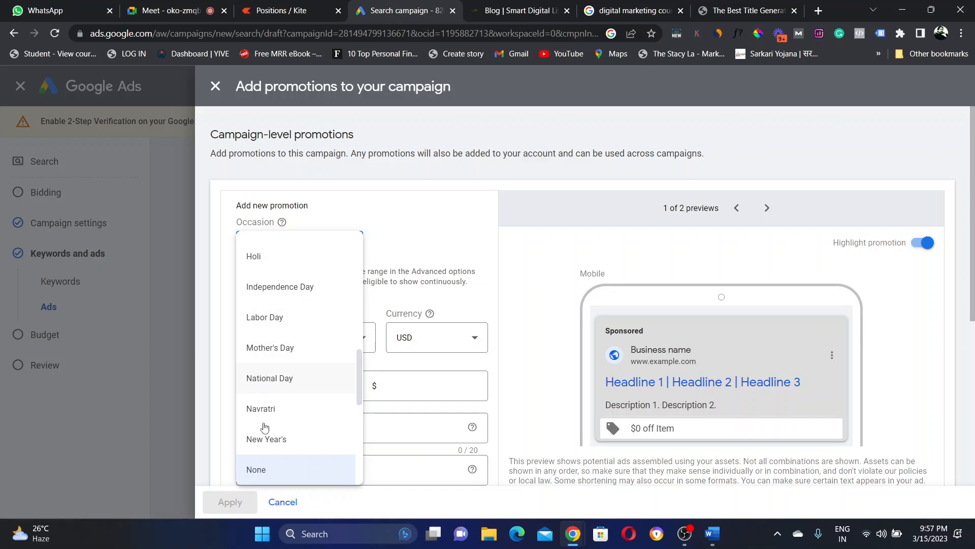
drag(357, 362, 358, 406)
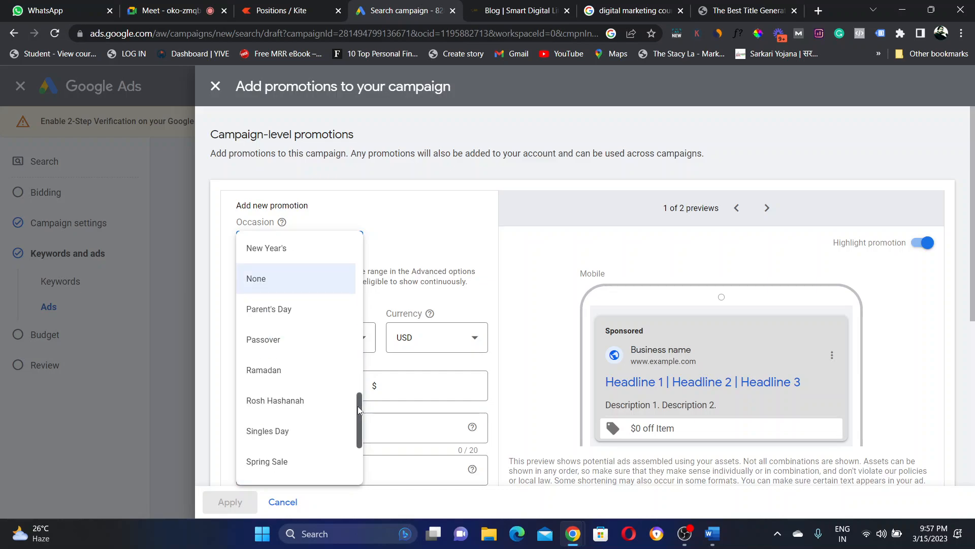
drag(357, 406, 337, 233)
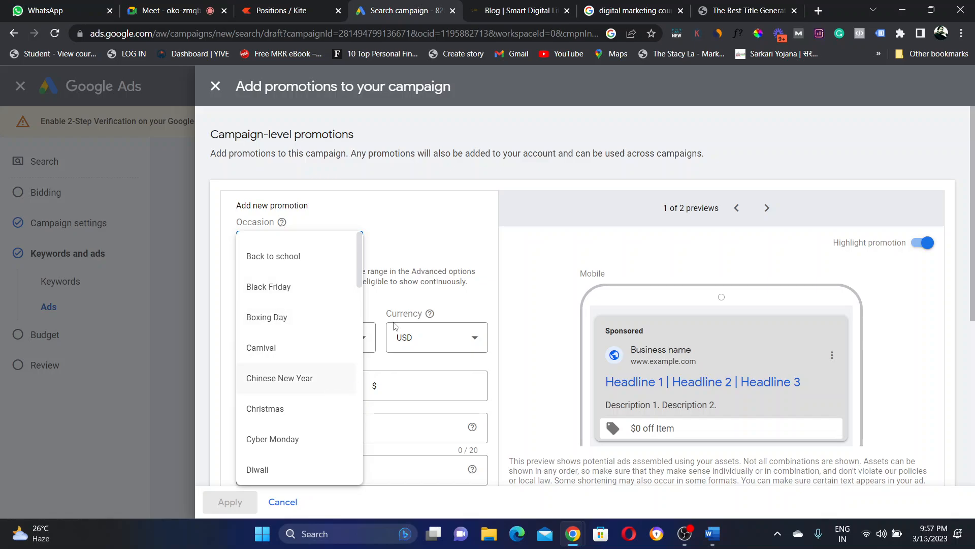
click(419, 261)
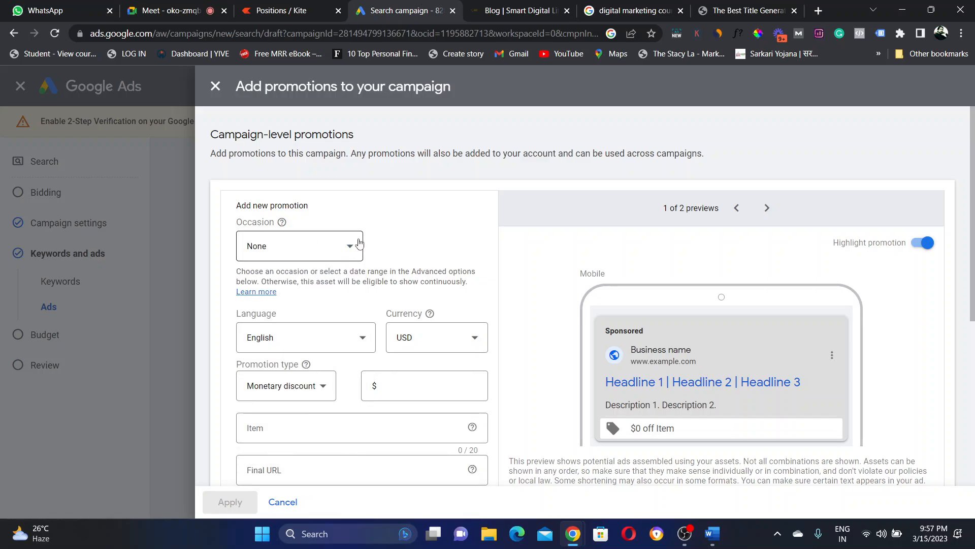
click(345, 255)
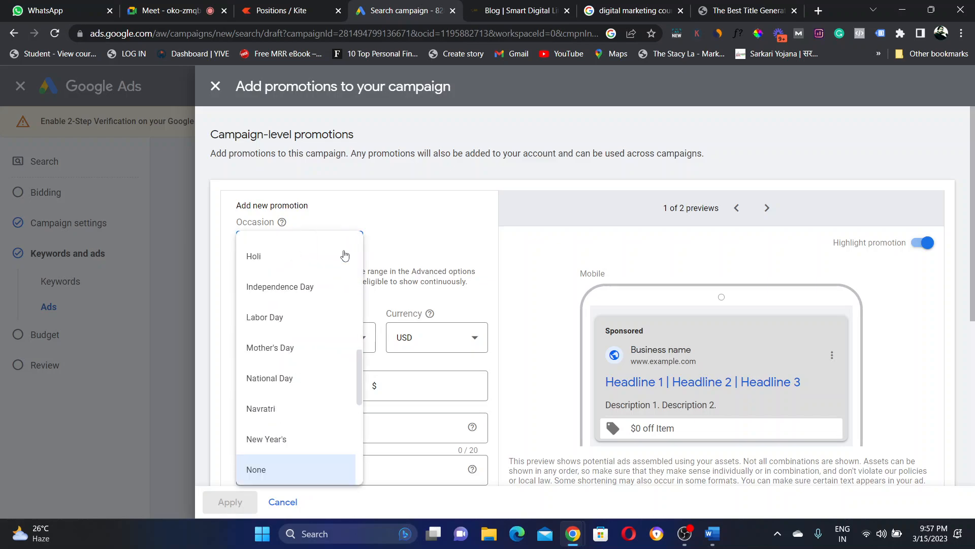
click(273, 359)
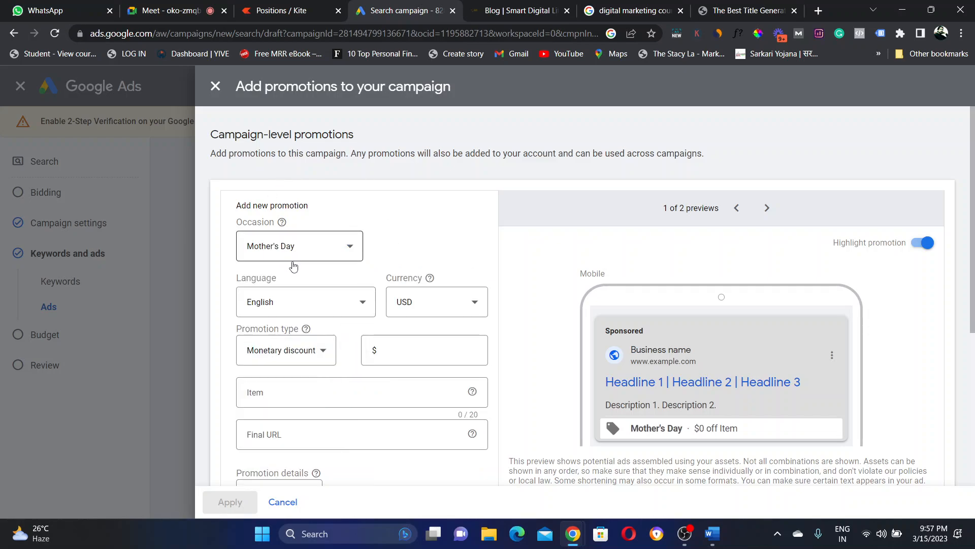
Step: Keep English as the promotion language and browse the currency list for INR
click(302, 311)
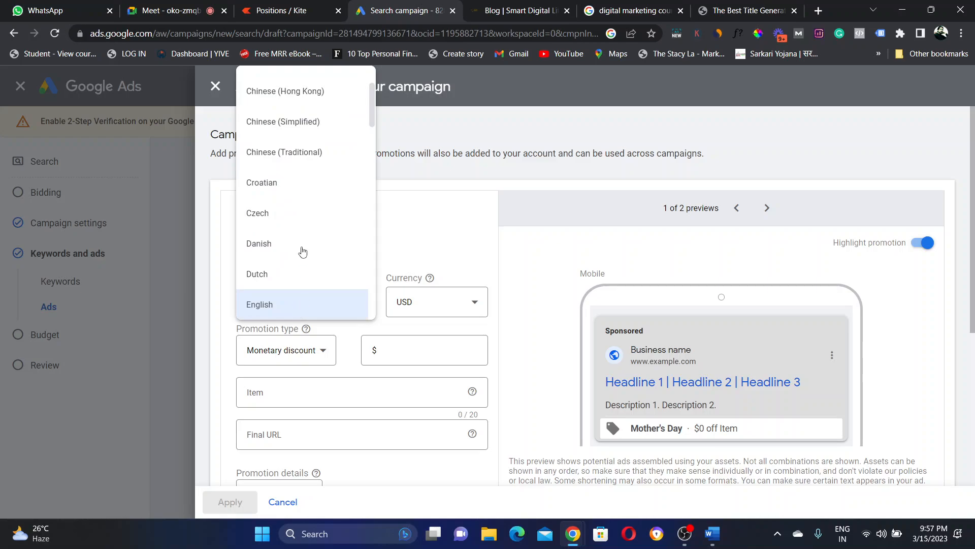
scroll(248, 218, down, 8)
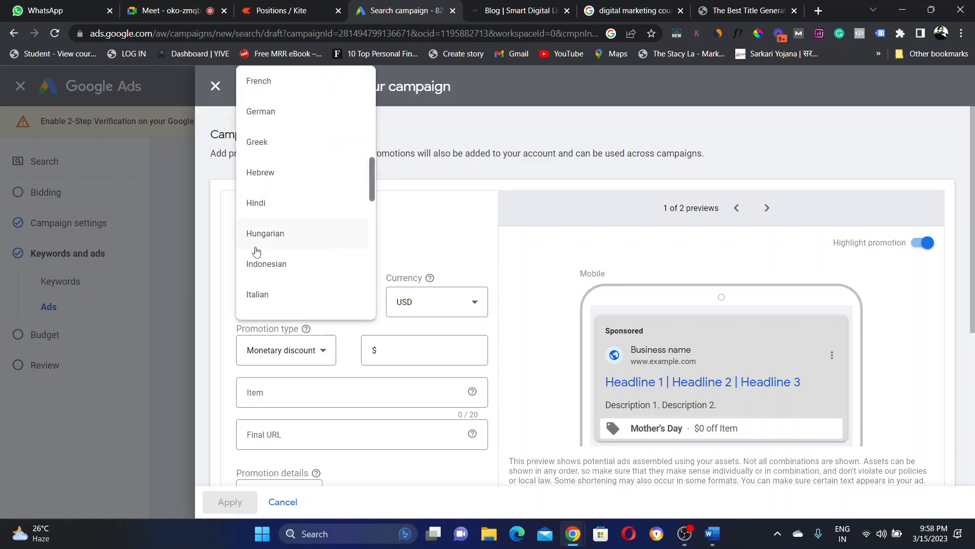
drag(371, 185, 370, 120)
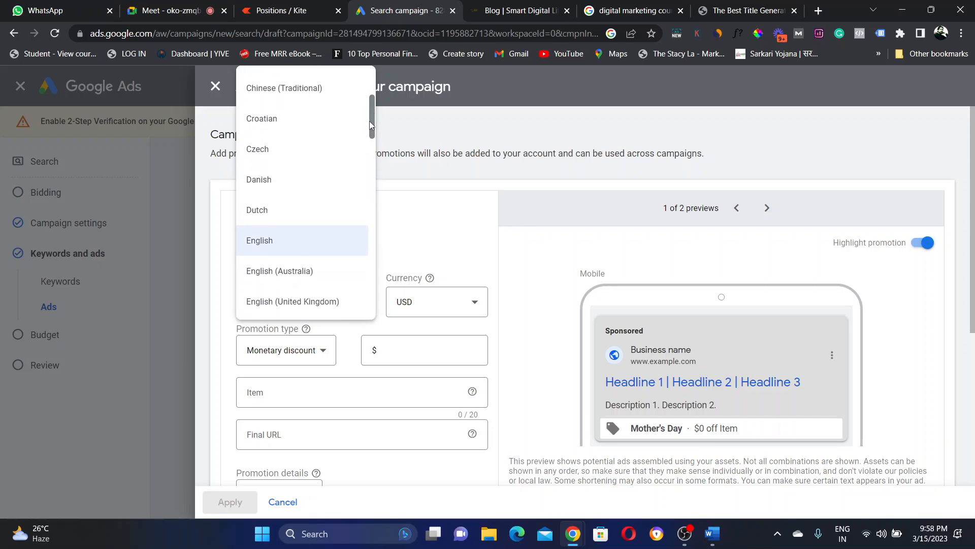
click(266, 243)
click(444, 309)
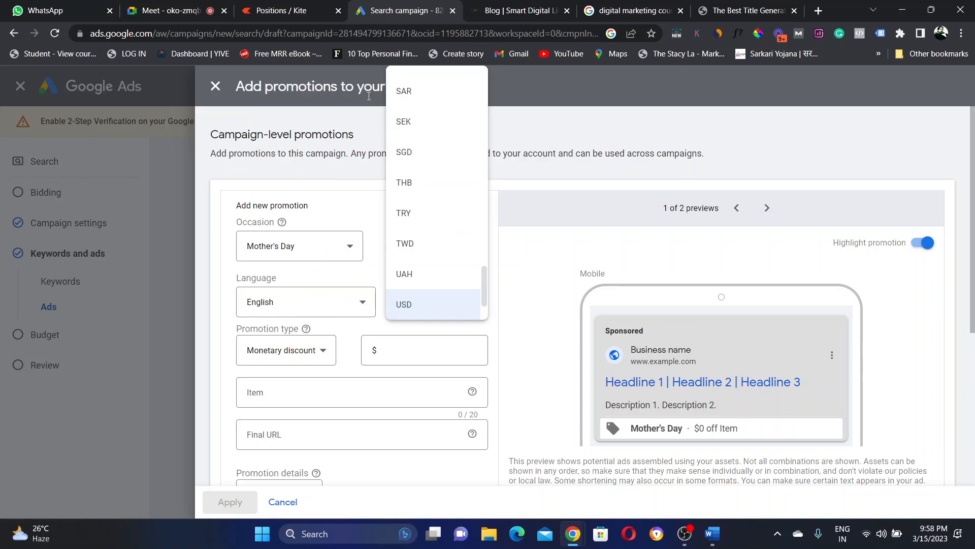
drag(484, 284, 482, 195)
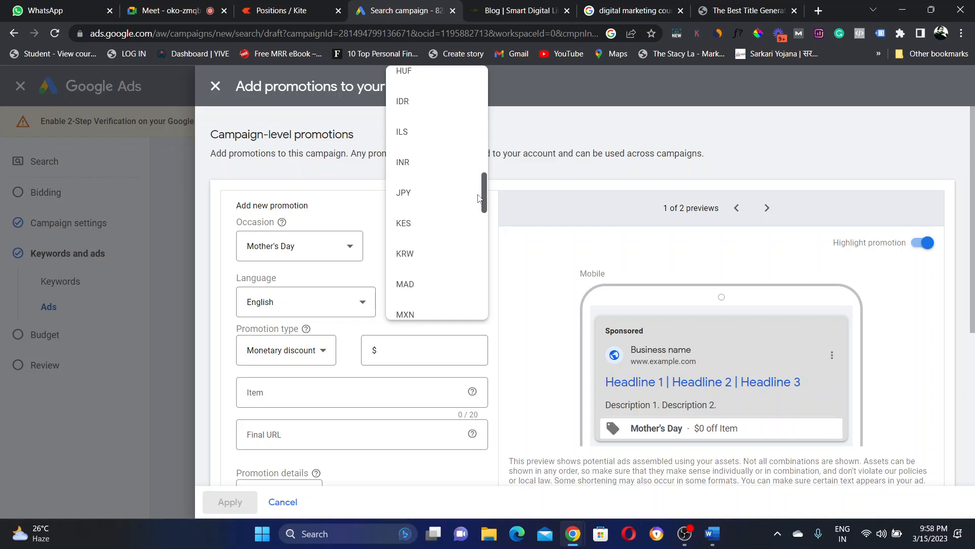
Step: Set the currency to INR and make the promotion a 20% percent discount
click(403, 167)
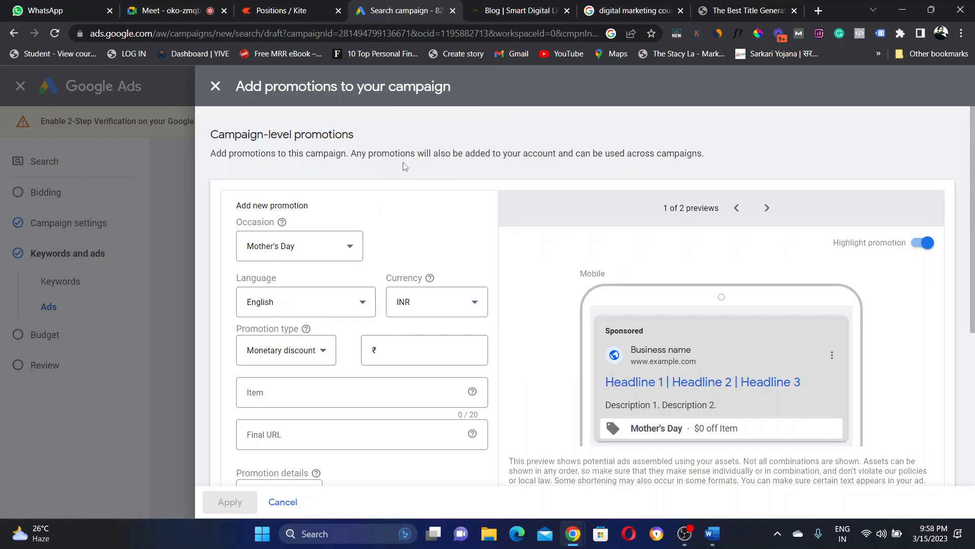
click(302, 357)
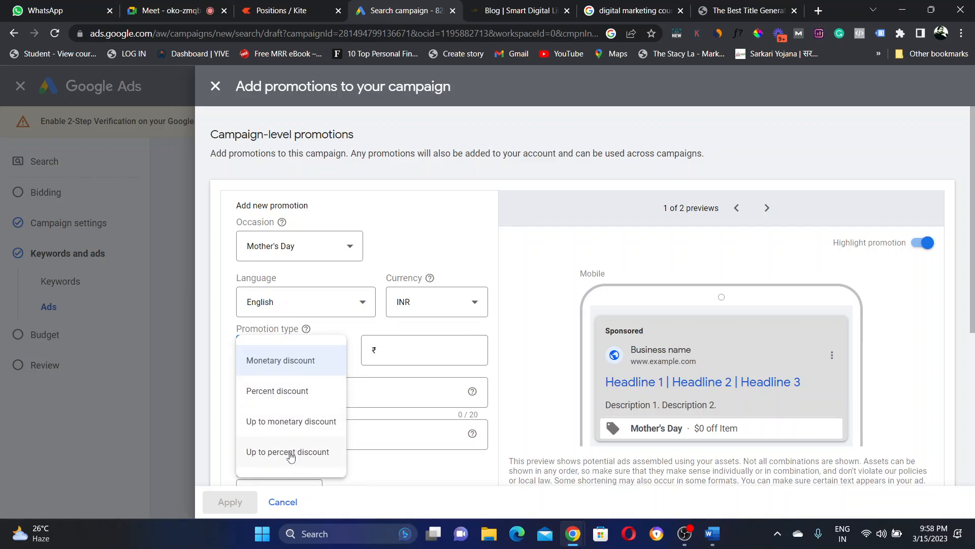
click(270, 394)
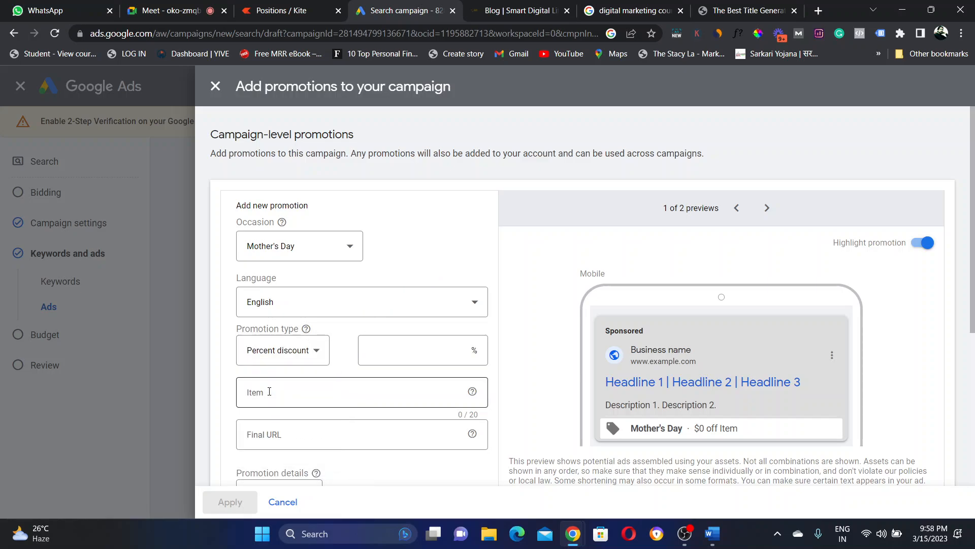
click(403, 354)
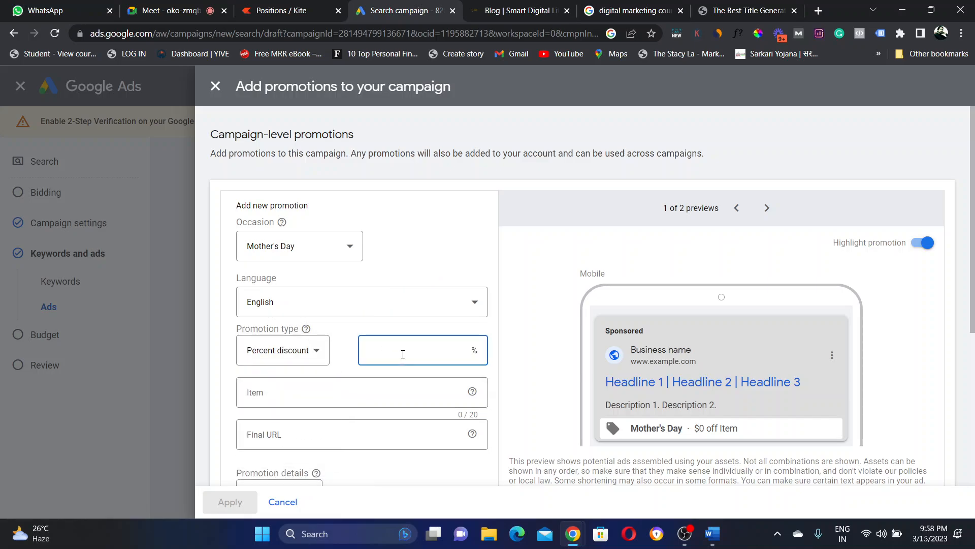
text(20)
click(515, 348)
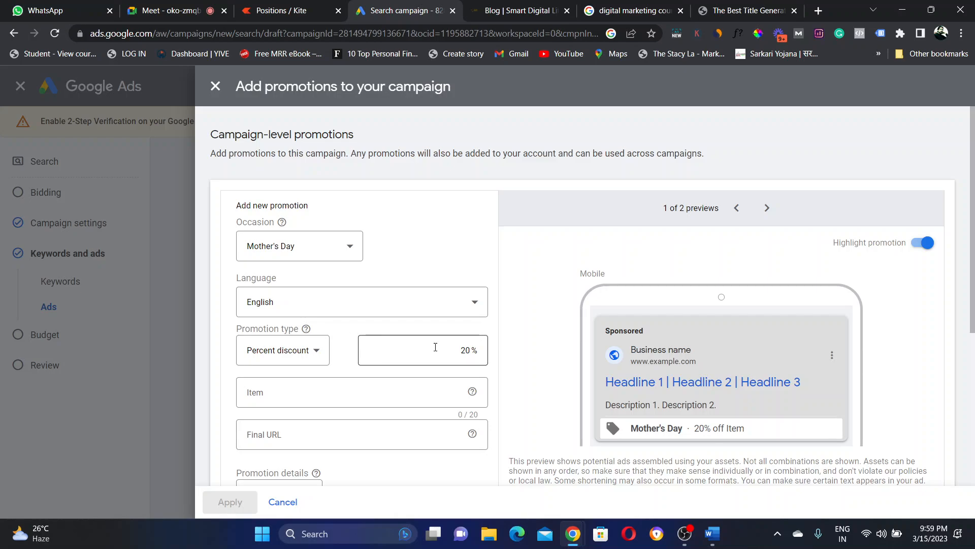
click(474, 351)
click(318, 353)
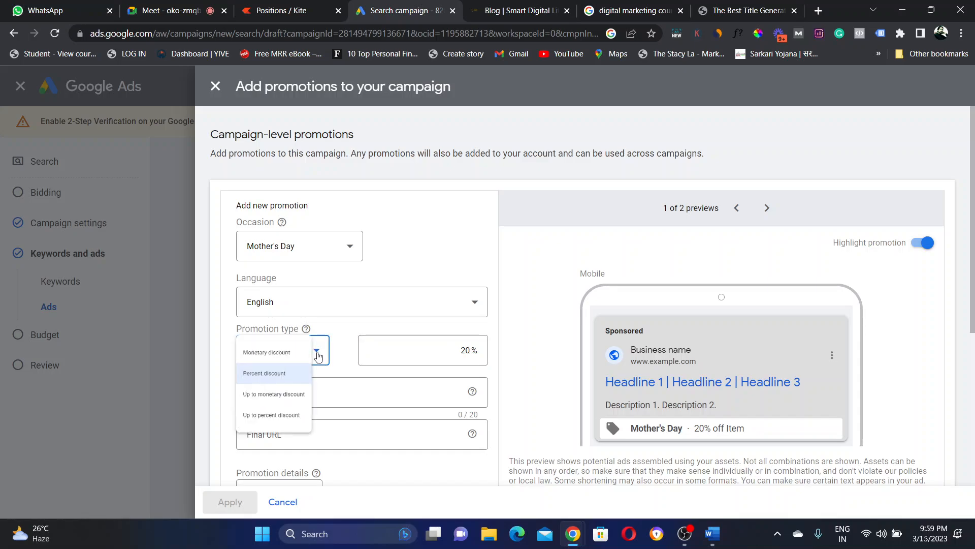
Step: Switch the promotion to a Monetary discount of ₹1,500
click(287, 362)
click(394, 354)
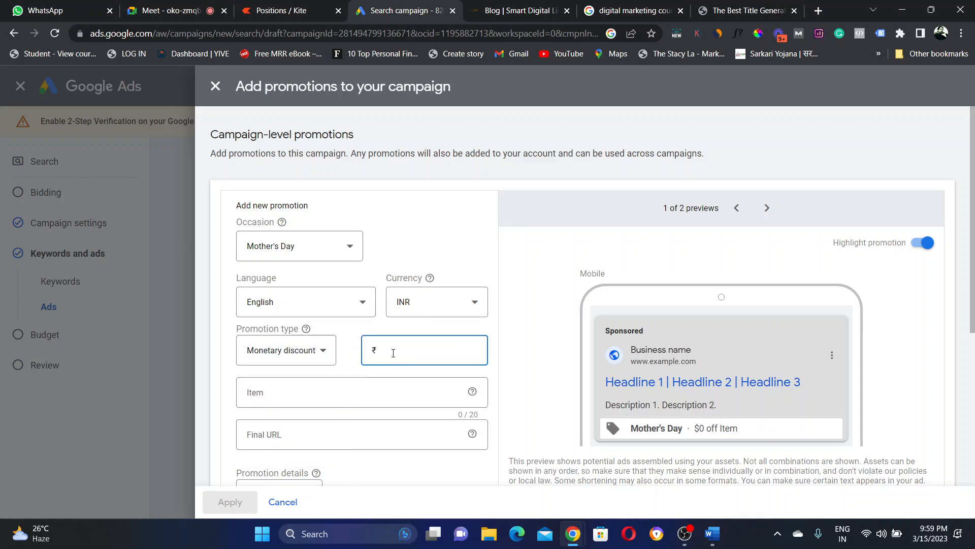
text(14)
key(BackSpace)
text(500)
click(524, 353)
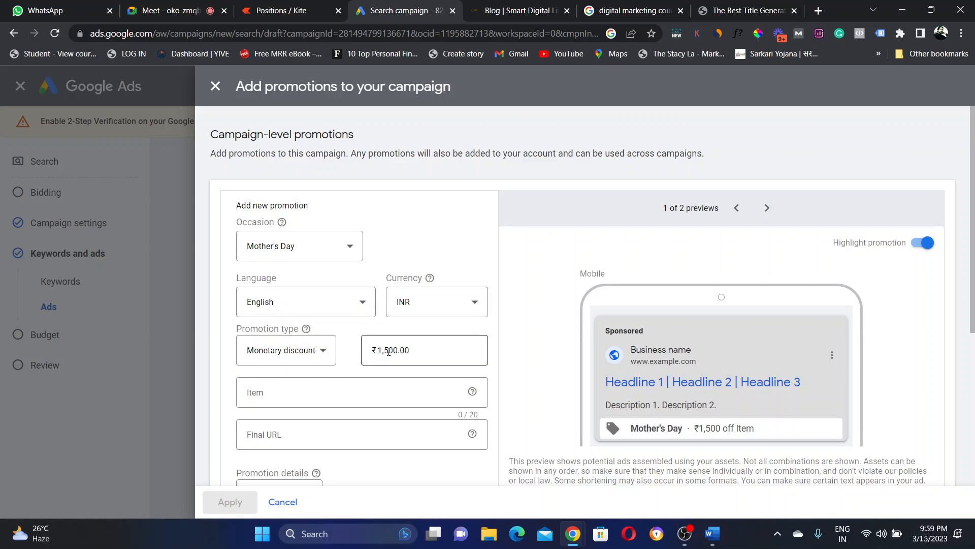
Step: Try an Up to monetary discount, then revert to a plain ₹1,500 Monetary discount
click(322, 351)
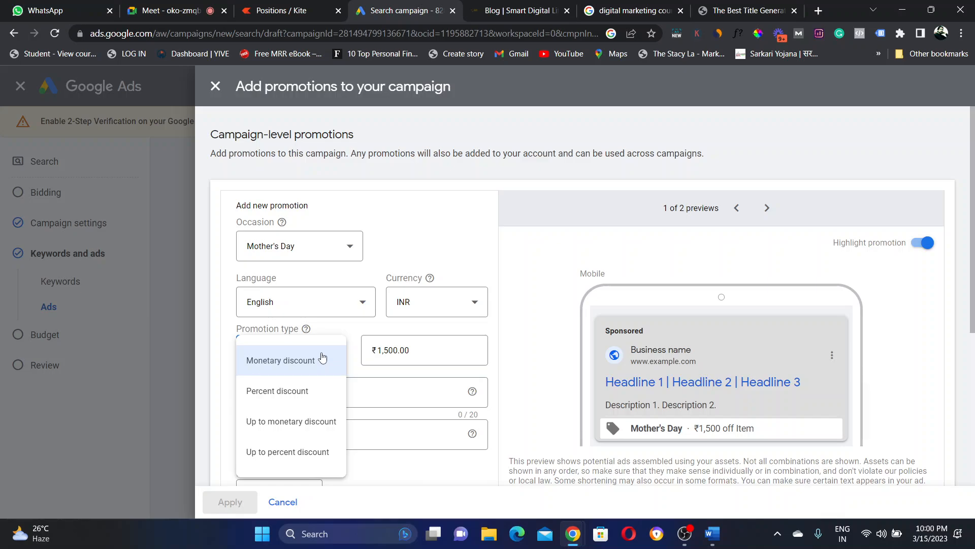
click(292, 424)
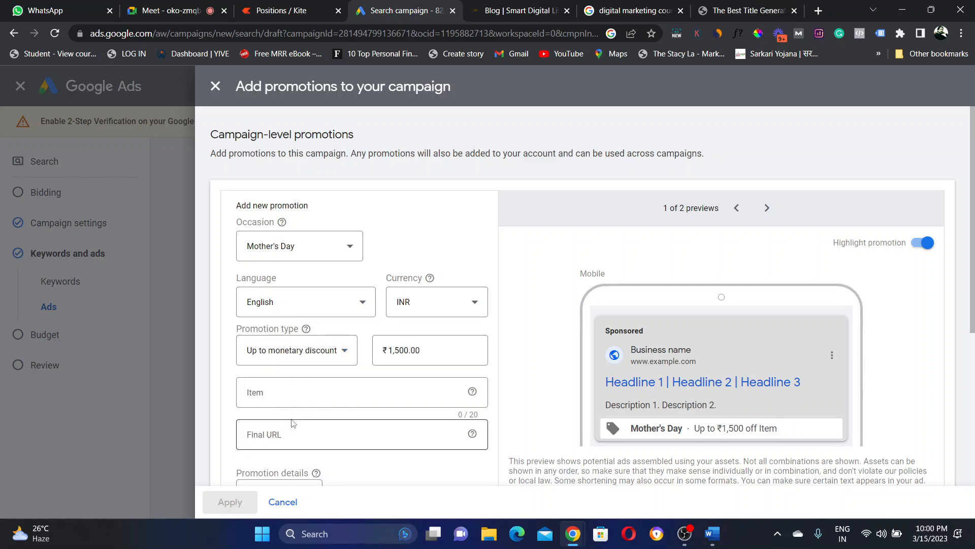
click(432, 349)
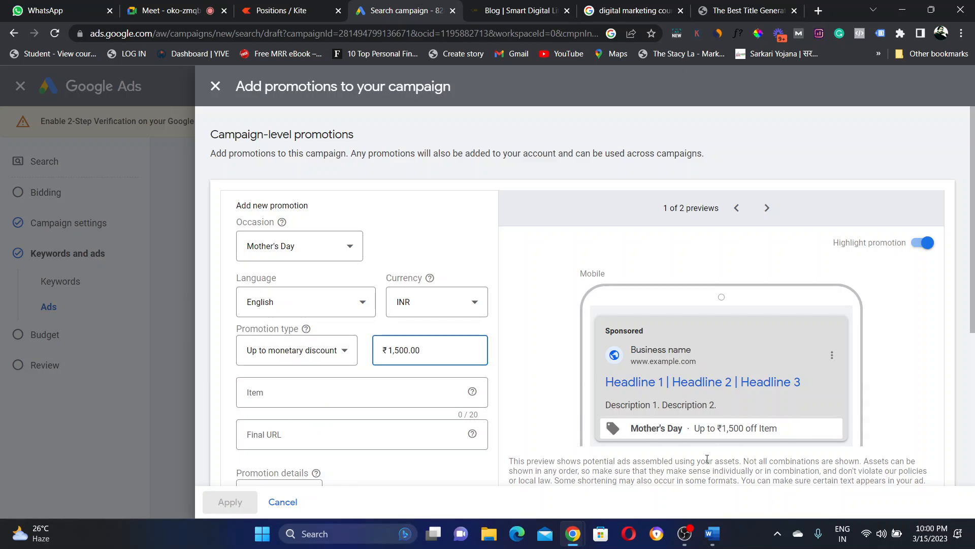
drag(694, 429, 785, 432)
click(785, 432)
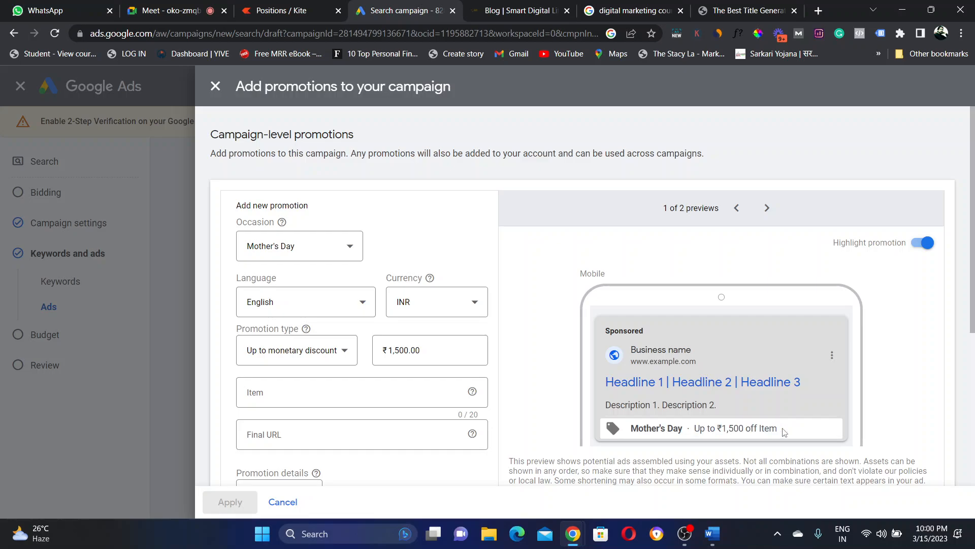
click(345, 351)
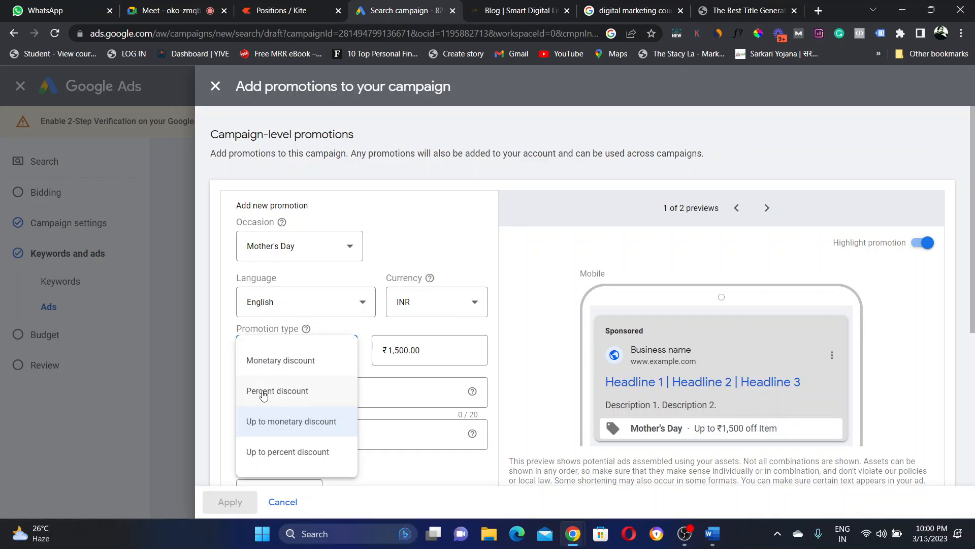
click(275, 362)
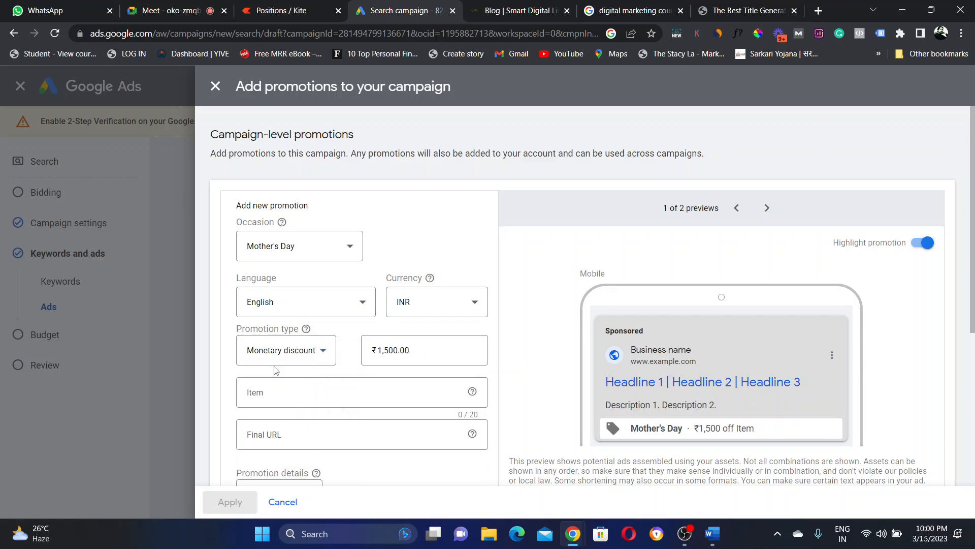
click(312, 391)
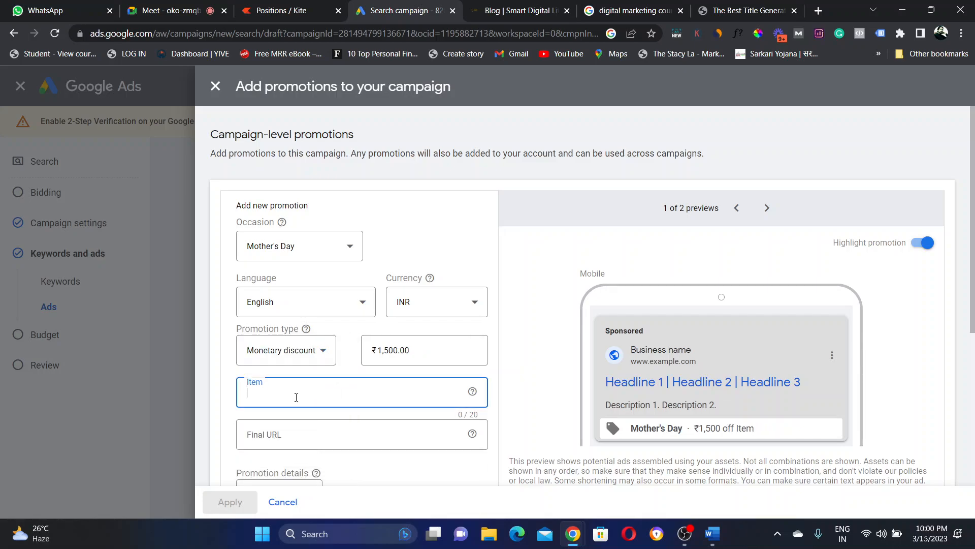
click(299, 431)
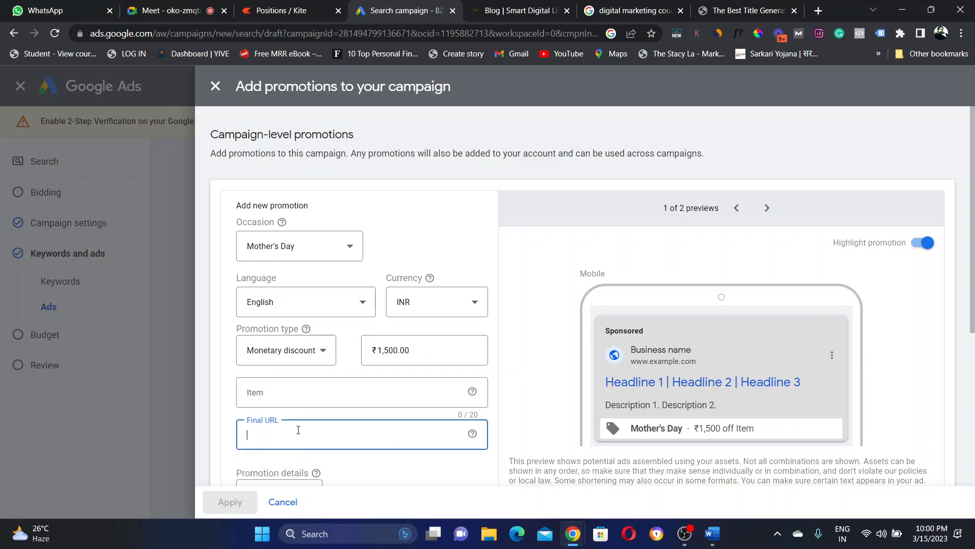
click(312, 391)
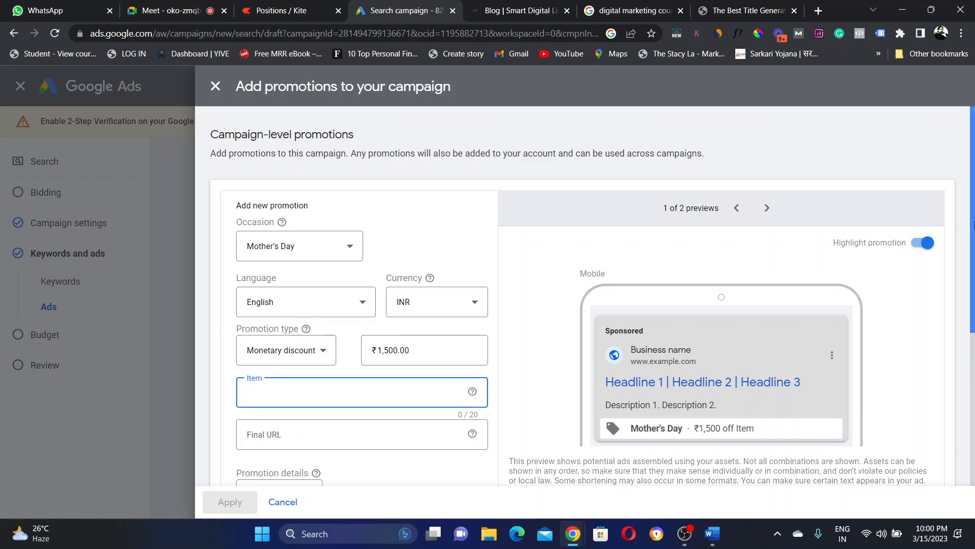
drag(971, 228, 973, 297)
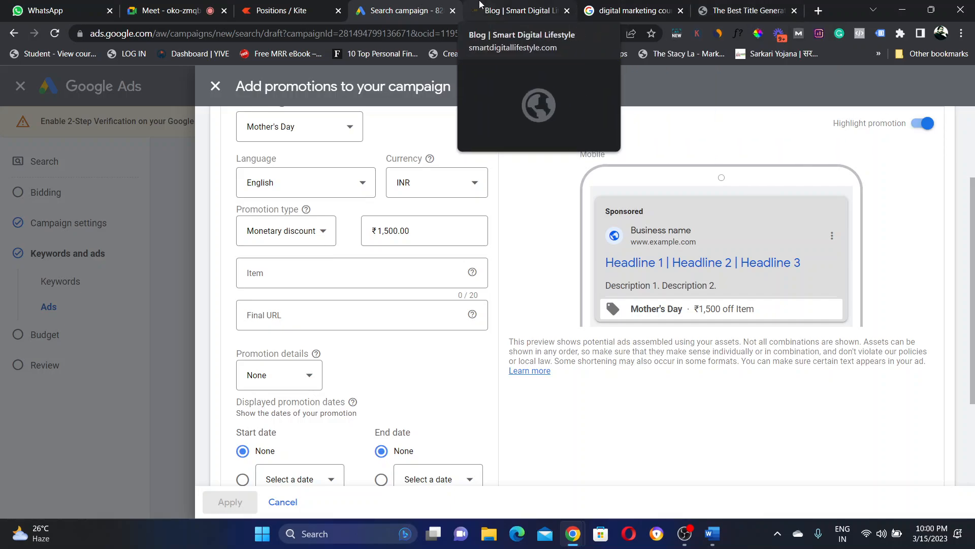
Step: Open the Passive Income With $1000 Budget blog post, then return to the promotion form
click(513, 10)
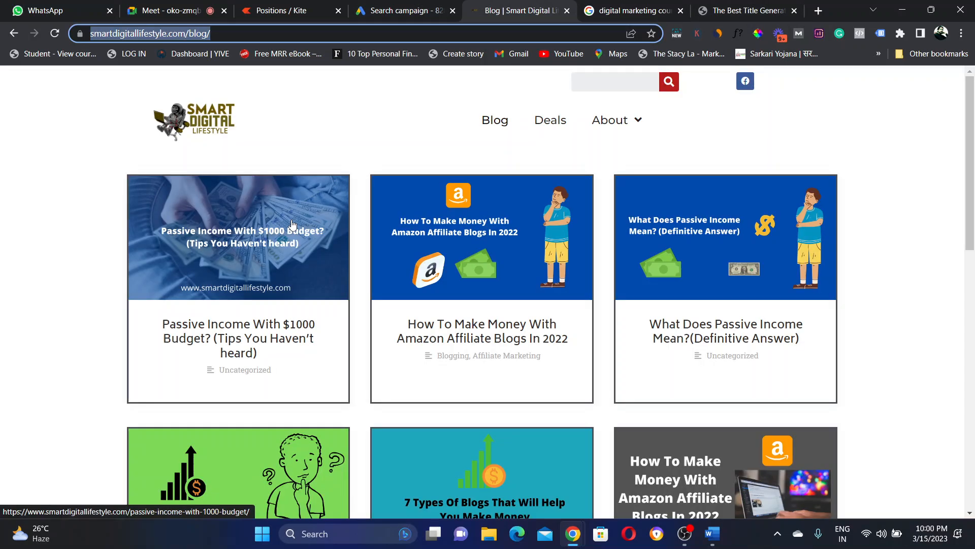
click(292, 223)
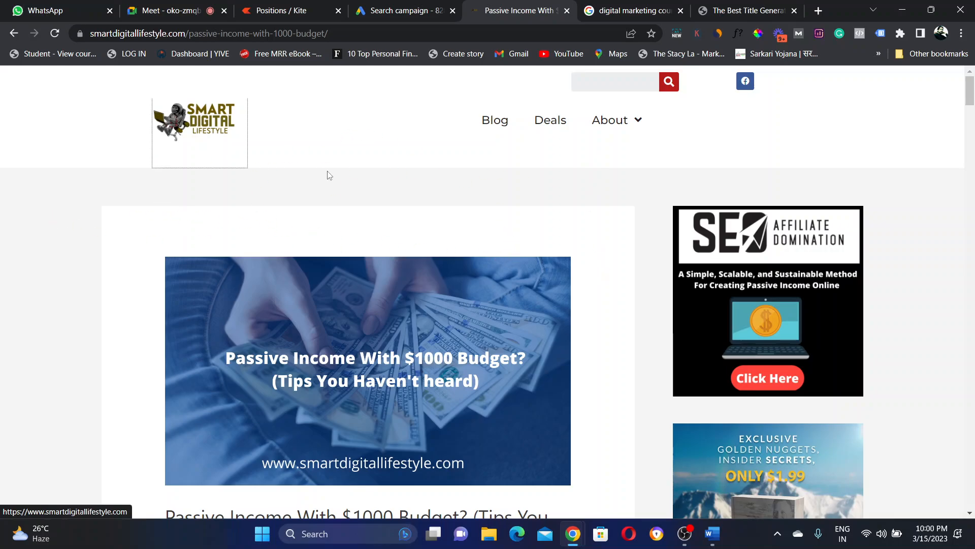
click(398, 4)
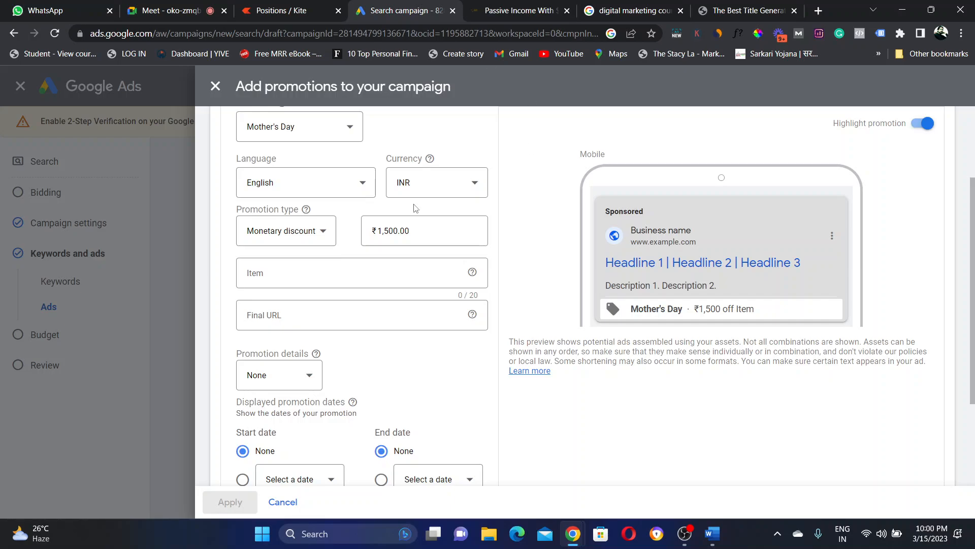
click(527, 5)
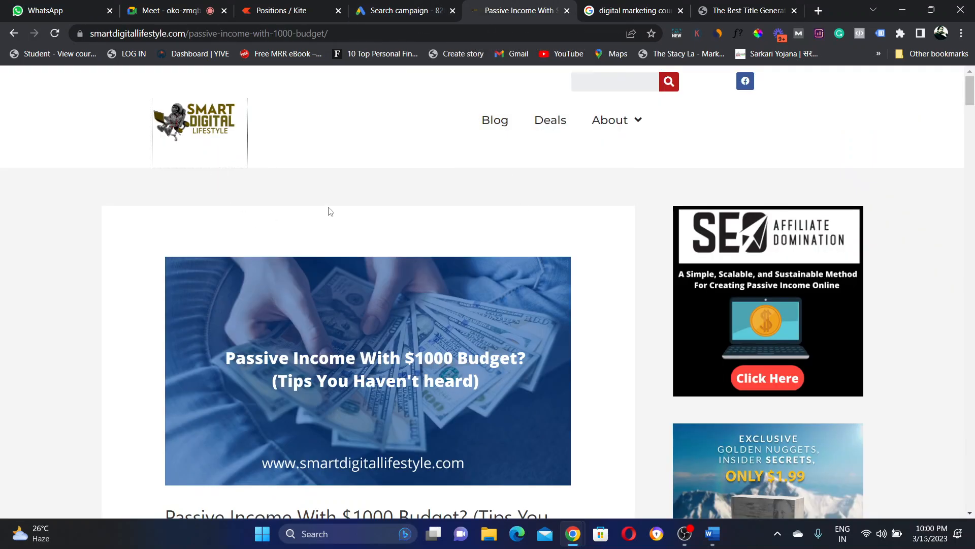
click(401, 10)
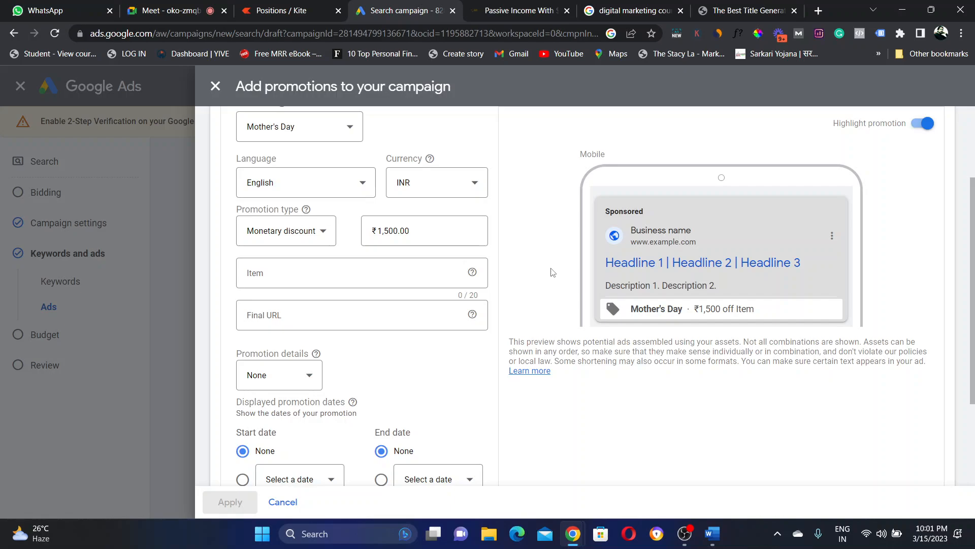
drag(972, 227, 974, 283)
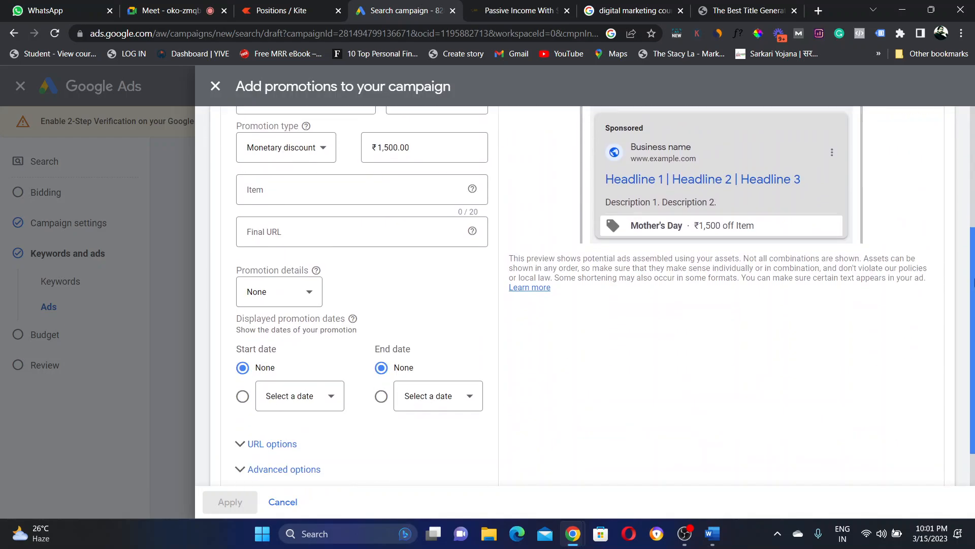
Step: Enter 'DM course' as the promoted item and paste the blog page as final URL
click(330, 187)
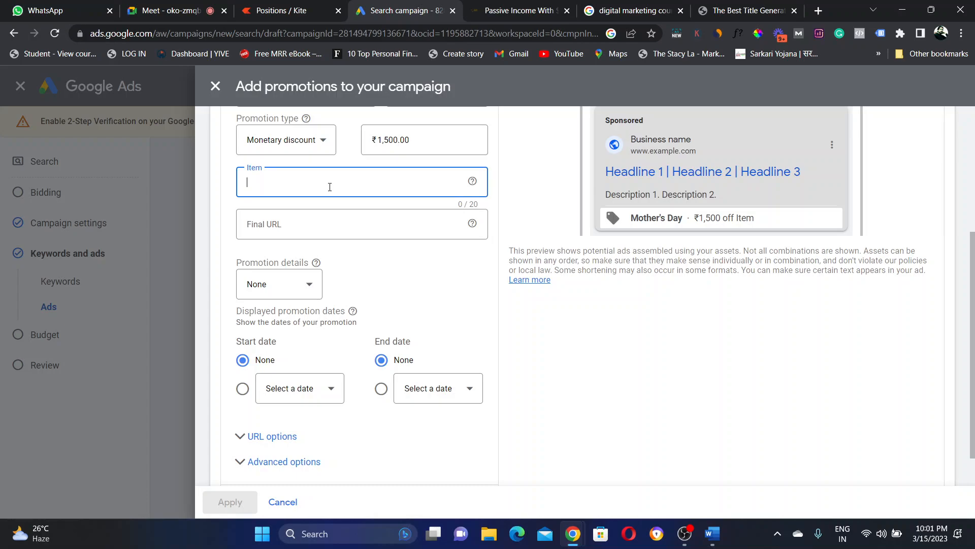
text(DM course)
click(316, 223)
text(https://www.smartdigitallifestyle.com/blog/)
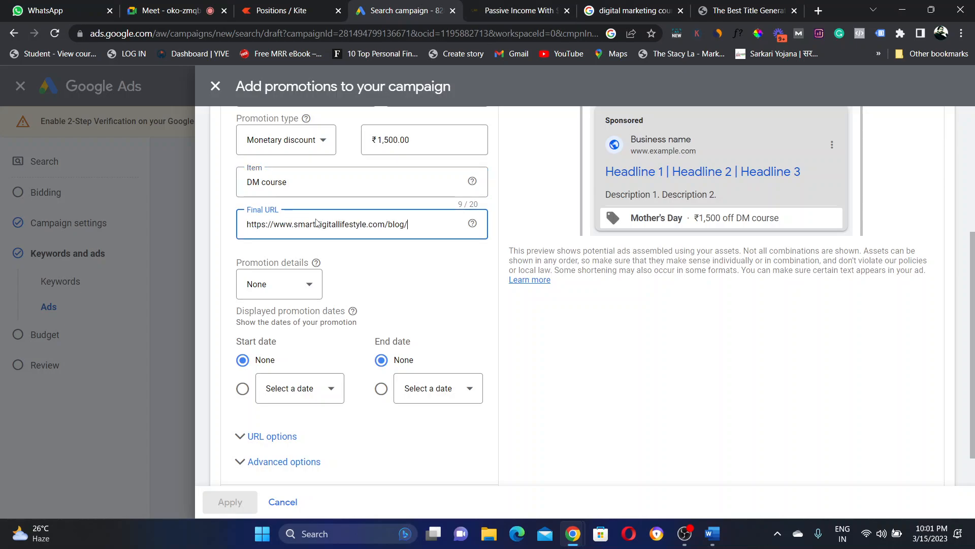
Step: Set the promotion details to Promo code M0001
click(286, 293)
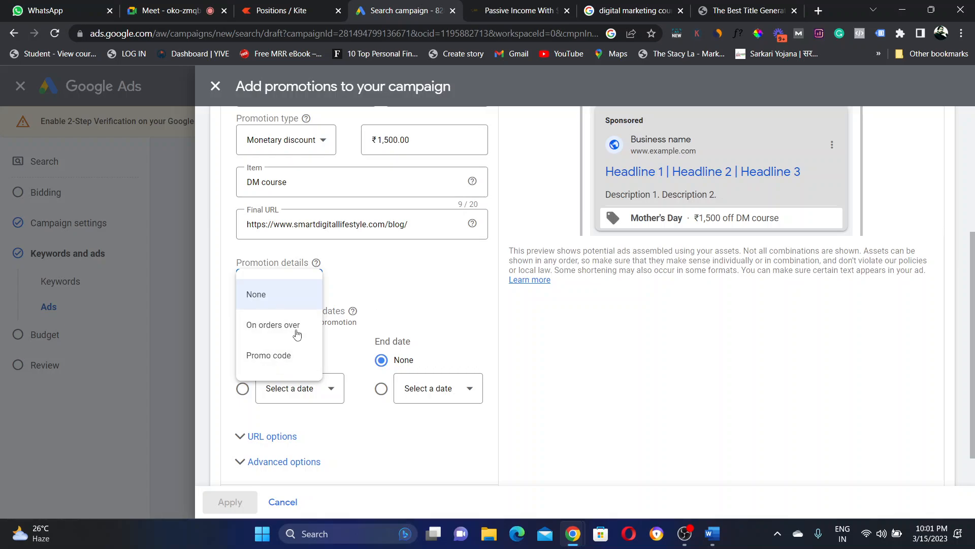
click(278, 357)
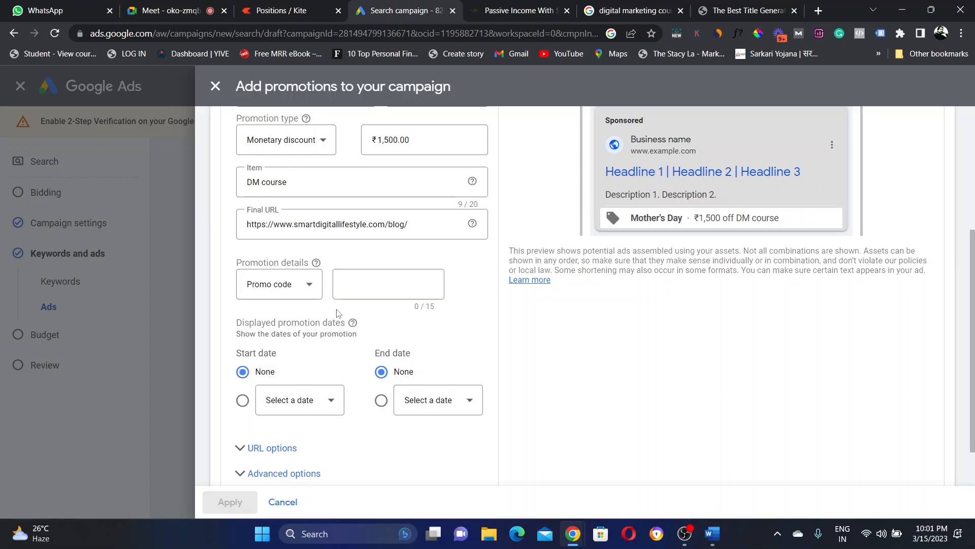
click(367, 280)
text(M00)
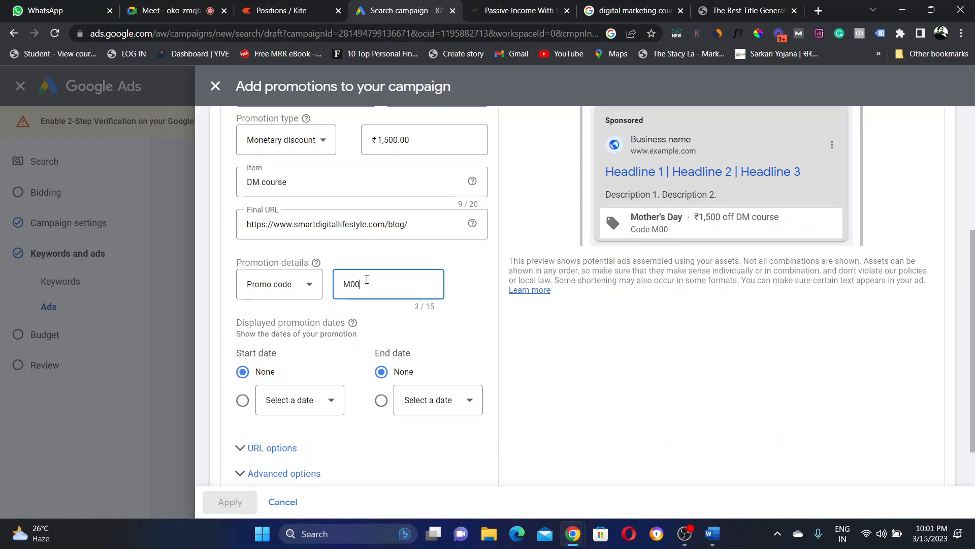
key(BackSpace)
key(BackSpace)
key(BackSpace)
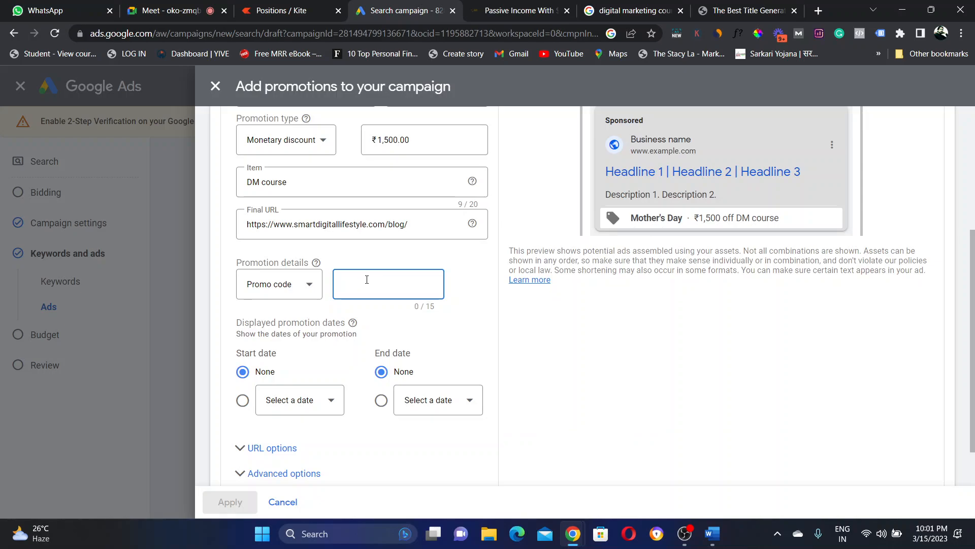
text(M)
key(BackSpace)
text(M)
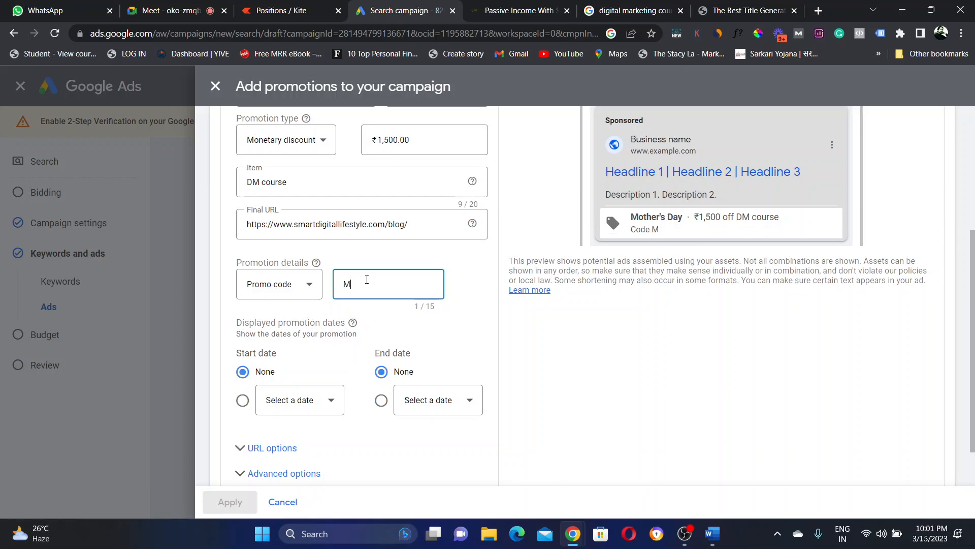
text(0001)
click(461, 320)
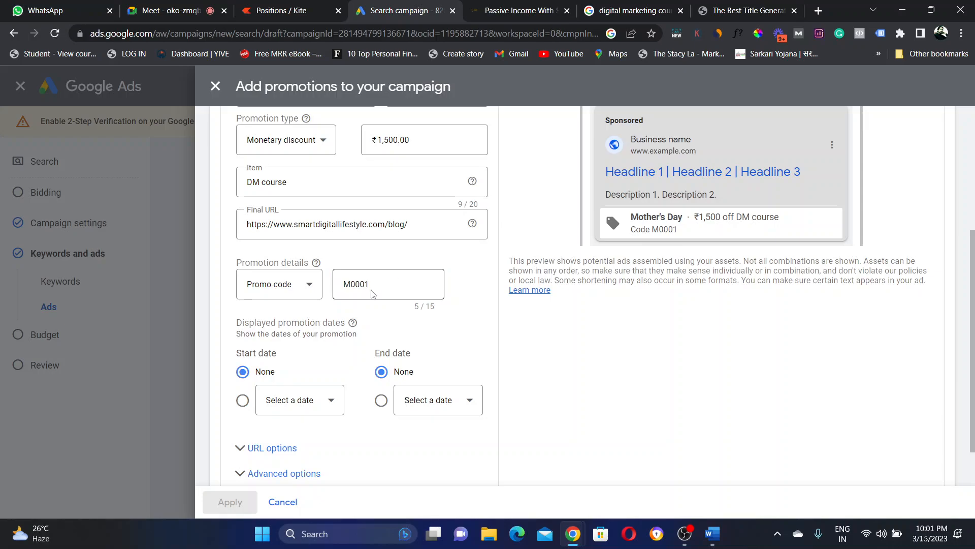
Step: Check the promo code M0001 in the ad preview
drag(235, 323, 379, 329)
click(379, 329)
drag(635, 233, 686, 234)
click(686, 233)
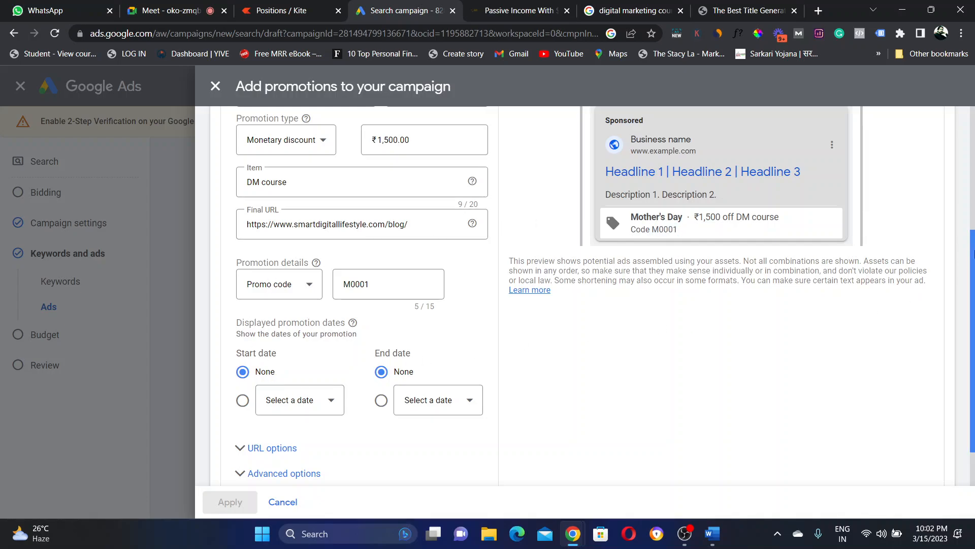
drag(972, 261, 973, 291)
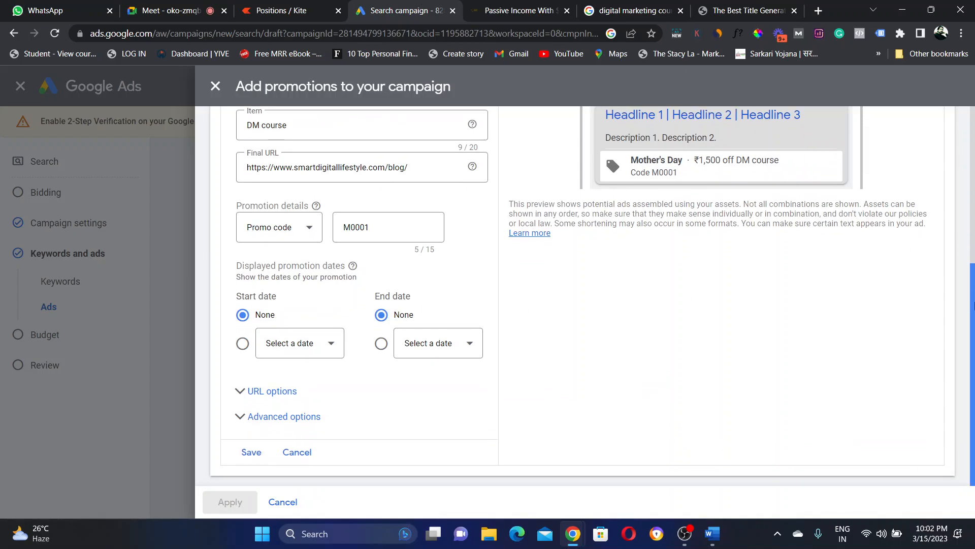
Step: Make the promotion run from Mar 16 to Mar 18 and save it
click(334, 352)
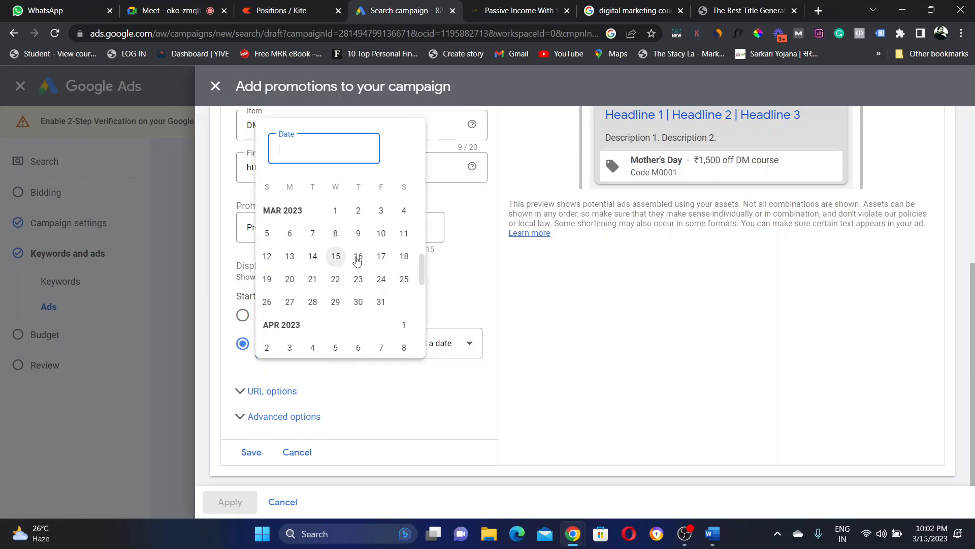
click(358, 259)
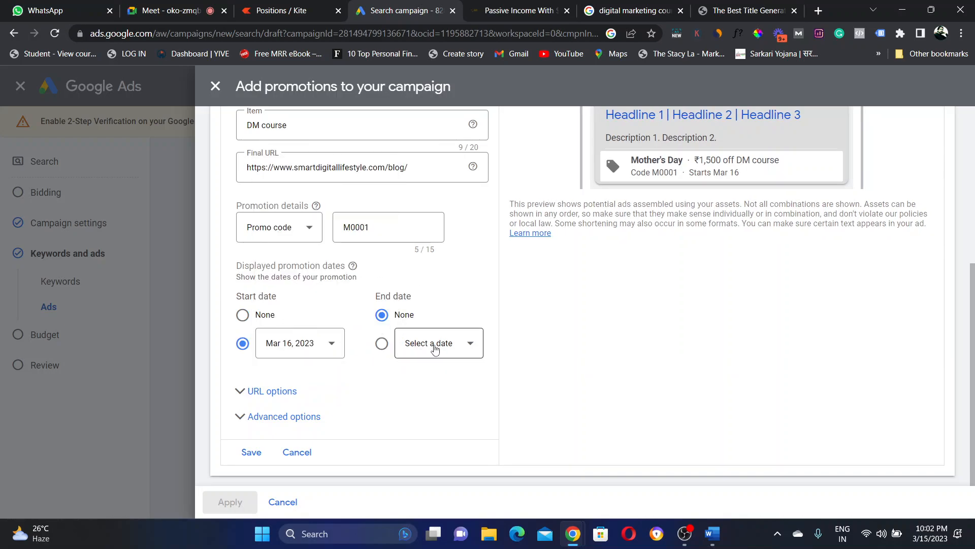
click(435, 348)
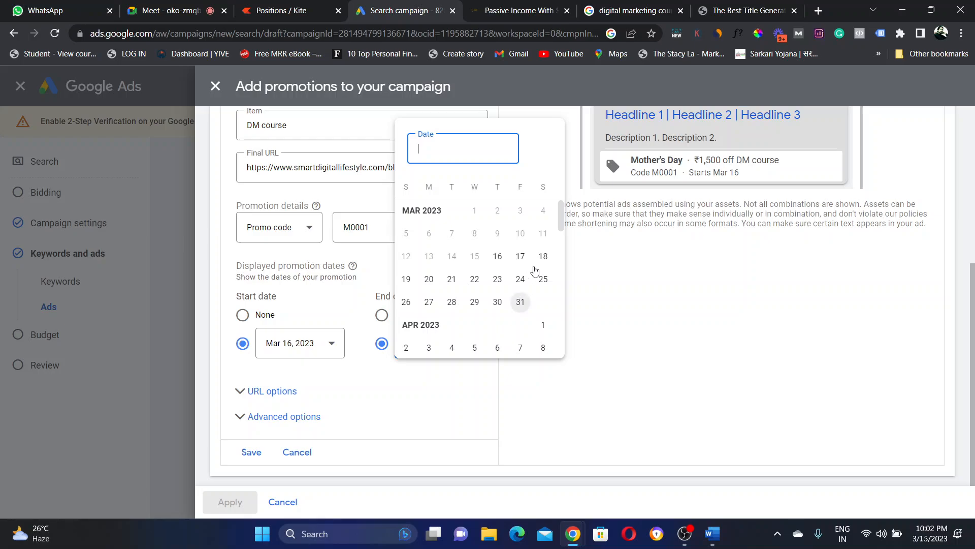
click(543, 257)
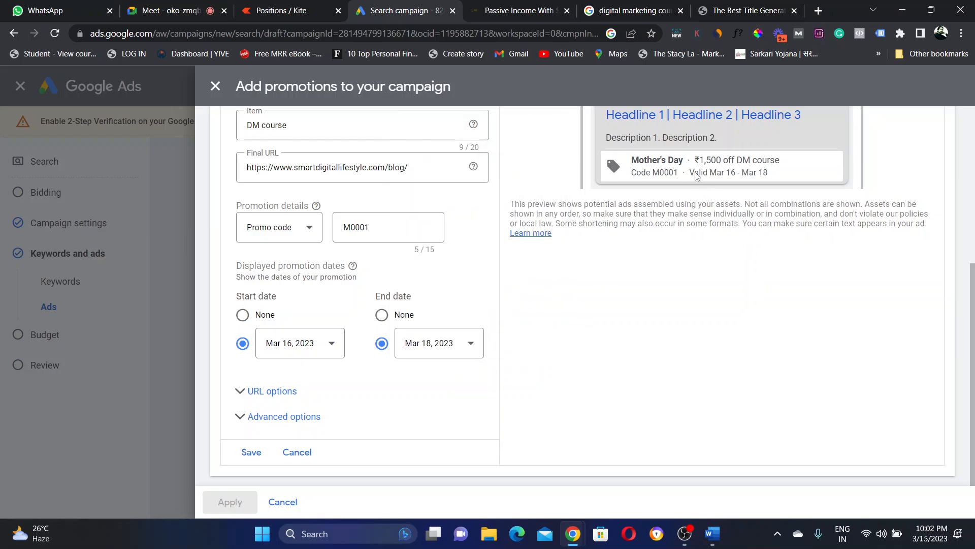
drag(694, 172, 772, 173)
click(772, 173)
drag(653, 174, 680, 174)
click(678, 174)
click(251, 452)
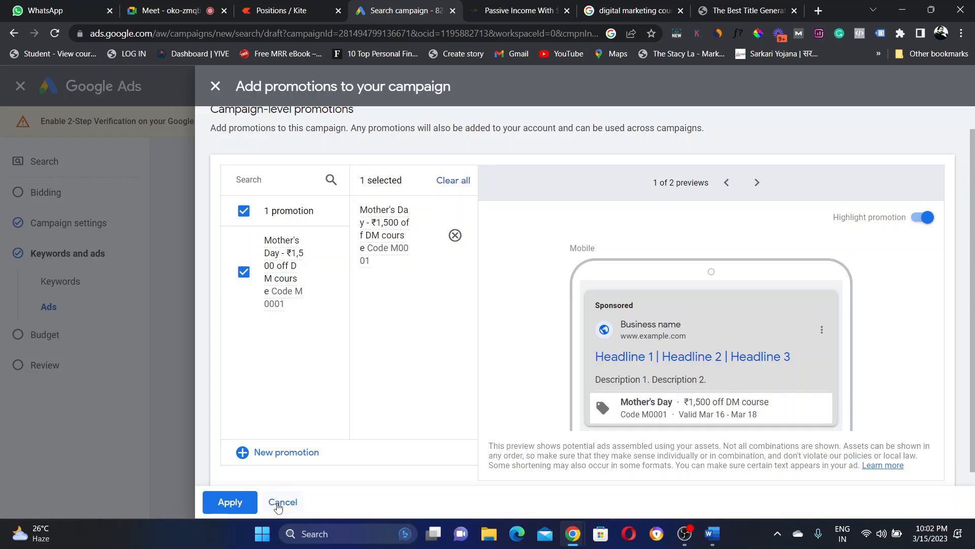
Step: Apply the Mother's Day promotion to the ad and start a new price asset
click(225, 503)
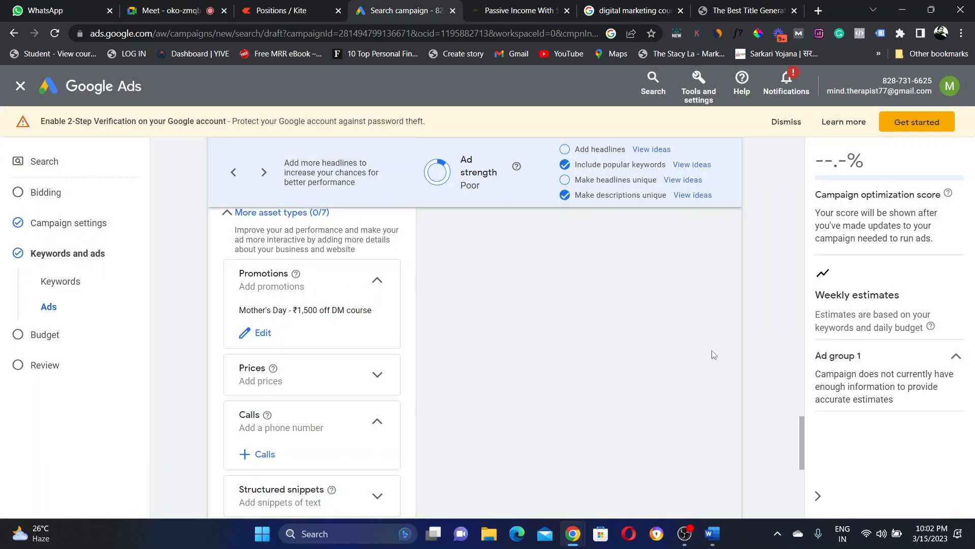
click(357, 385)
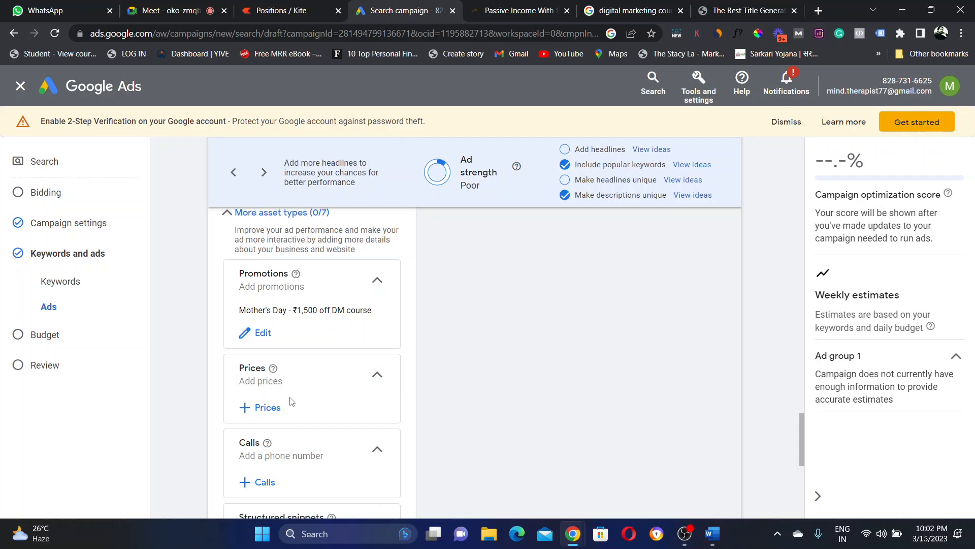
click(267, 407)
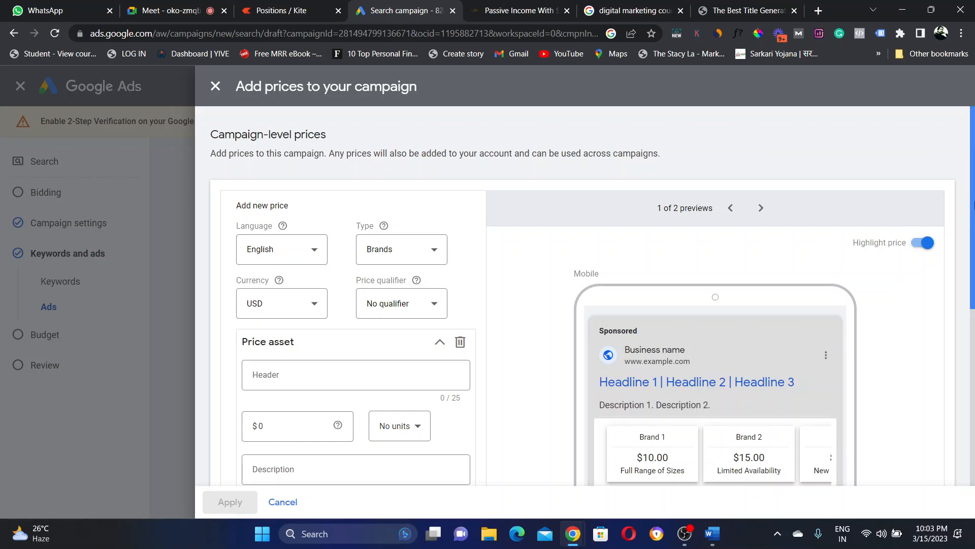
Step: Set the price asset type to Product categories
drag(973, 205, 972, 246)
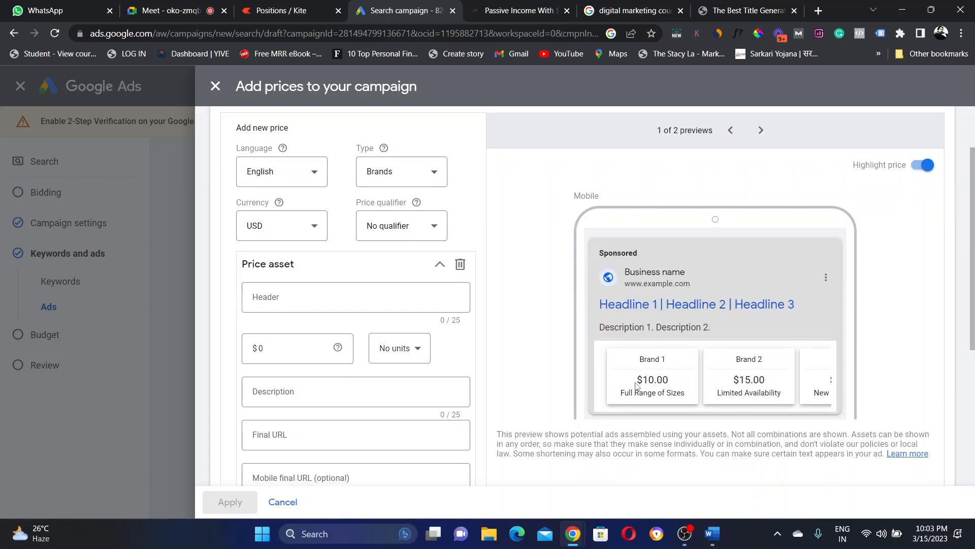
click(440, 178)
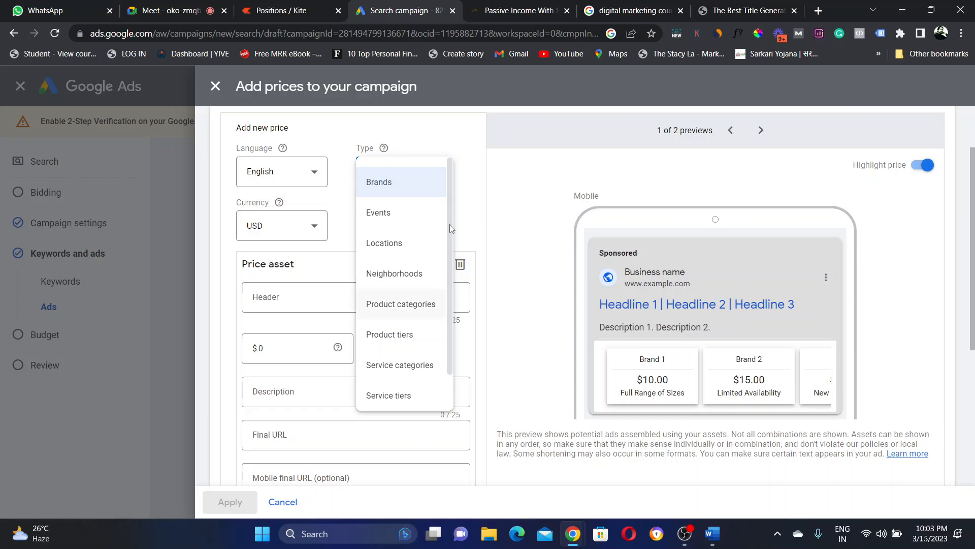
scroll(450, 229, down, 1)
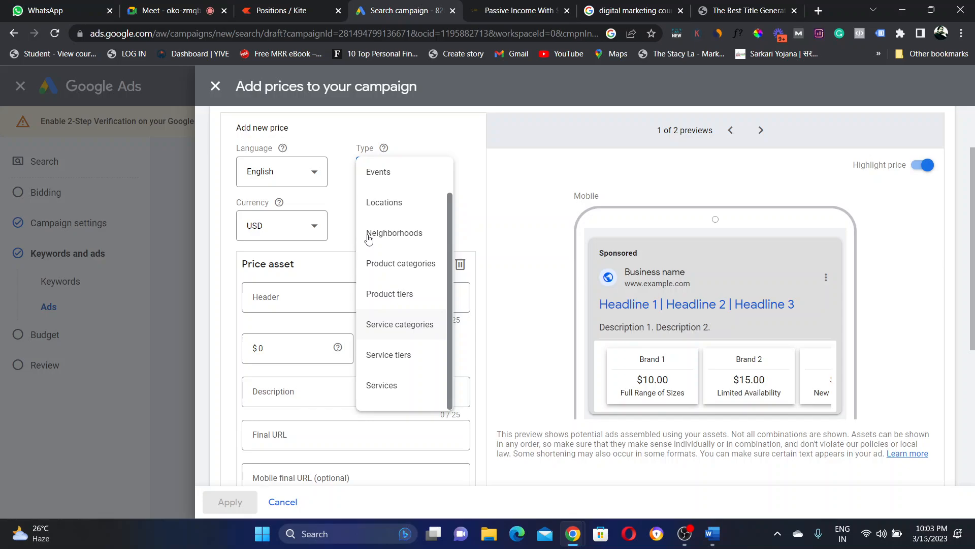
click(382, 385)
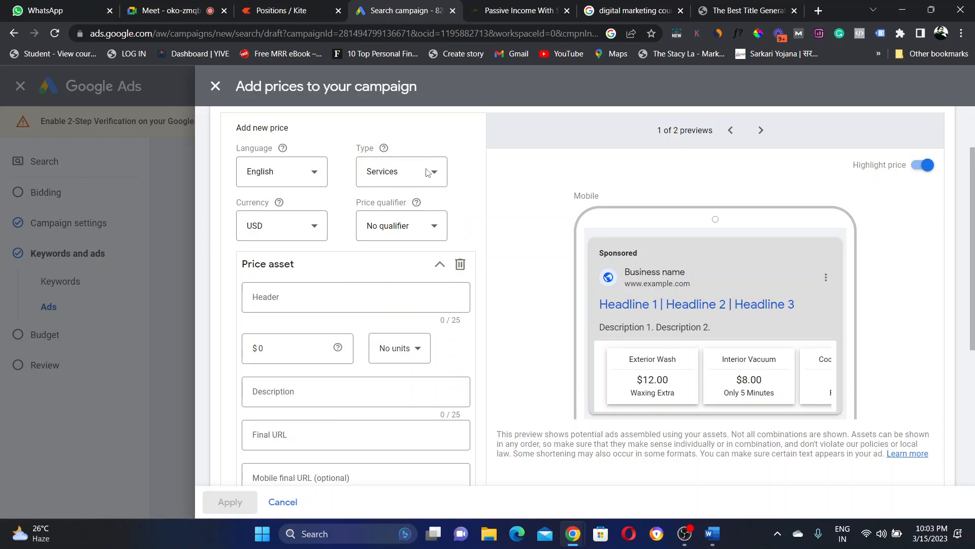
click(425, 179)
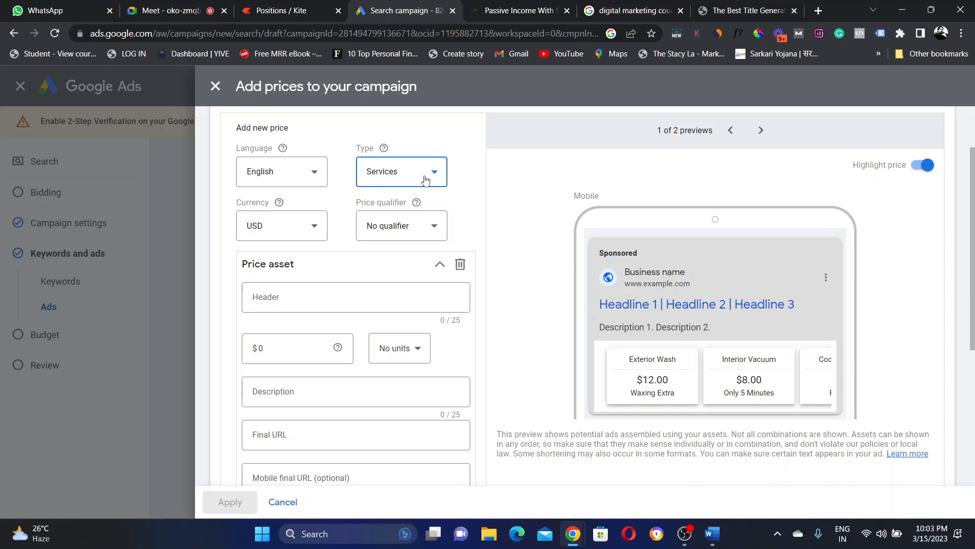
click(425, 180)
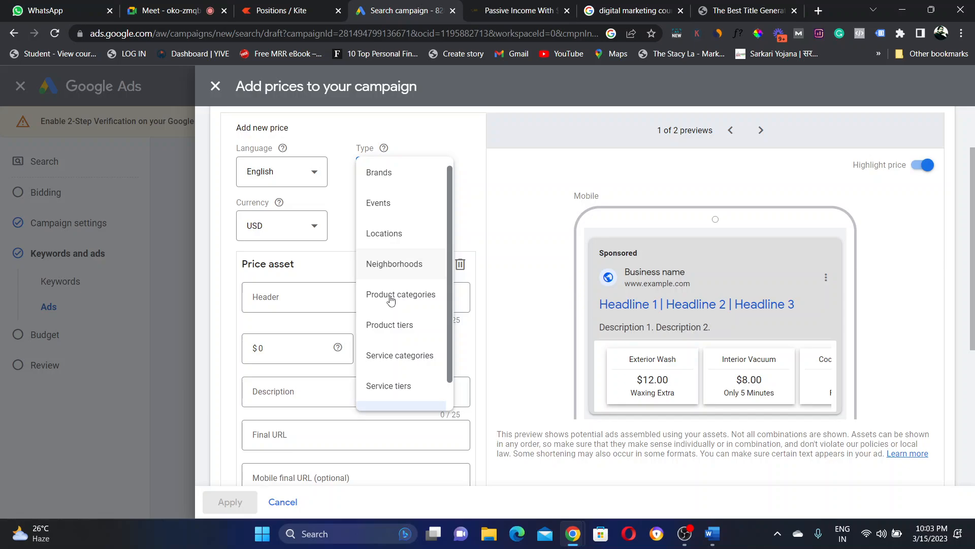
click(395, 265)
click(436, 175)
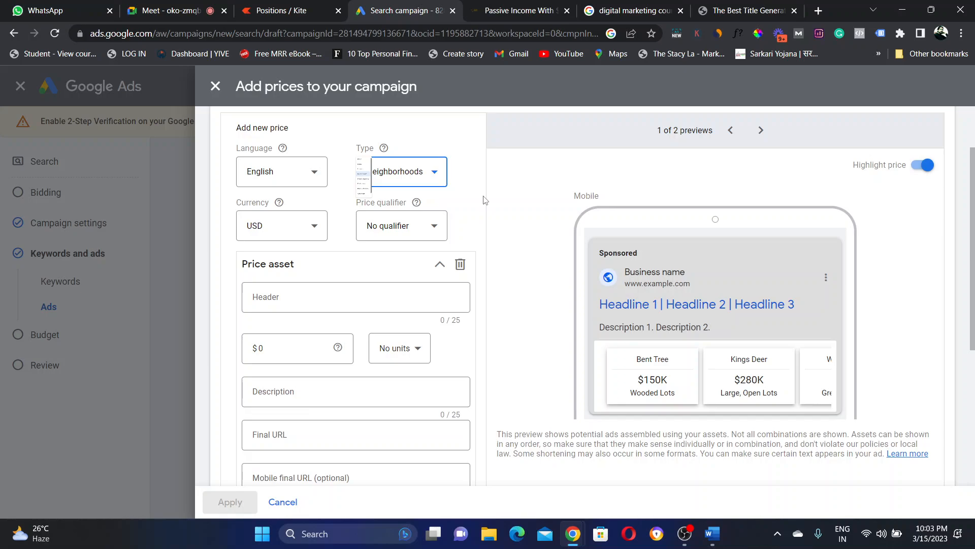
Step: Choose INR as the currency and Up to as the price qualifier
click(282, 226)
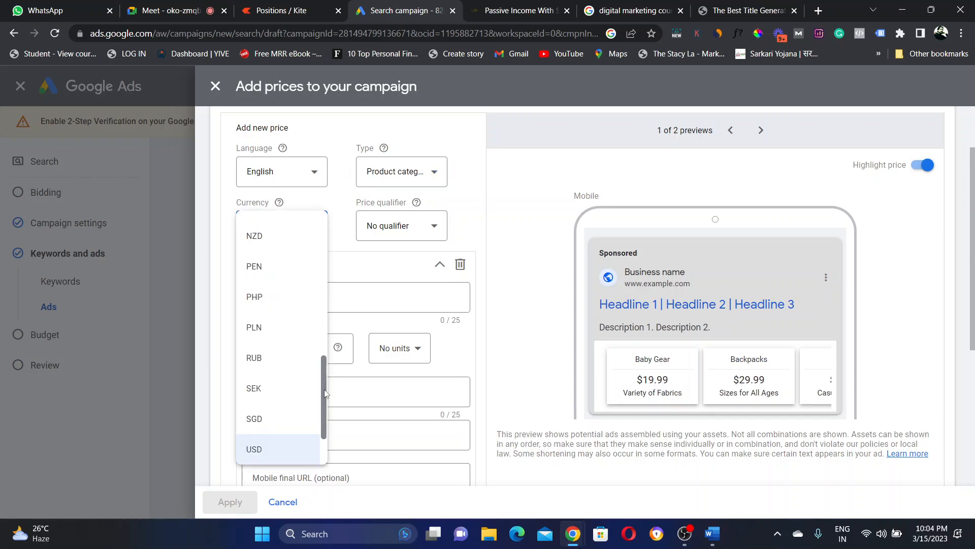
click(266, 329)
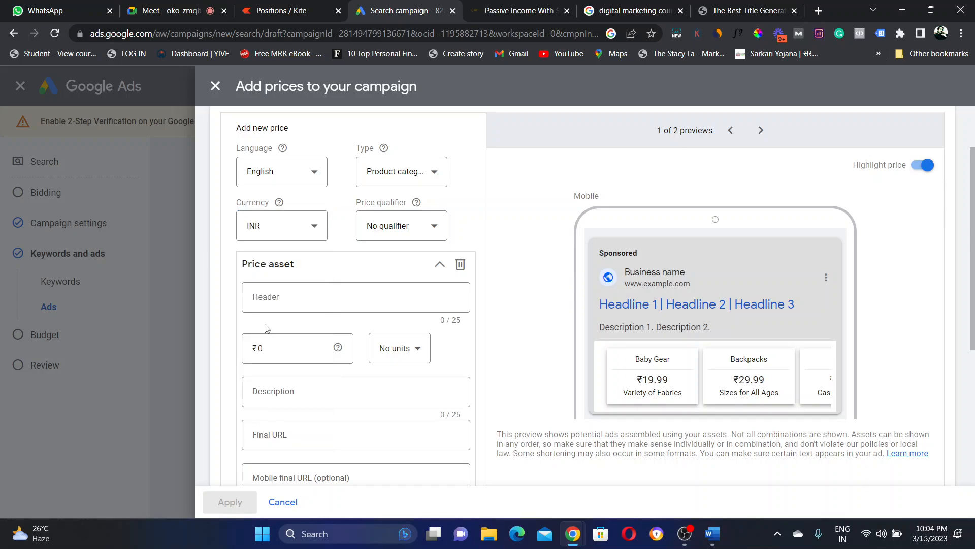
click(274, 299)
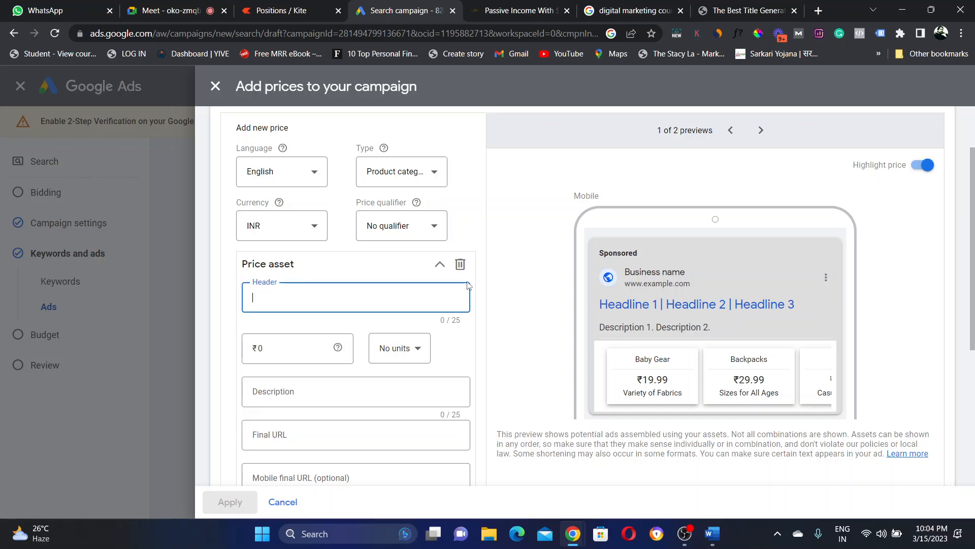
click(533, 369)
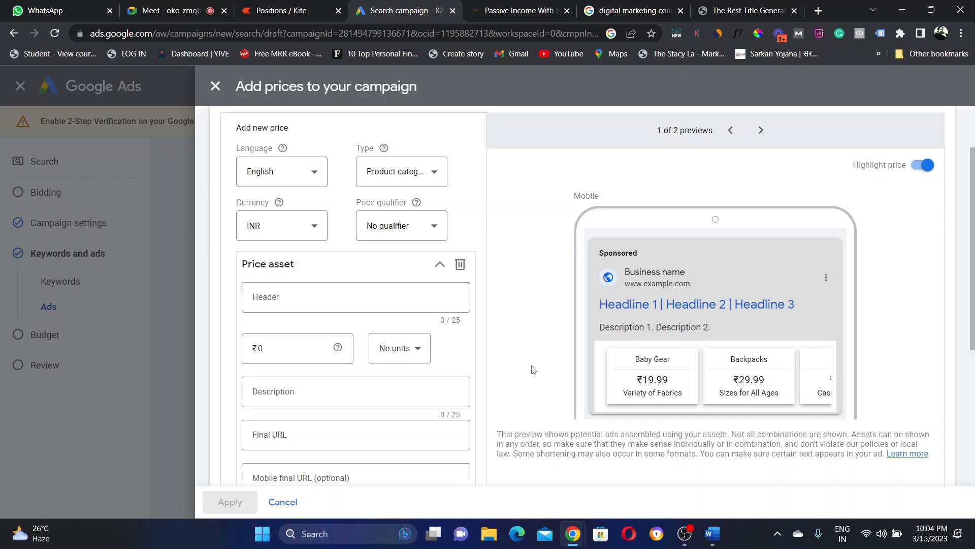
click(385, 238)
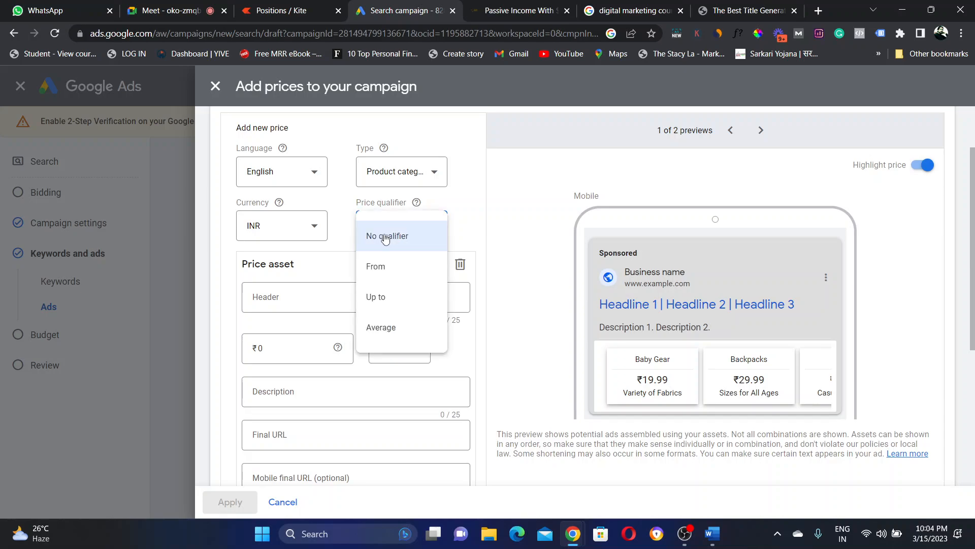
click(380, 302)
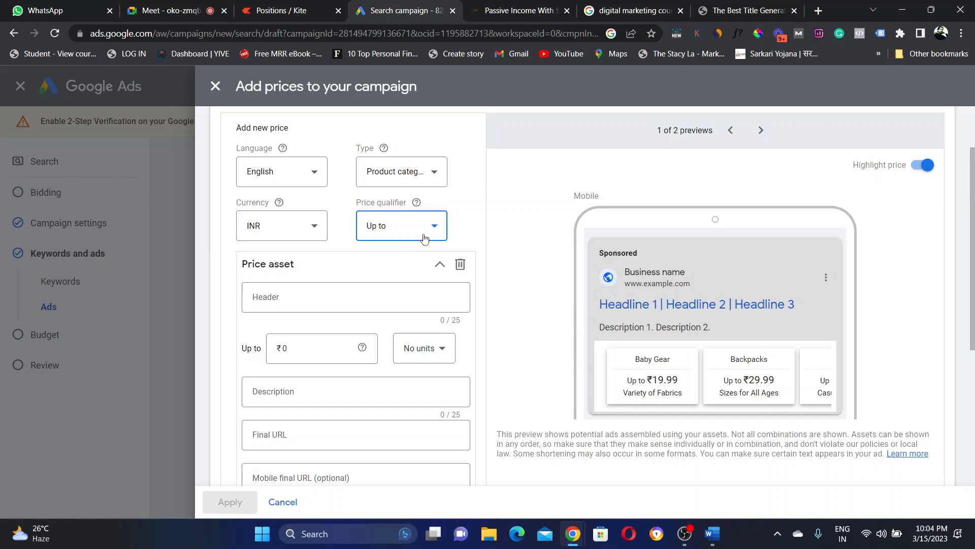
Step: Change the price qualifier to From and enter a price of 1000
click(339, 351)
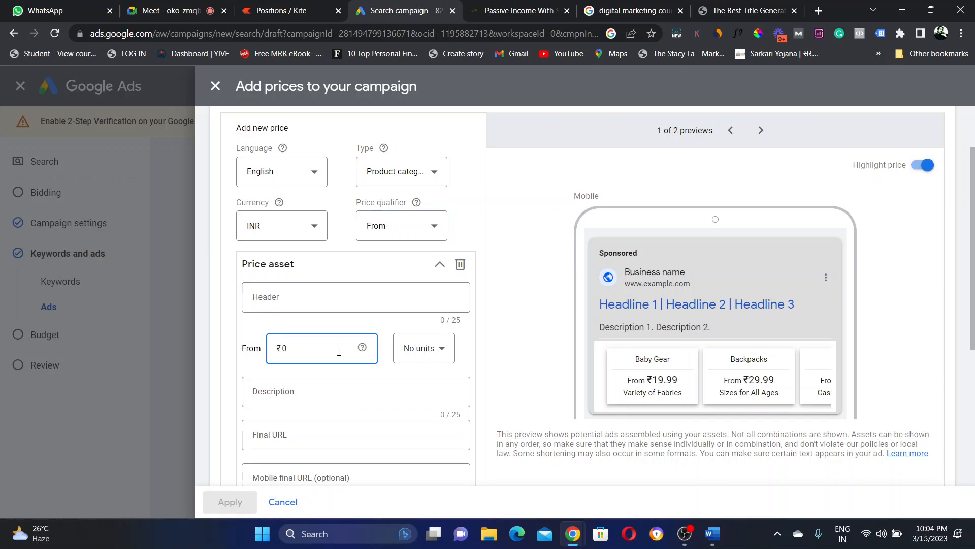
key(BackSpace)
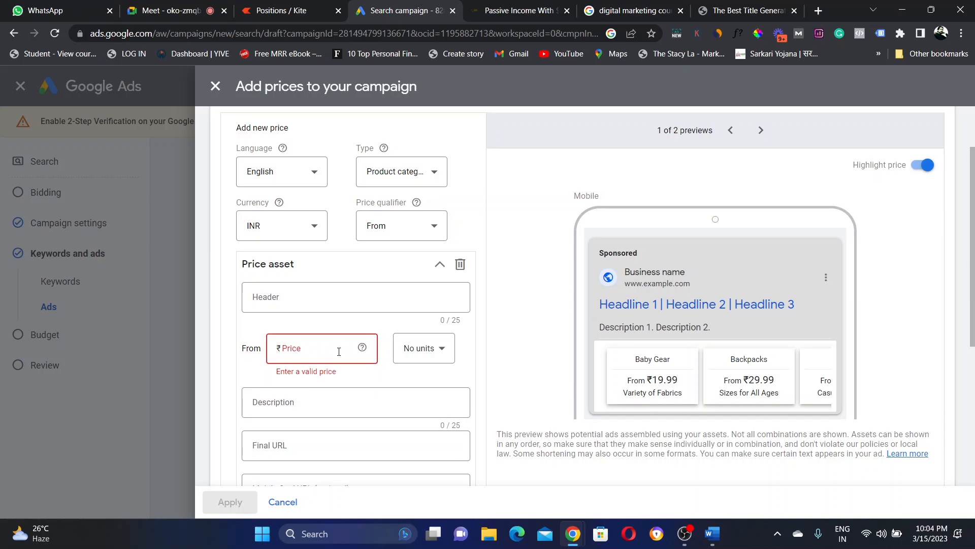
text(1000)
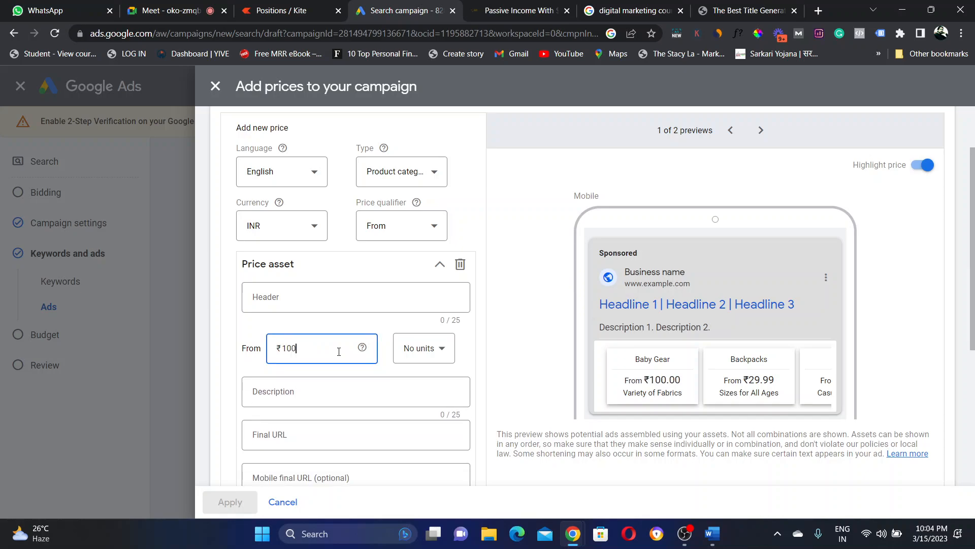
click(530, 371)
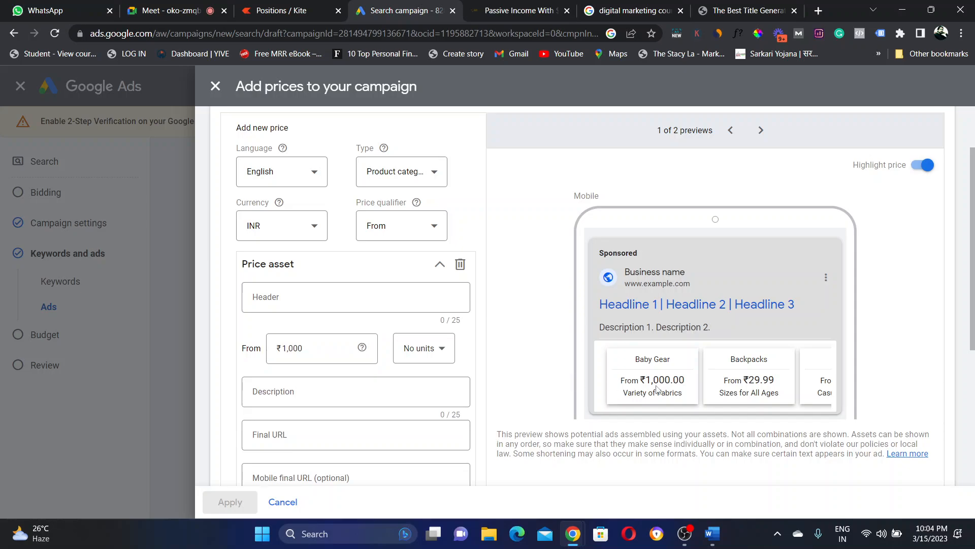
drag(620, 381, 682, 394)
click(683, 393)
Step: Set the price unit to per day so the preview reads ₹1,000 per day
click(434, 356)
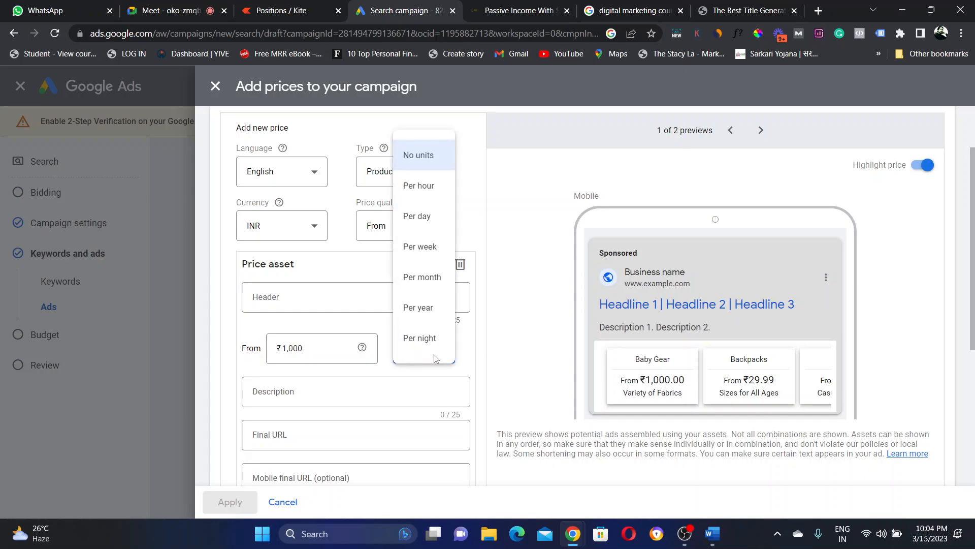
click(417, 196)
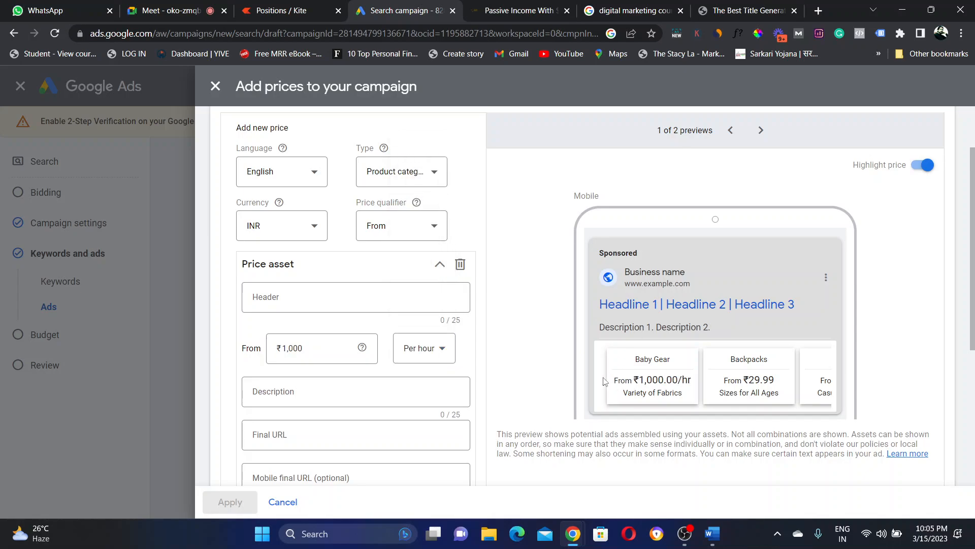
click(437, 357)
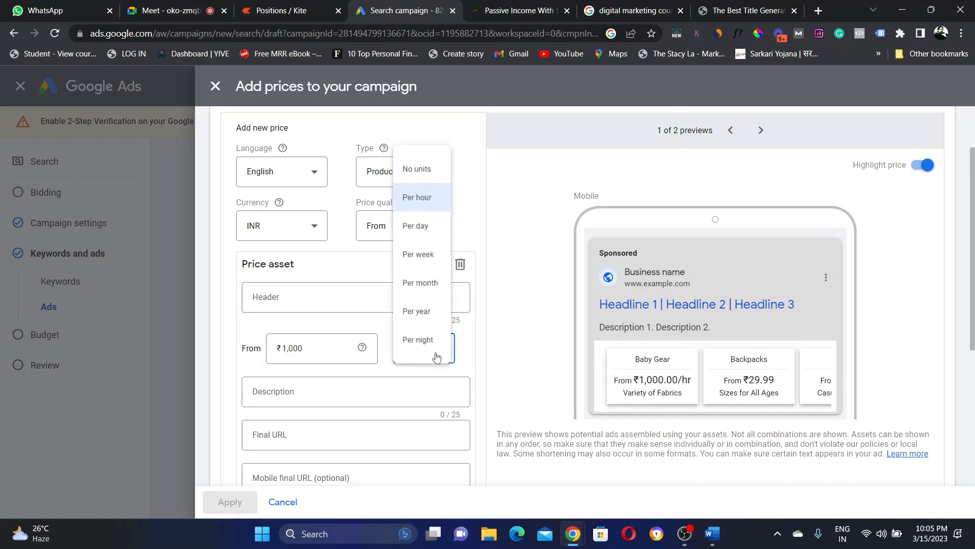
click(423, 229)
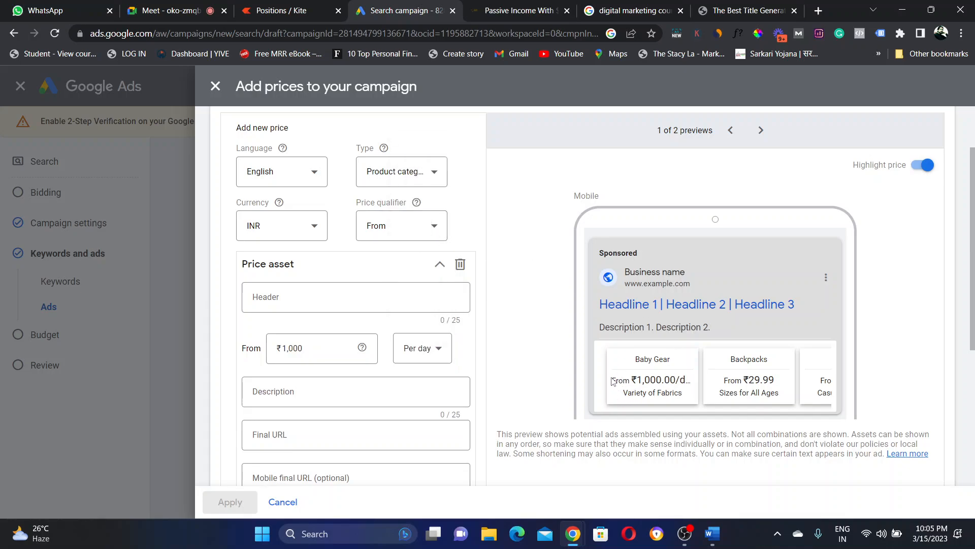
drag(611, 379, 682, 397)
click(683, 399)
click(312, 297)
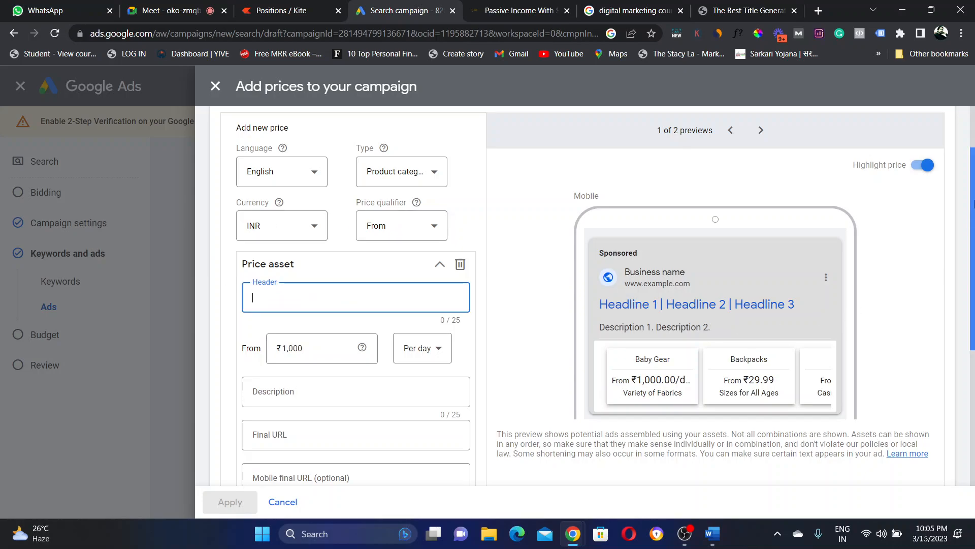
Step: Enter Shirts as the header and 'Get stylish shirt' as the description
drag(974, 208, 974, 238)
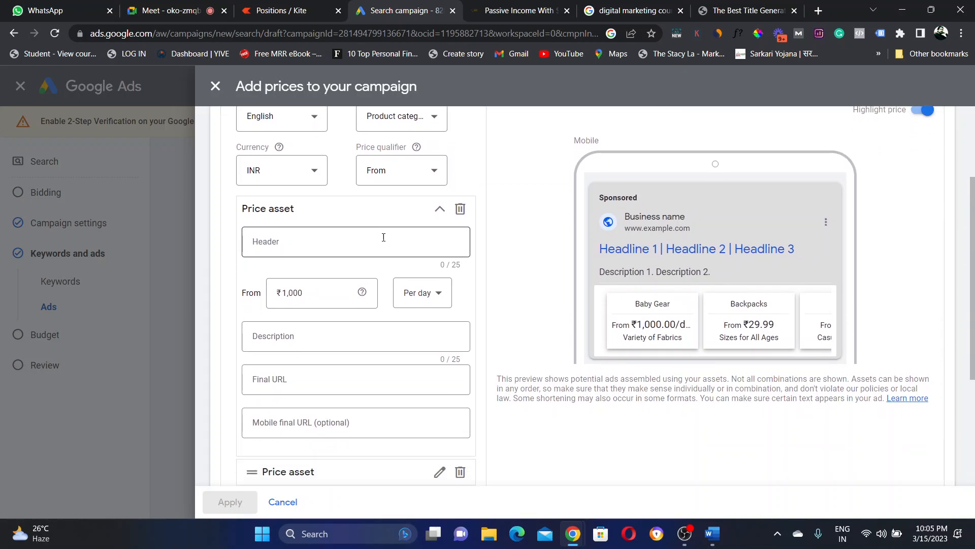
click(383, 238)
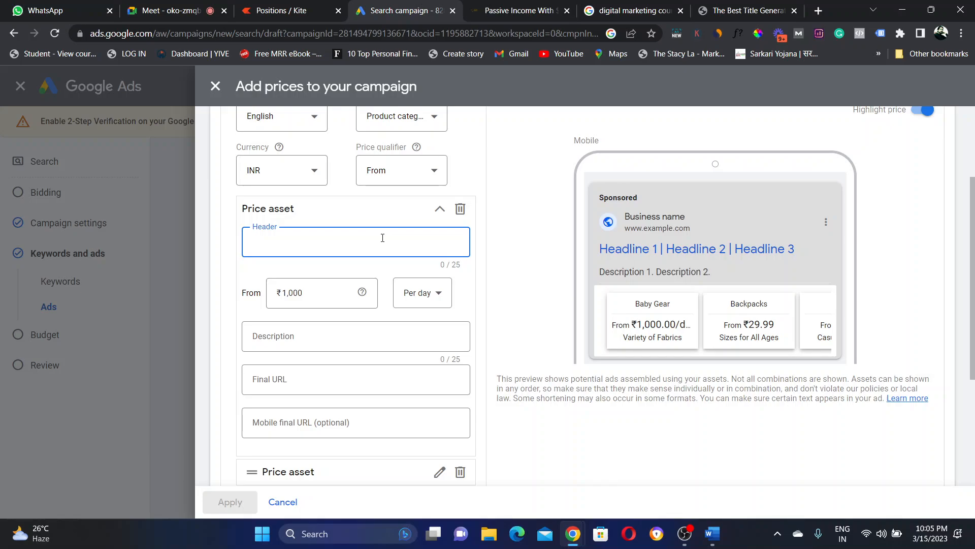
text(Chooo)
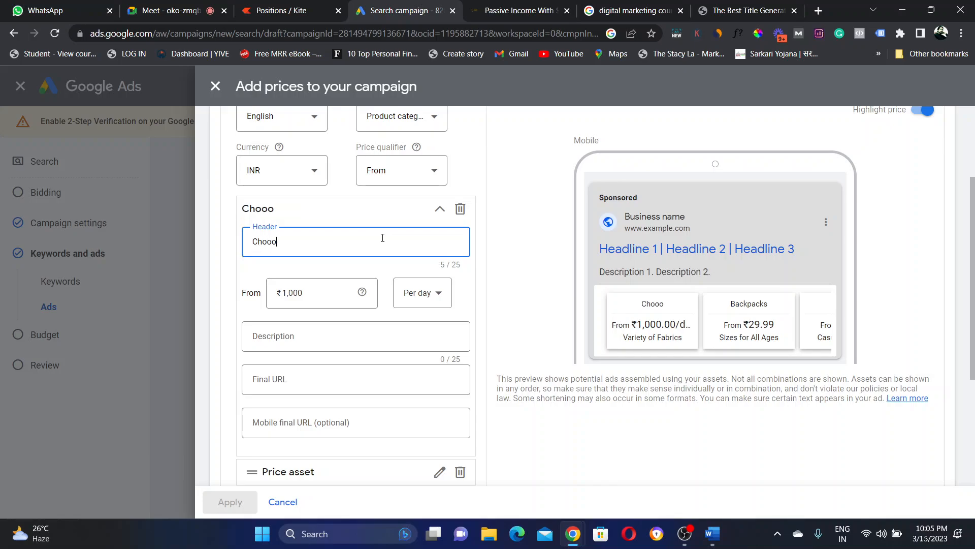
key(BackSpace)
key(BackSpace)
key(BackSpace)
key(BackSpace)
key(BackSpace)
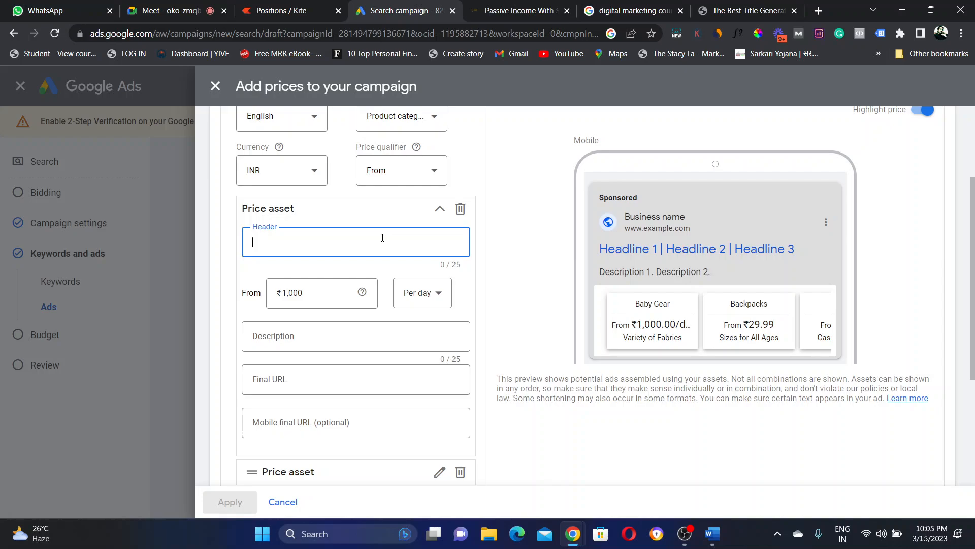
text(Shirts)
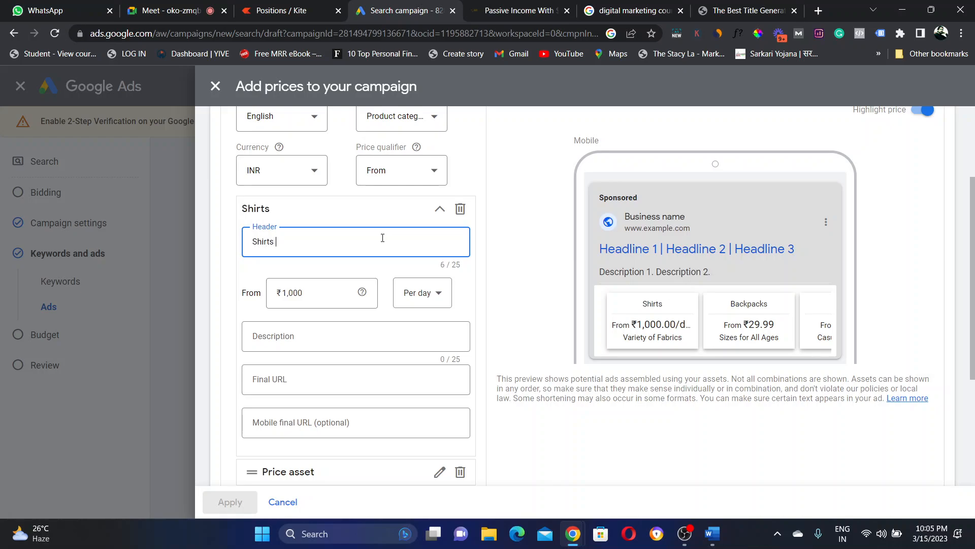
click(520, 300)
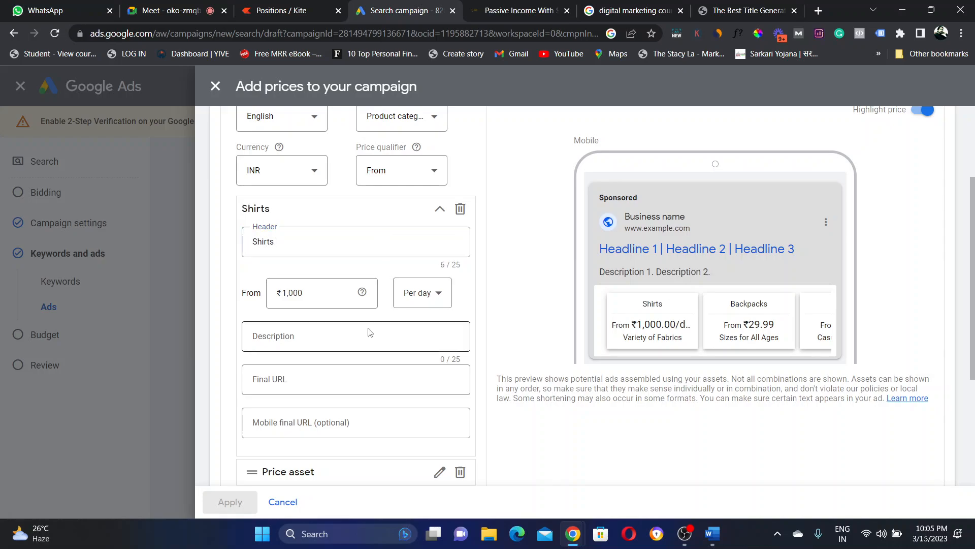
click(359, 337)
text(Get)
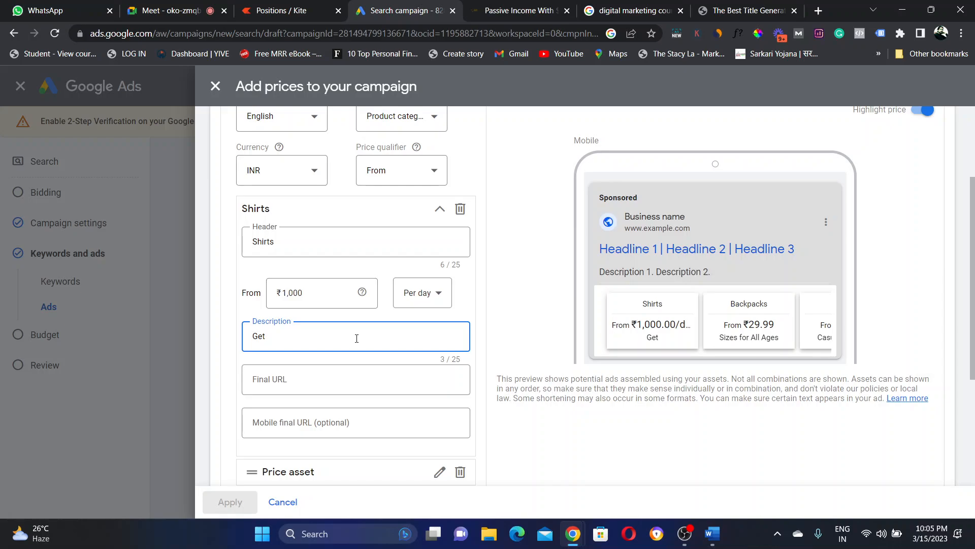
text(stylish shirt)
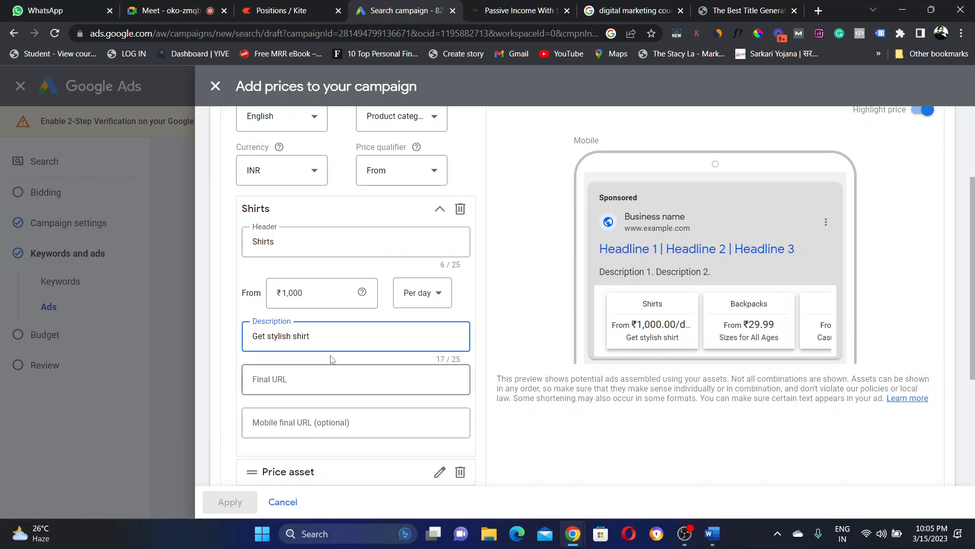
Step: Paste the blog article's address as the final URL and try saving
click(289, 389)
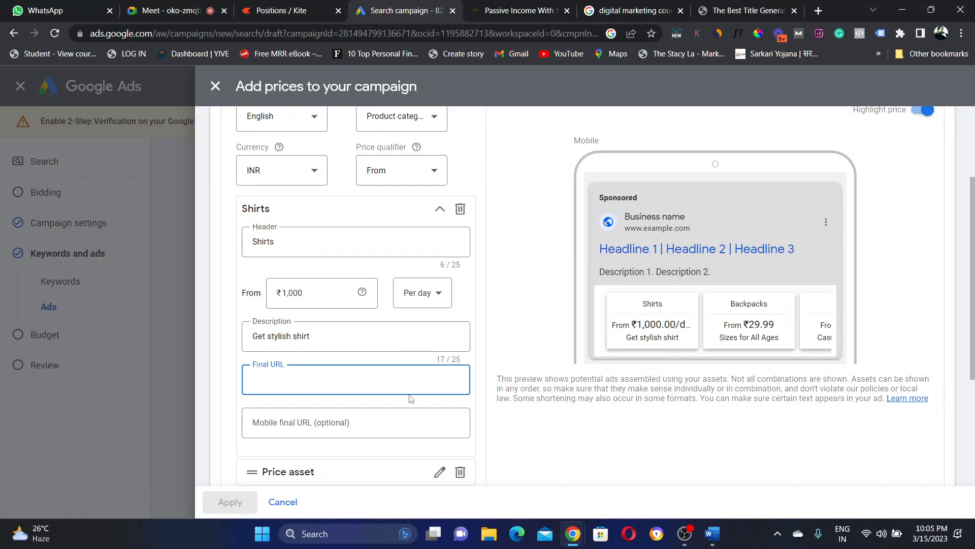
click(470, 20)
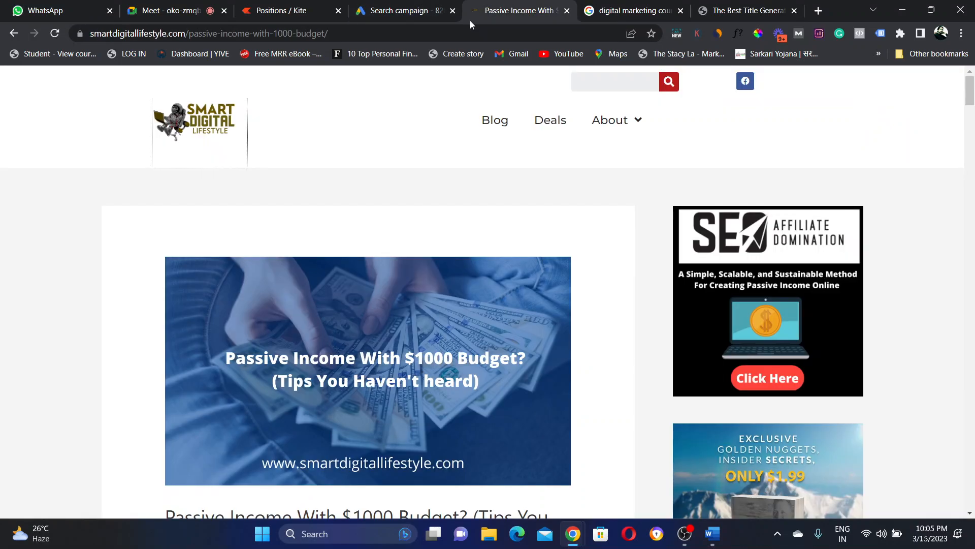
click(341, 35)
key(ctrl+c)
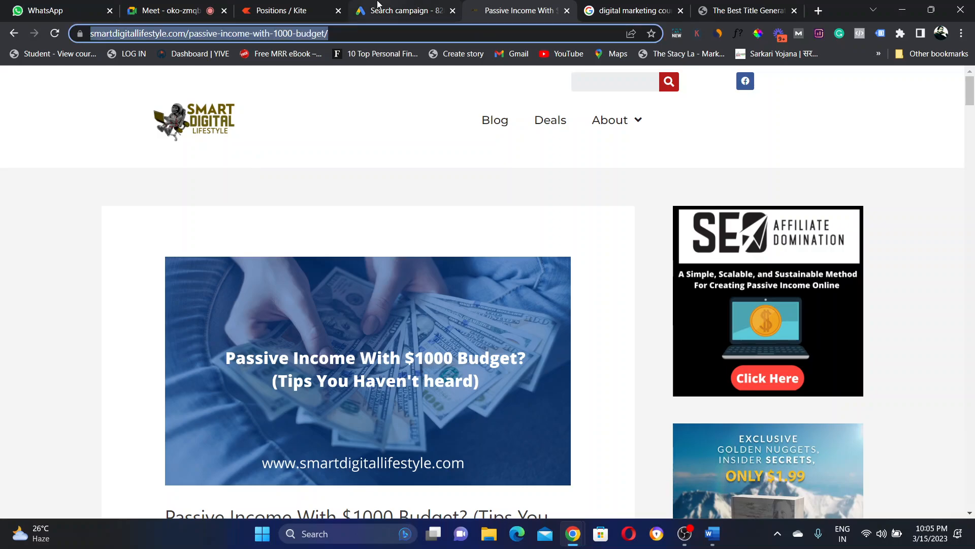
click(377, 6)
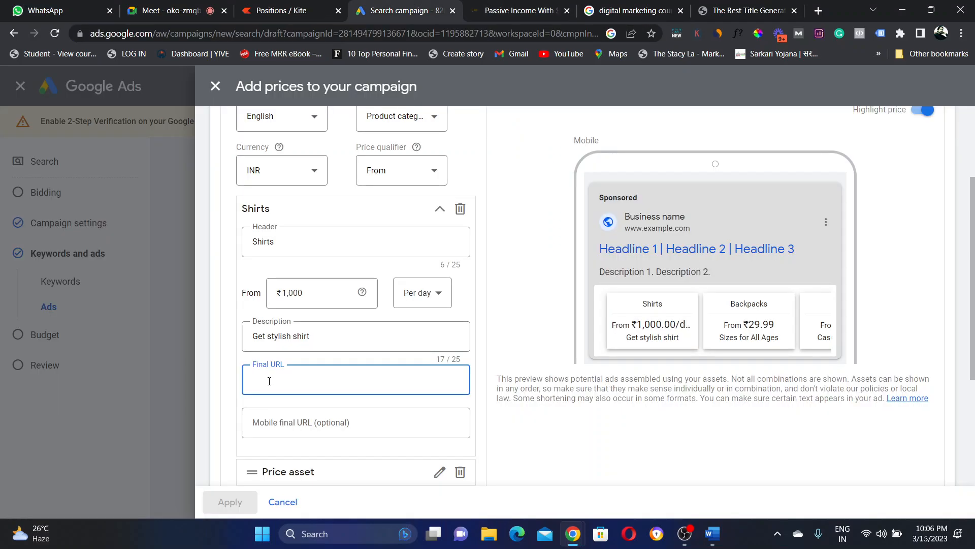
key(ctrl+v)
click(344, 402)
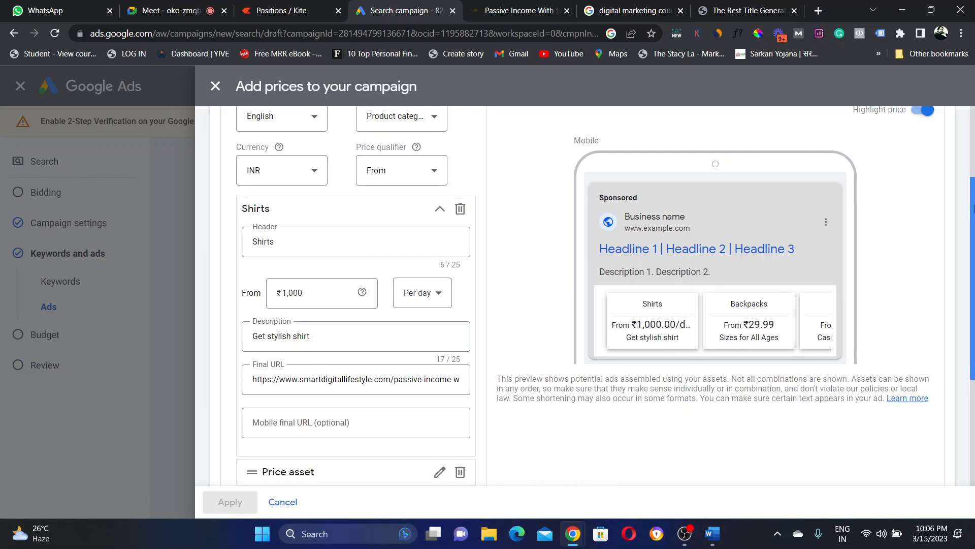
scroll(973, 209, down, 4)
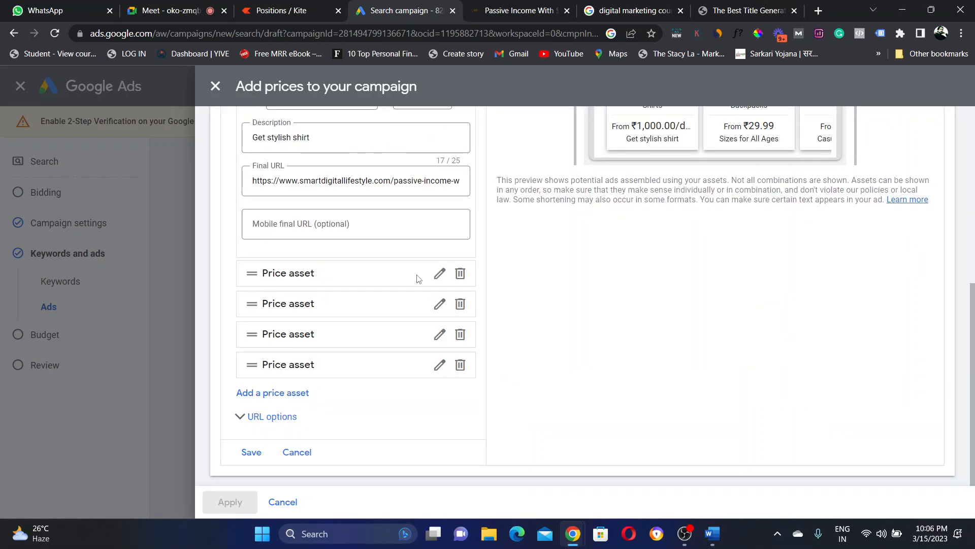
click(250, 454)
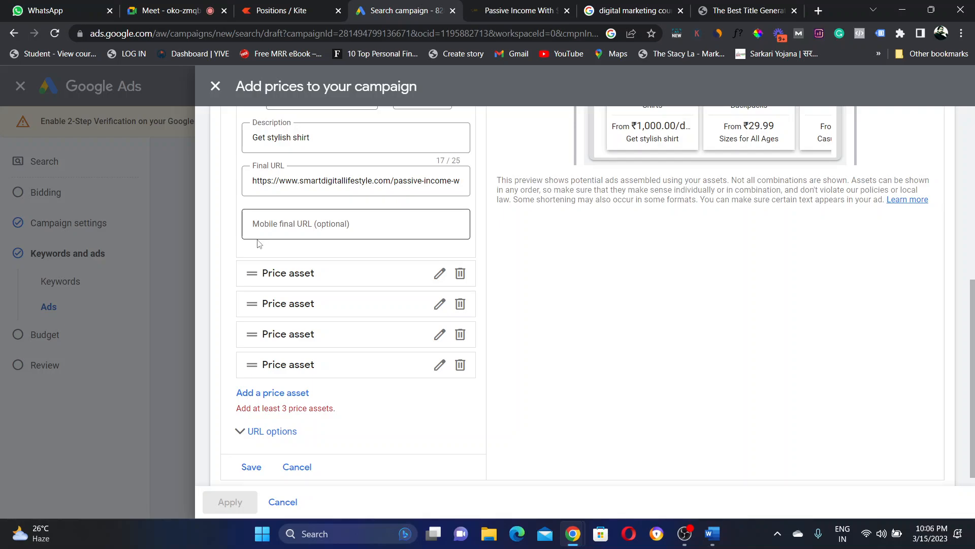
Step: Give the next price asset header Jeans, price 1500, per hour
click(439, 274)
click(318, 316)
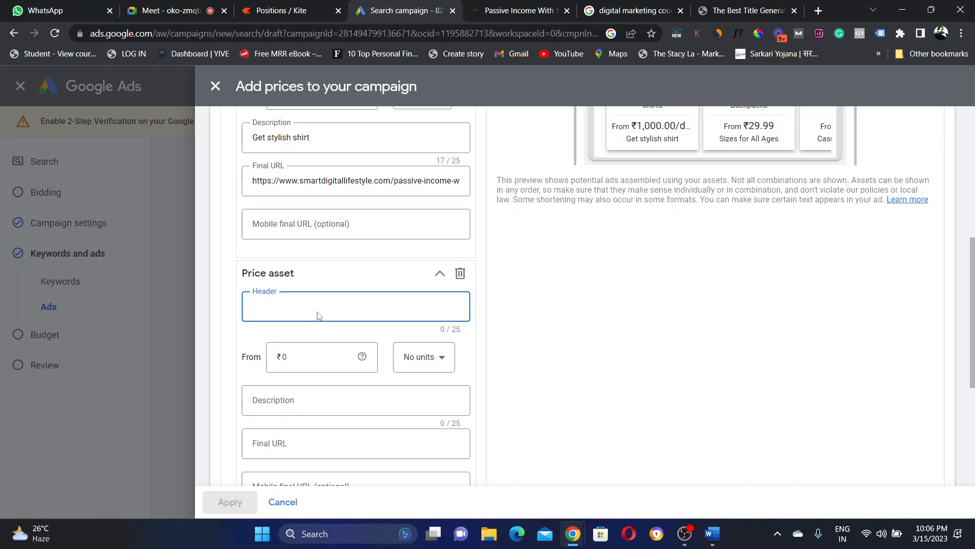
text(Jeans)
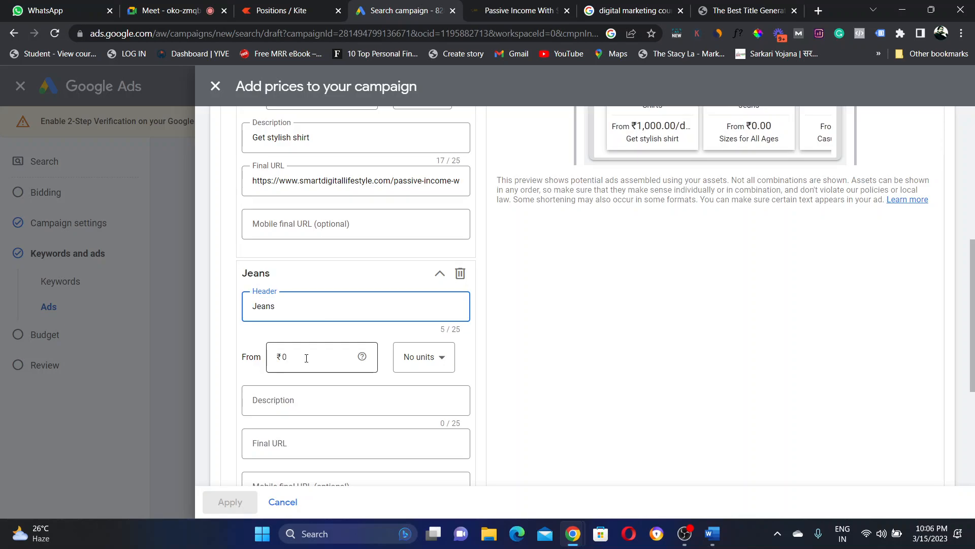
click(307, 359)
text(1500)
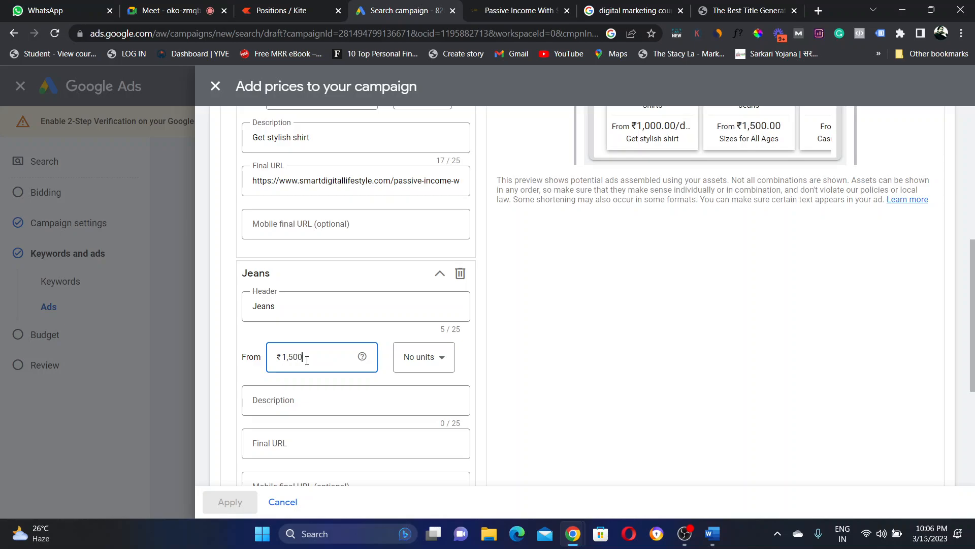
click(427, 359)
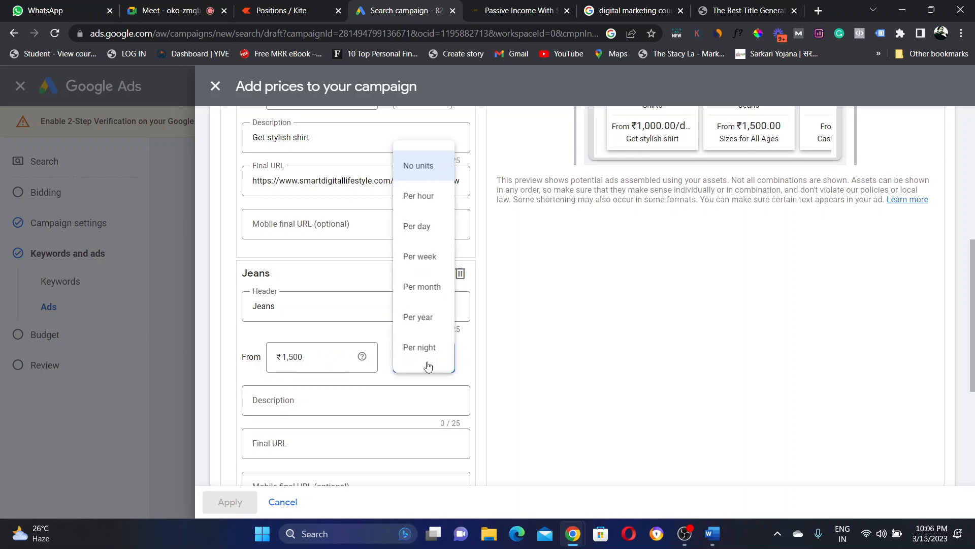
click(424, 196)
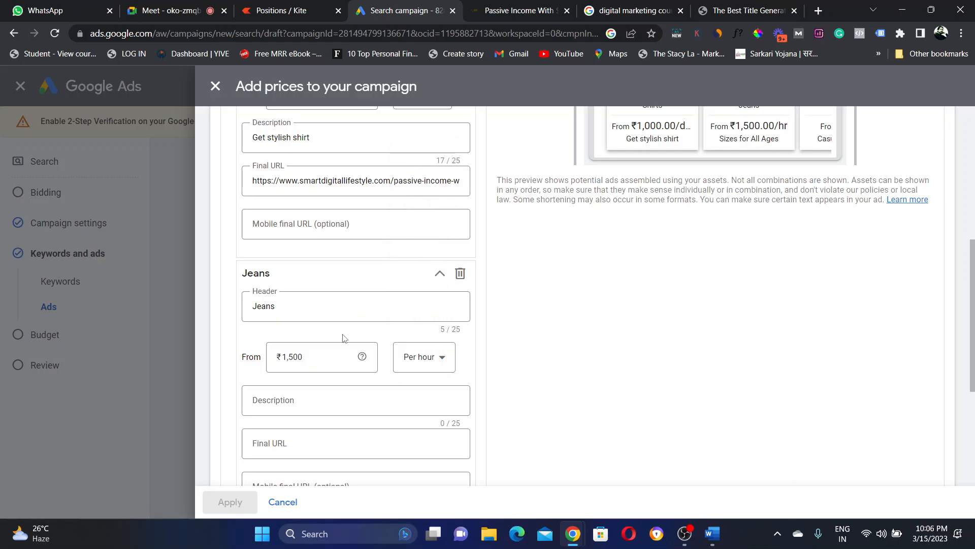
Step: Describe the Jeans price as 'Best Jeans at best price'
click(321, 401)
text(Best j)
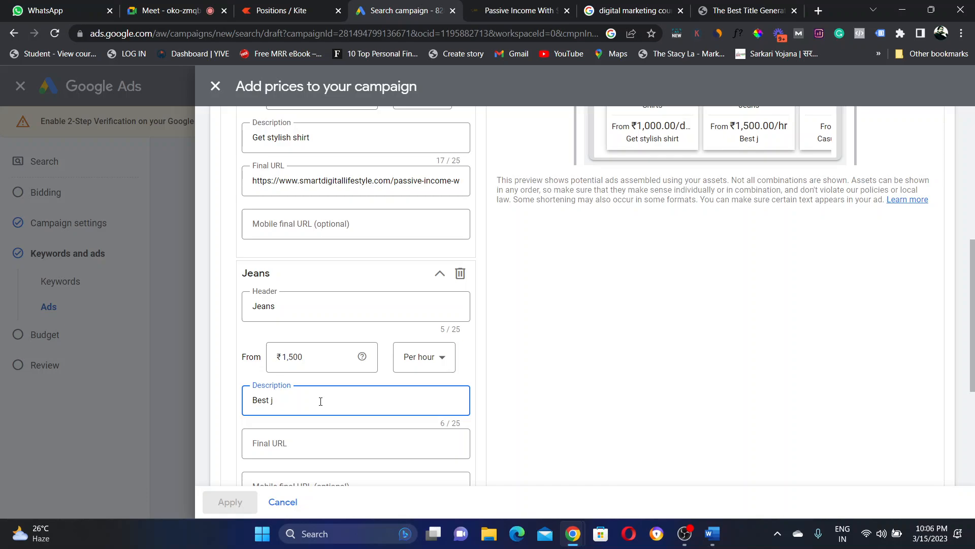
key(BackSpace)
text(Jeans at best pric)
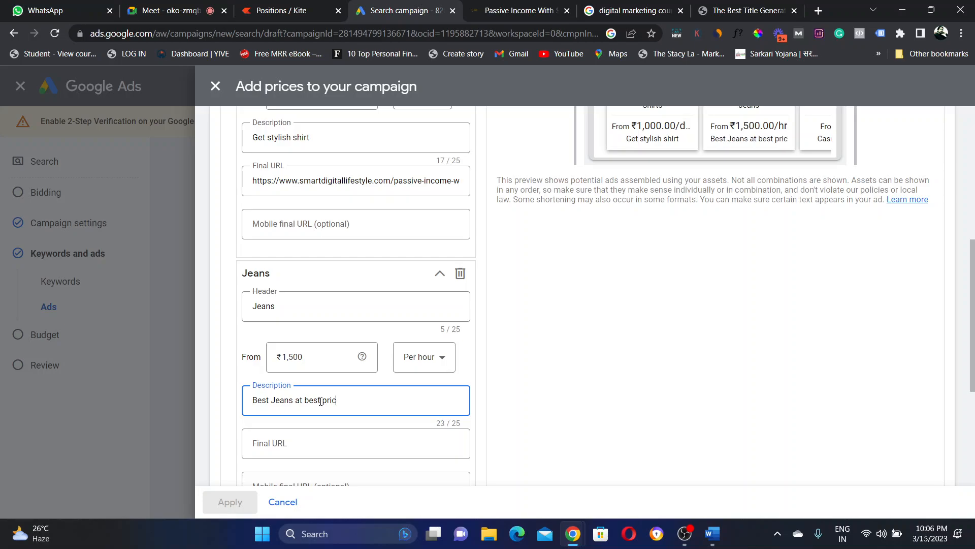
text(e)
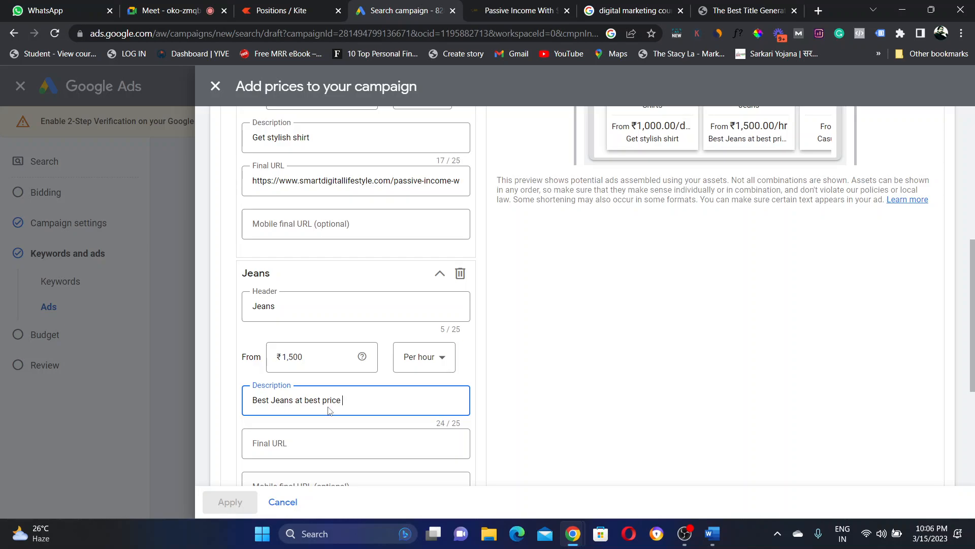
Step: Paste the article URL as the Jeans final URL and change its path to /Jeans
click(335, 449)
key(ctrl+v)
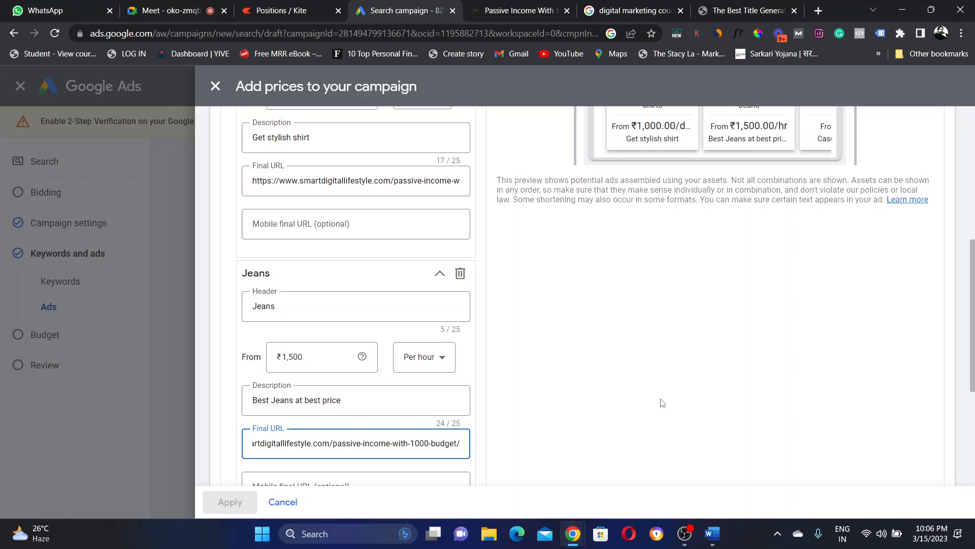
click(682, 399)
drag(973, 287, 974, 382)
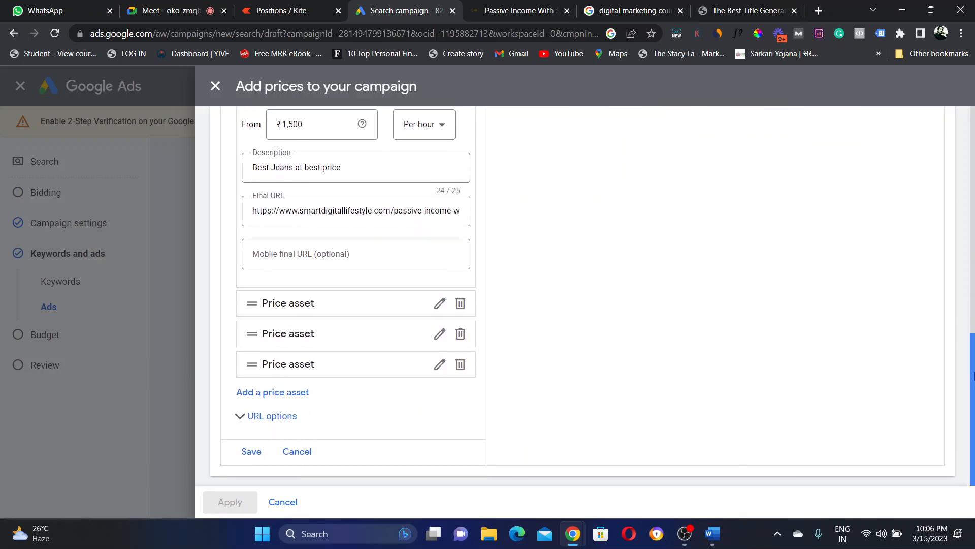
click(394, 211)
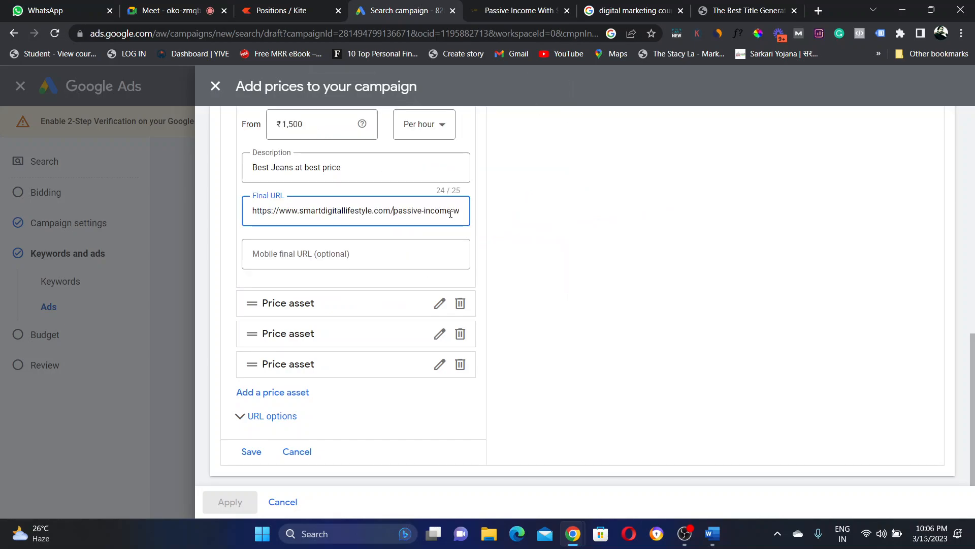
key(BackSpace)
key(BackSpace)
key(BackSpace)
key(BackSpace)
key(BackSpace)
key(BackSpace)
key(BackSpace)
key(BackSpace)
key(BackSpace)
key(BackSpace)
key(BackSpace)
key(BackSpace)
key(BackSpace)
key(BackSpace)
key(BackSpace)
key(BackSpace)
key(BackSpace)
key(BackSpace)
key(Delete)
key(Delete)
key(BackSpace)
key(BackSpace)
key(BackSpace)
key(BackSpace)
key(BackSpace)
key(BackSpace)
key(BackSpace)
key(BackSpace)
key(BackSpace)
key(BackSpace)
text(Jeans)
click(329, 258)
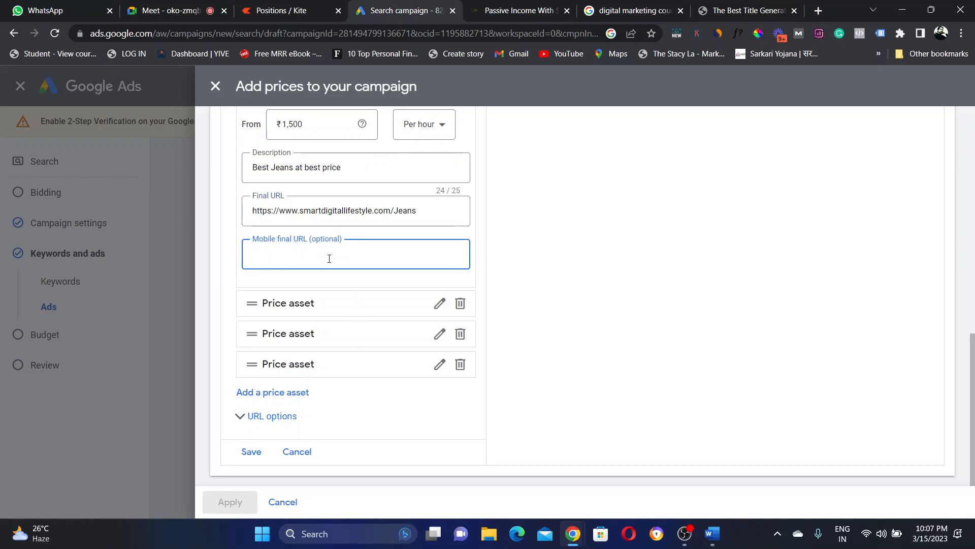
click(540, 315)
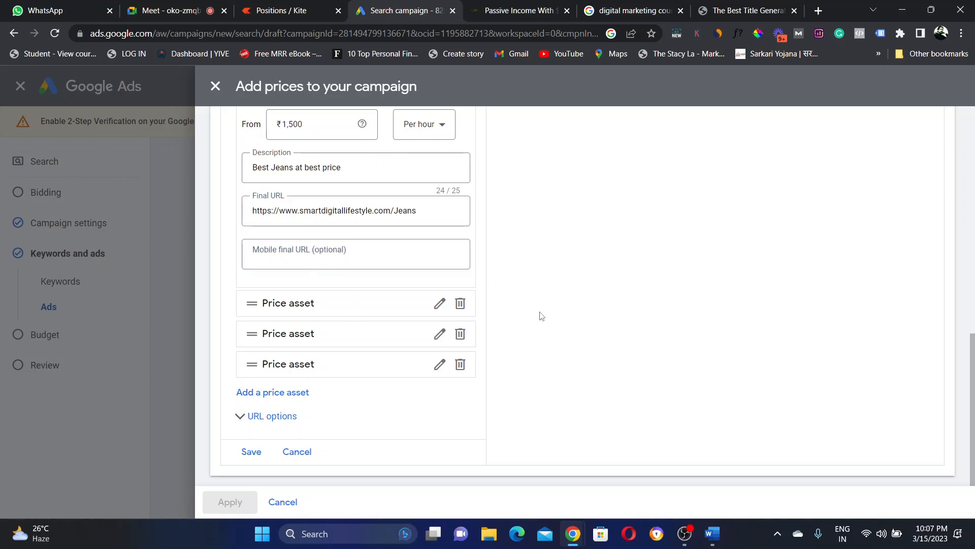
click(438, 307)
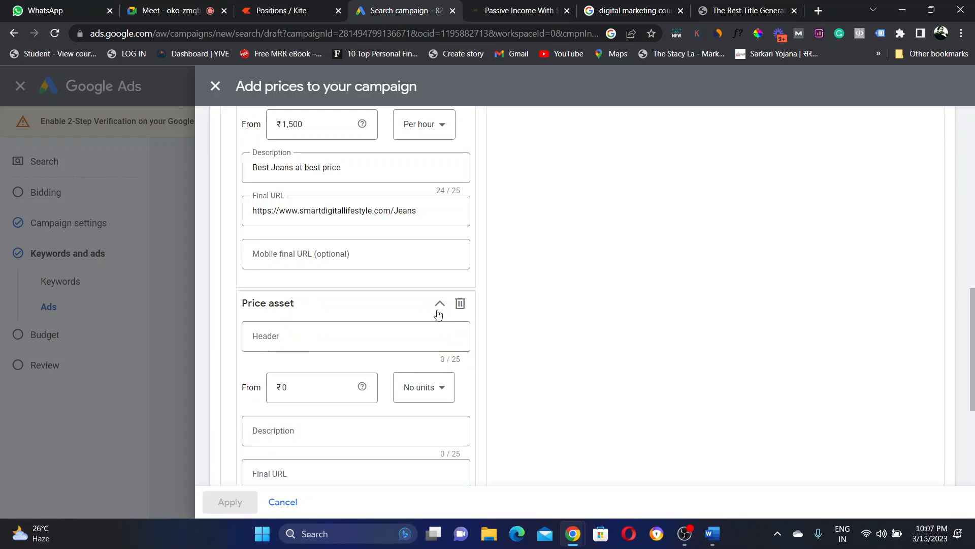
Step: Add a third price asset, Jackets, at 2,000 per hour
click(307, 345)
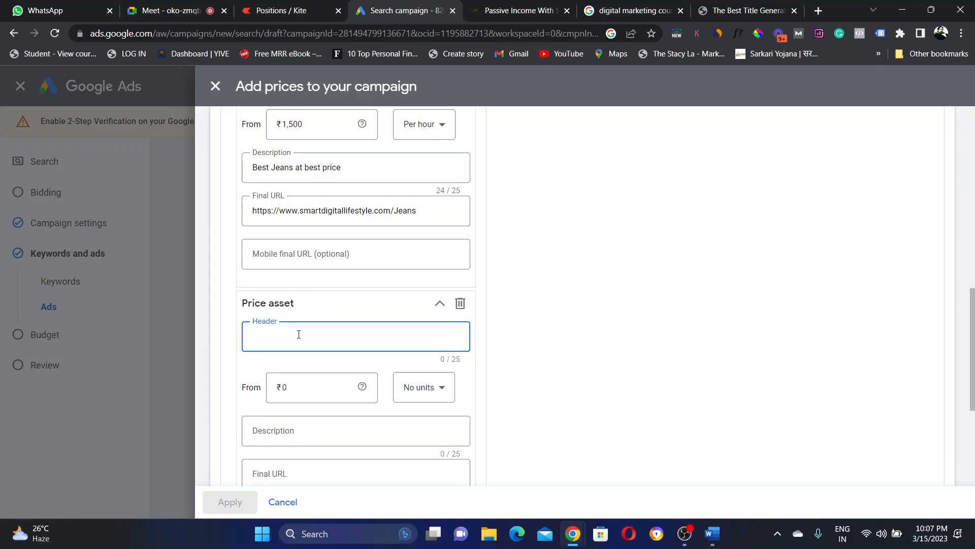
text(Jackets)
click(304, 388)
text(2,000)
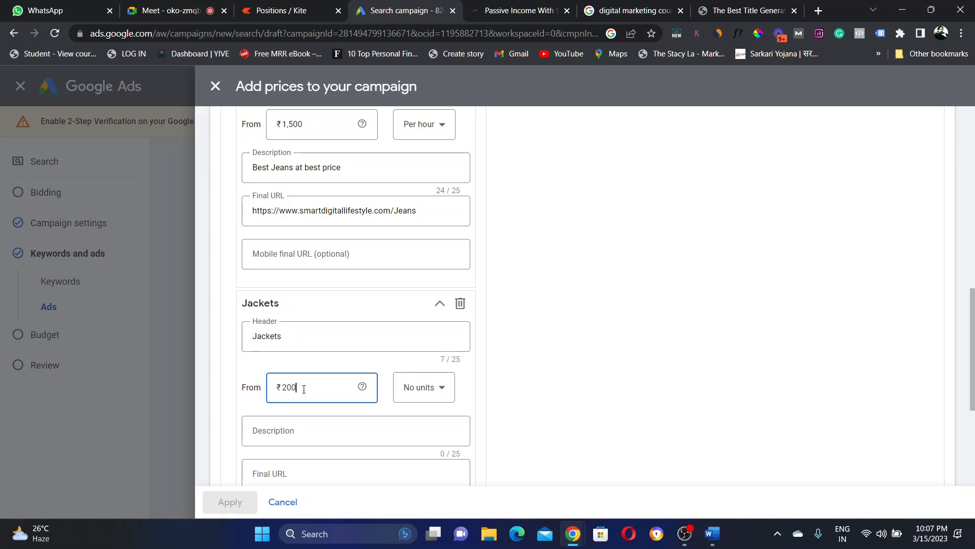
click(428, 392)
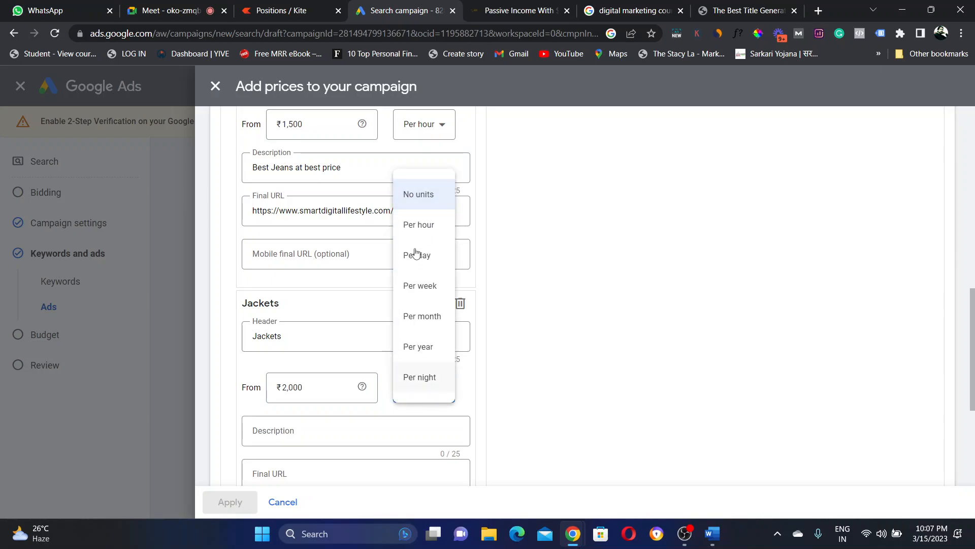
click(425, 226)
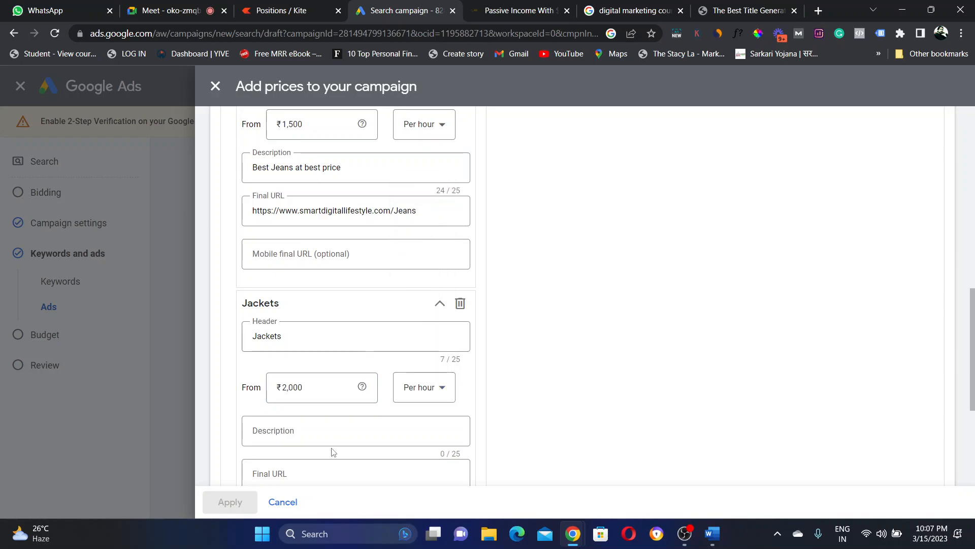
Step: Write the Jackets description and trim it to 'Never before jacket'
click(336, 426)
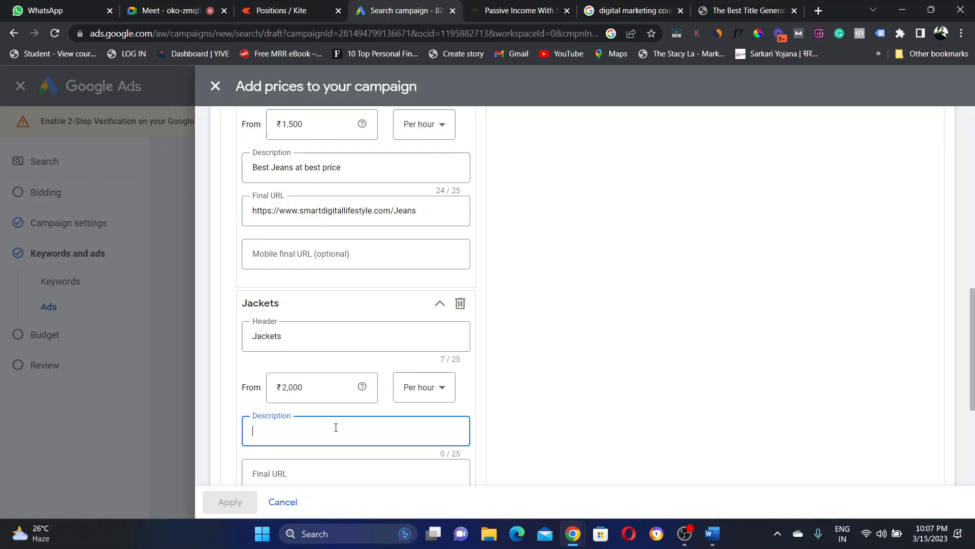
text(Never before jacket at crax)
key(BackSpace)
key(BackSpace)
key(BackSpace)
text(rax)
text(zy)
text( pr)
text(ice)
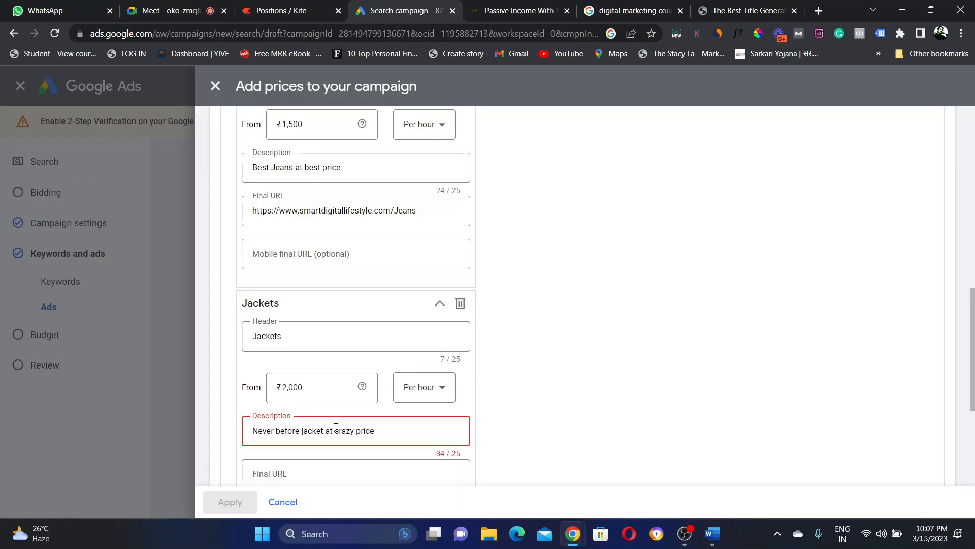
click(536, 418)
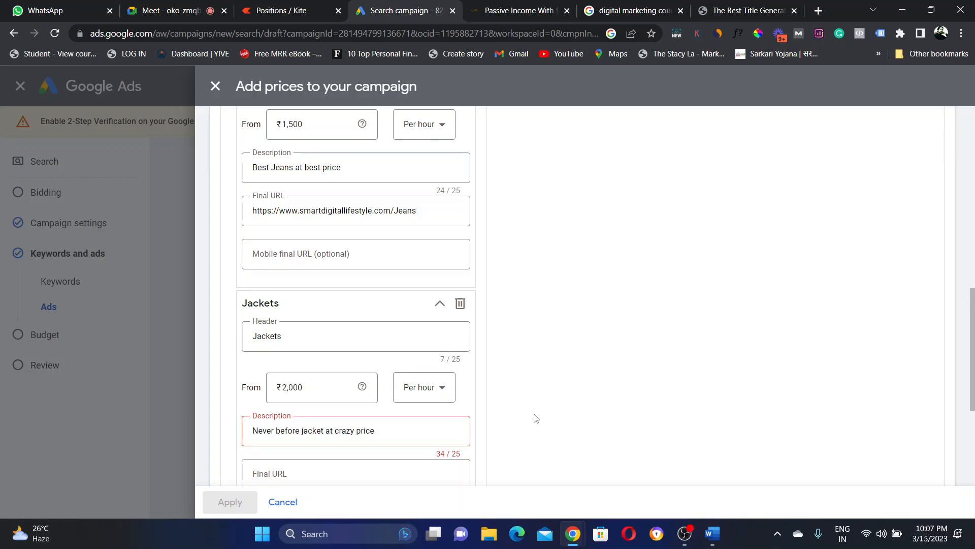
click(401, 435)
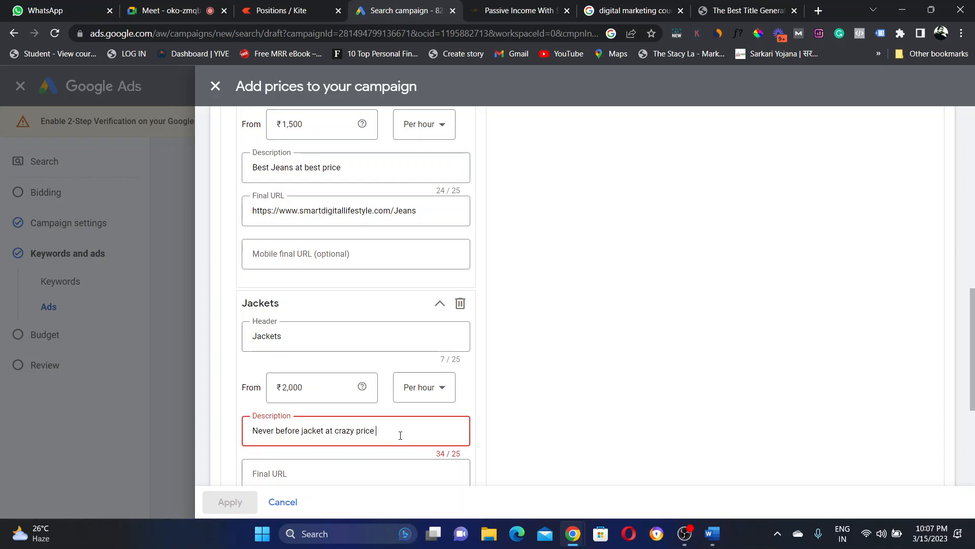
key(BackSpace)
key(BackSpace)
key(BackSpace)
key(BackSpace)
key(BackSpace)
key(BackSpace)
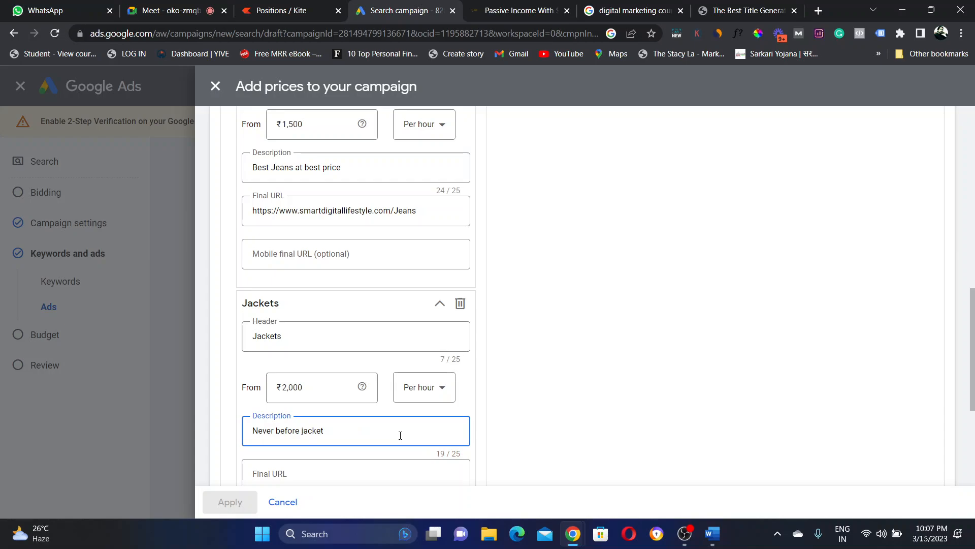
Step: Paste the blog URL as the Jackets final URL and edit it to end in /jackets
click(670, 359)
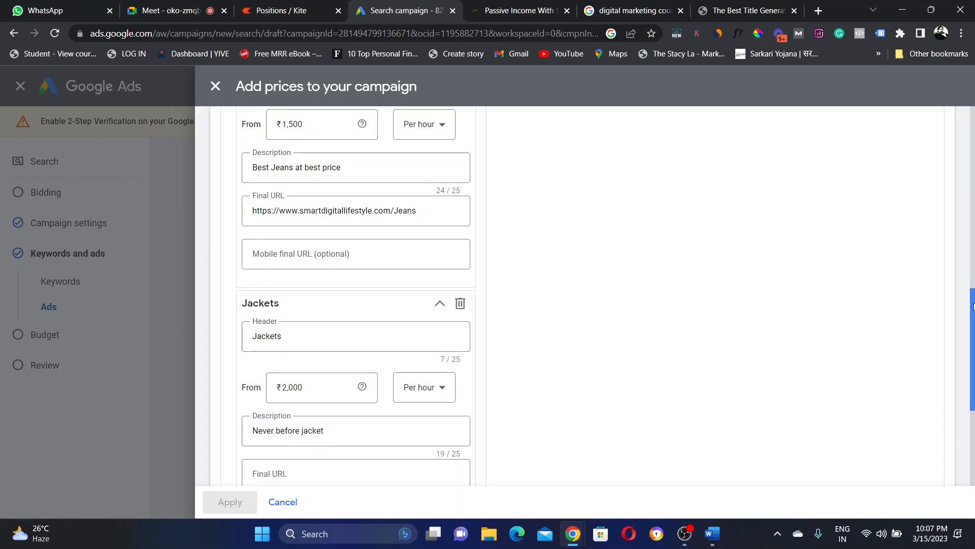
scroll(783, 340, down, 3)
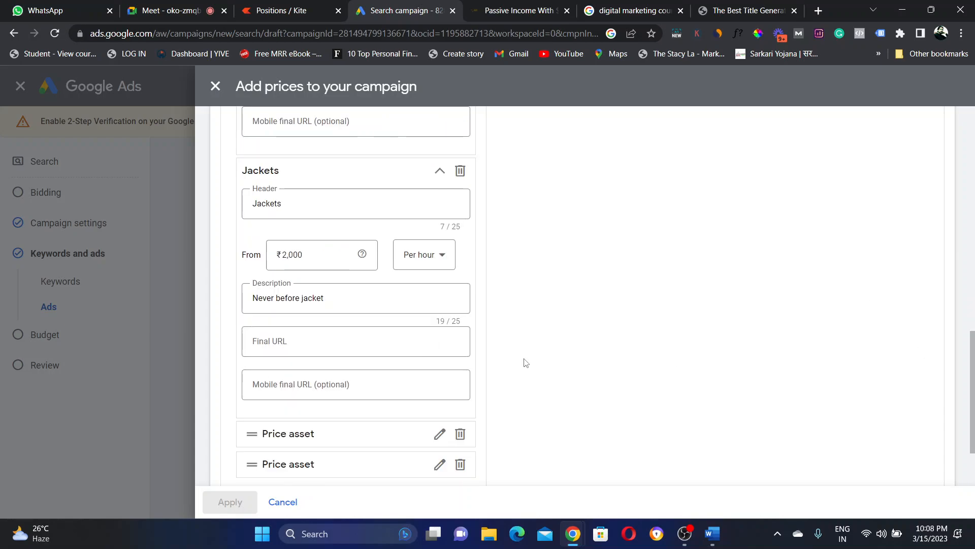
click(421, 341)
key(ctrl+v)
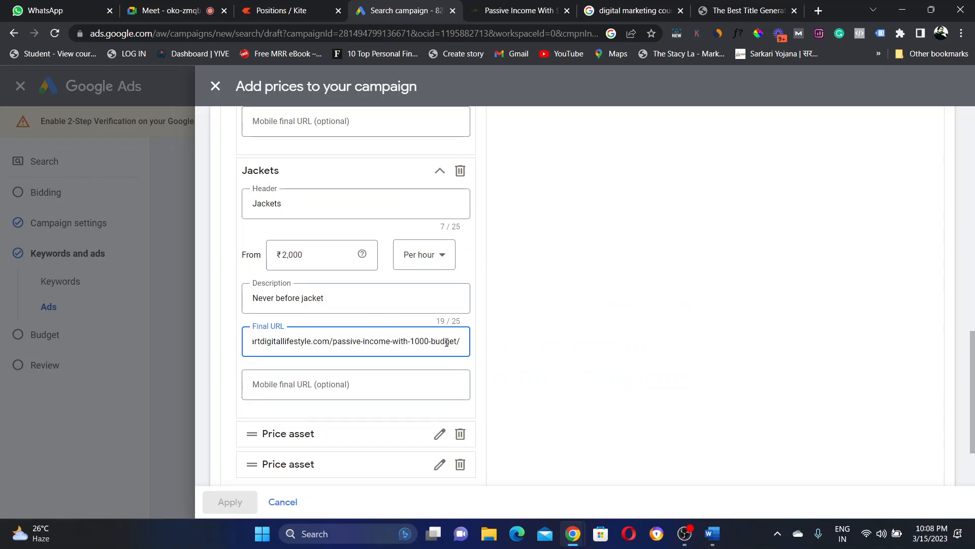
key(BackSpace)
key(BackSpace)
key(BackSpace)
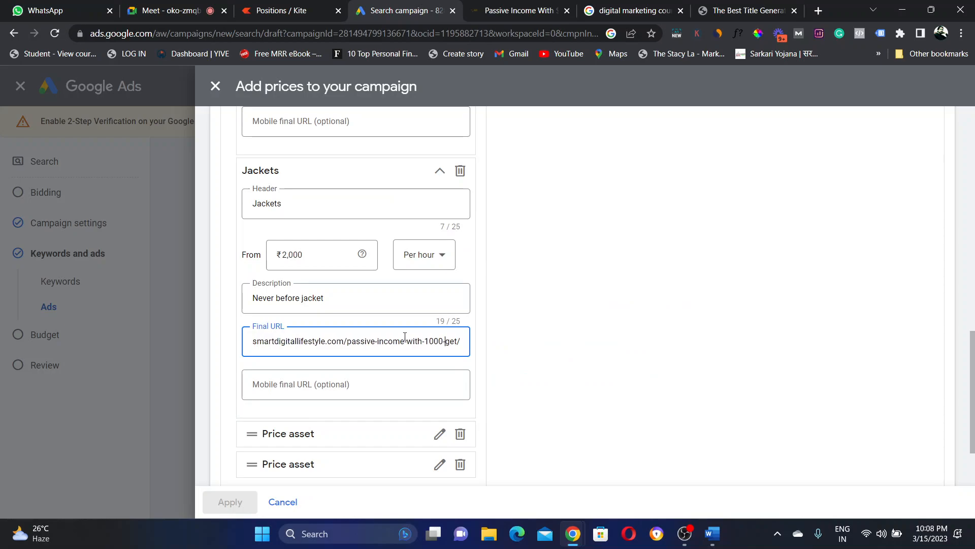
key(BackSpace)
key(BackSpace)
key(BackSpace)
key(BackSpace)
key(BackSpace)
key(BackSpace)
key(BackSpace)
key(BackSpace)
key(BackSpace)
key(BackSpace)
key(BackSpace)
key(BackSpace)
key(BackSpace)
key(BackSpace)
key(BackSpace)
key(BackSpace)
key(BackSpace)
drag(352, 339, 441, 338)
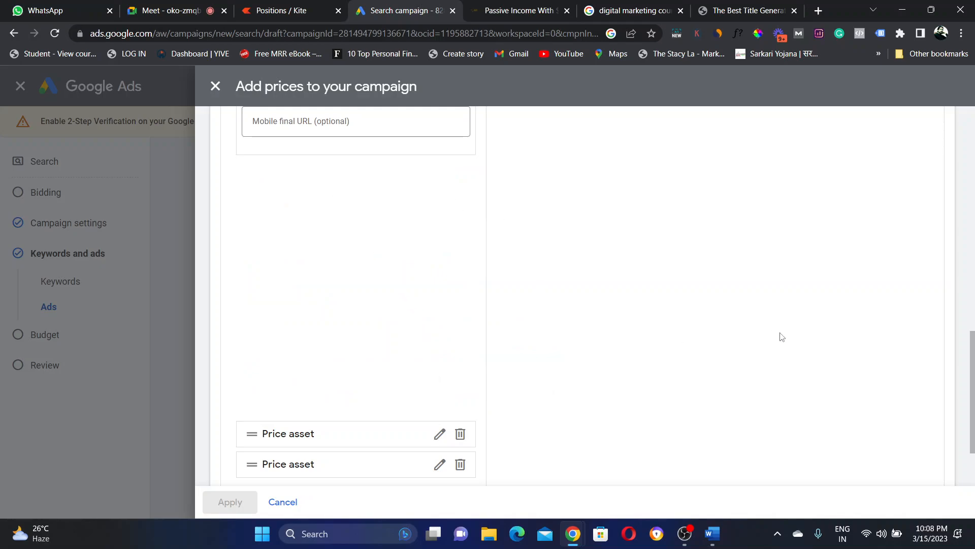
drag(974, 387, 974, 365)
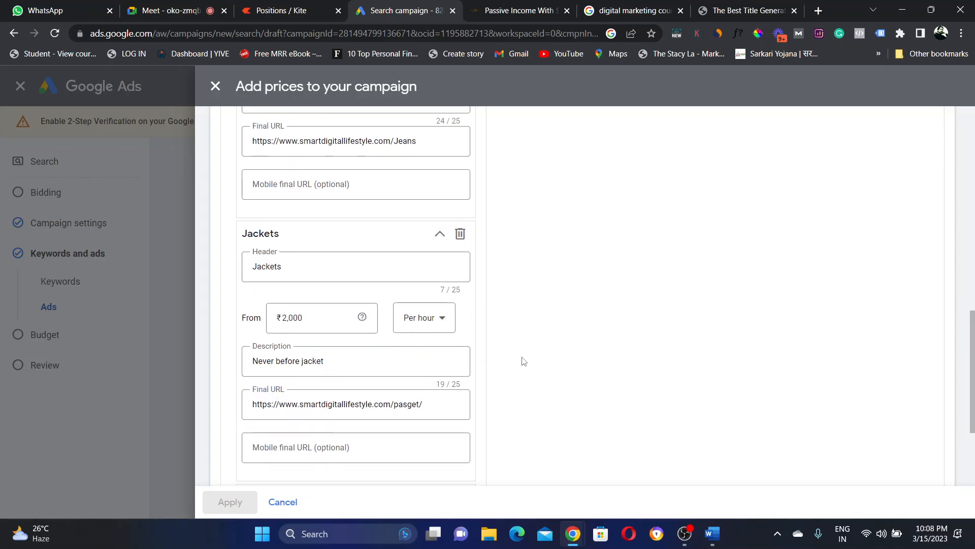
click(435, 405)
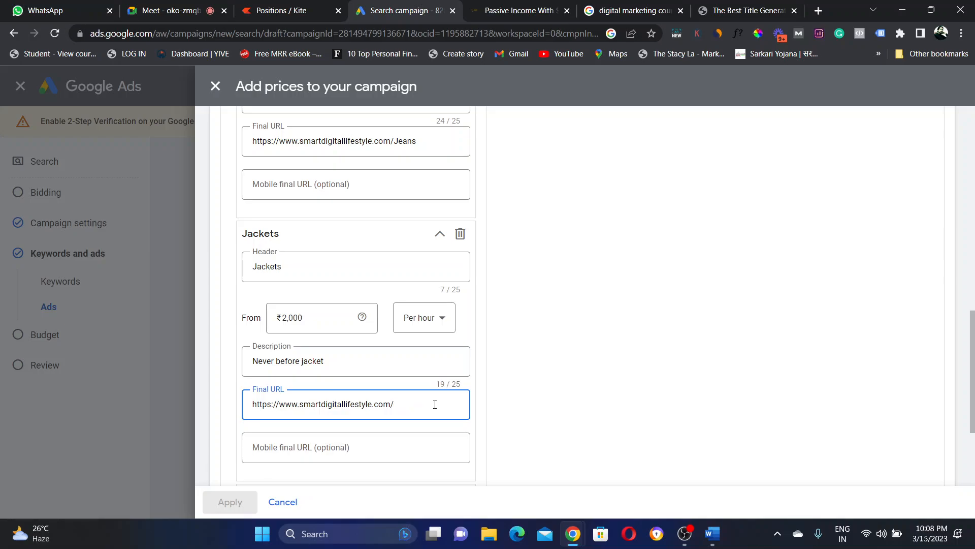
text(ckets)
click(669, 374)
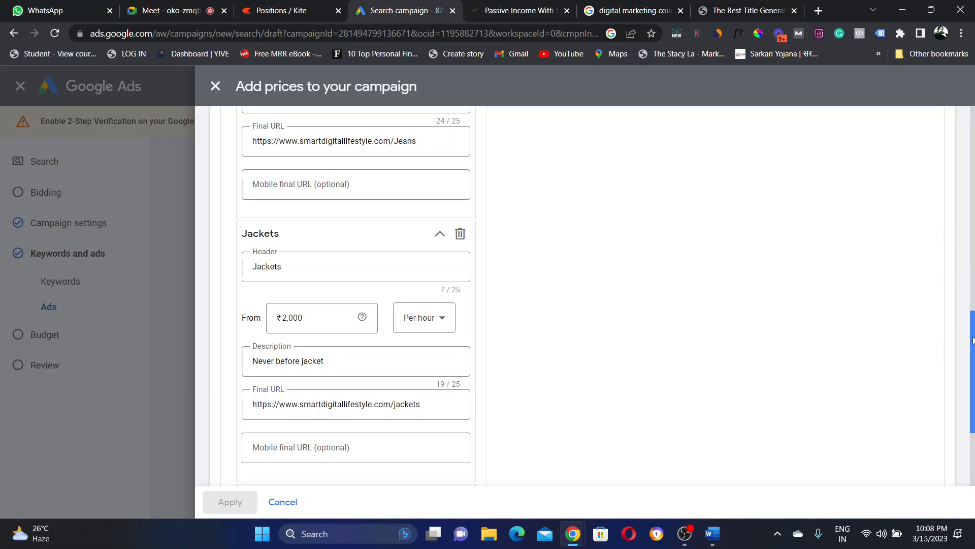
Step: Save the shirts, jeans and jackets price asset
scroll(972, 340, down, 3)
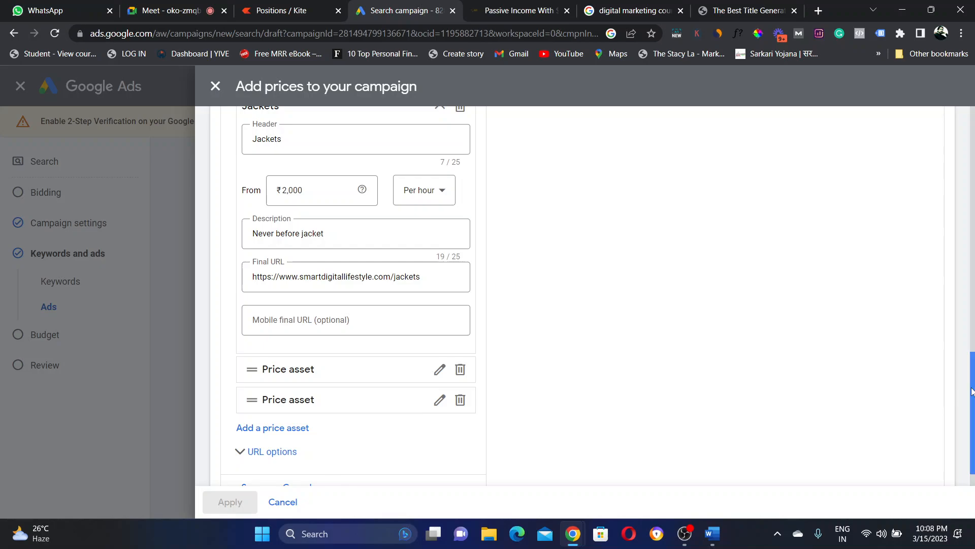
scroll(972, 392, down, 1)
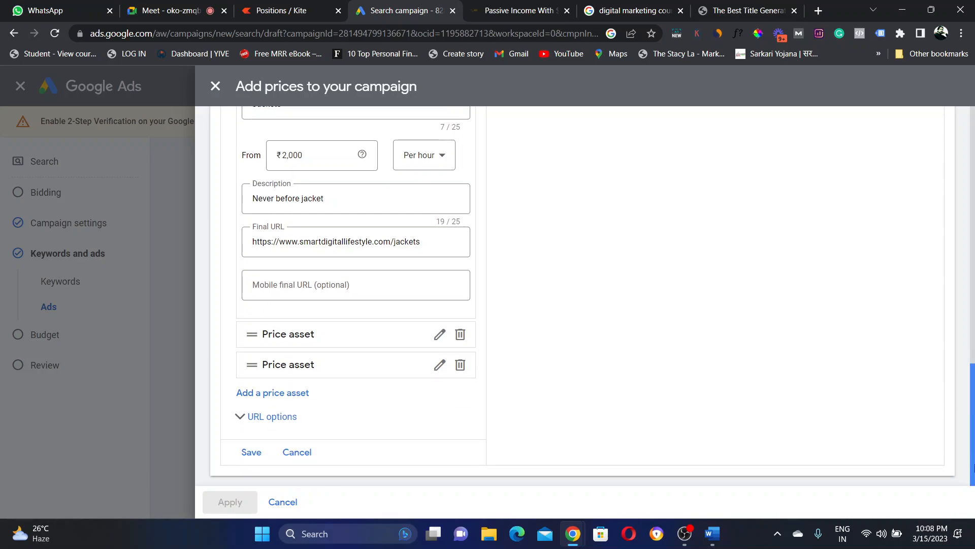
click(251, 452)
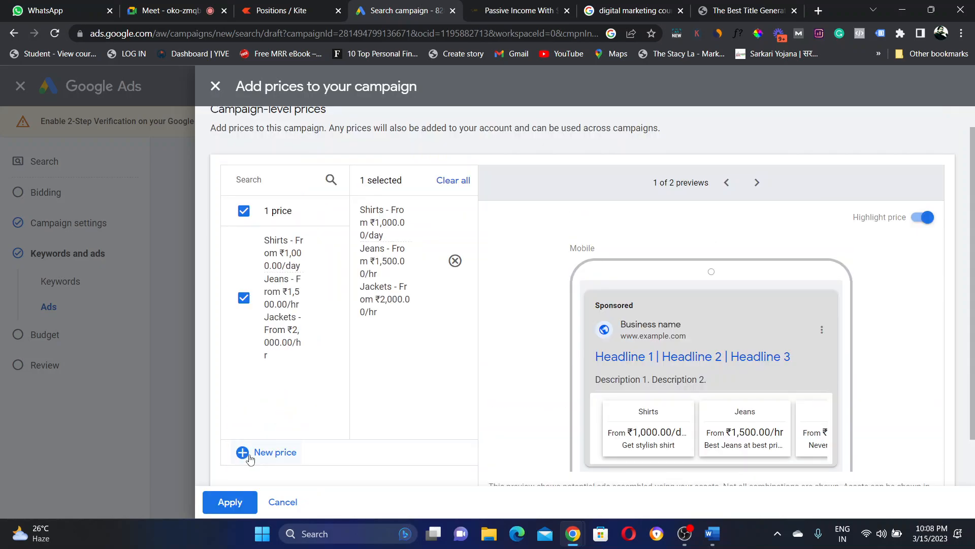
Step: Apply the saved prices to the ad and start a new call asset
click(223, 504)
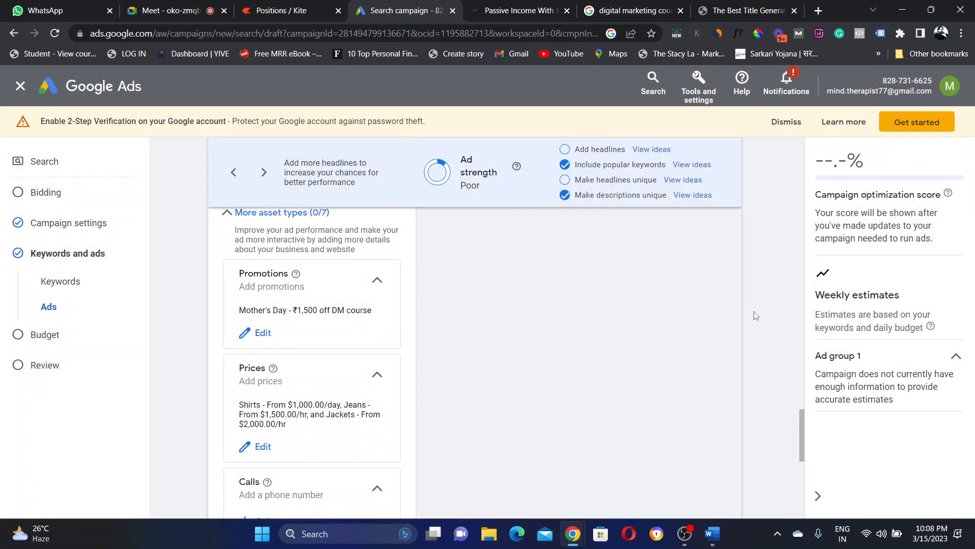
drag(803, 421, 797, 444)
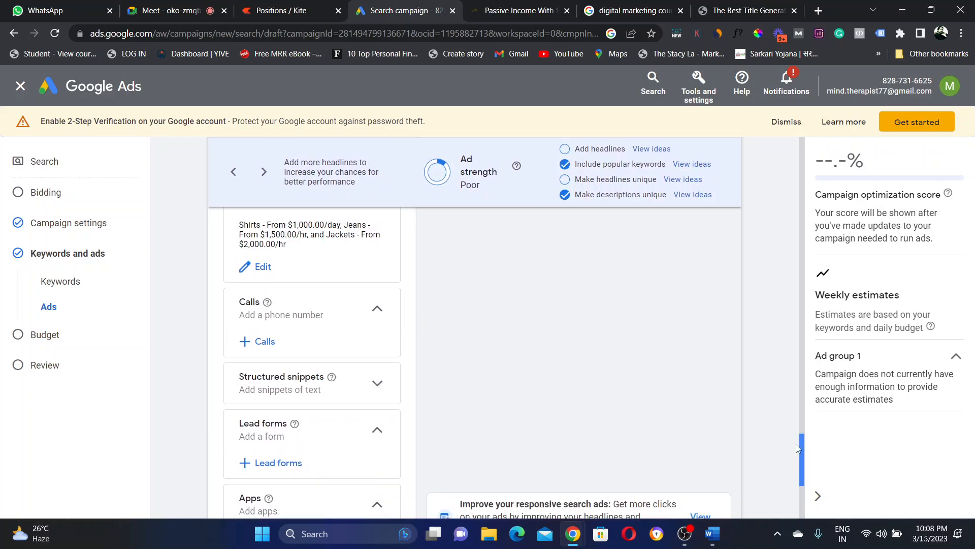
click(250, 343)
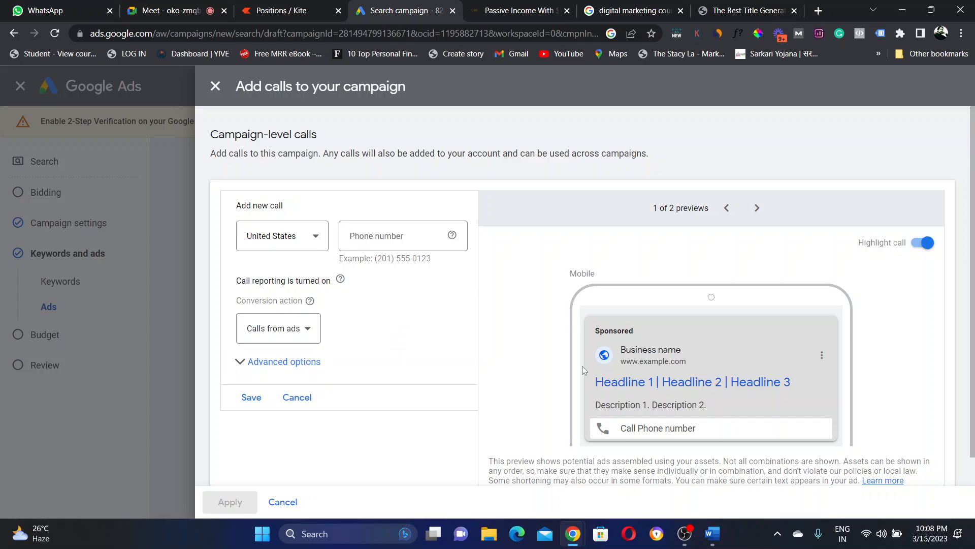
Step: Set the call country to India and enter the business phone number
click(313, 239)
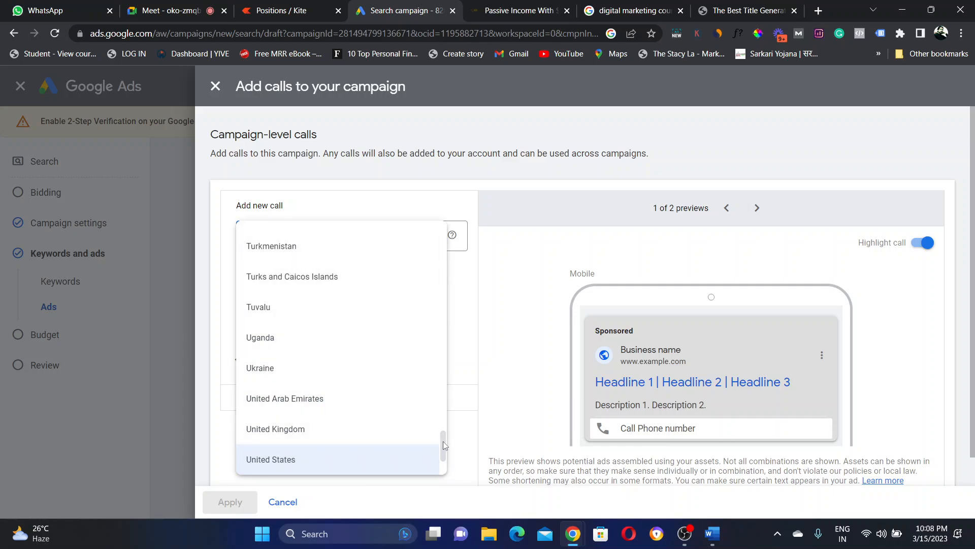
drag(442, 447, 442, 325)
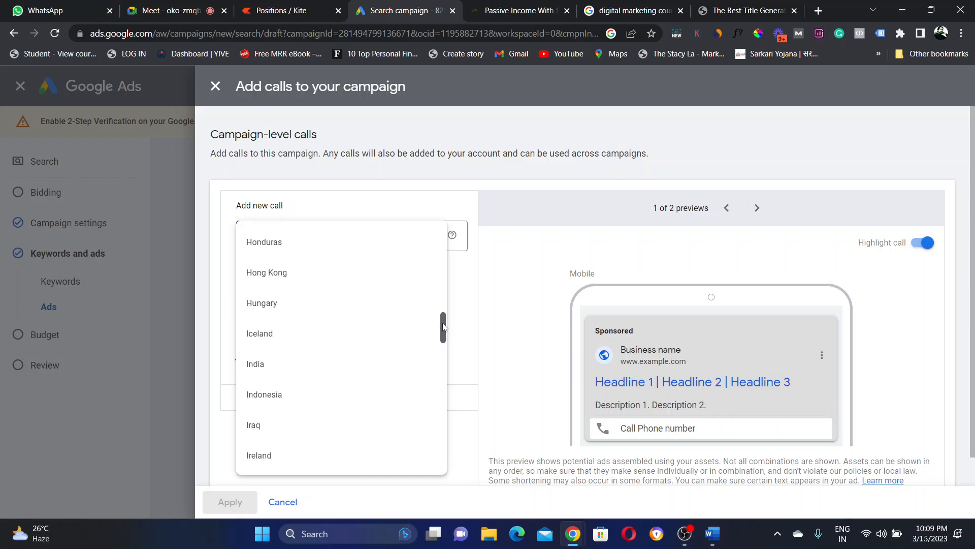
click(255, 367)
click(375, 237)
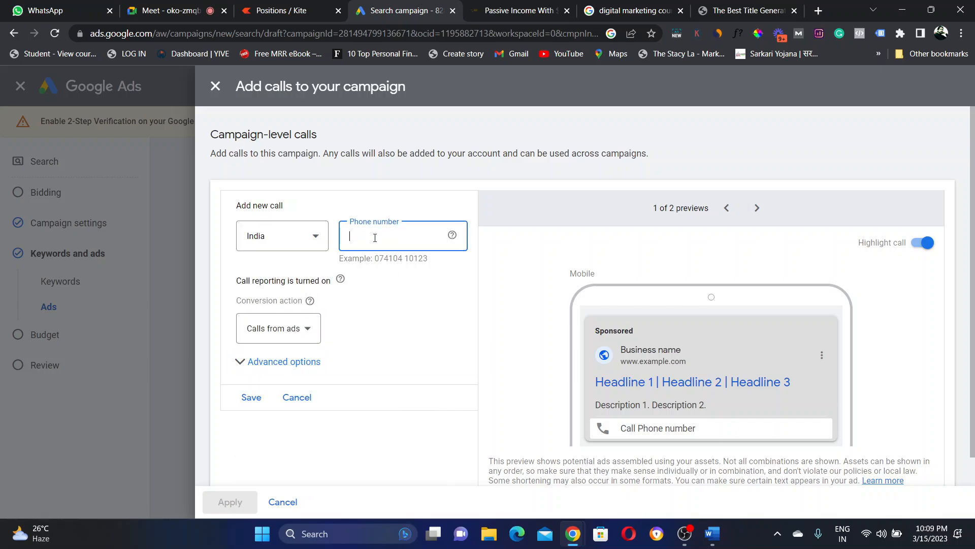
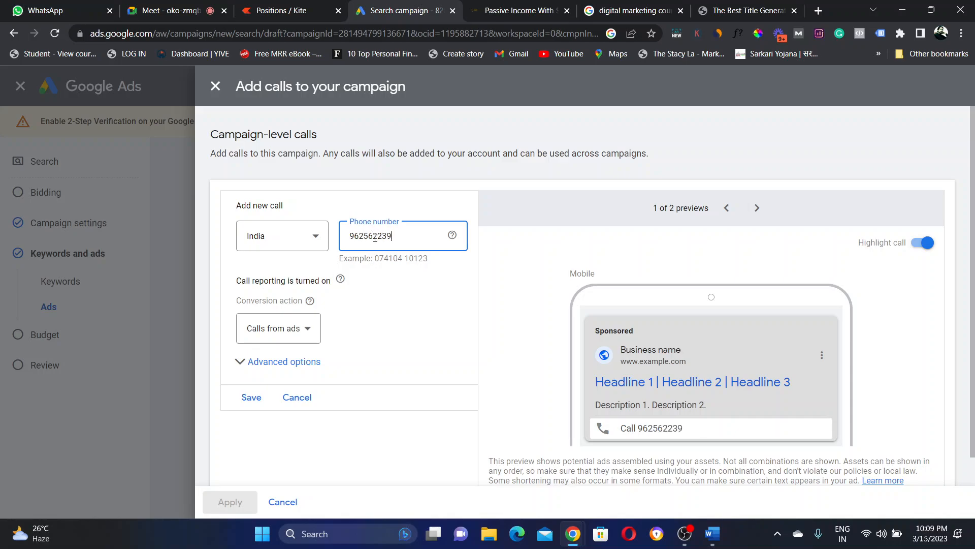
click(375, 320)
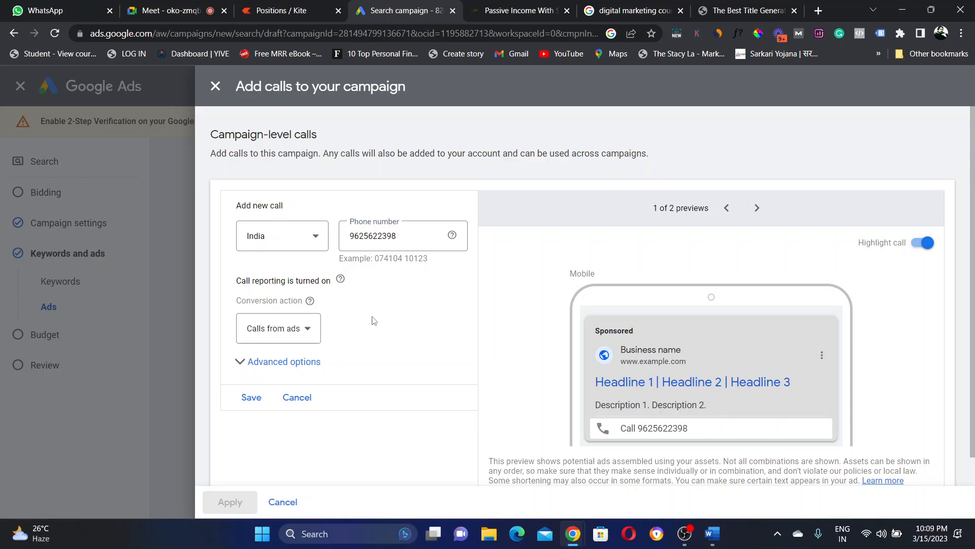
Step: Keep Calls from ads as the conversion action, then save and apply the call asset
click(298, 332)
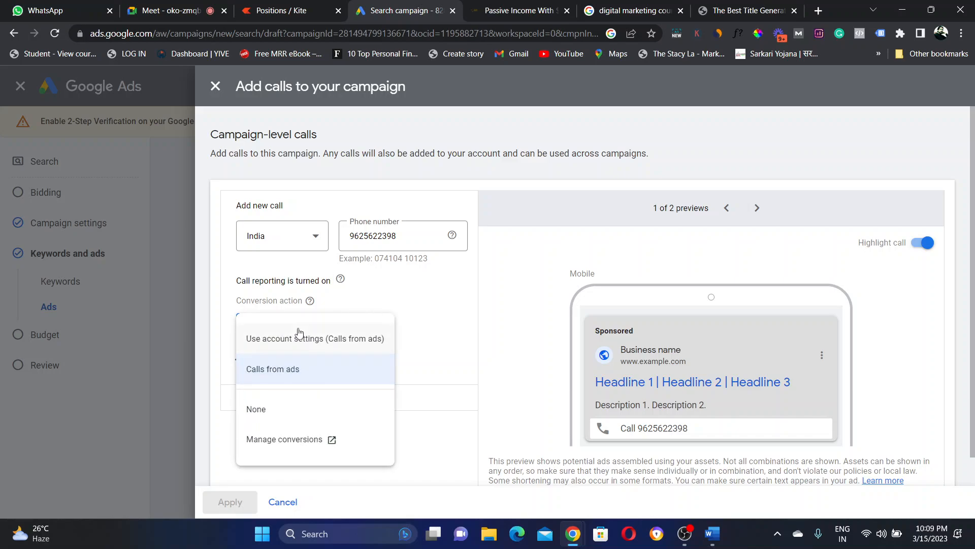
click(280, 376)
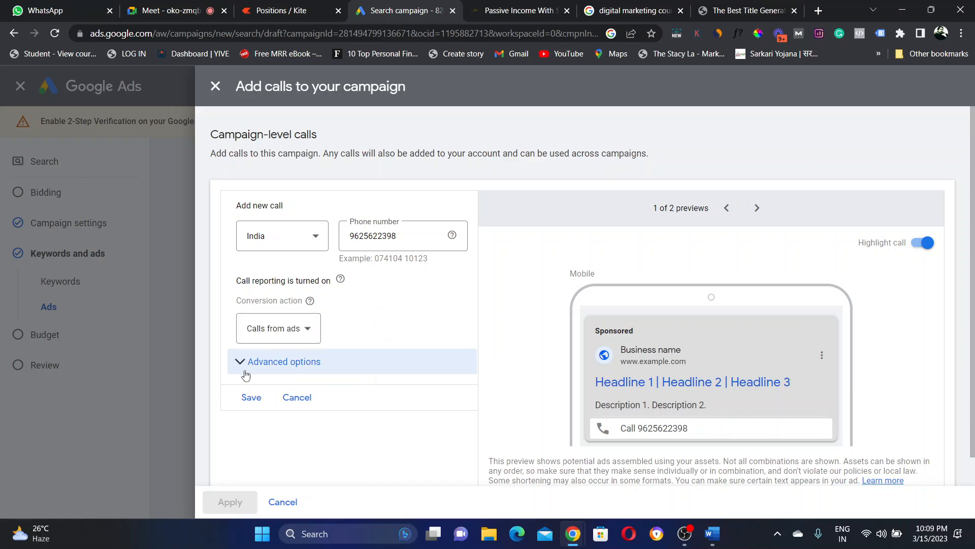
click(252, 364)
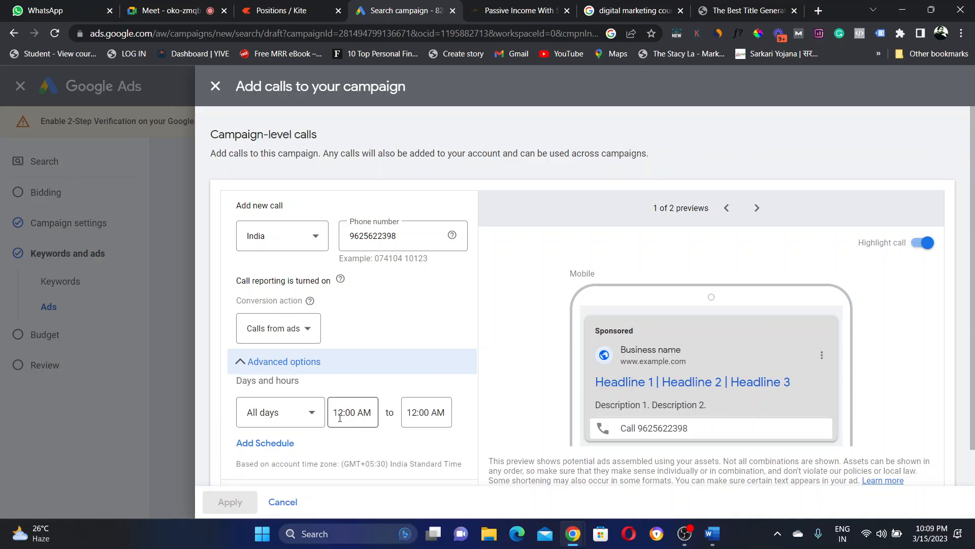
drag(337, 414, 387, 417)
click(429, 365)
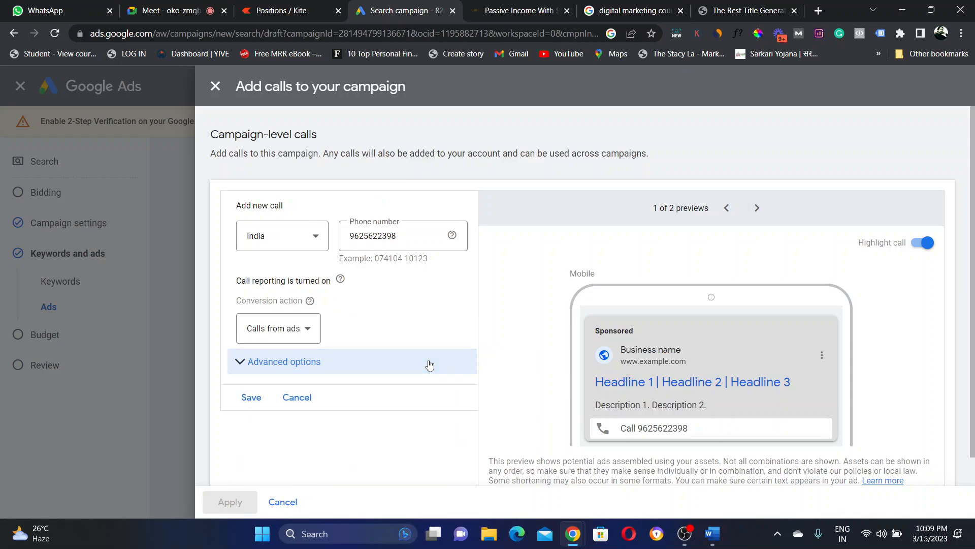
click(276, 362)
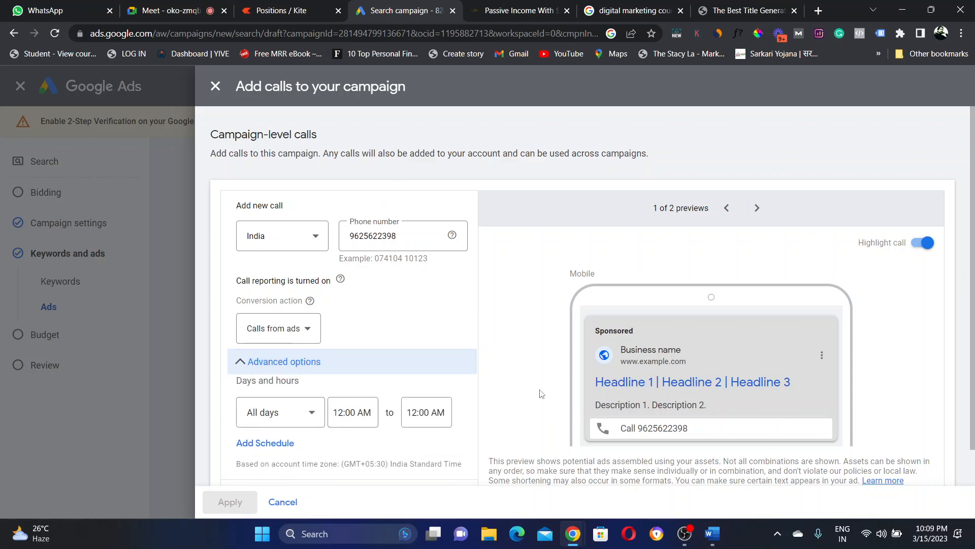
click(274, 365)
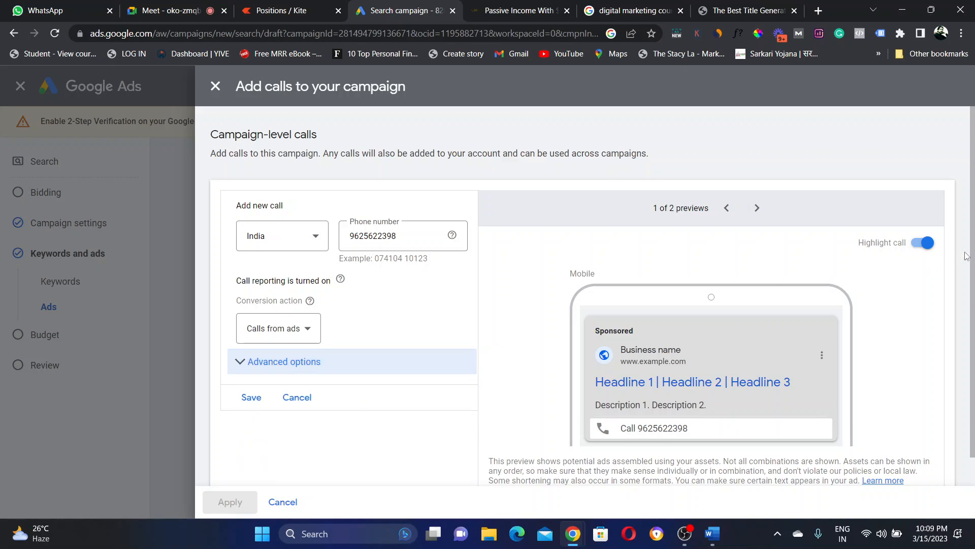
scroll(973, 256, down, 1)
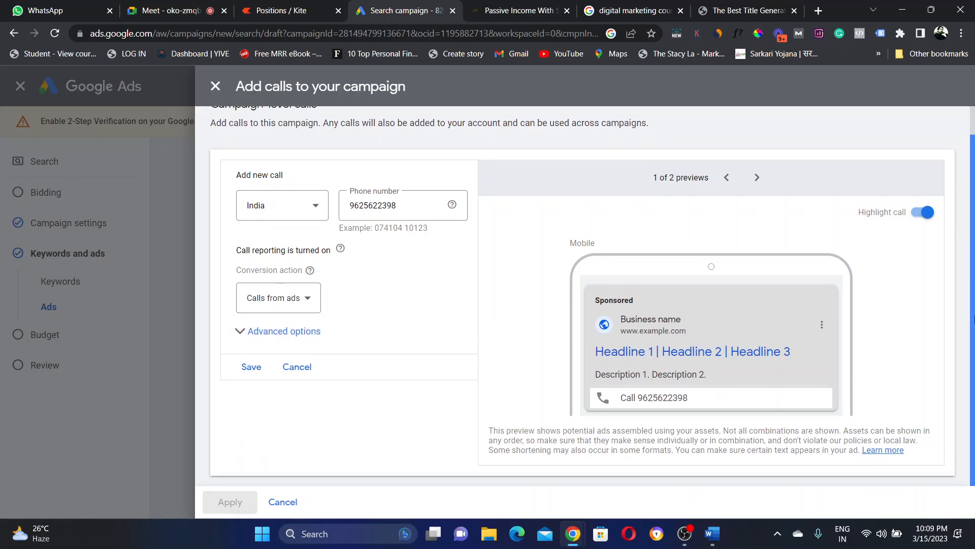
click(252, 366)
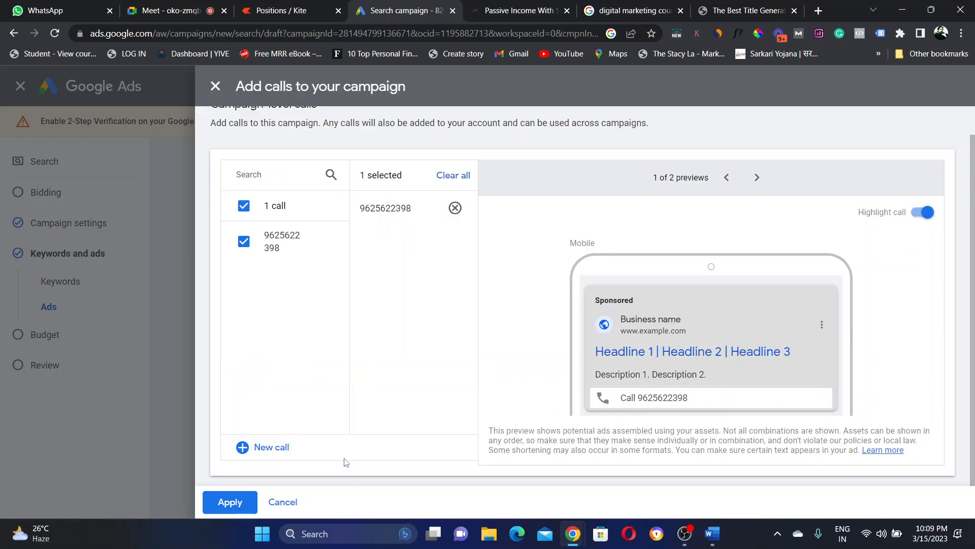
click(231, 511)
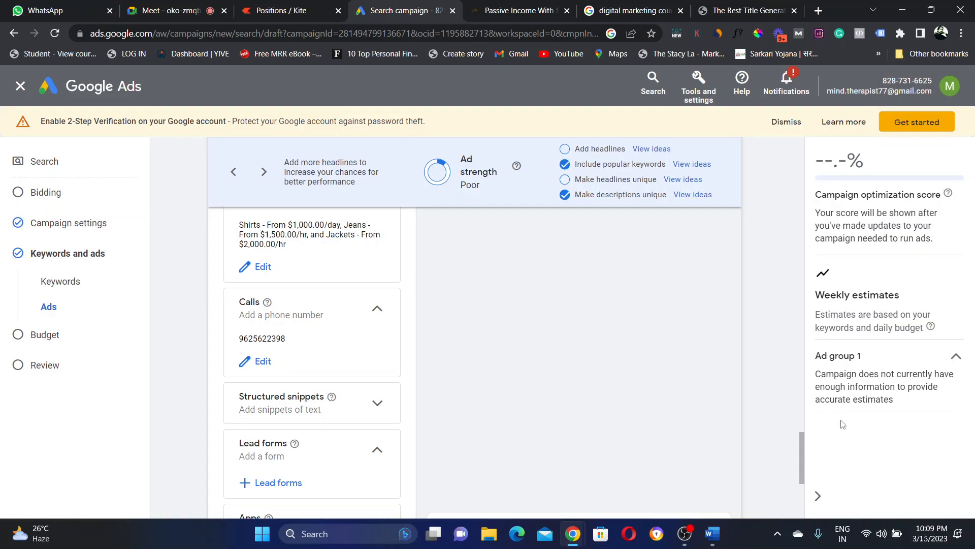
Step: Expand the Structured snippets section and start a new snippet
mouse_move(803, 443)
mouse_down()
mouse_move(798, 469)
mouse_move(800, 459)
mouse_up()
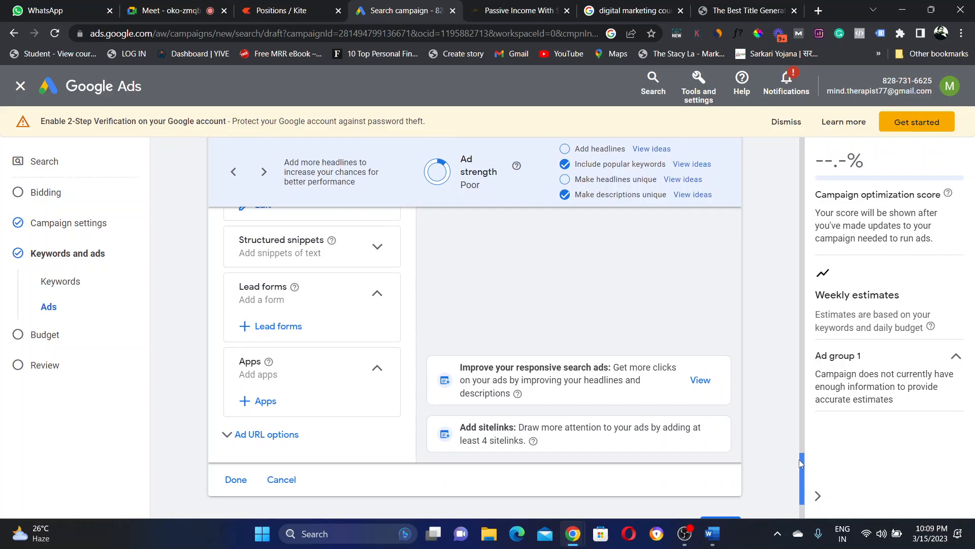
click(374, 247)
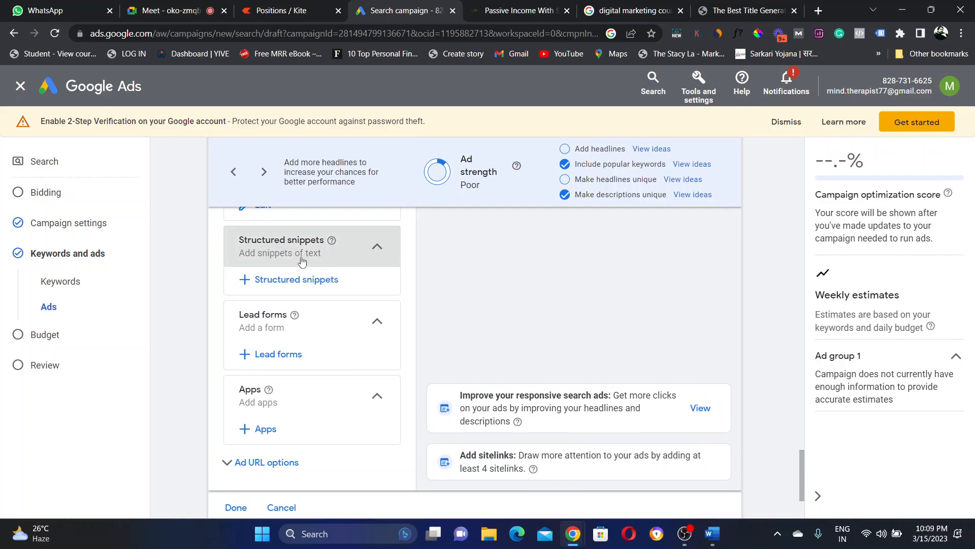
click(274, 280)
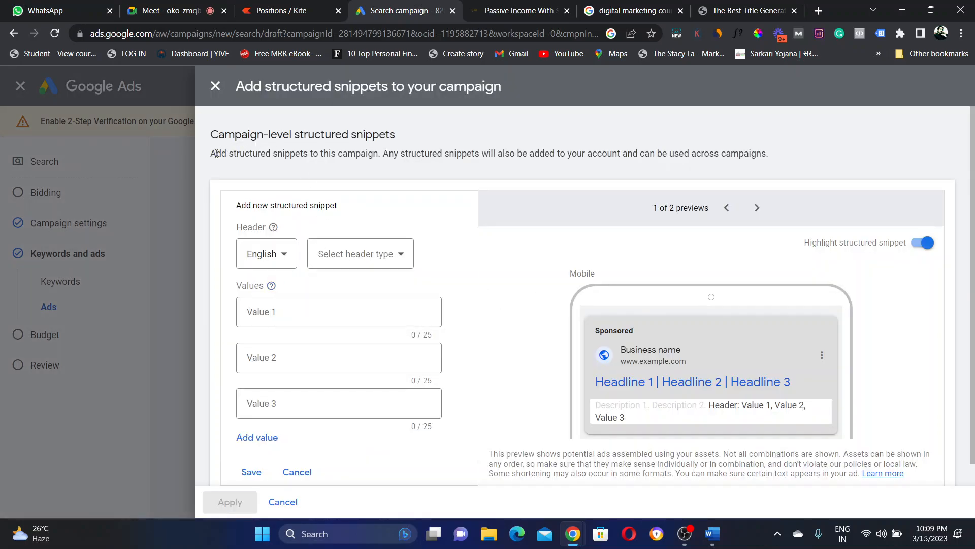
Step: Choose Courses as the structured snippet header type
drag(214, 152, 743, 154)
click(386, 153)
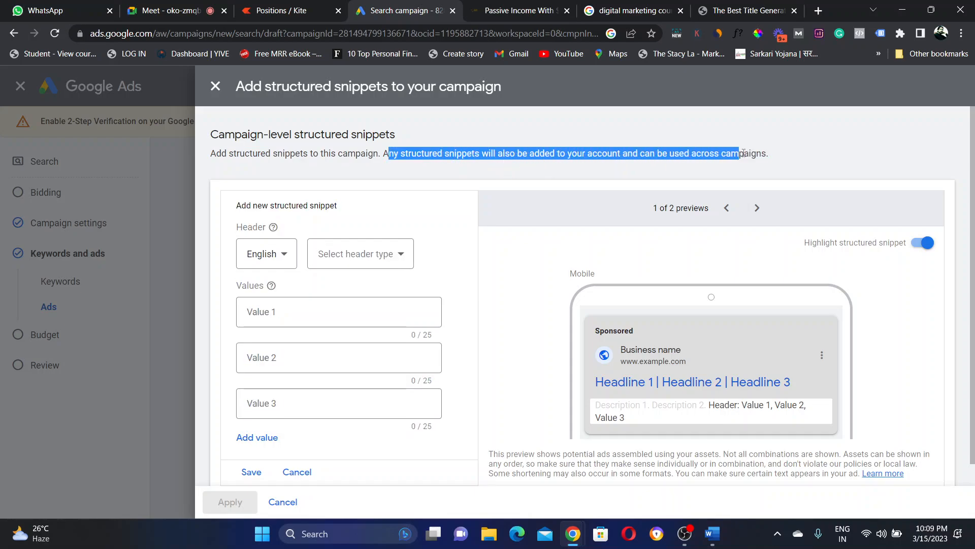
click(783, 158)
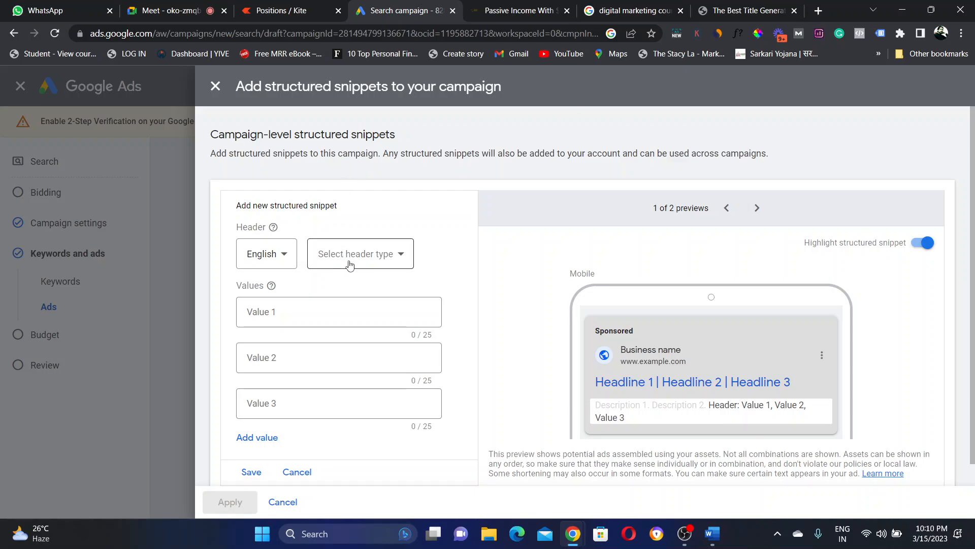
click(364, 251)
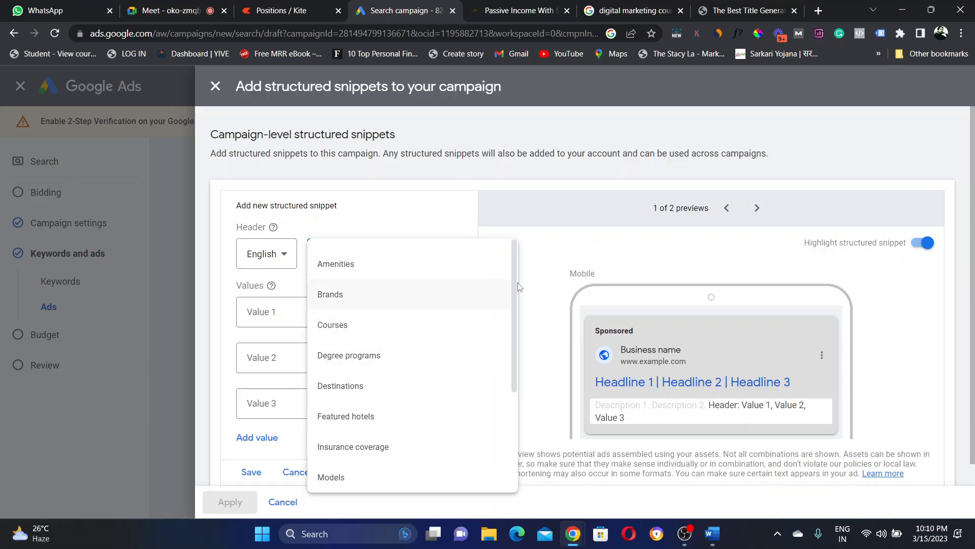
drag(516, 284, 512, 247)
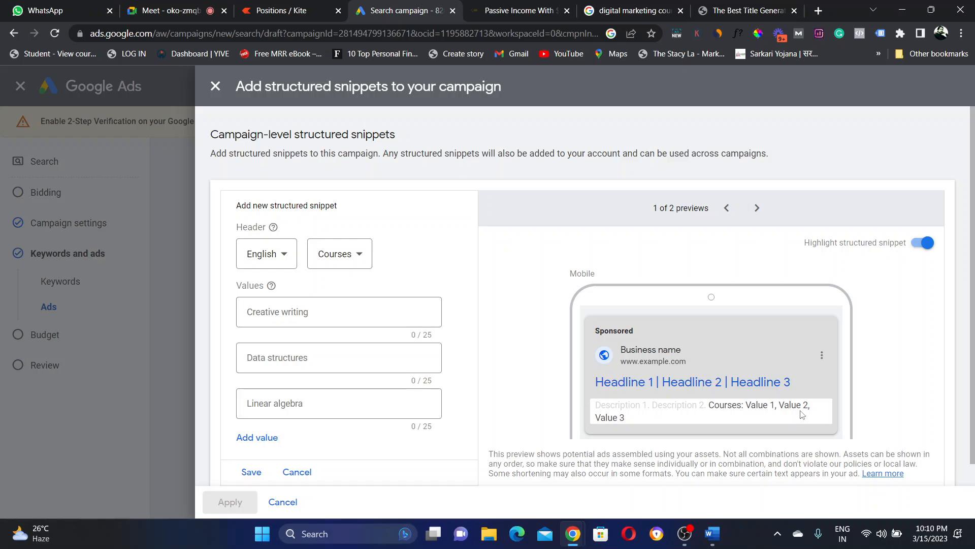
Step: Enter the values Digital marketing, Data science and Python, then save the snippet
click(308, 317)
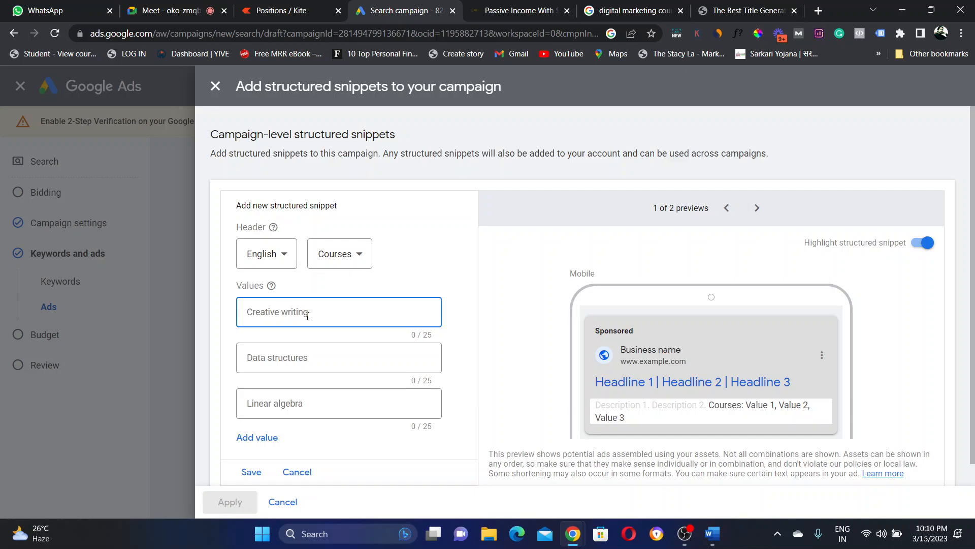
text(Digital)
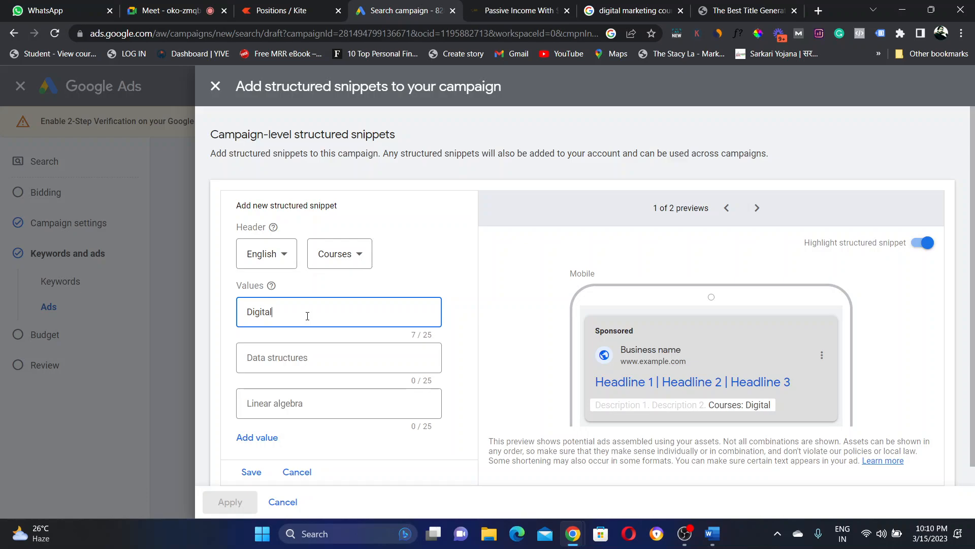
text( marketing)
click(300, 360)
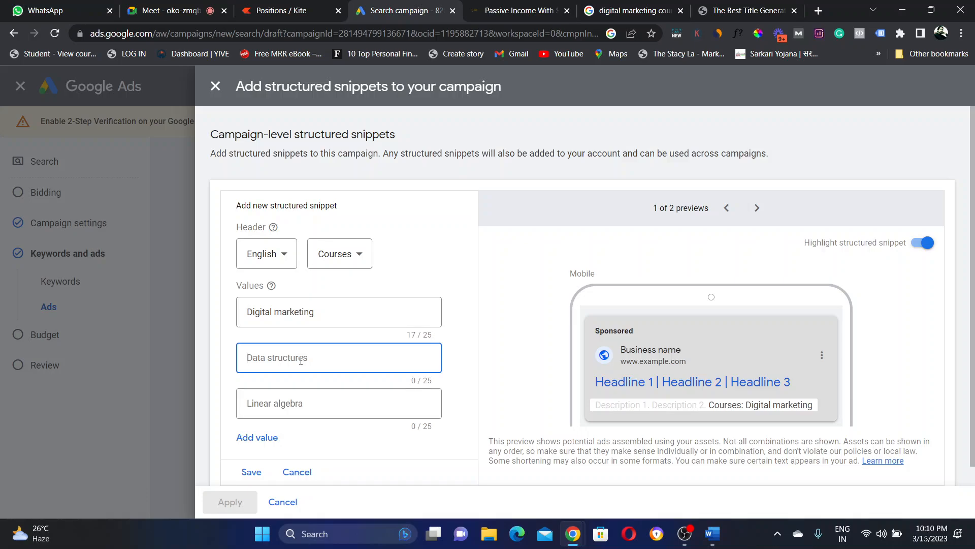
text(Data)
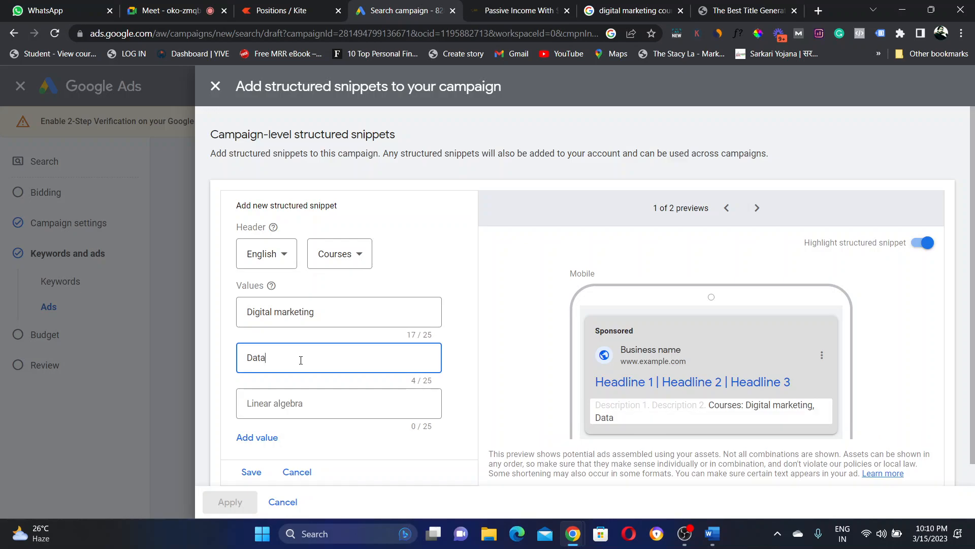
text( science)
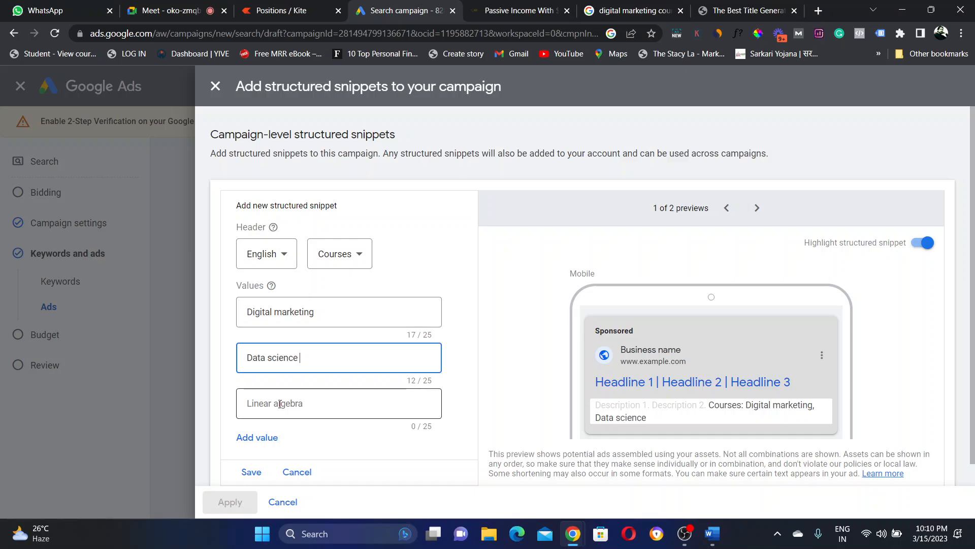
click(280, 404)
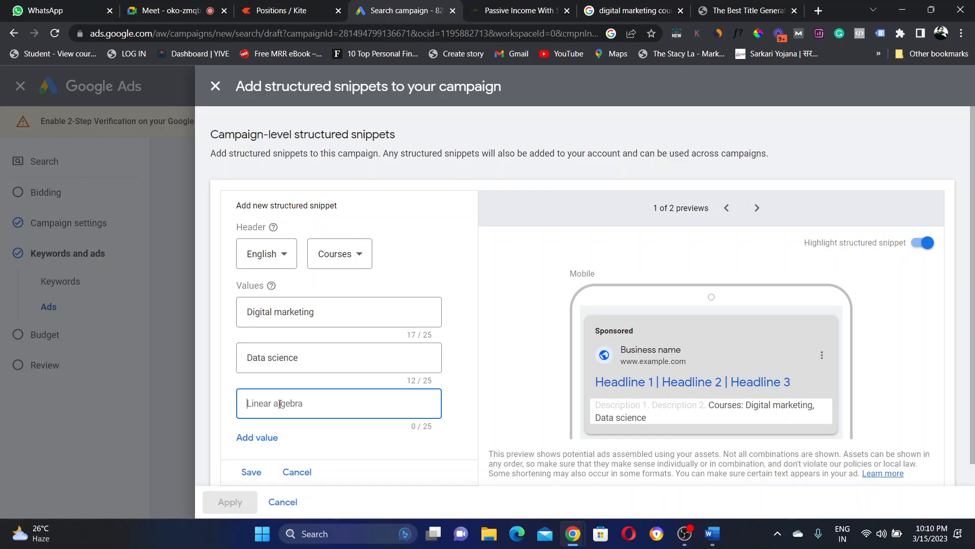
text(Python)
click(520, 354)
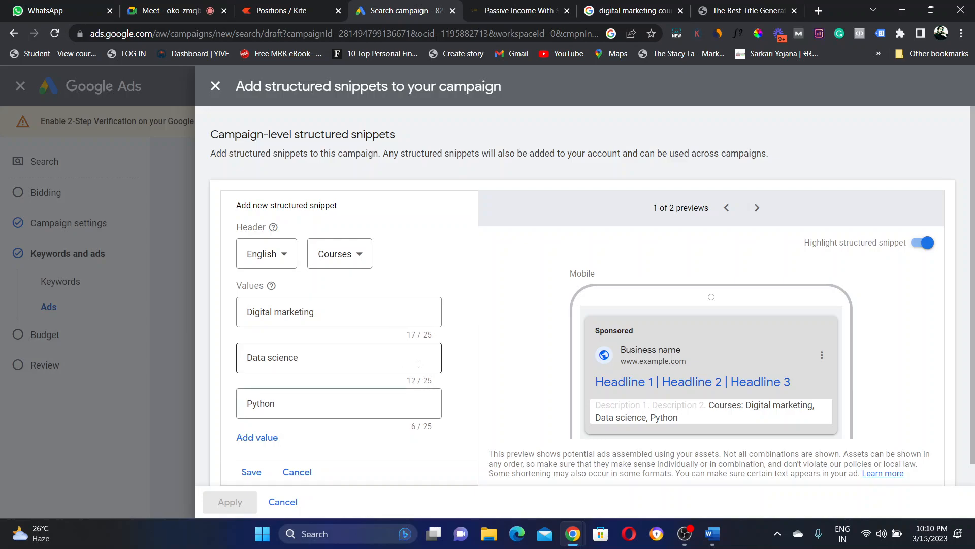
click(248, 474)
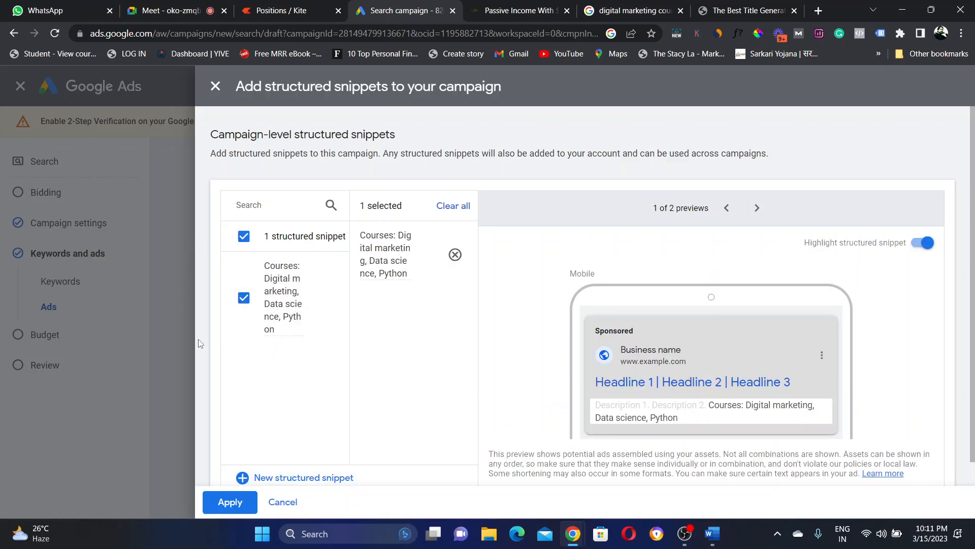
Step: Apply the Courses snippet to the ad and start a lead form, reaching its Terms of Service notice
click(228, 500)
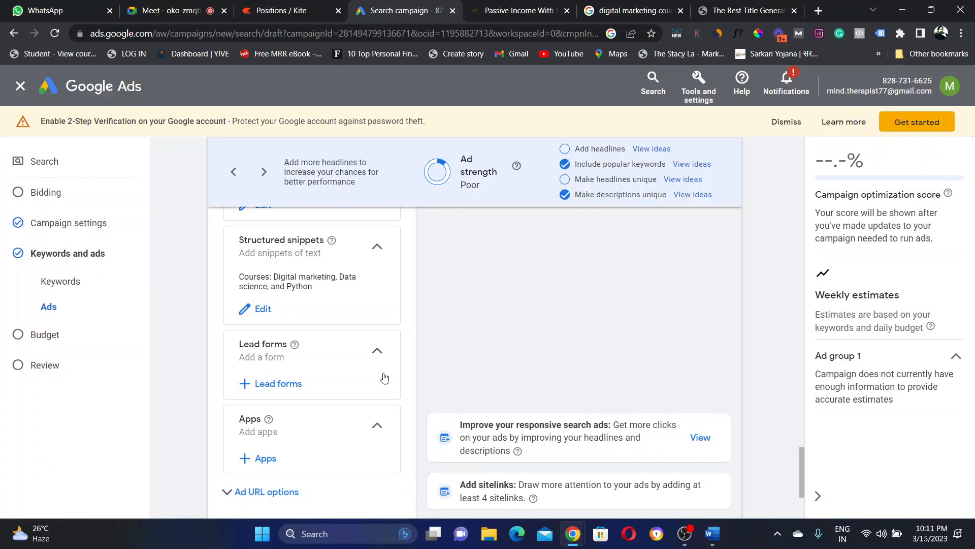
click(272, 387)
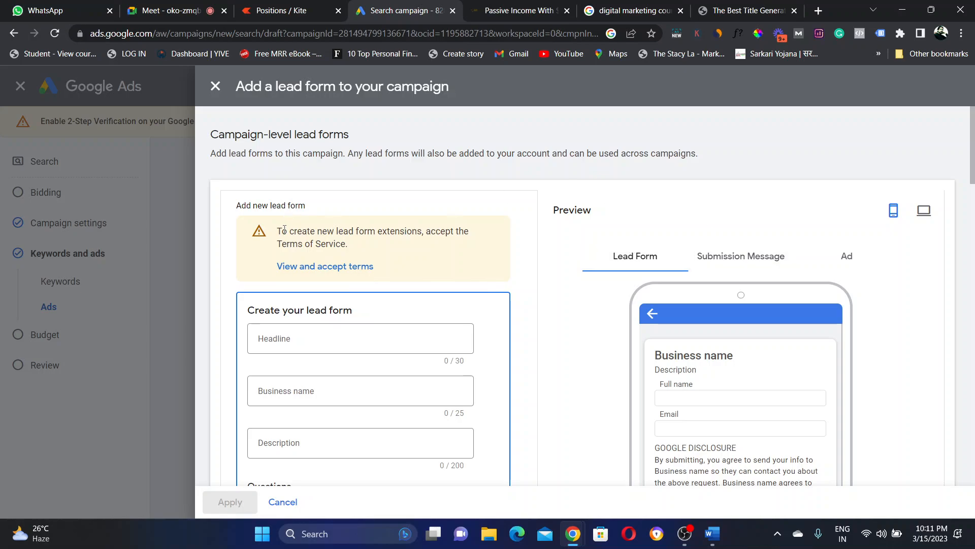
drag(284, 230, 330, 249)
Step: Read and accept the lead form Terms of Service to unlock a new lead form
click(331, 250)
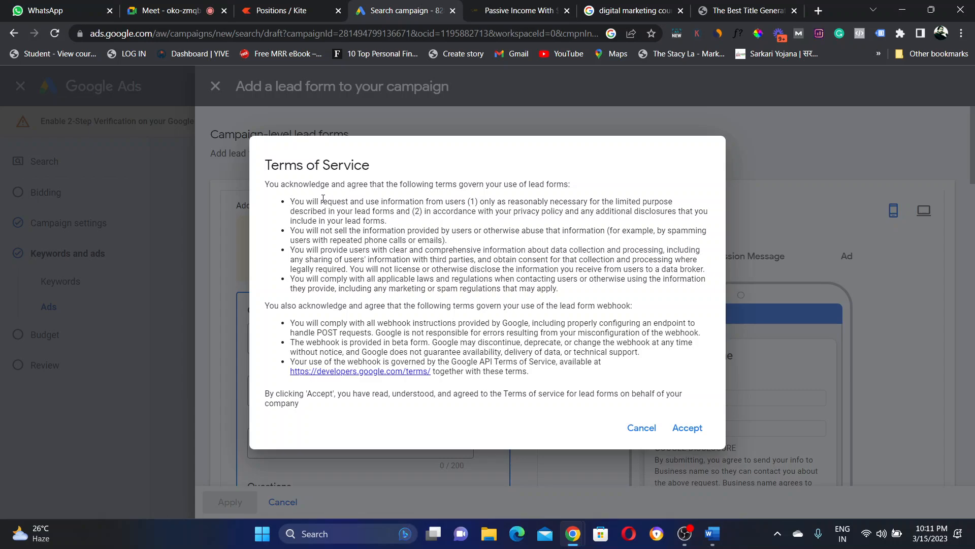
drag(290, 201, 496, 210)
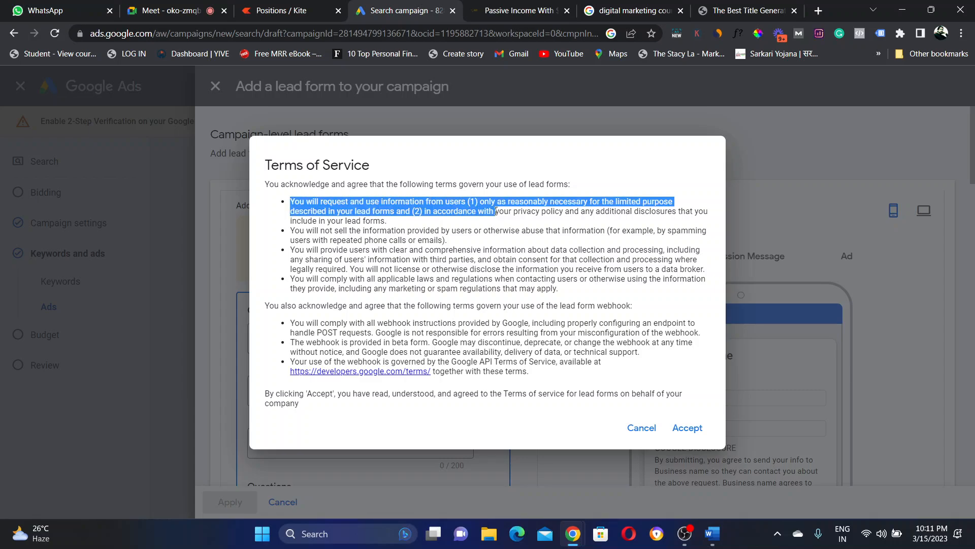
click(510, 209)
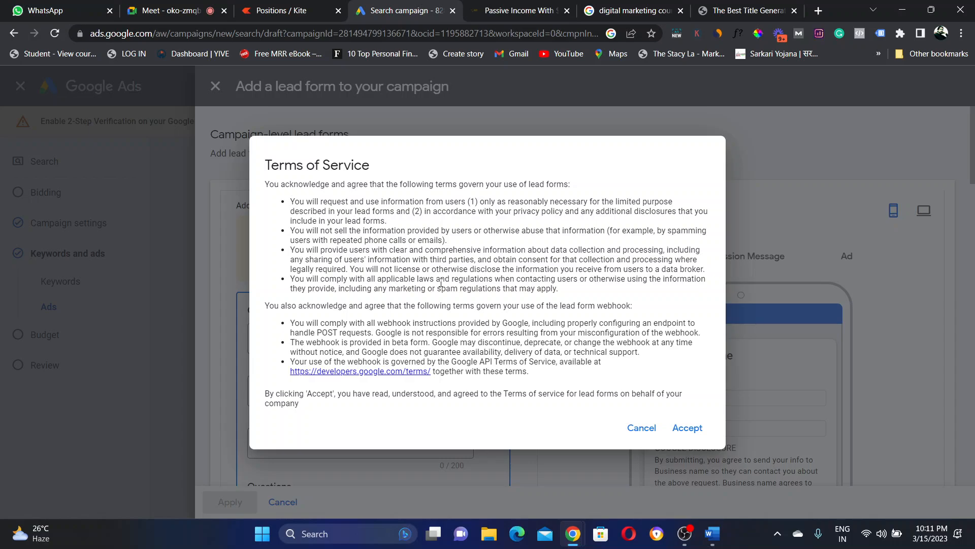
click(686, 430)
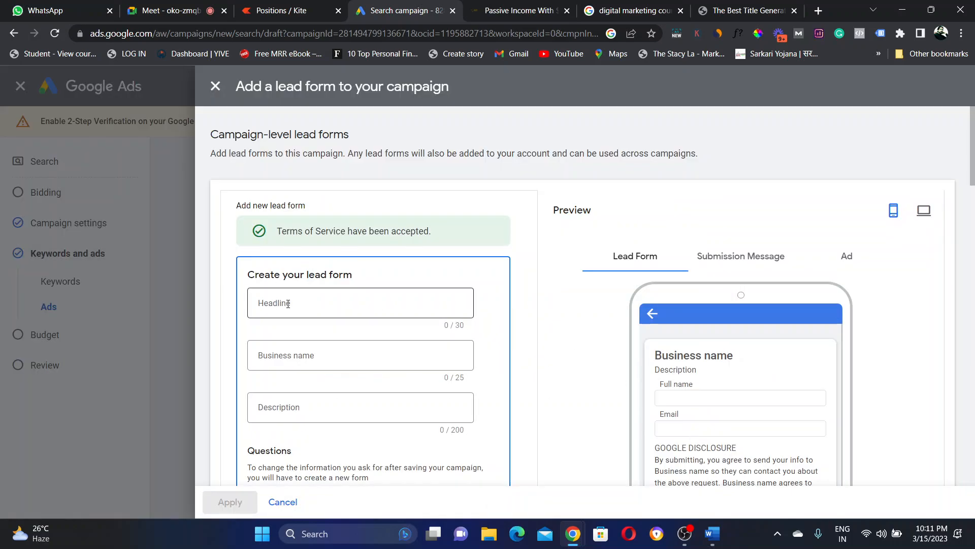
Step: Look over the blank lead form's Headline, Business name and Description fields
click(288, 303)
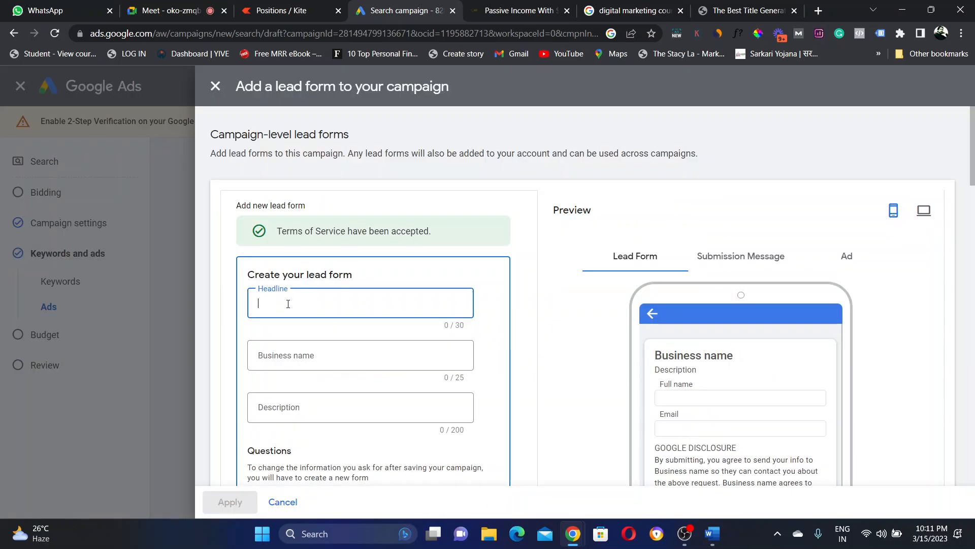
click(305, 366)
click(305, 406)
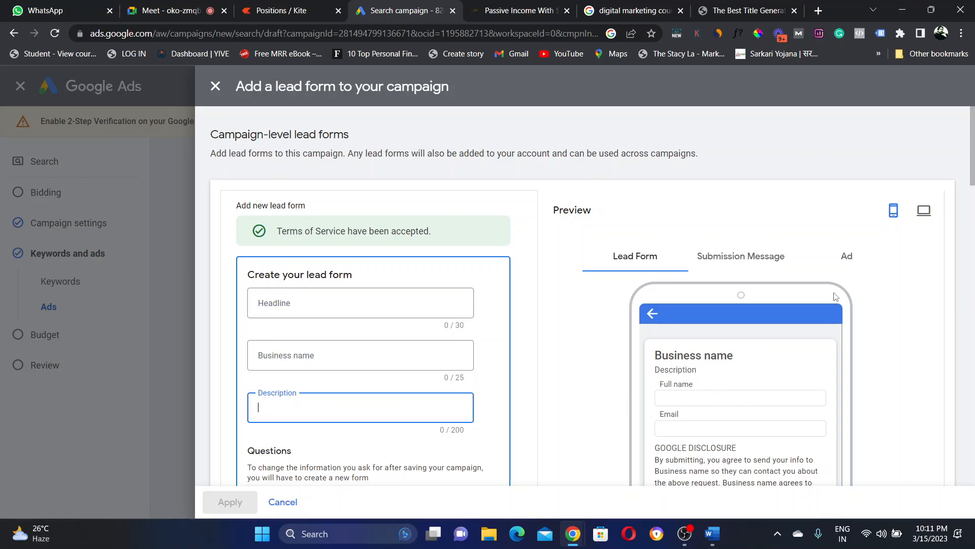
drag(972, 153, 972, 204)
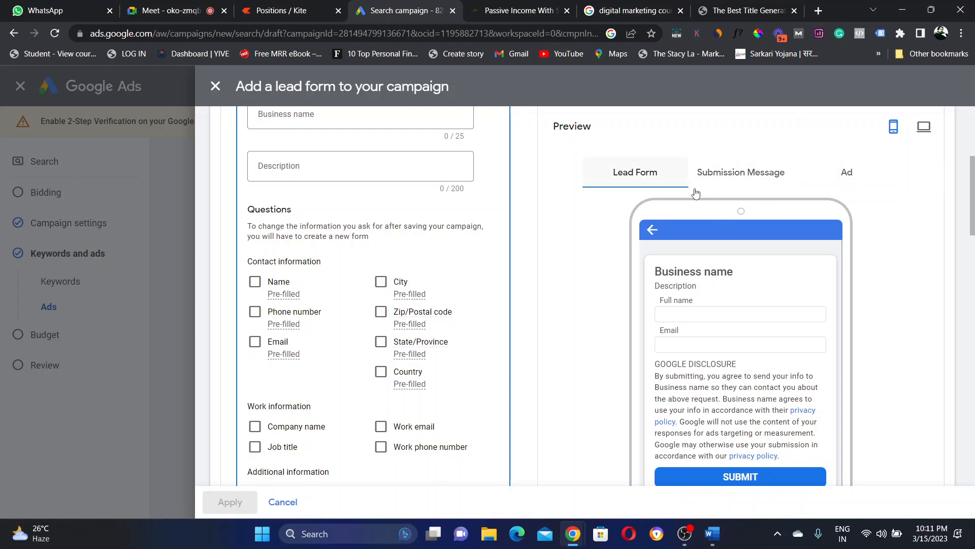
Step: Preview the form's submission message and ad view, then return to the top
click(753, 183)
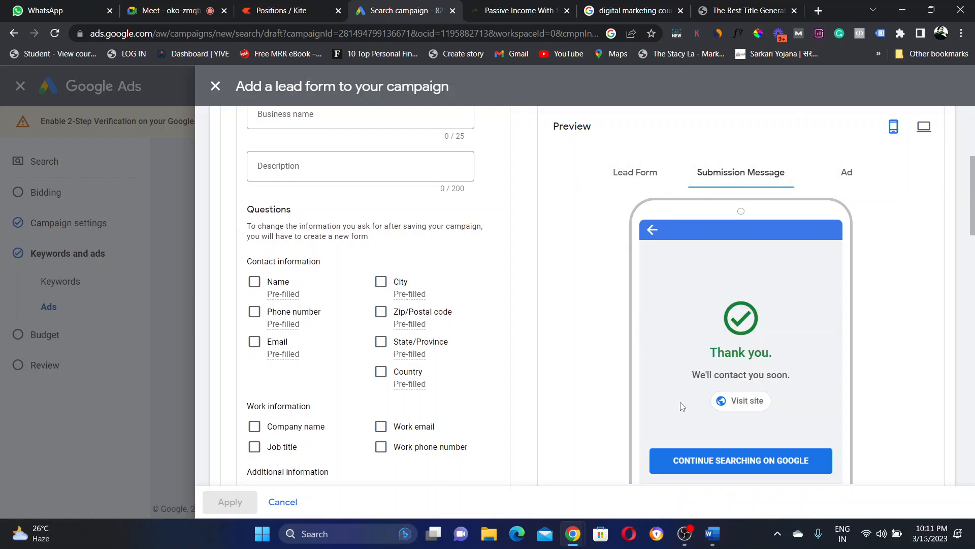
click(841, 185)
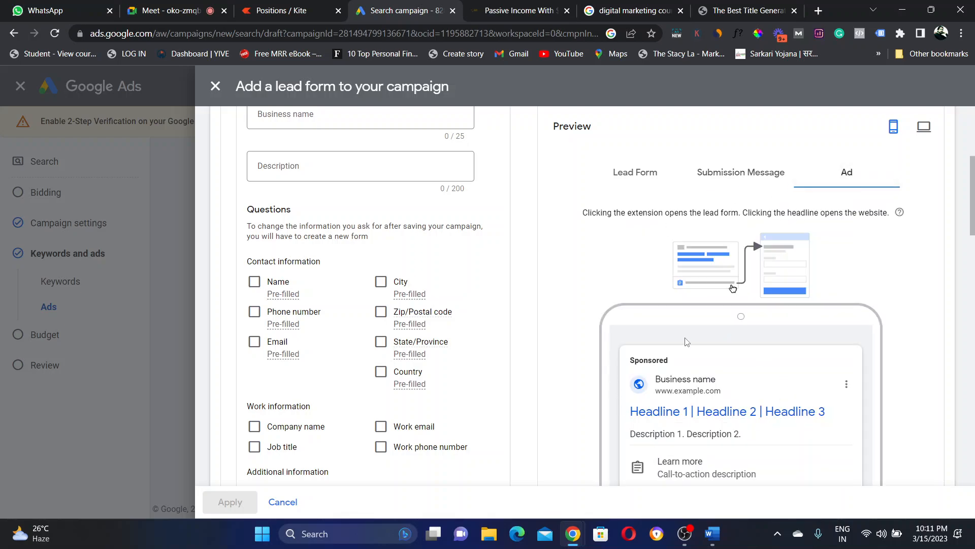
drag(973, 187, 972, 212)
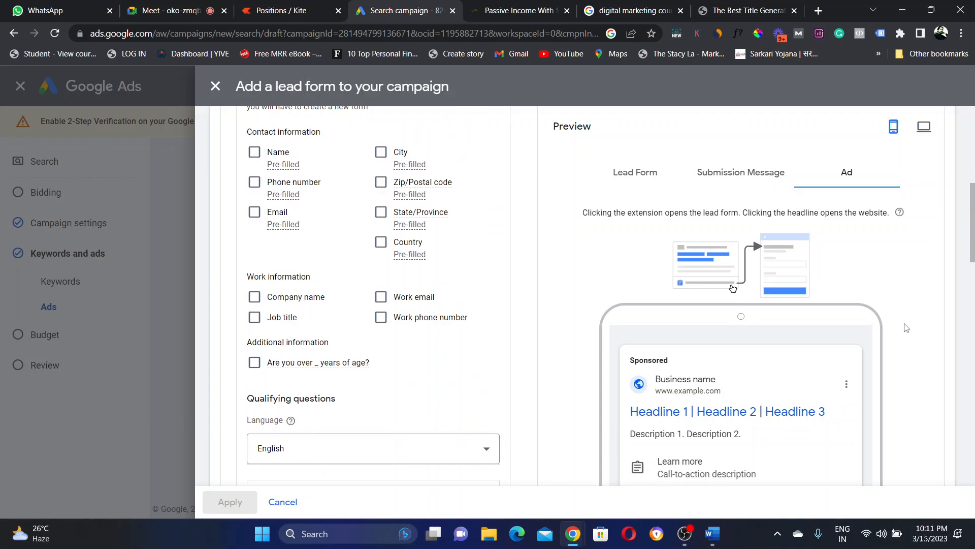
drag(973, 219, 972, 165)
Step: Enter the headline 'Digital marketing program', fixing its extra space, and business name 'Smart Digital Lifestyle'
click(294, 193)
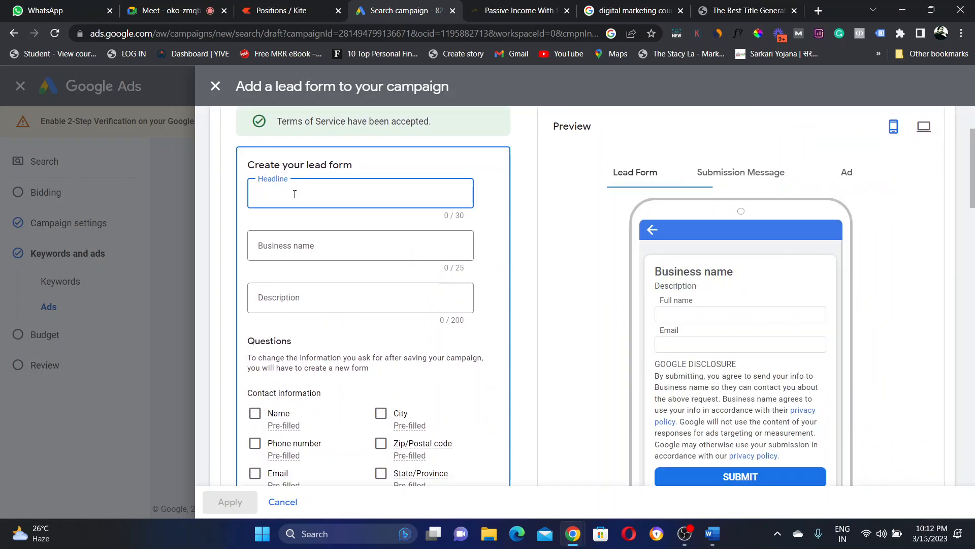
text(Digital ma)
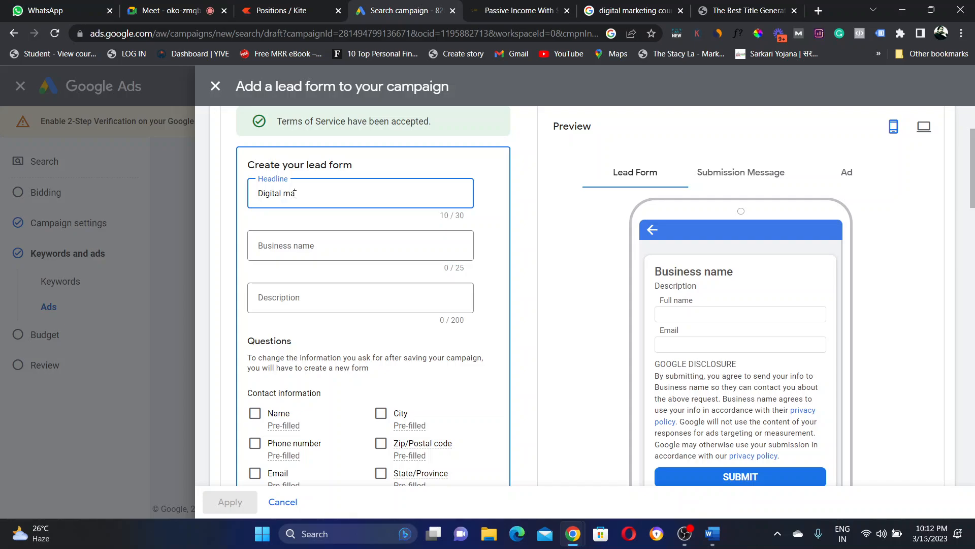
text(rketing program)
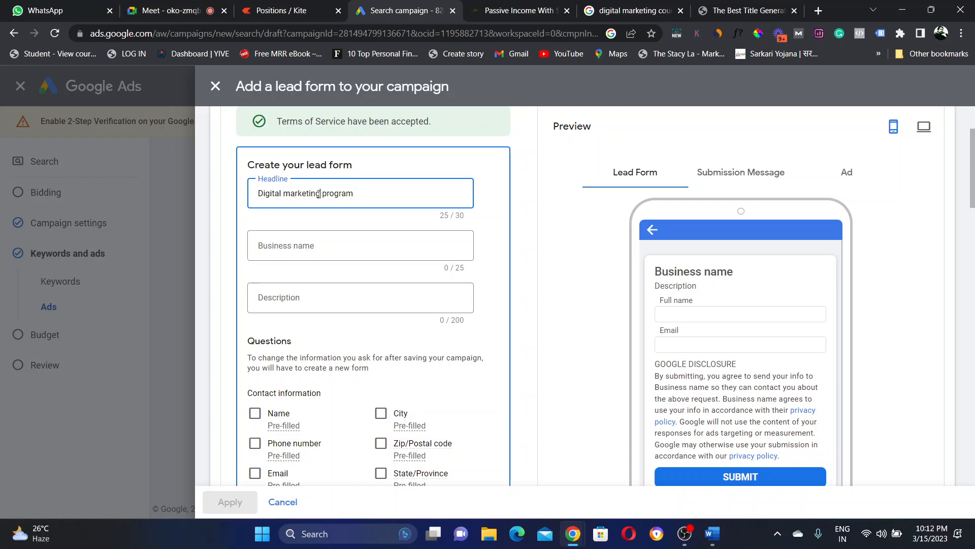
click(319, 193)
key(BackSpace)
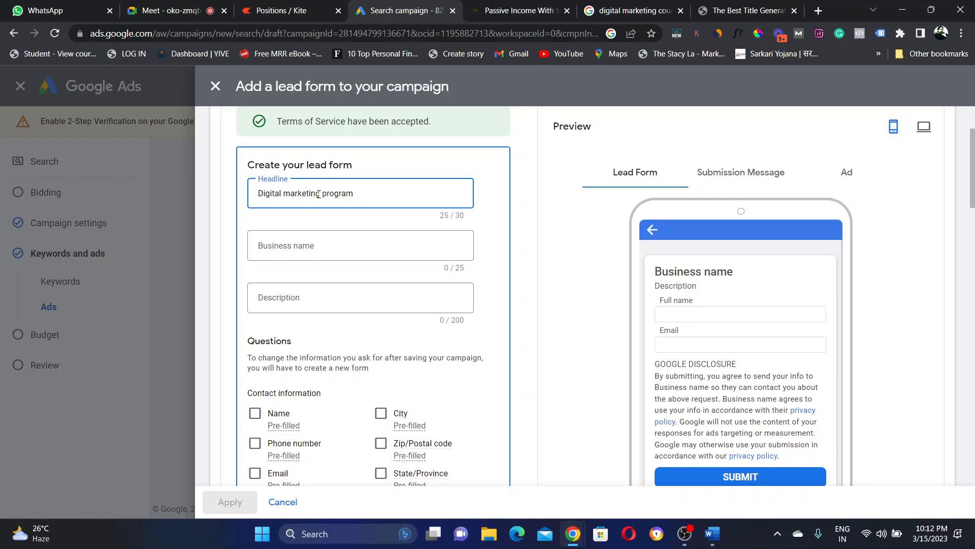
click(296, 246)
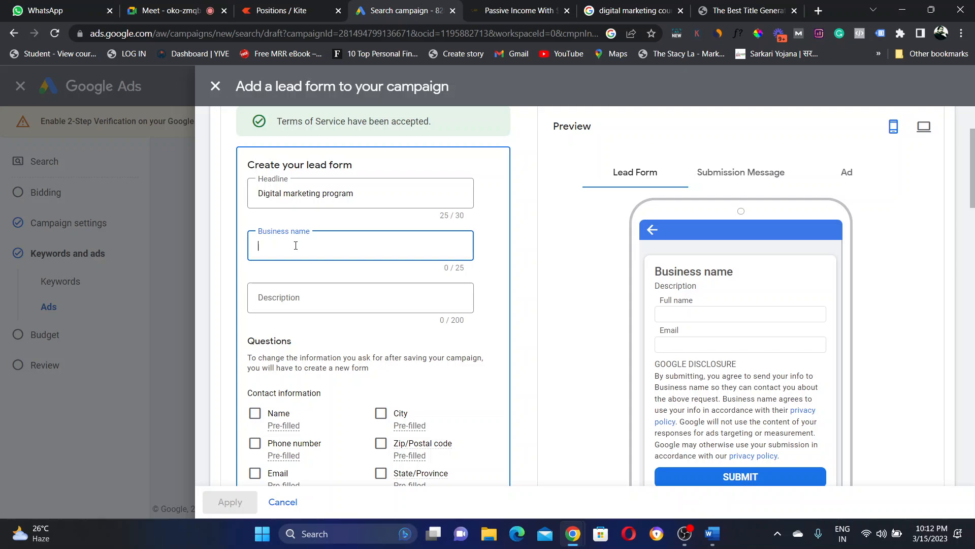
text(Smart Di)
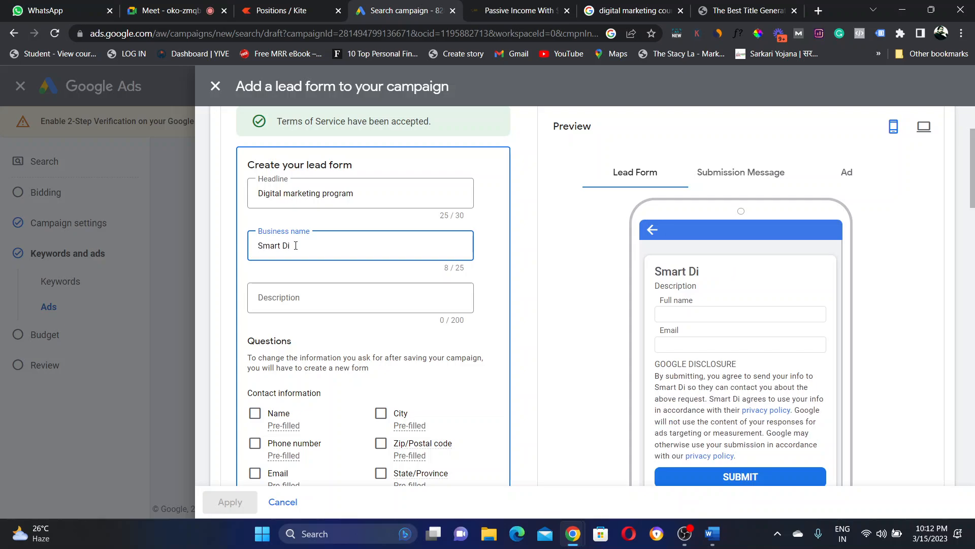
text(gital Lifestyle)
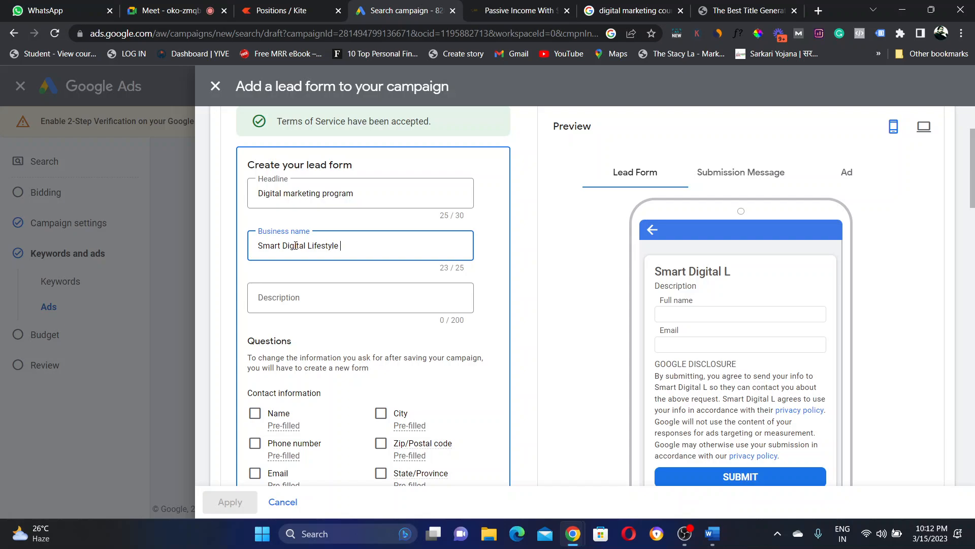
Step: Add the description 'Get Job Ready Today' so the preview updates
click(312, 302)
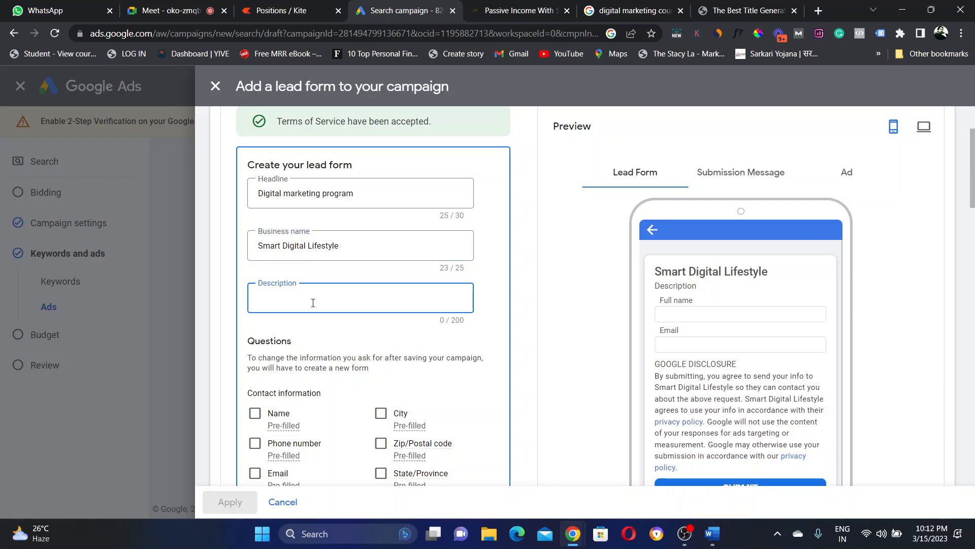
text(Ge)
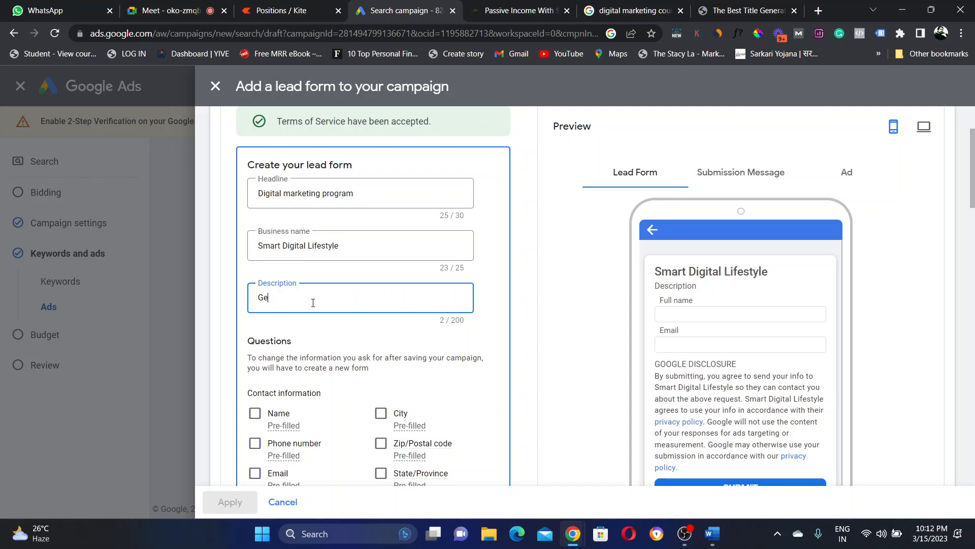
text(t Job Ready Today)
click(715, 303)
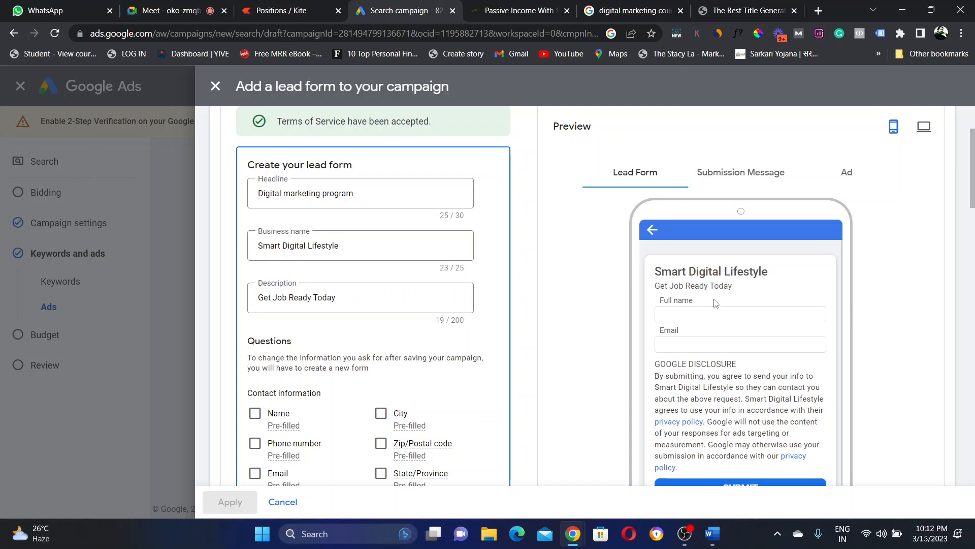
scroll(388, 263, down, 2)
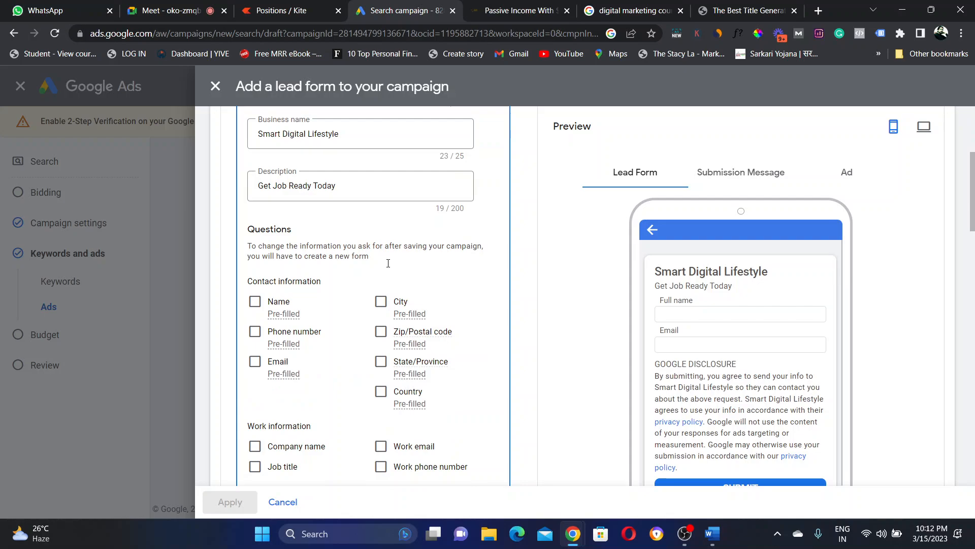
Step: Make the lead form collect name, city, phone number and email
click(255, 311)
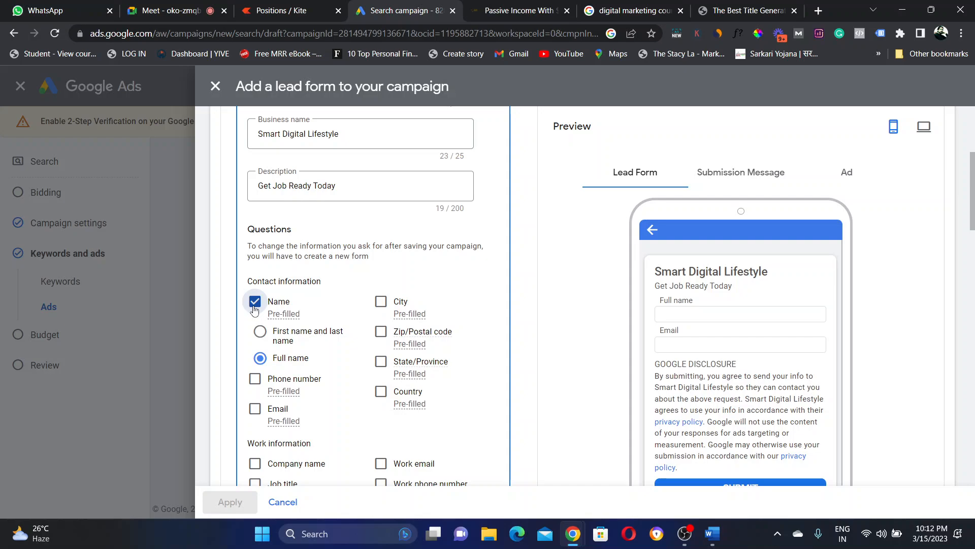
click(381, 301)
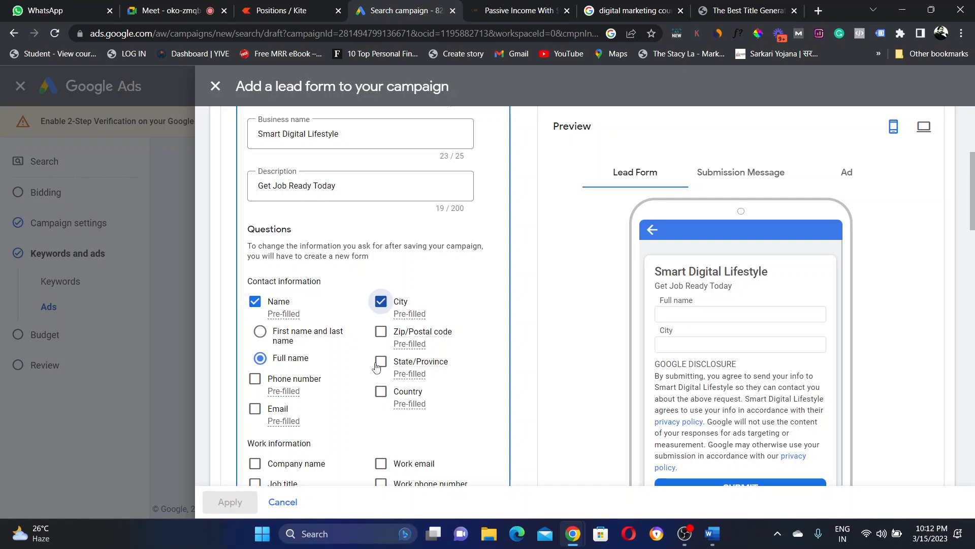
click(255, 380)
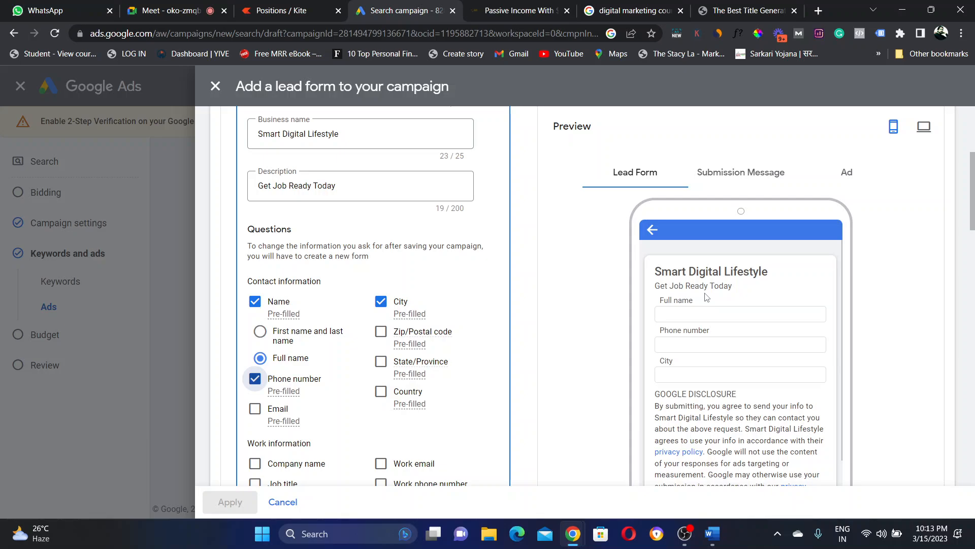
click(257, 415)
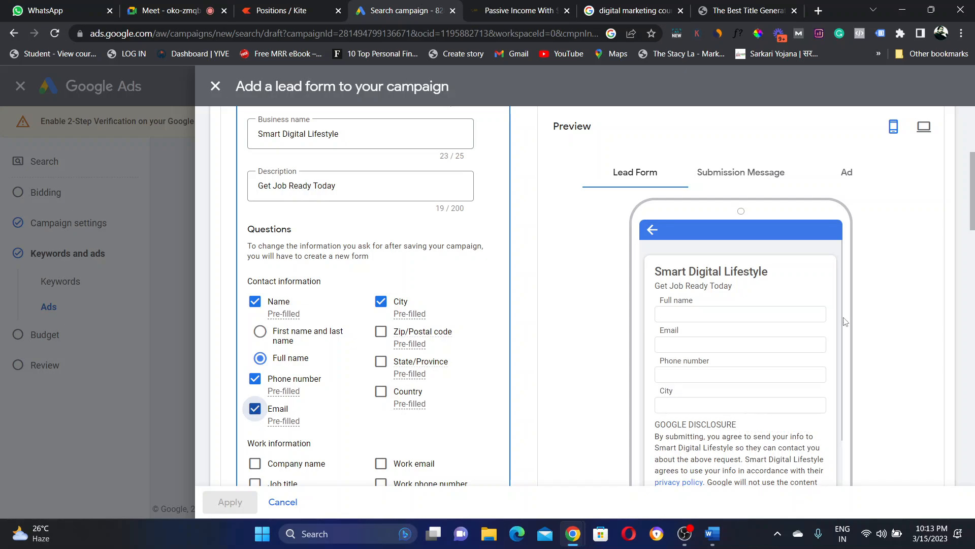
drag(973, 188, 973, 211)
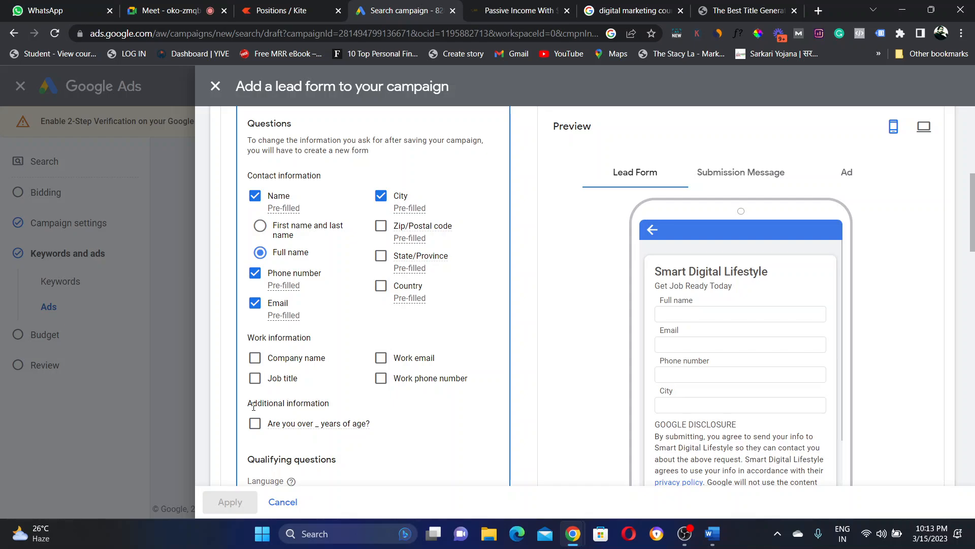
drag(253, 406, 342, 410)
click(289, 425)
Step: Try a minimum-age 18 question, then remove it from the form
click(254, 424)
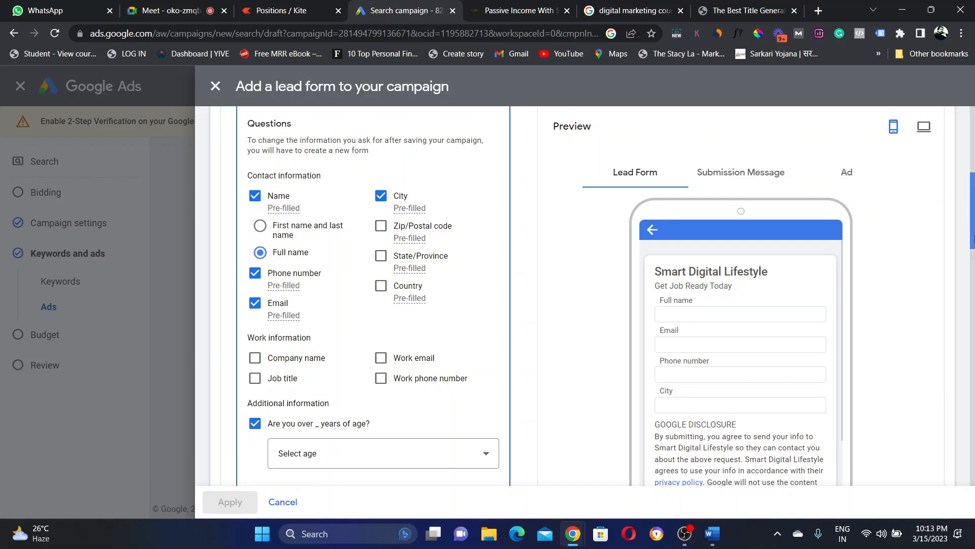
scroll(972, 238, down, 3)
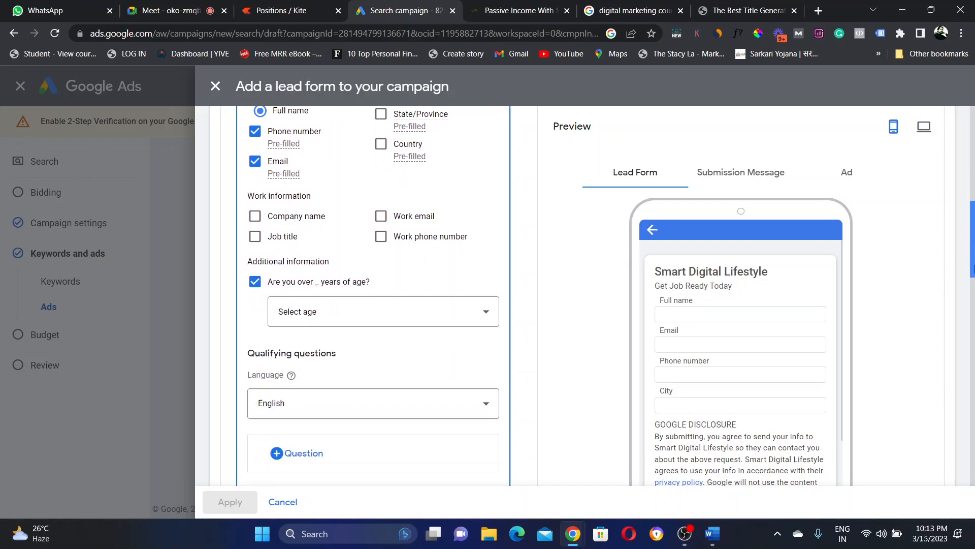
click(488, 309)
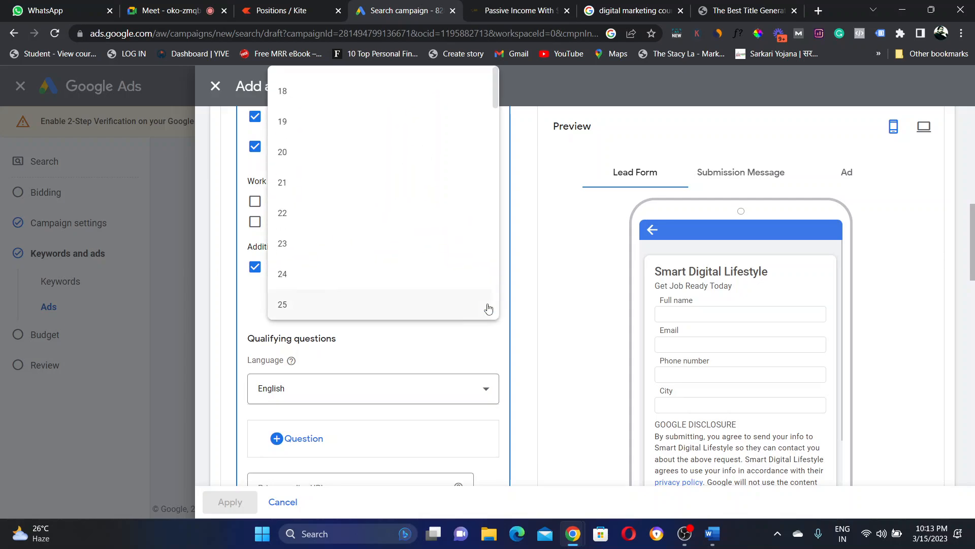
click(296, 97)
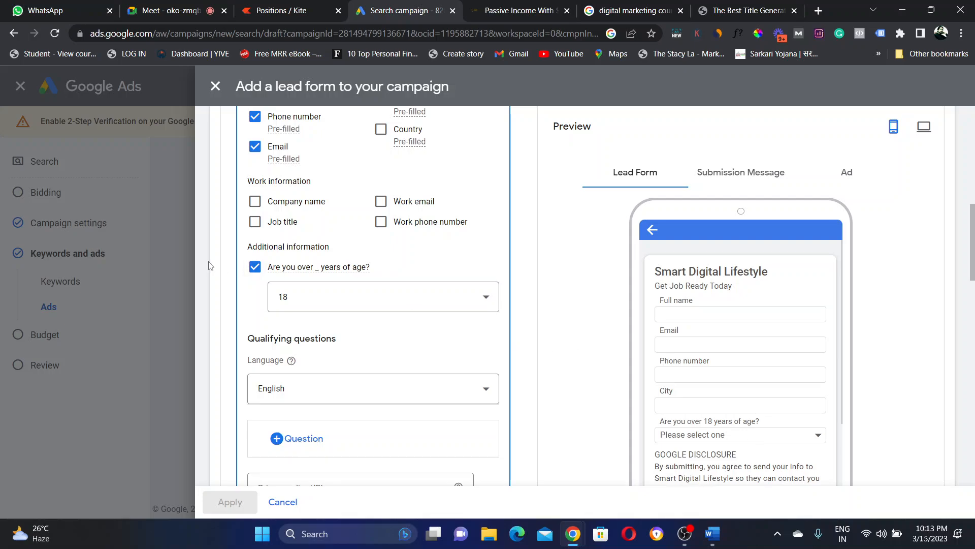
click(255, 268)
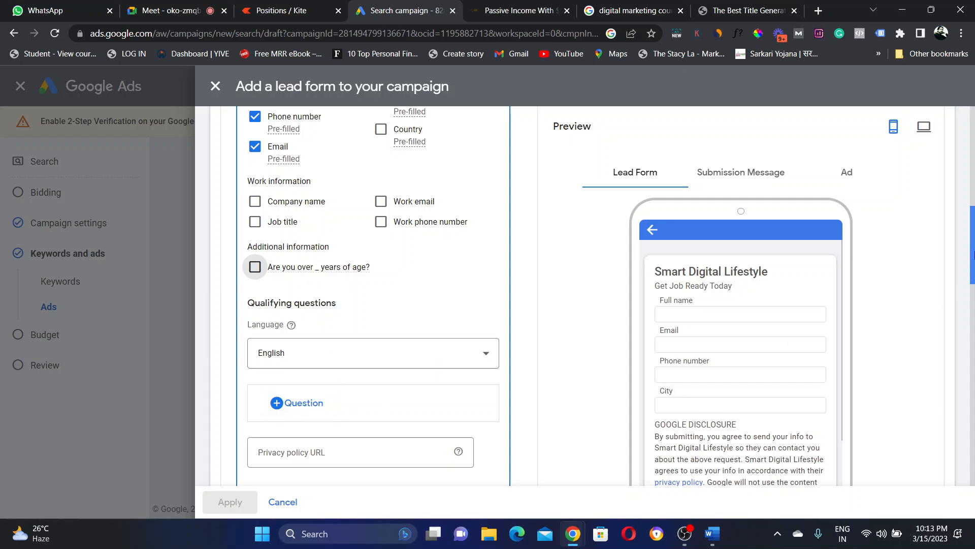
drag(974, 257, 974, 290)
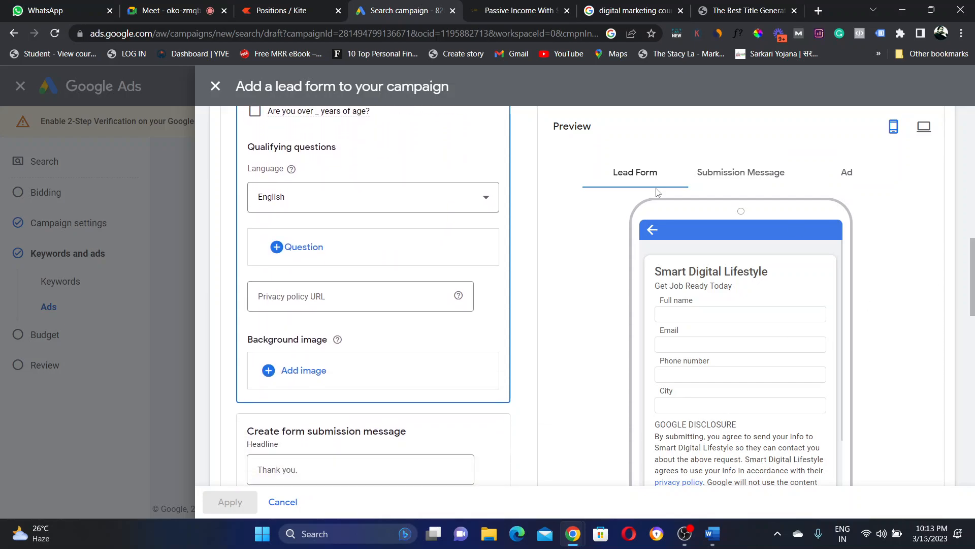
click(283, 253)
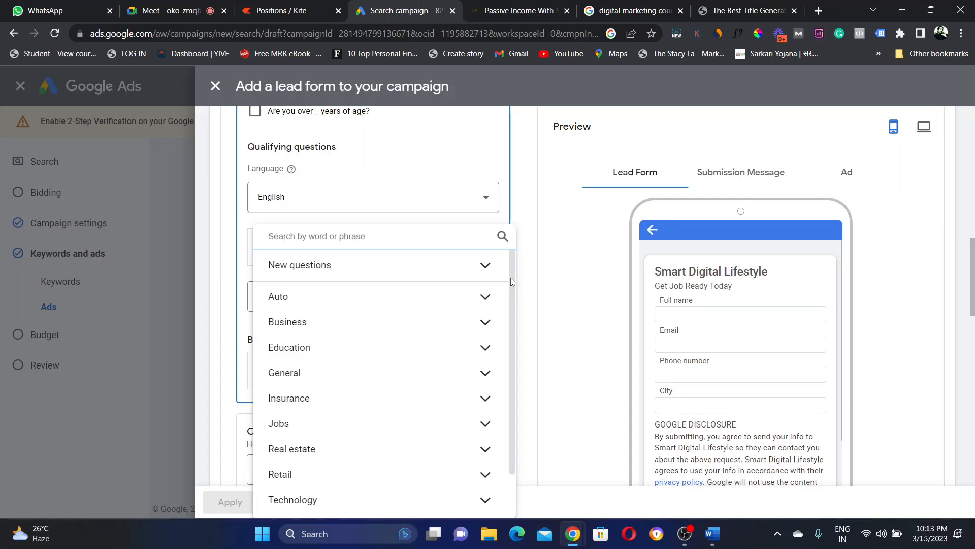
Step: Browse the Business and Education qualifying questions, then dismiss the list without adding any
drag(510, 277, 525, 442)
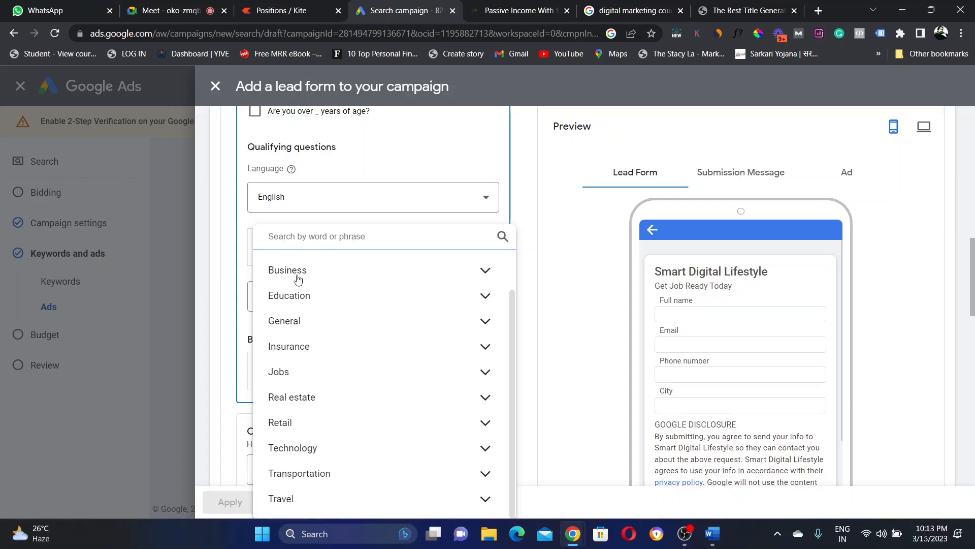
click(315, 277)
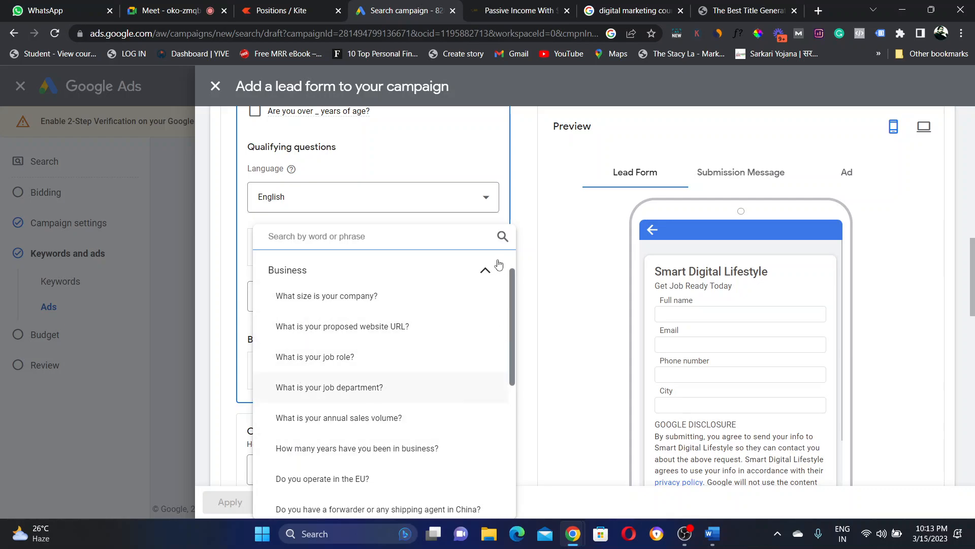
click(483, 274)
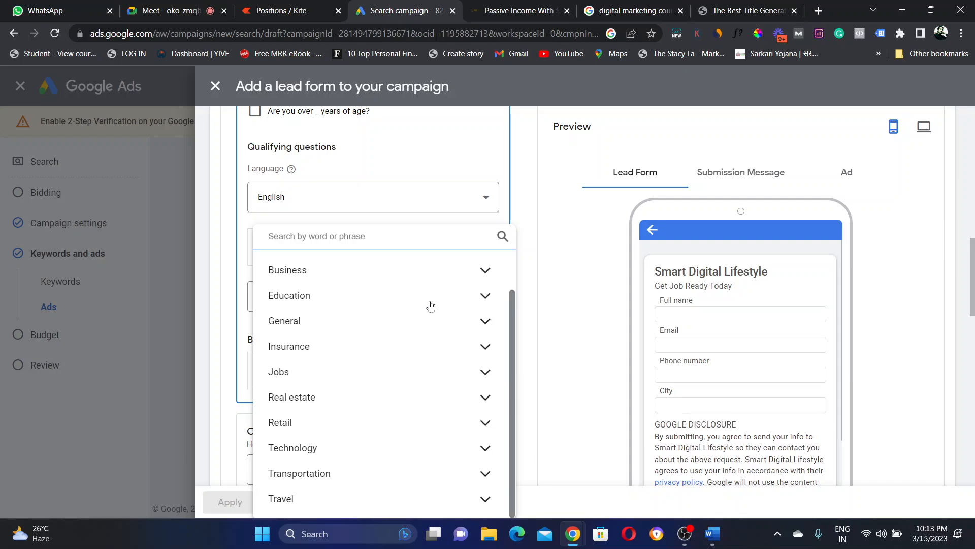
click(483, 295)
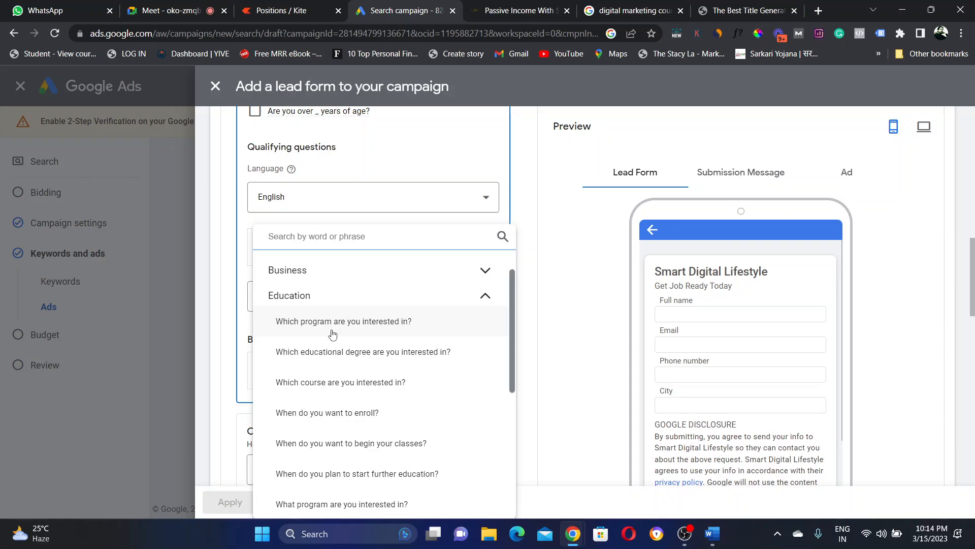
click(552, 286)
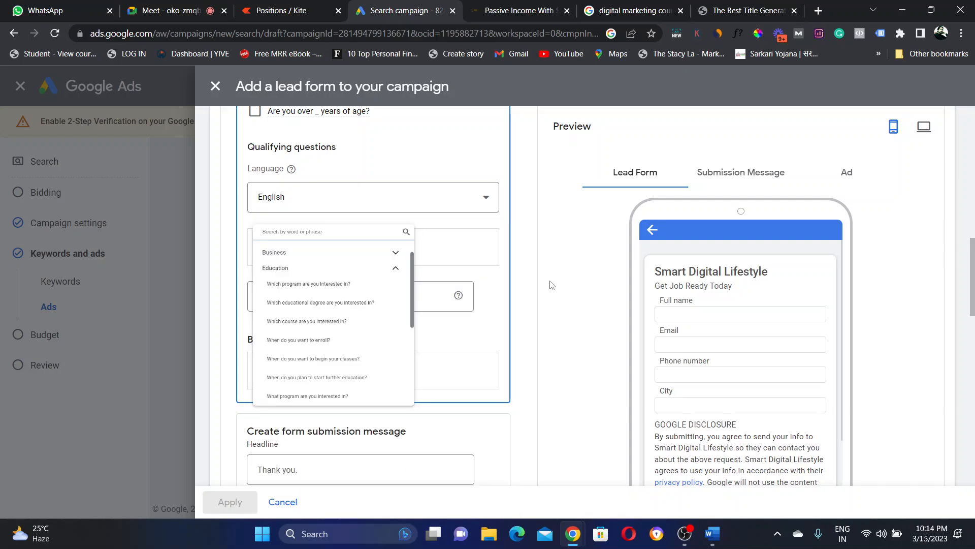
click(552, 286)
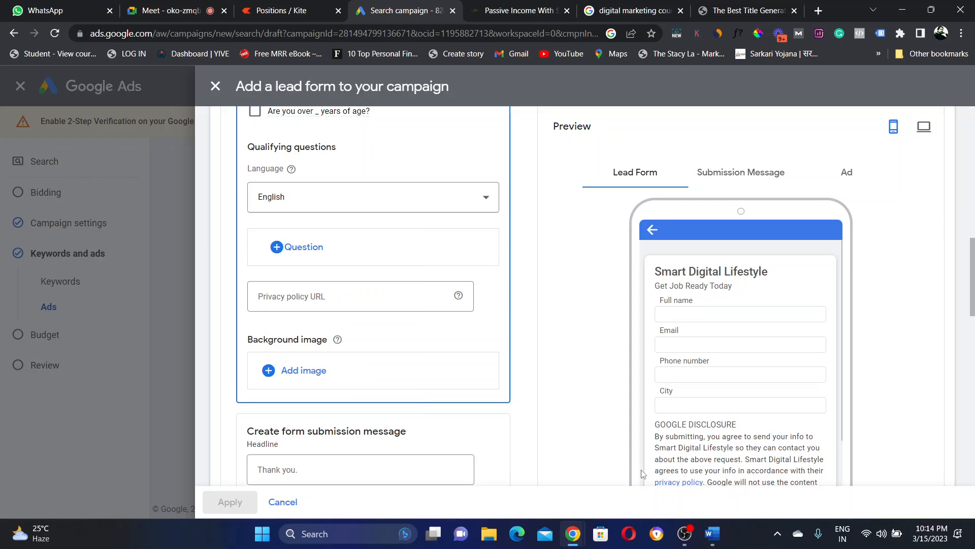
Step: Scroll through the lead form and discard it, returning to the ad's asset editor
drag(973, 307, 974, 372)
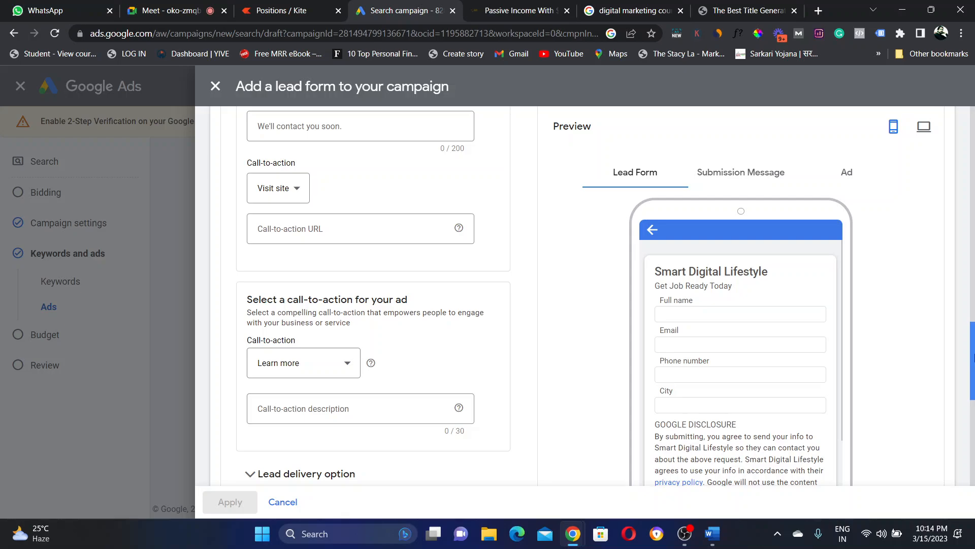
scroll(973, 356, up, 5)
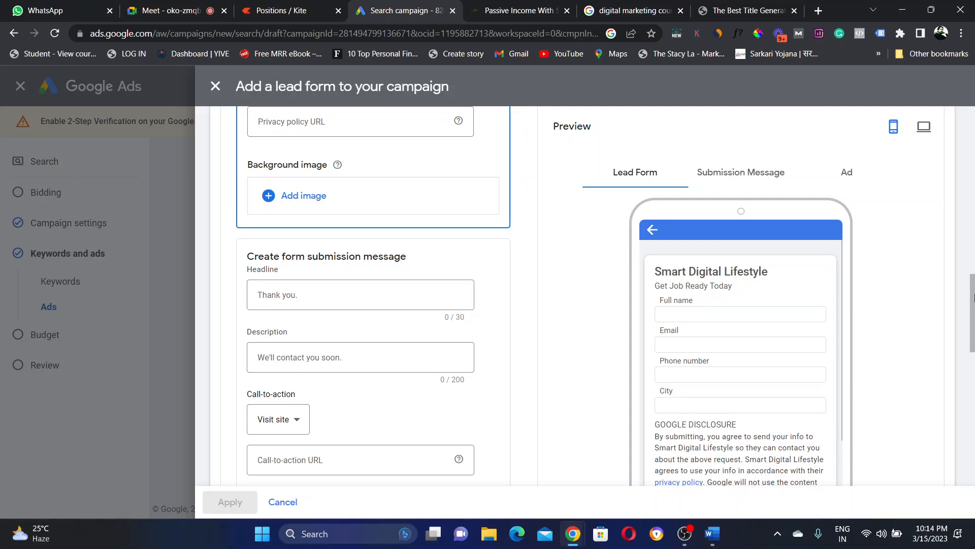
scroll(973, 297, down, 10)
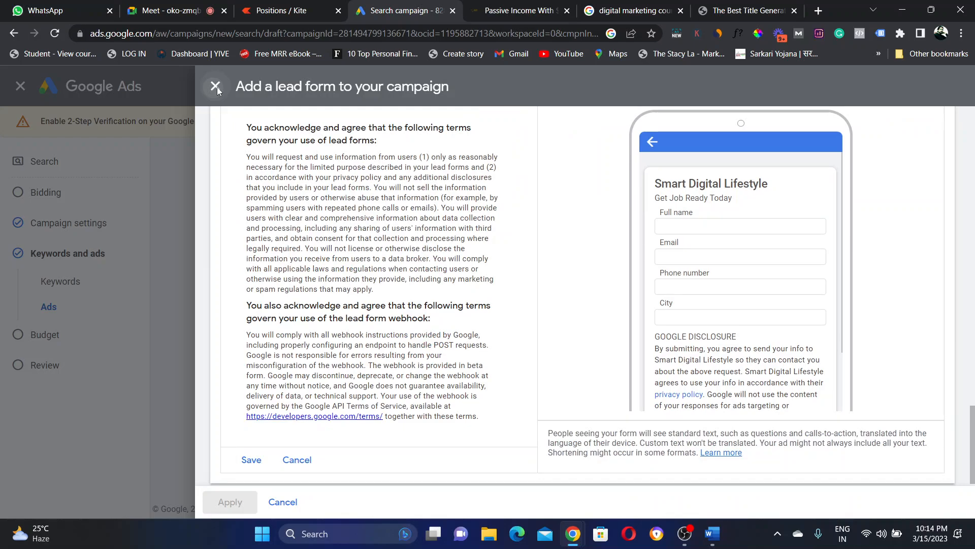
click(217, 87)
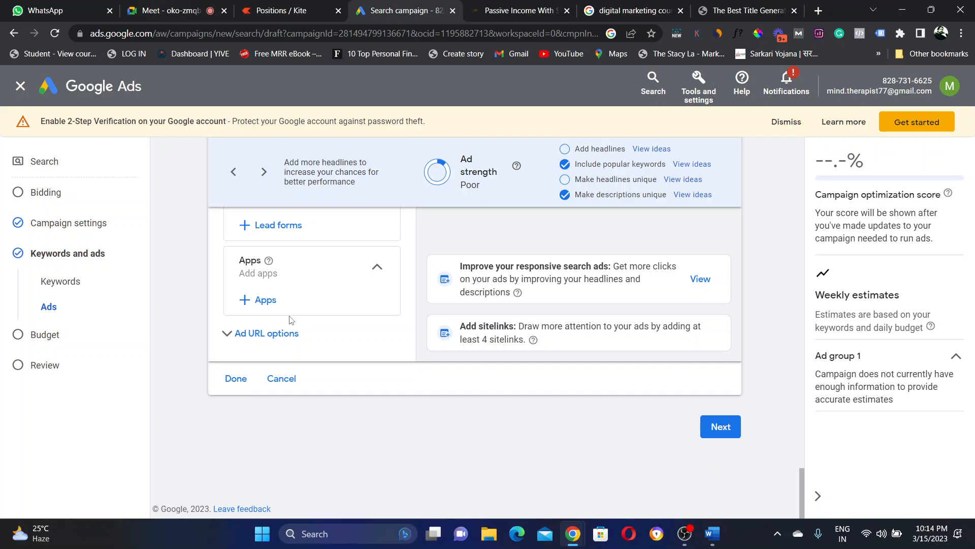
Step: Switch through the meeting and course search tabs back to the Search campaign ad editor
key(ctrl+2)
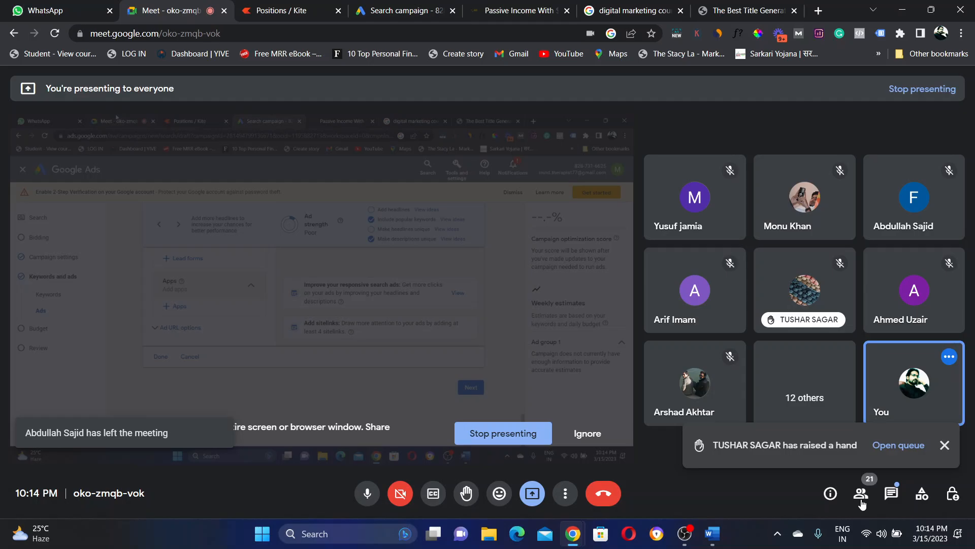
click(663, 12)
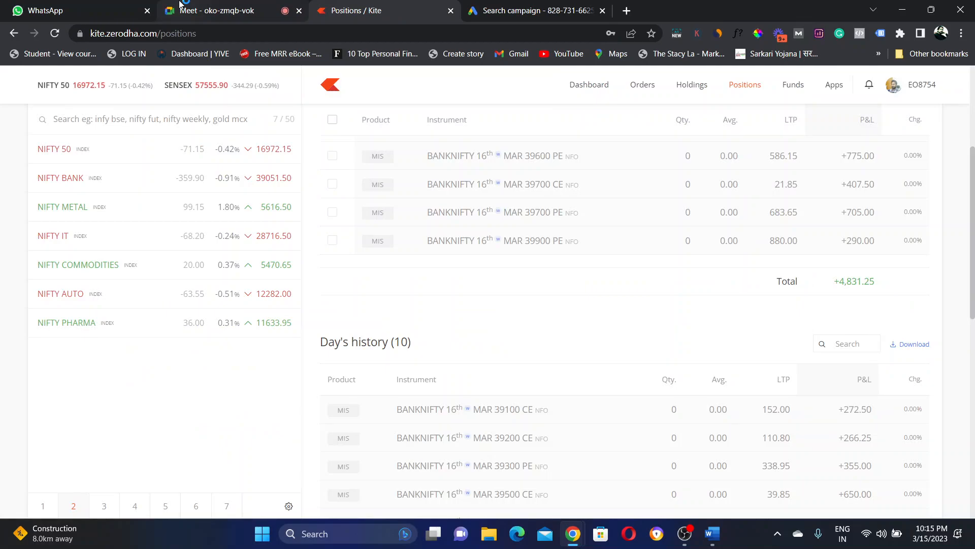
key(ctrl+Tab)
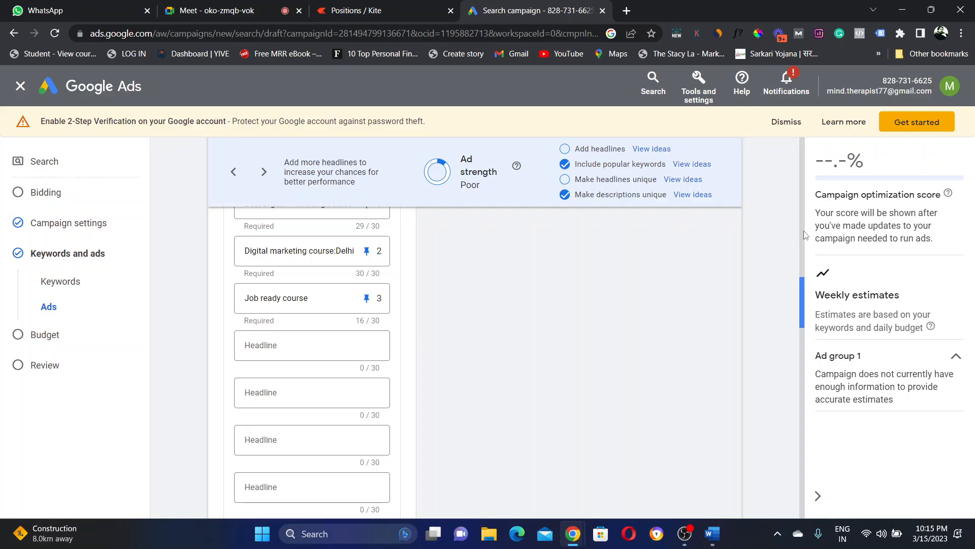
Step: Scroll up to the ad headlines, then switch to the Google Meet call
scroll(804, 234, up, 3)
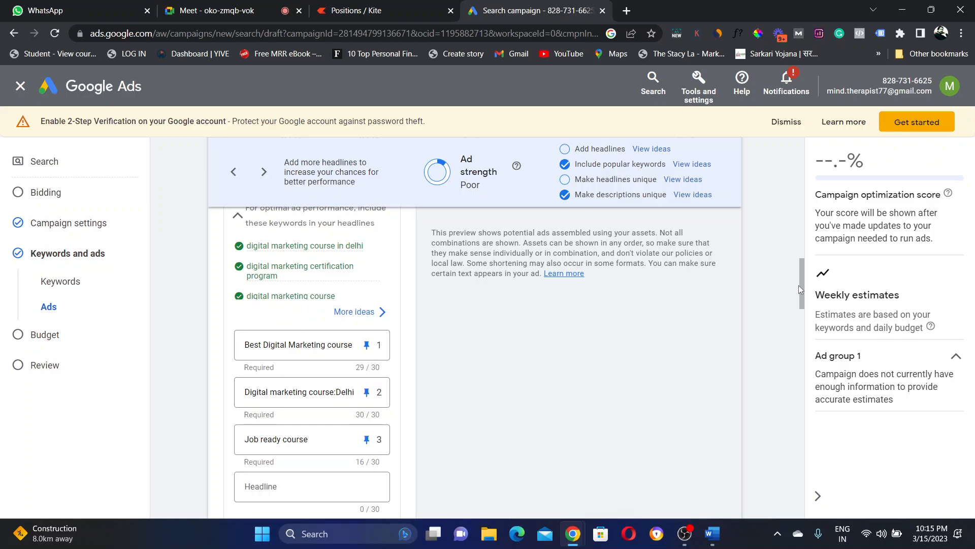
key(ctrl+2)
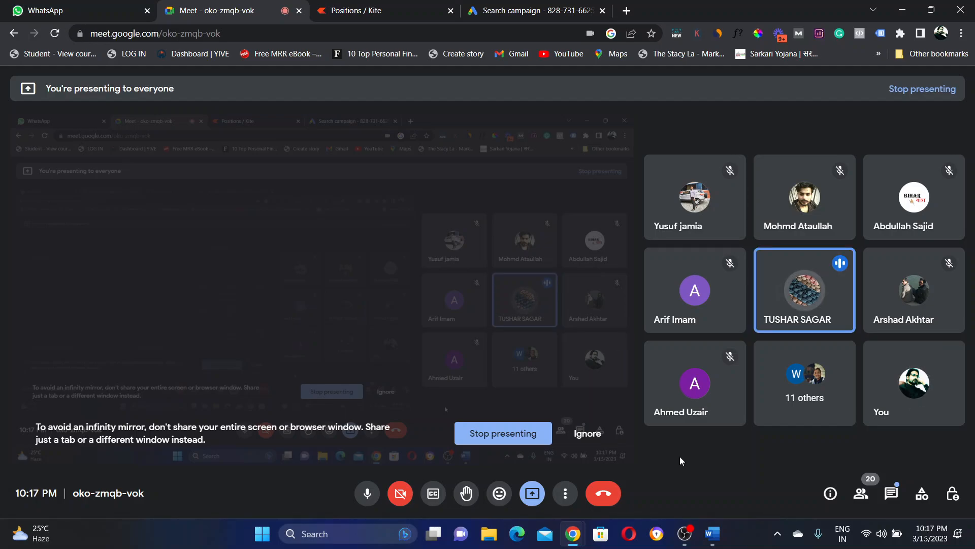
Step: Return to the Google Ads tab and reopen the Shirts, Jeans and Jackets price assets for editing
click(525, 8)
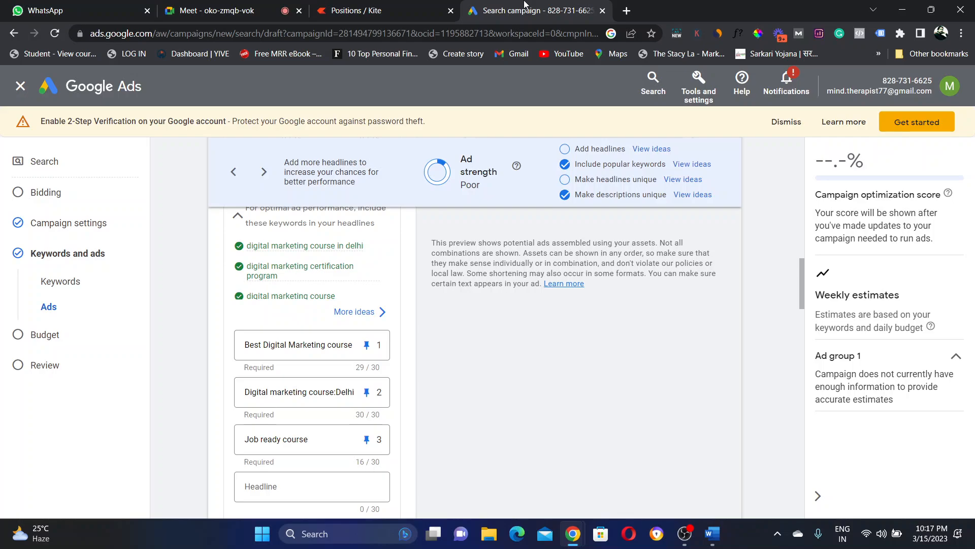
mouse_move(802, 283)
mouse_down()
mouse_move(801, 177)
mouse_move(800, 295)
mouse_up()
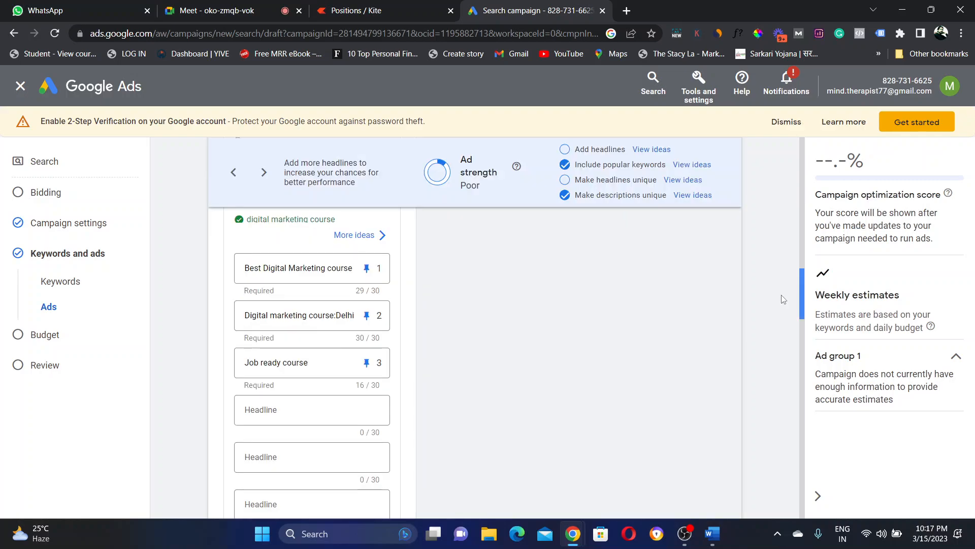
drag(784, 300, 760, 376)
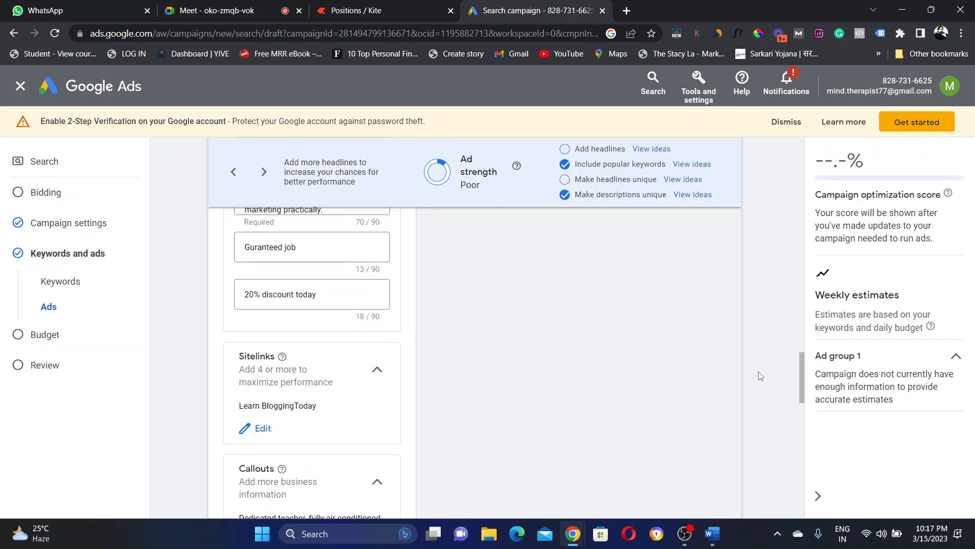
drag(800, 368, 789, 426)
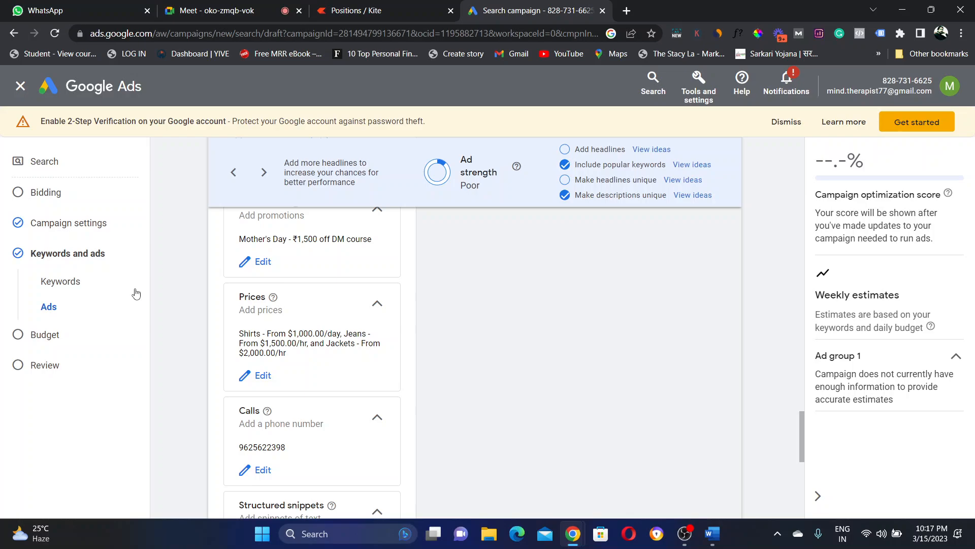
click(260, 378)
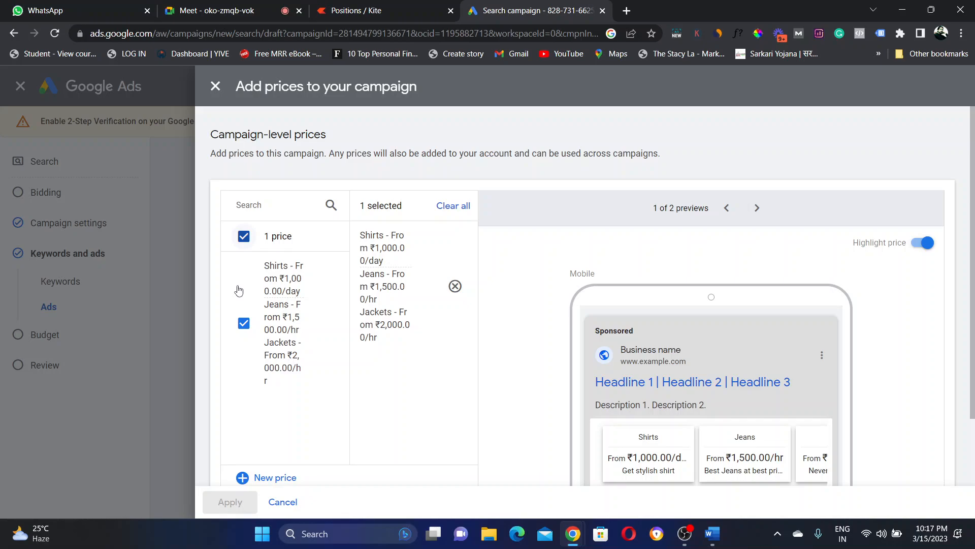
Step: Deselect and reselect the Shirts, Jeans and Jackets price asset, then open its entries for editing
click(243, 324)
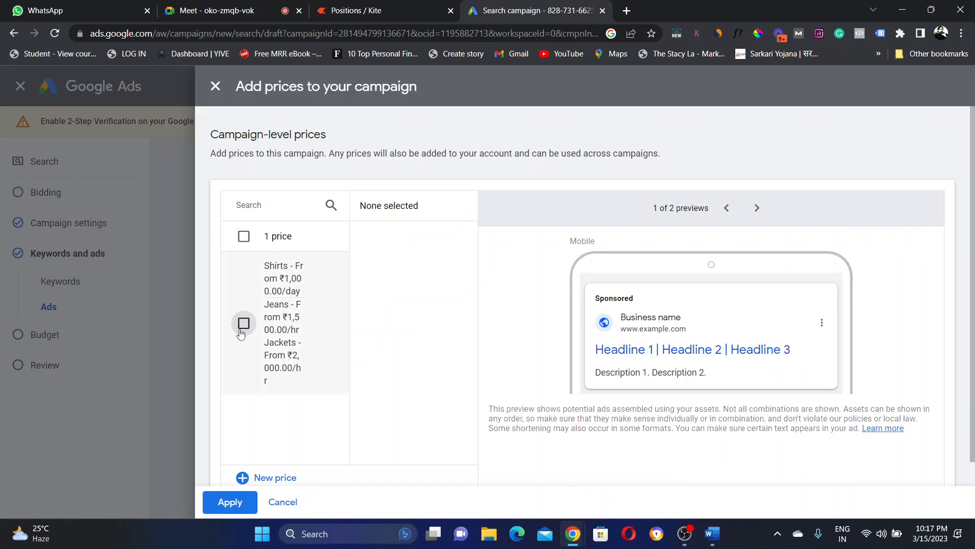
click(244, 236)
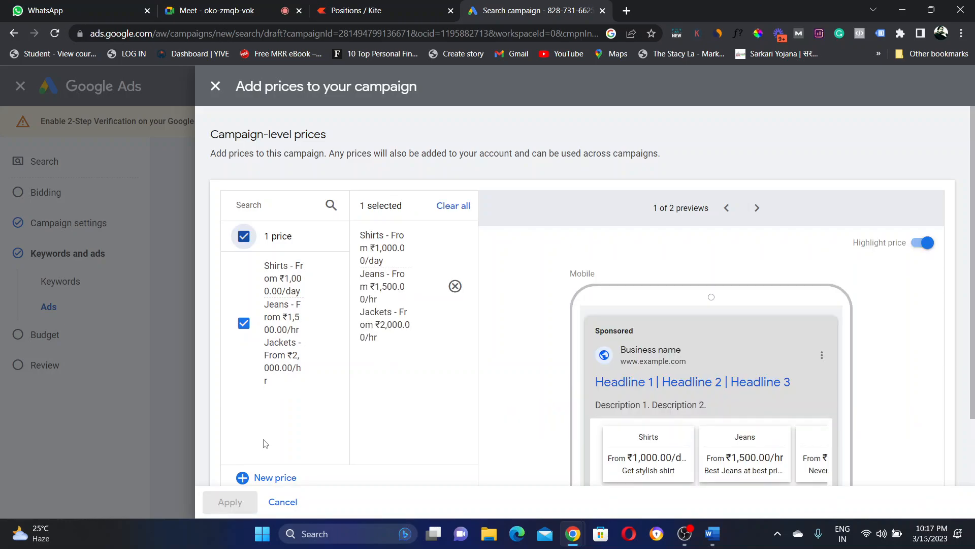
scroll(972, 311, down, 2)
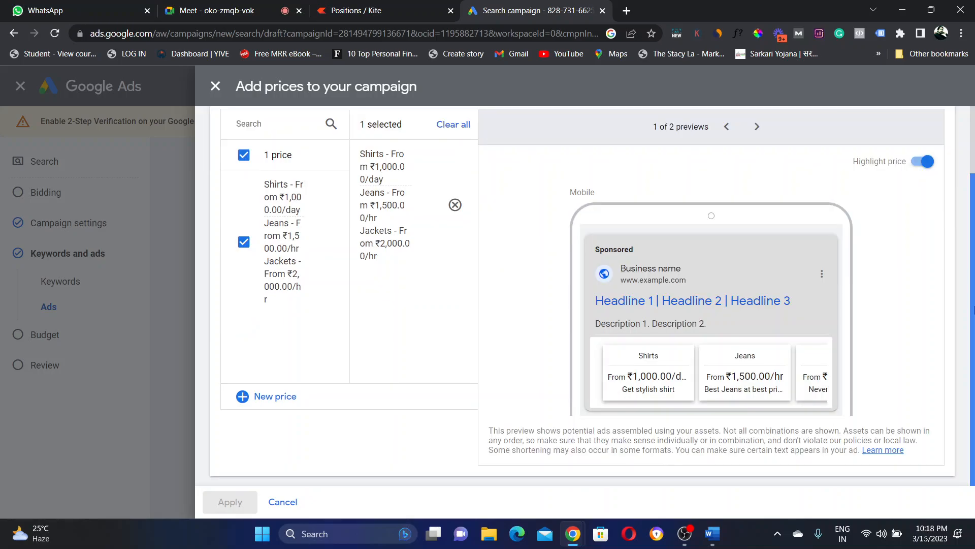
scroll(426, 261, up, 1)
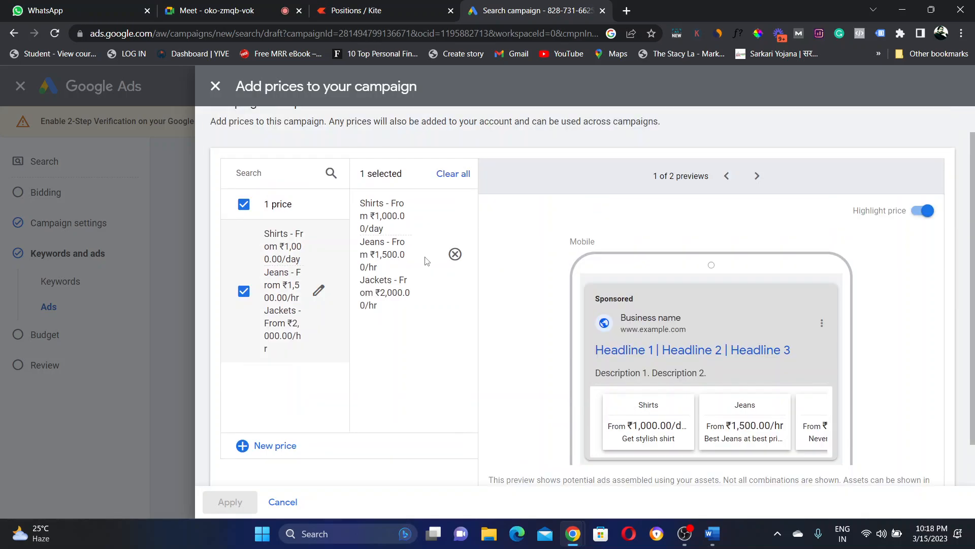
mouse_move(425, 259)
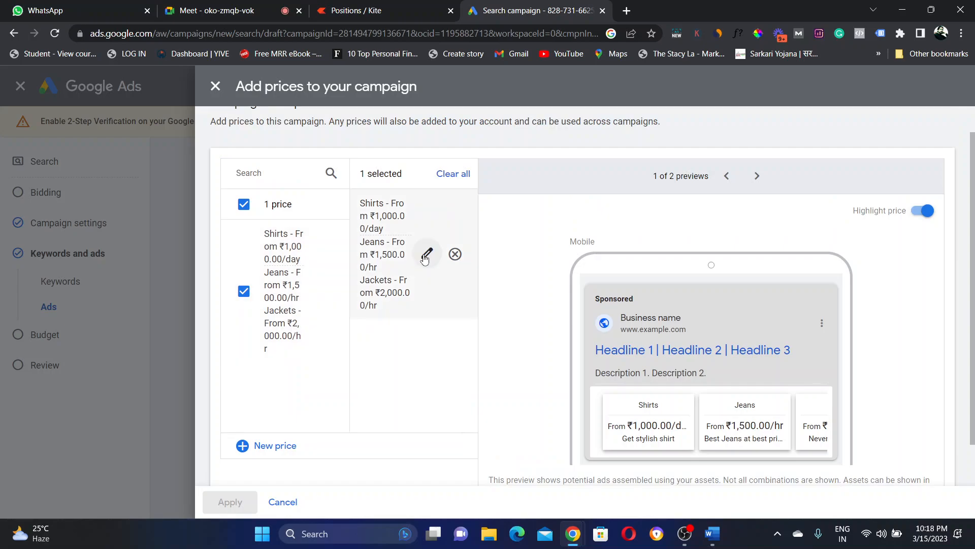
click(426, 254)
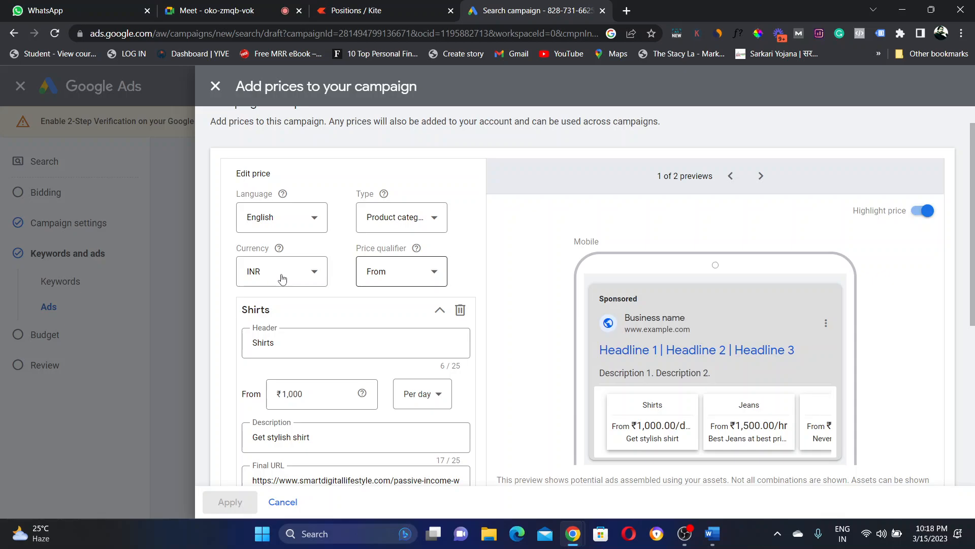
Step: Change the Shirts unit from per day to No units so the preview shows From ₹1,000.00
click(423, 394)
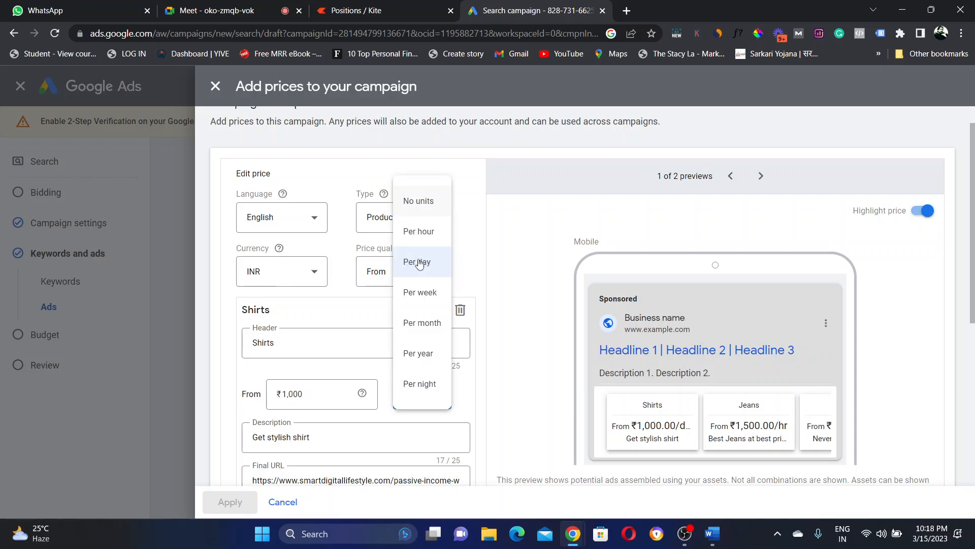
click(422, 214)
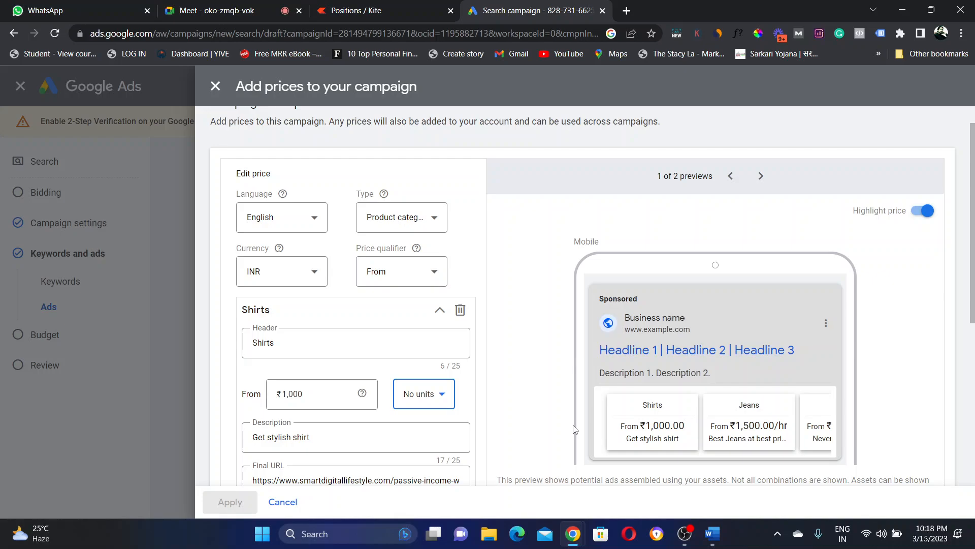
scroll(440, 315, down, 2)
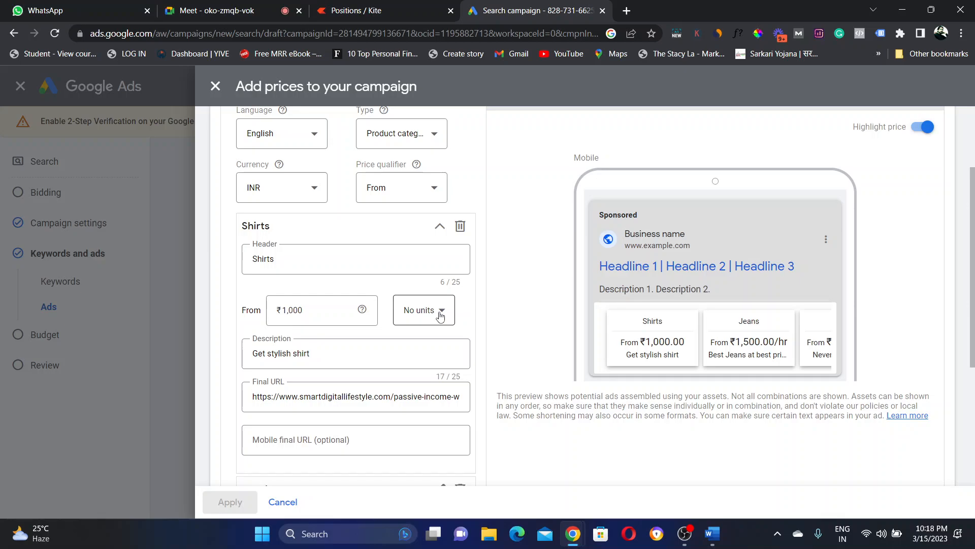
click(440, 314)
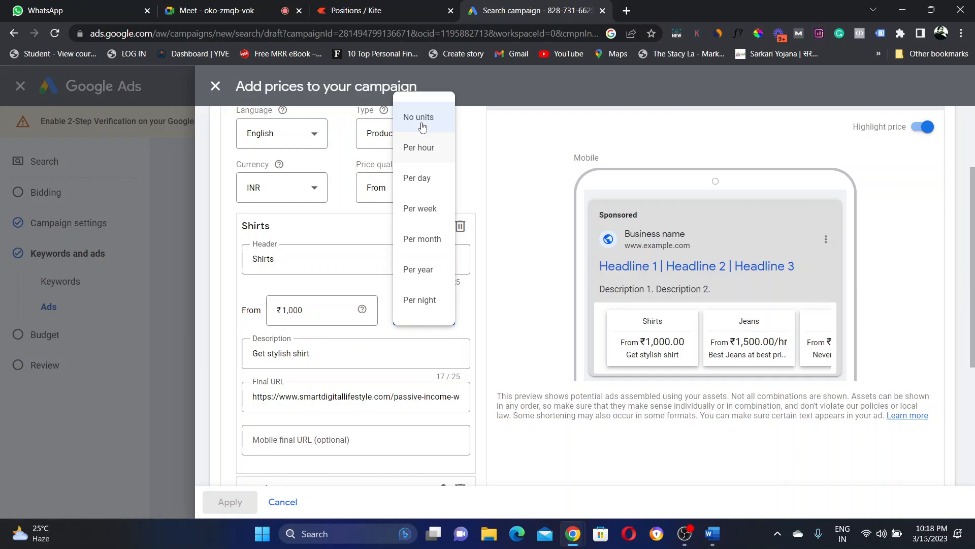
Step: Try Per month for Shirts, revert to No units, and close the price editor without applying
click(412, 247)
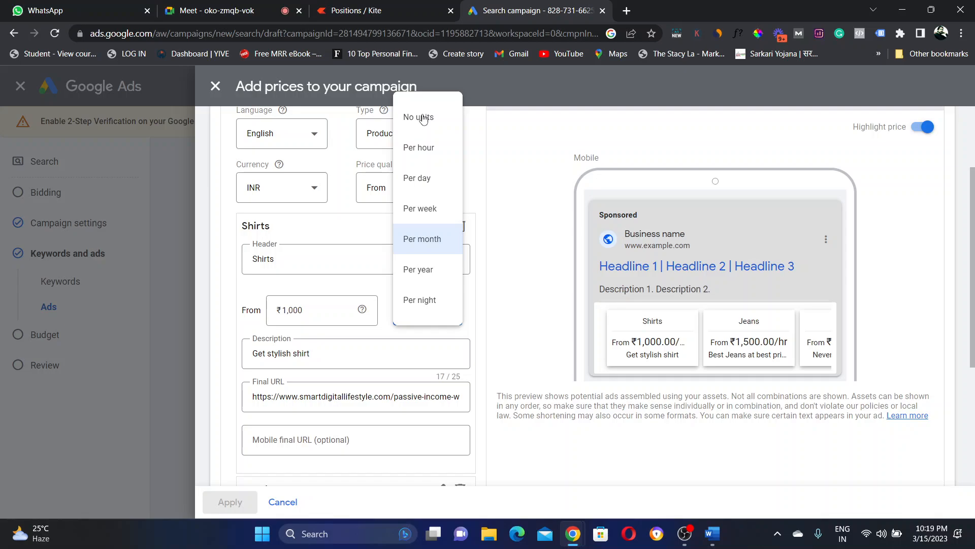
click(424, 117)
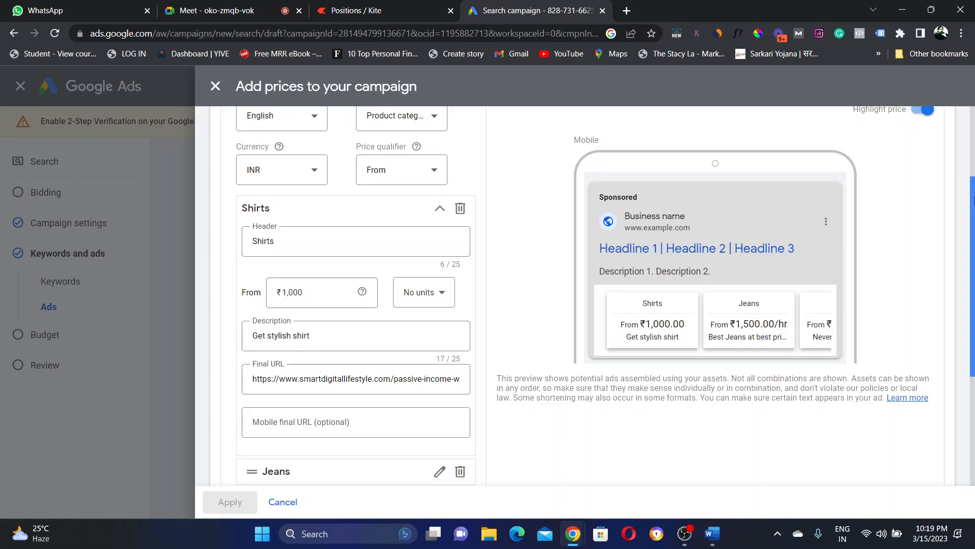
scroll(973, 201, up, 2)
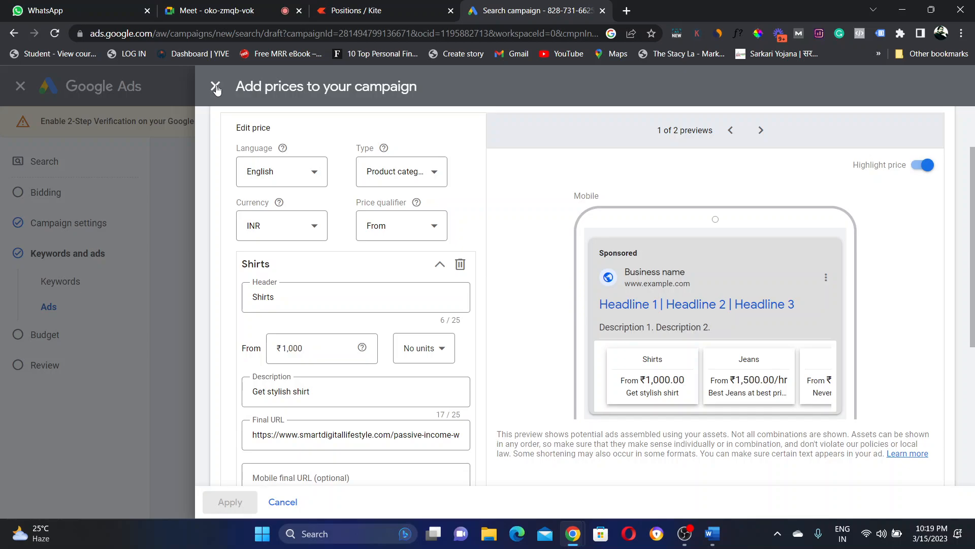
click(215, 87)
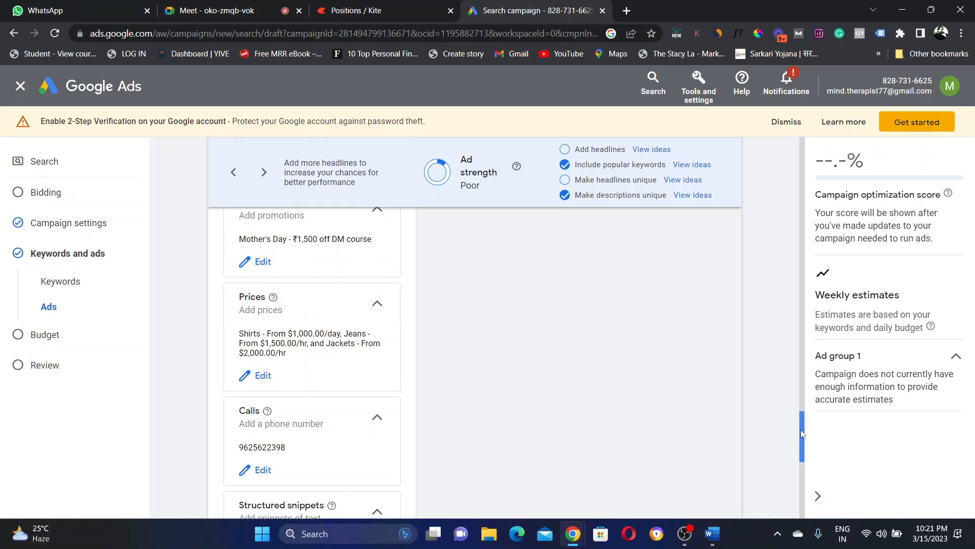
drag(801, 431, 801, 394)
drag(801, 372, 801, 342)
scroll(802, 342, down, 4)
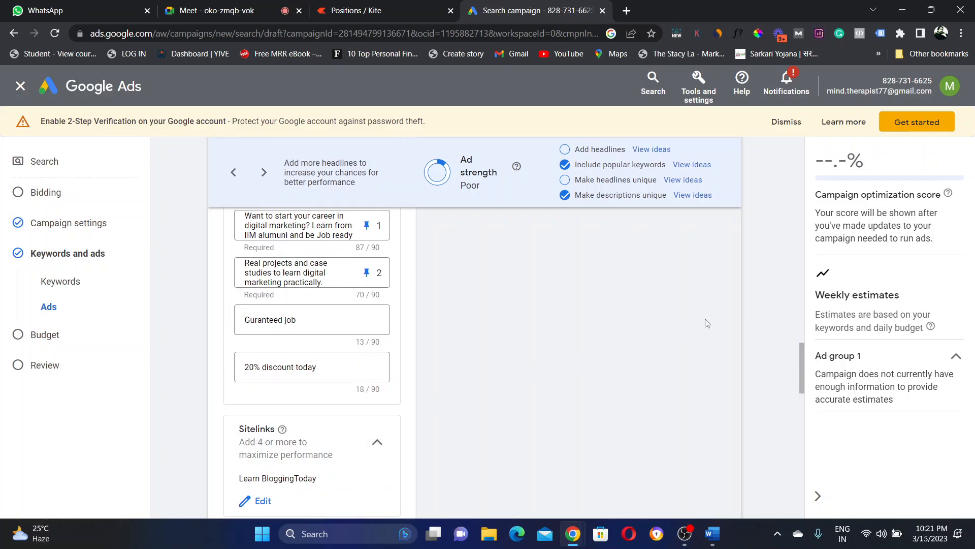
scroll(803, 357, down, 5)
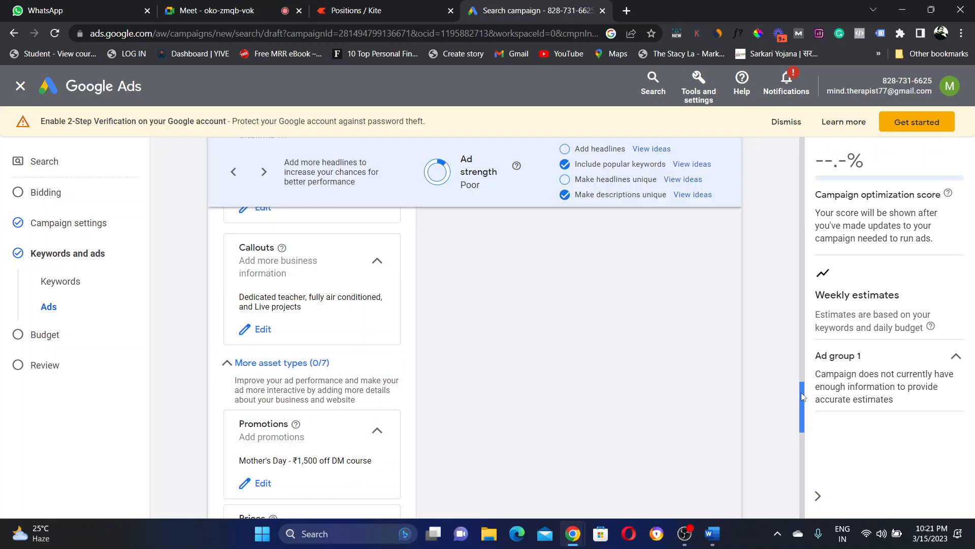
drag(803, 397, 802, 475)
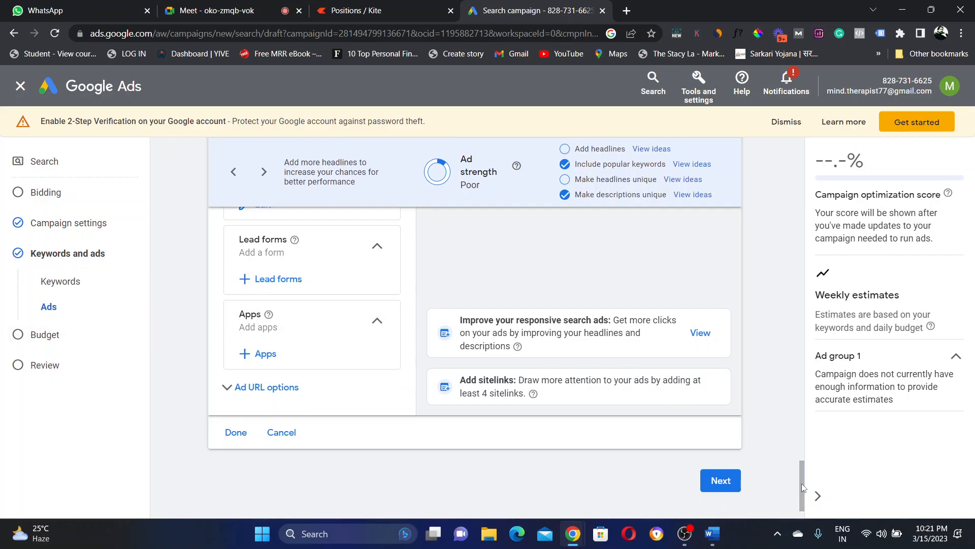
drag(804, 479, 808, 361)
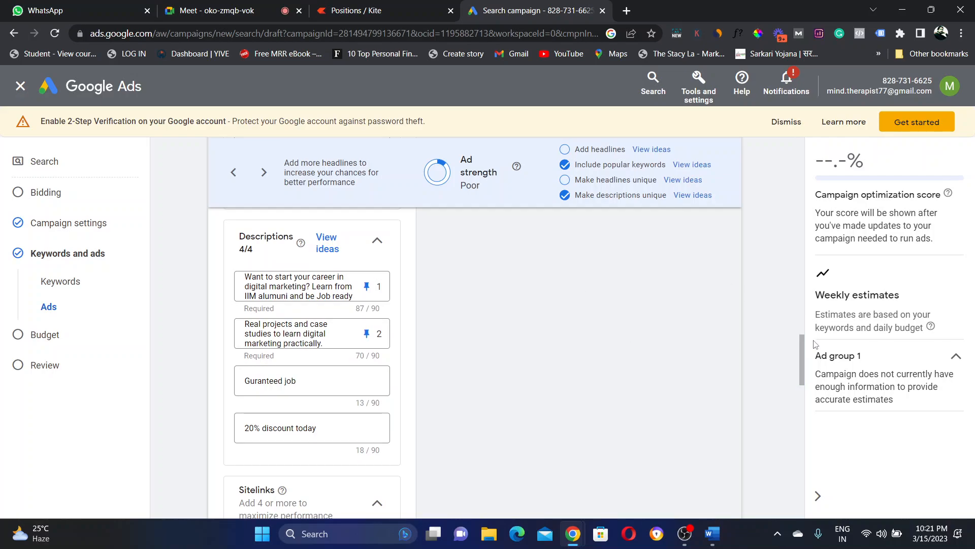
drag(802, 345, 802, 351)
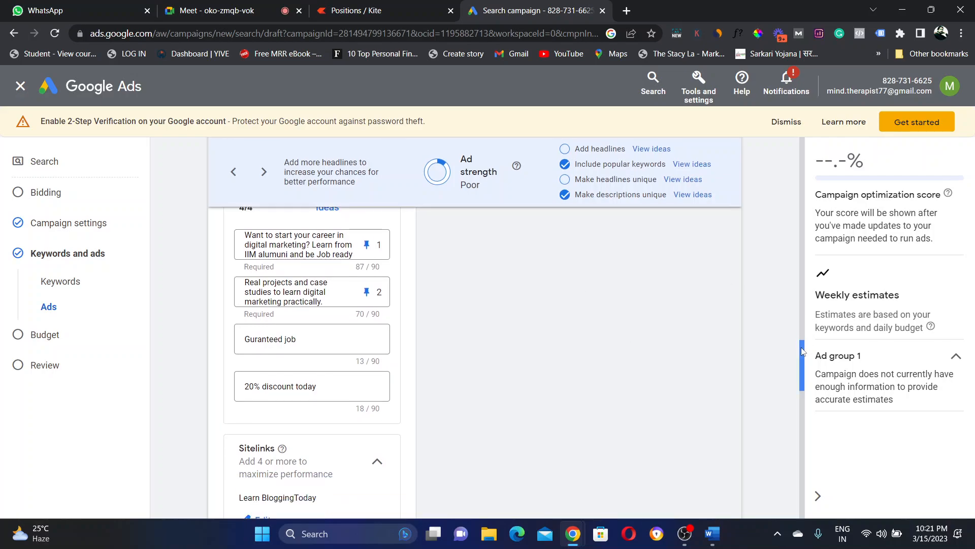